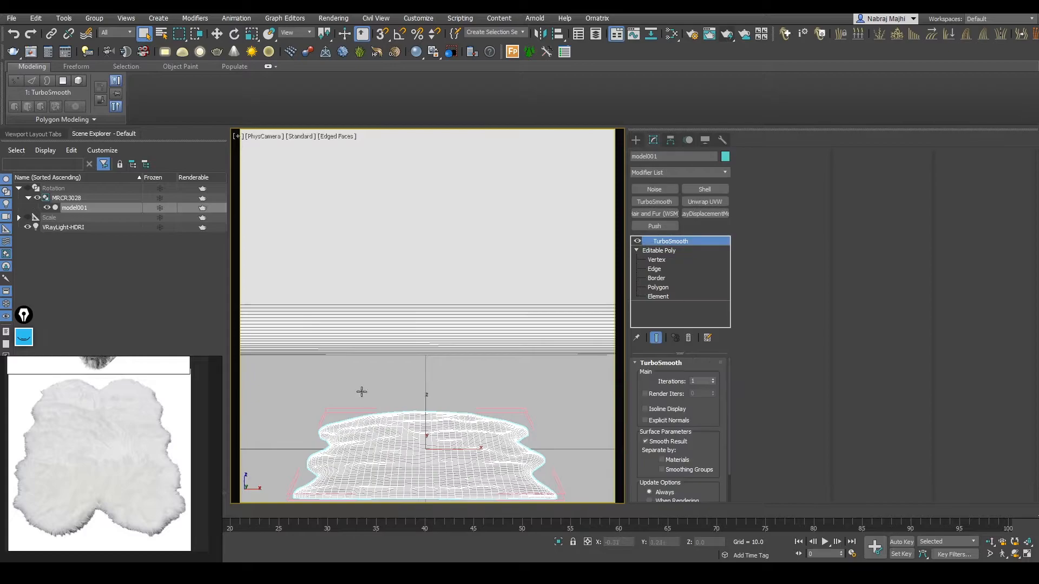
Delete the TurboSmooth modifier from model001 and reselect the rug mesh
left_click(157, 18)
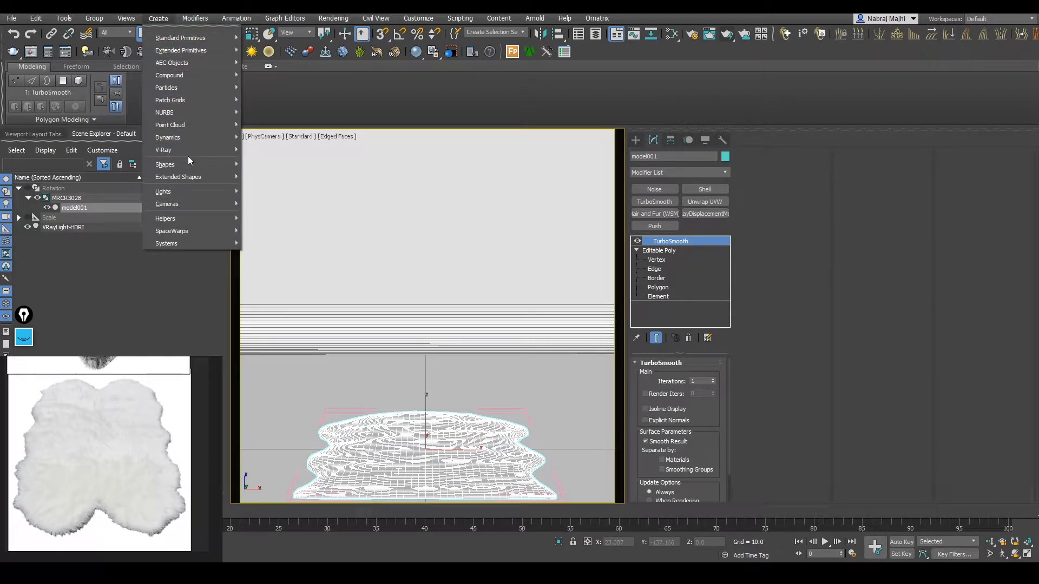
mouse_move(190, 153)
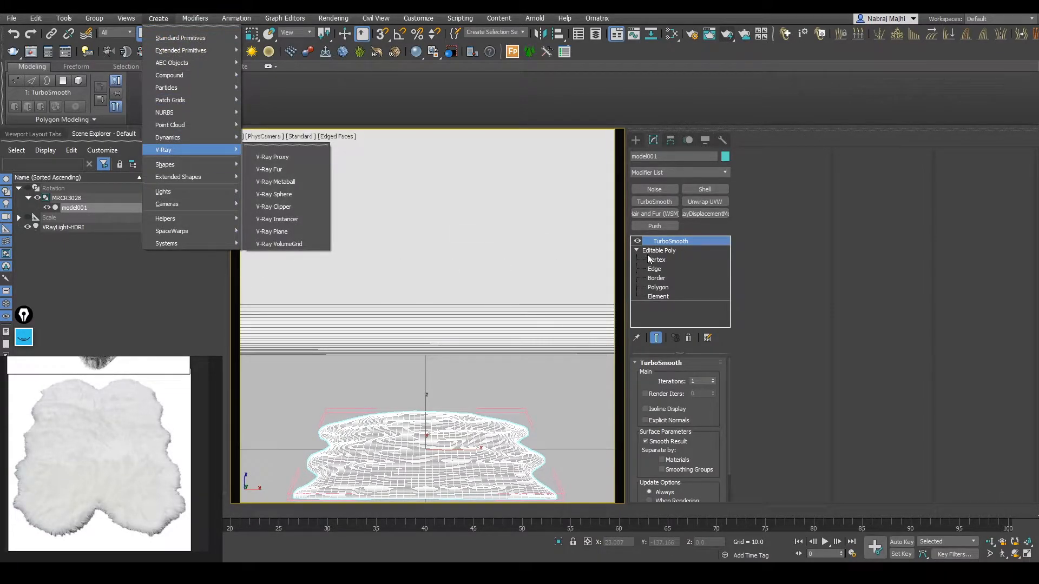
left_click(673, 242)
right_click(673, 242)
left_click(705, 262)
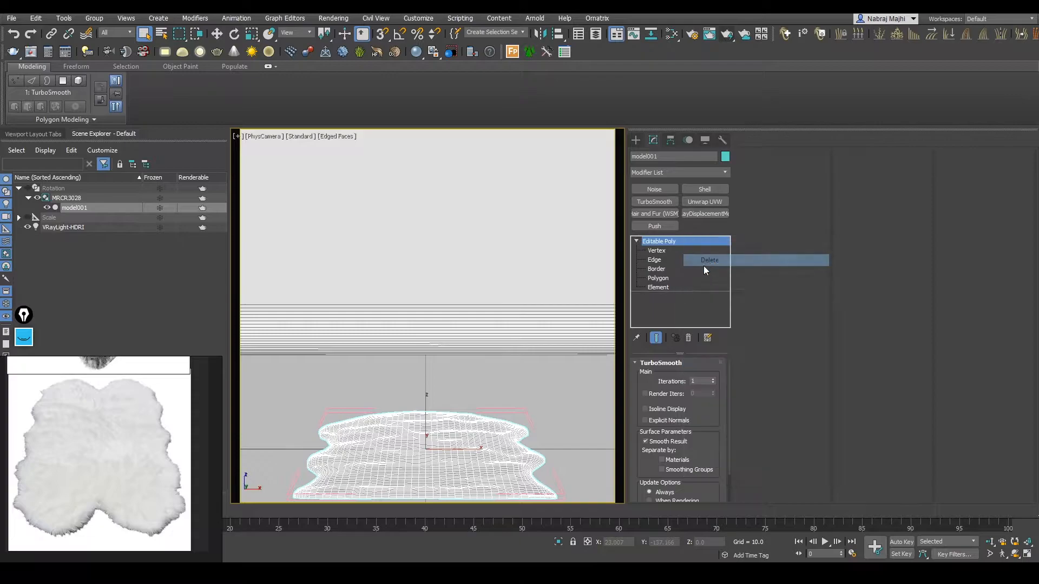
left_click(106, 277)
left_click(81, 208)
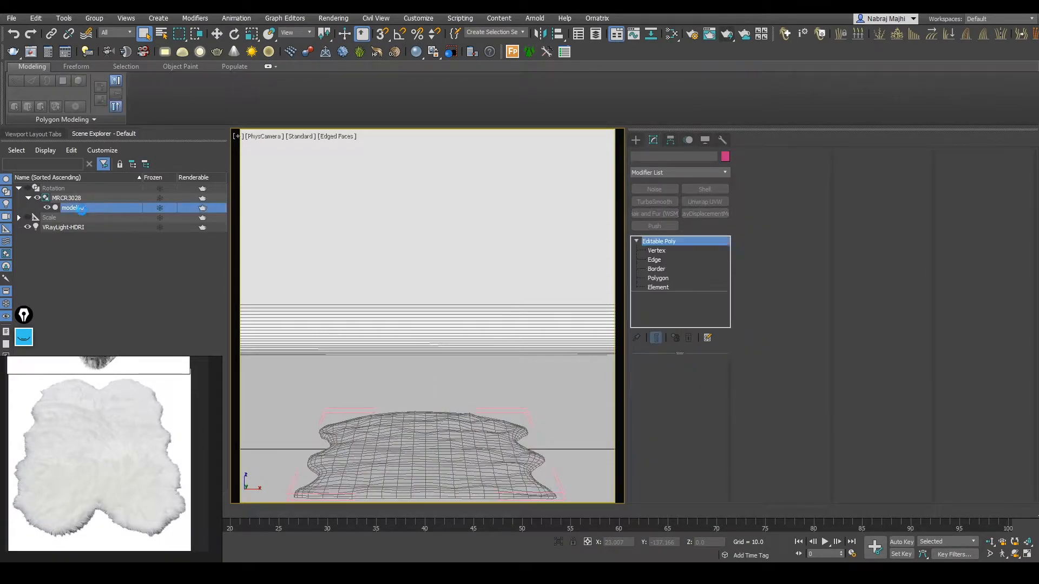
right_click(212, 60)
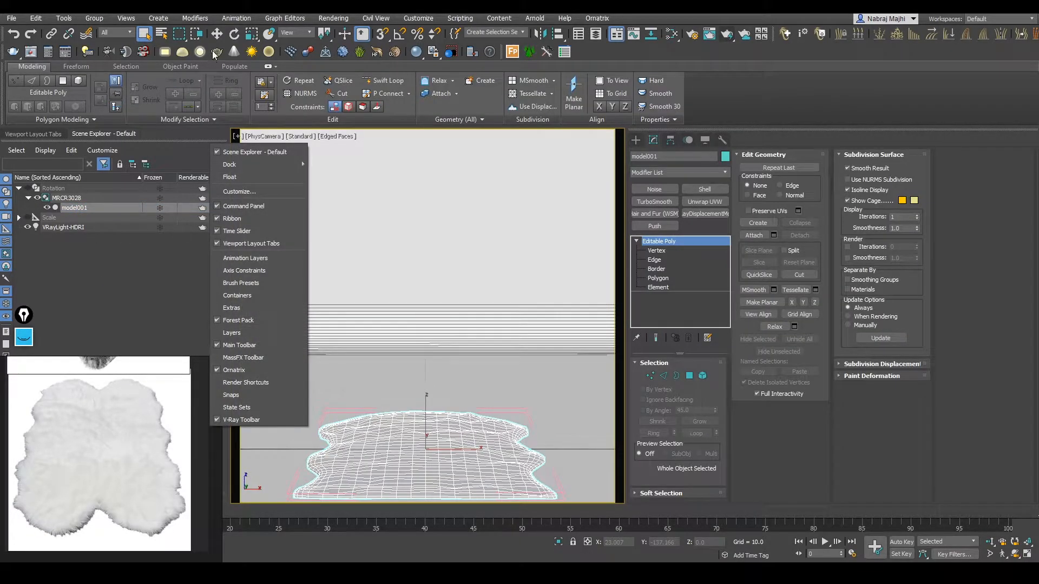
Examine the sheepskin rug reference image up close, especially the fur along its edges and lower lobes
middle_click_drag(102, 408, 165, 373)
scroll(94, 482, "up", 1)
scroll(135, 471, "up", 3)
middle_click_drag(170, 482, 174, 390)
middle_click_drag(175, 443, 177, 381)
scroll(133, 468, "down", 1)
mouse_move(122, 448)
middle_mouse_down()
mouse_move(126, 494)
mouse_move(128, 456)
middle_mouse_up()
scroll(137, 484, "down", 1)
middle_click_drag(196, 523, 145, 496)
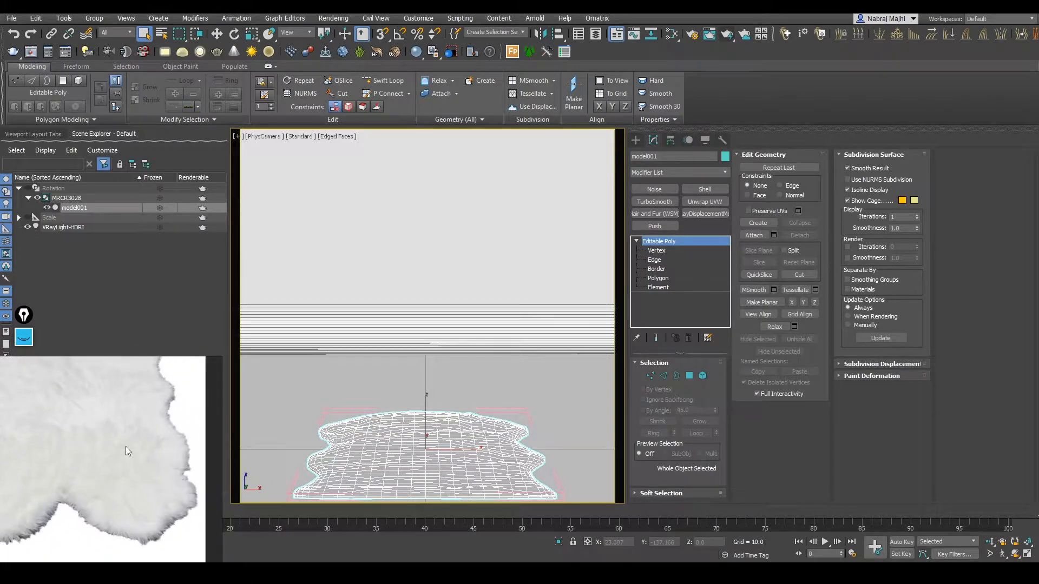
middle_click_drag(126, 448, 177, 510)
middle_click_drag(63, 466, 126, 401)
middle_click_drag(129, 556, 130, 517)
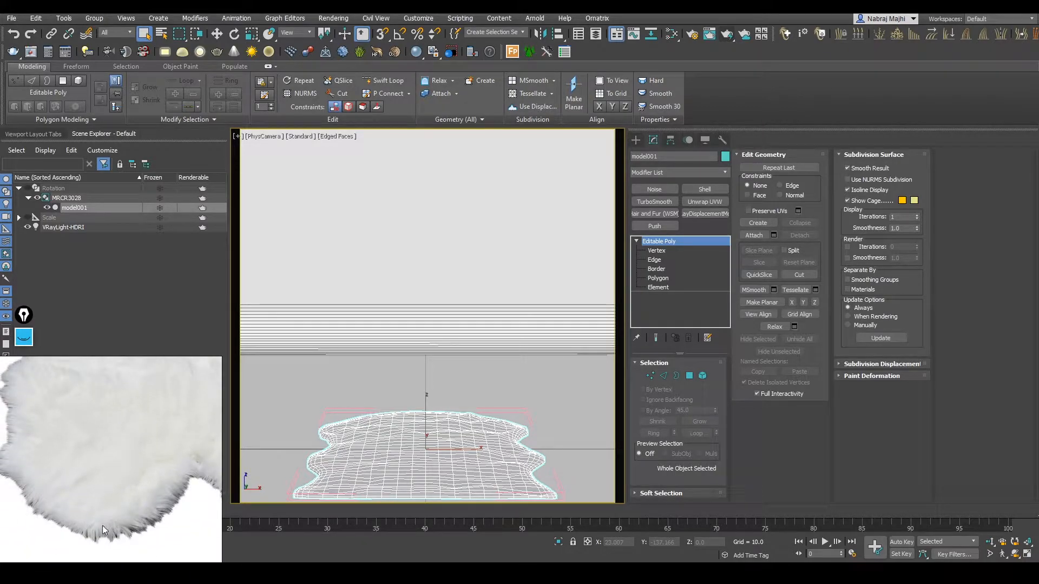
middle_click_drag(200, 483, 132, 521)
middle_click_drag(173, 468, 162, 489)
middle_click_drag(116, 456, 172, 445)
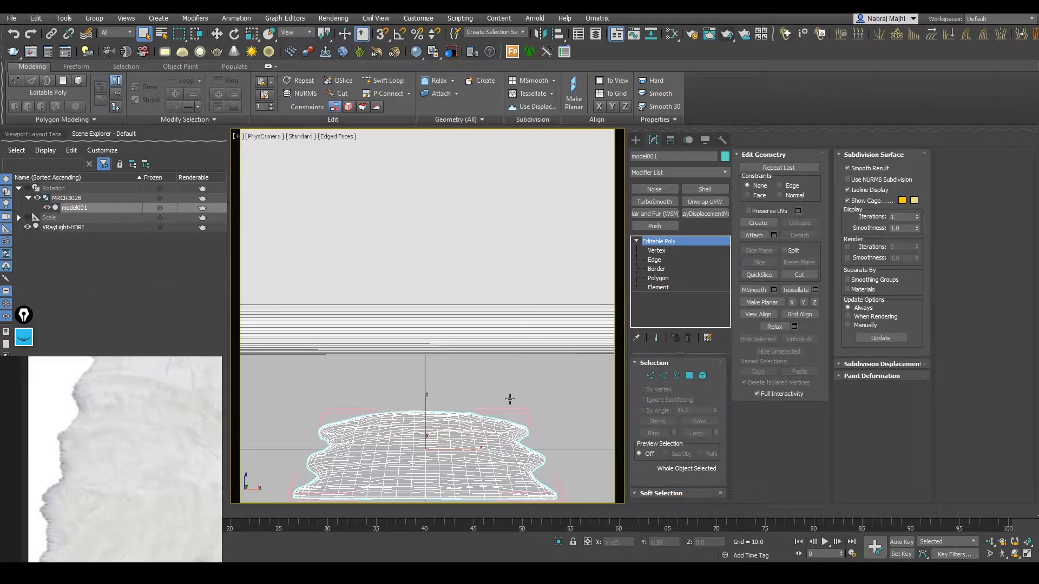
Add a V-Ray Fur object to model001 and select it for editing
left_click(158, 19)
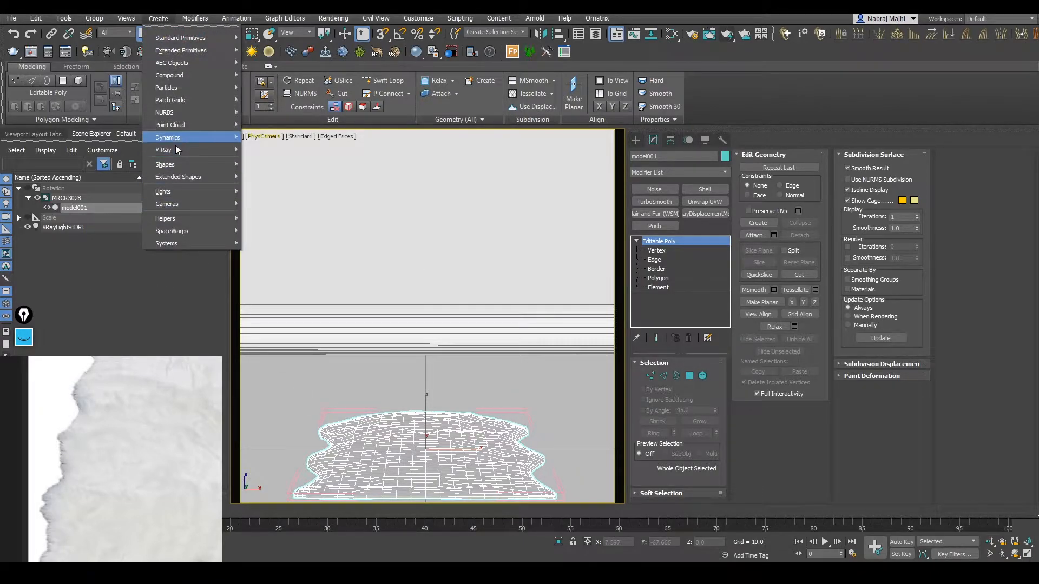
mouse_move(195, 151)
left_click(298, 168)
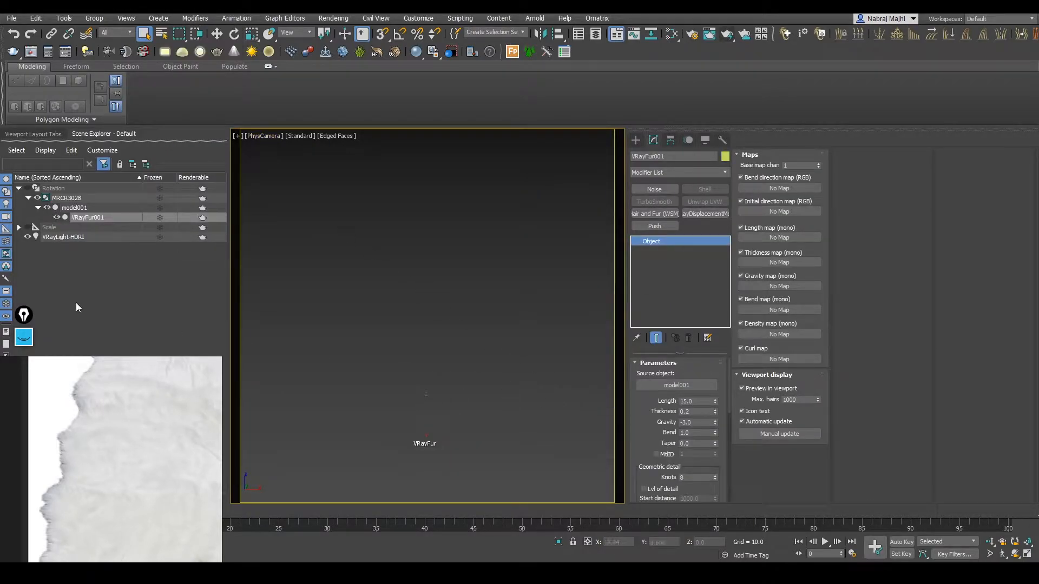
left_click(112, 295)
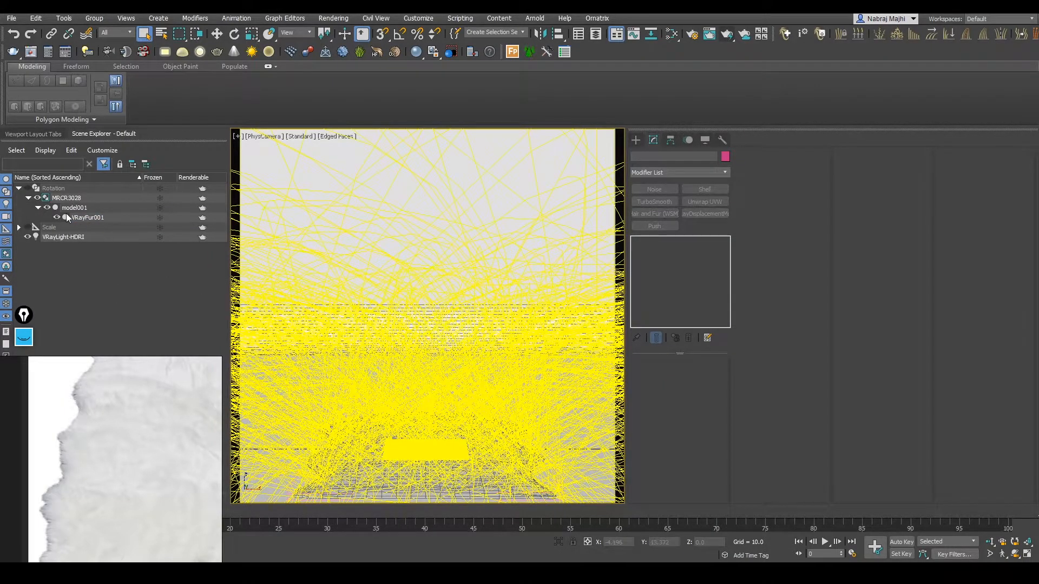
left_click(92, 218)
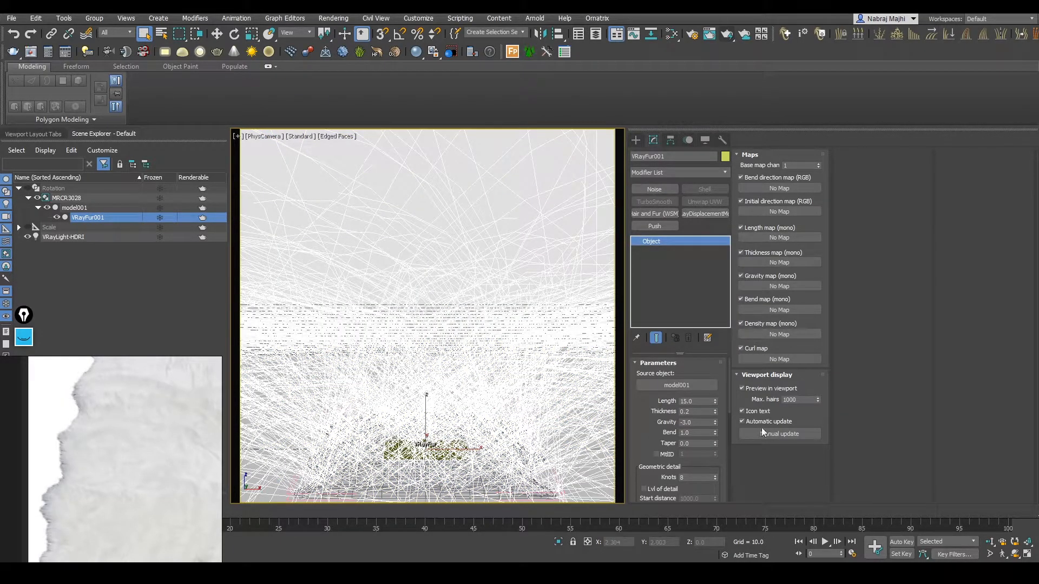
Try V-Ray Fur lengths of 2, 1 and 0.5 on the rug
left_click_drag(678, 353, 684, 280)
scroll(723, 375, "down", 10)
scroll(723, 400, "up", 5)
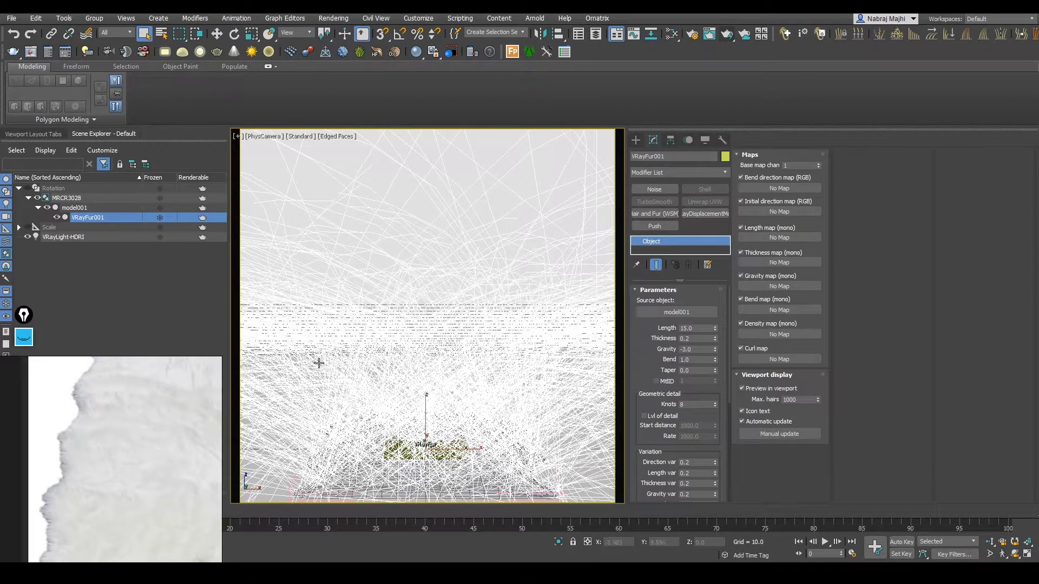
scroll(129, 410, "down", 3)
mouse_move(145, 431)
middle_mouse_down()
mouse_move(119, 410)
mouse_move(163, 411)
mouse_move(110, 427)
mouse_move(129, 425)
middle_mouse_up()
scroll(165, 411, "up", 1)
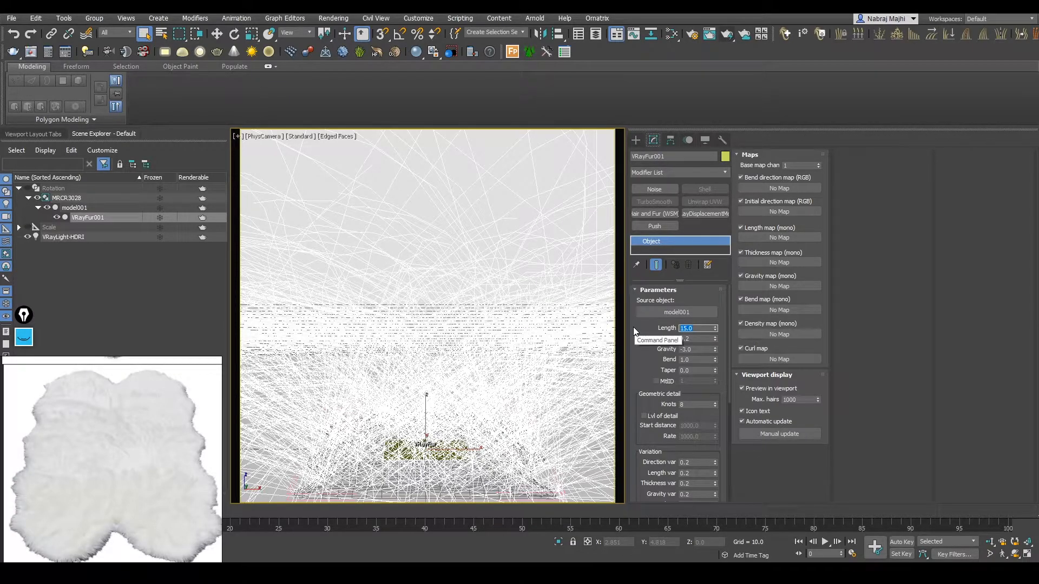
type("2")
key("Return")
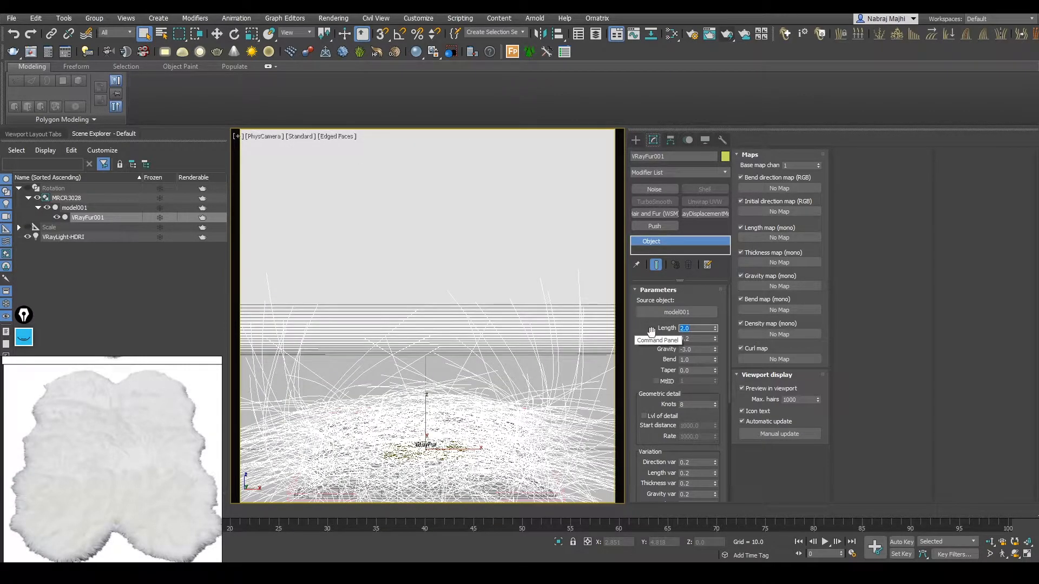
type("1")
key("Return")
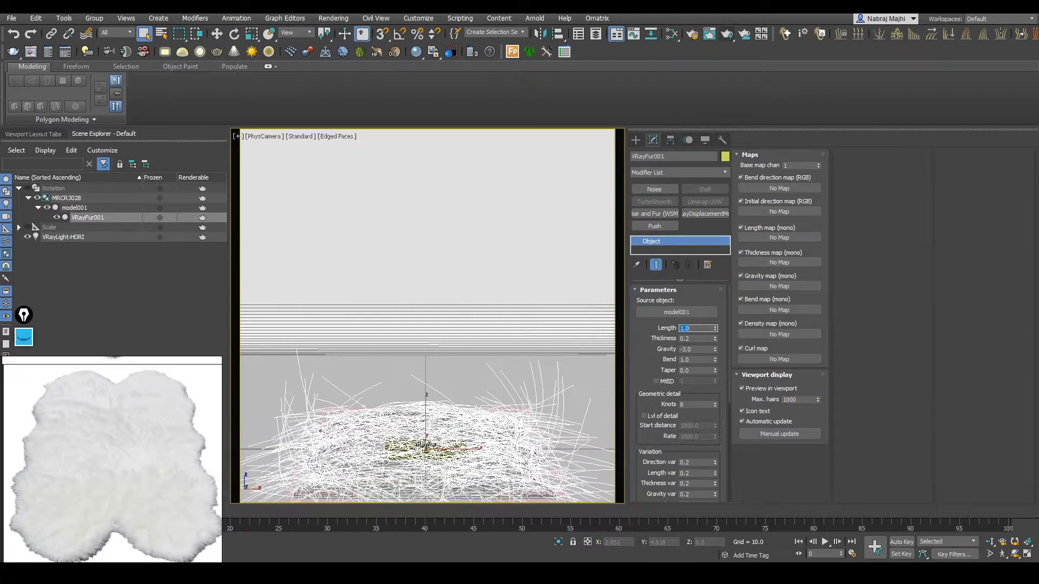
type("0.5")
key("Return")
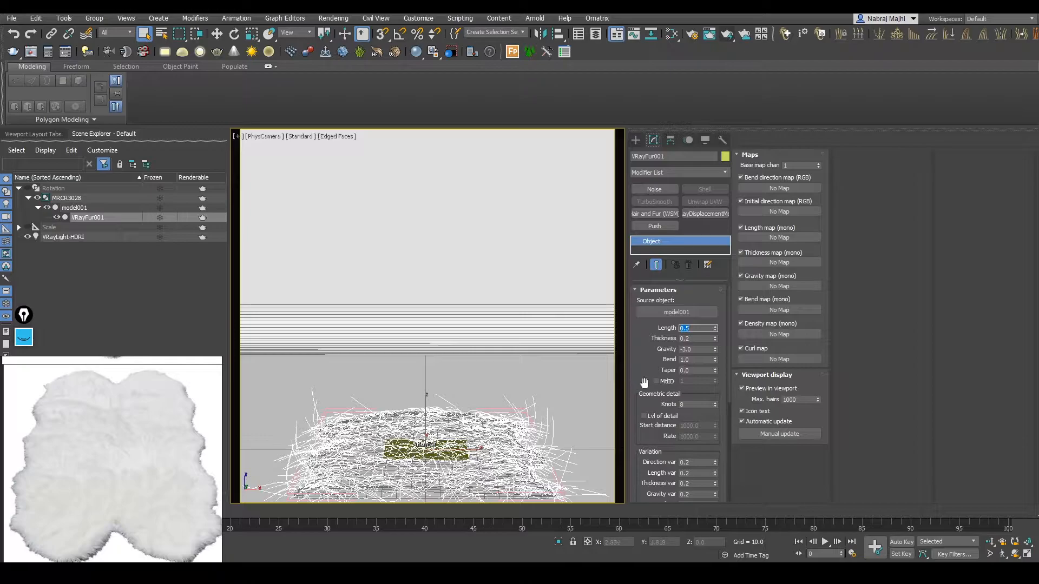
Set the fur's gravity to 8.88 and its length to 0.15
left_click_drag(714, 349, 715, 324)
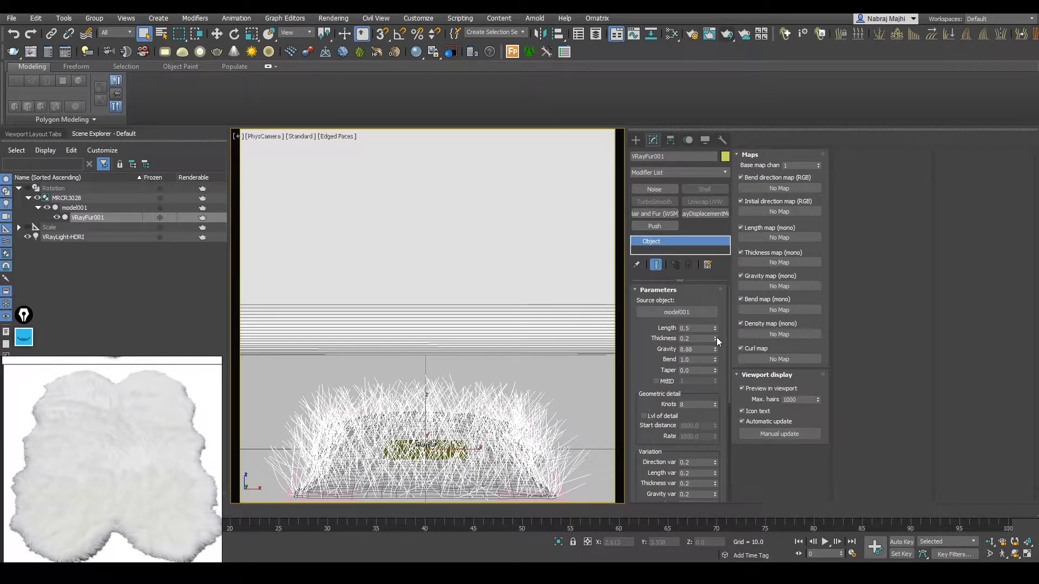
left_click_drag(714, 330, 721, 345)
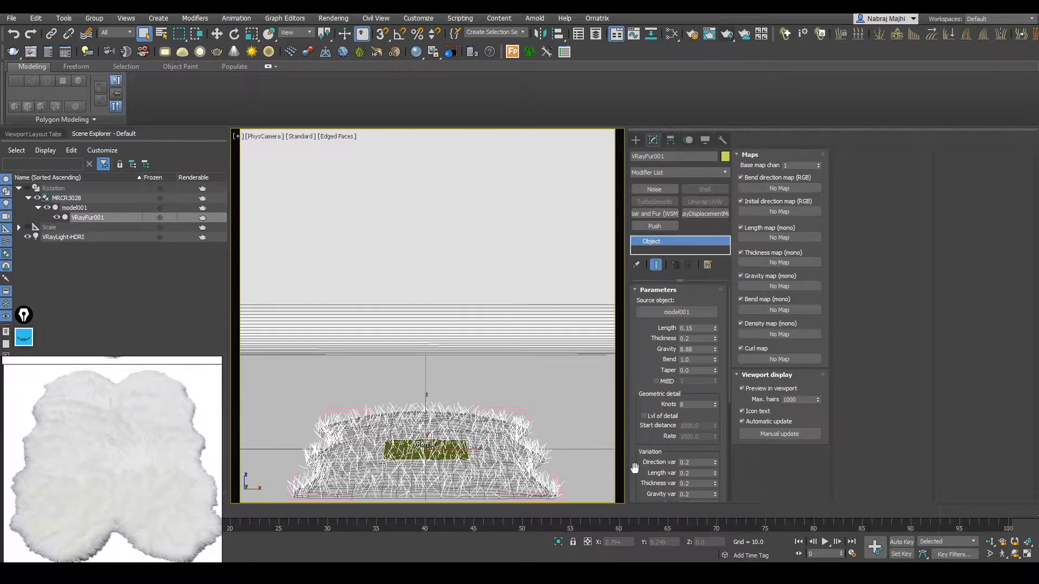
Review the fur's geometric detail, variation, distribution, placement and mapping parameters
left_click_drag(635, 467, 634, 369)
scroll(634, 366, "up", 5)
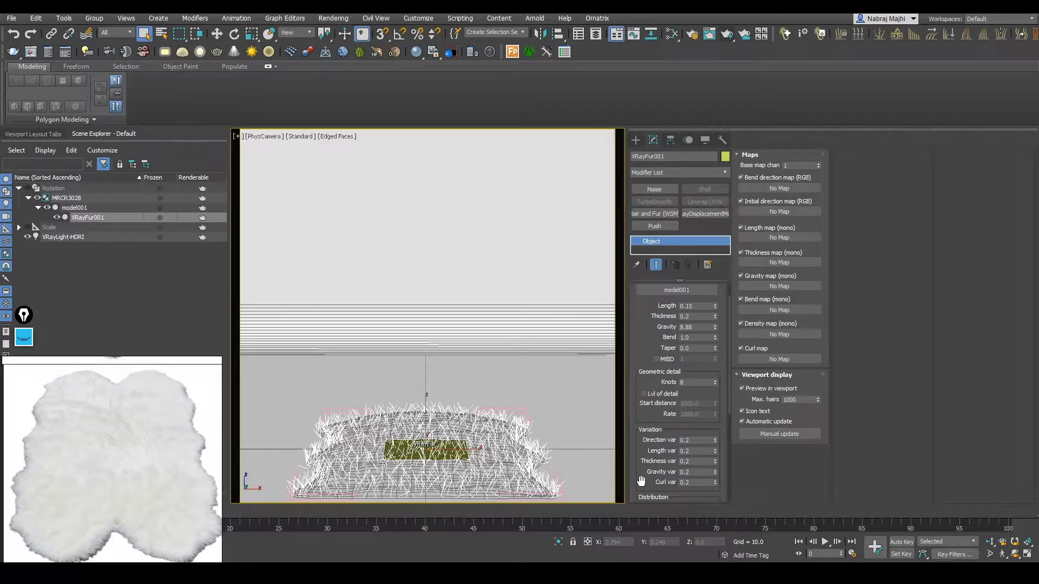
scroll(641, 481, "down", 5)
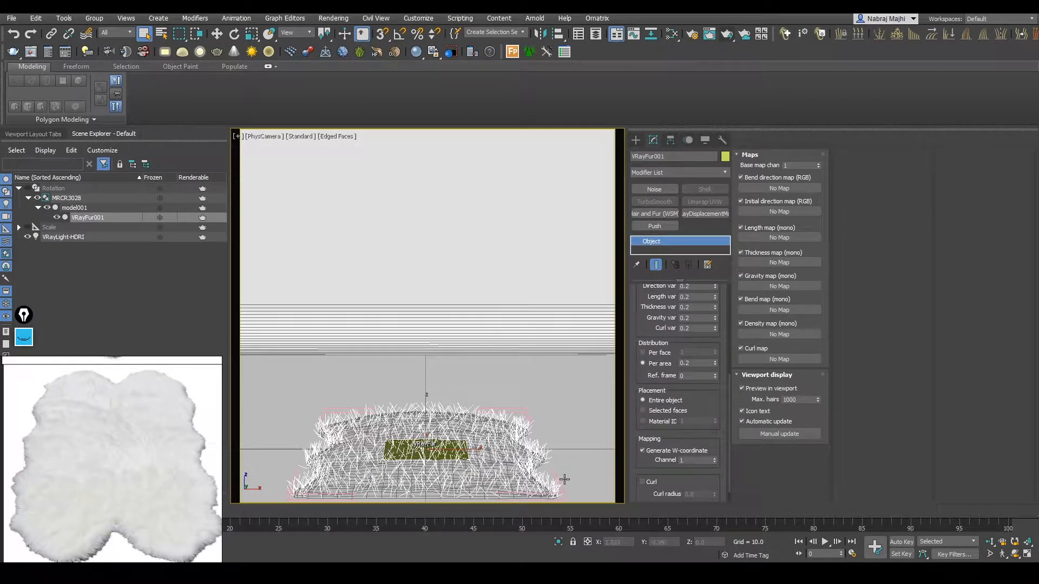
mouse_move(358, 573)
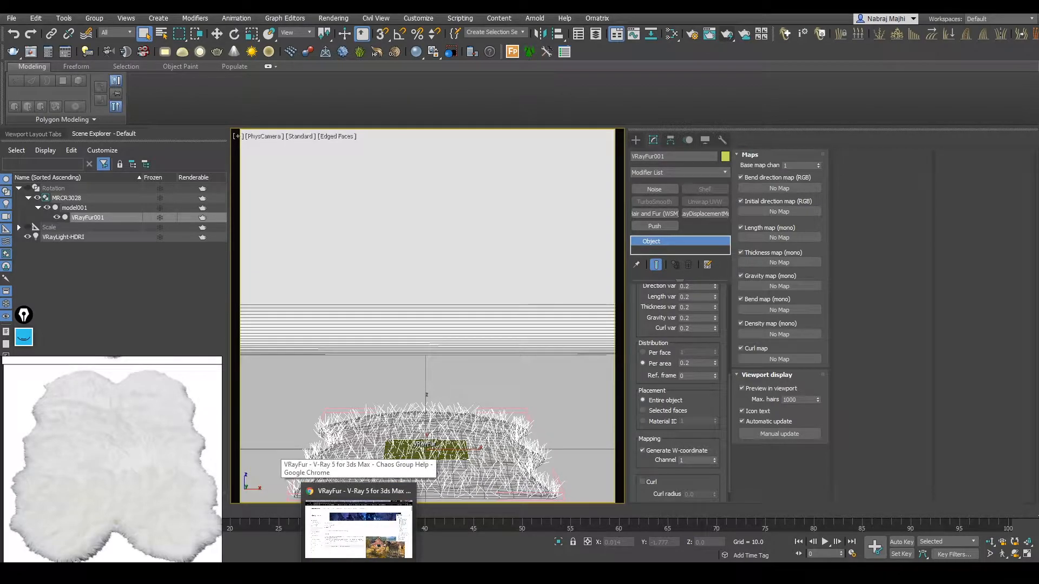
scroll(637, 466, "up", 5)
scroll(636, 444, "up", 1)
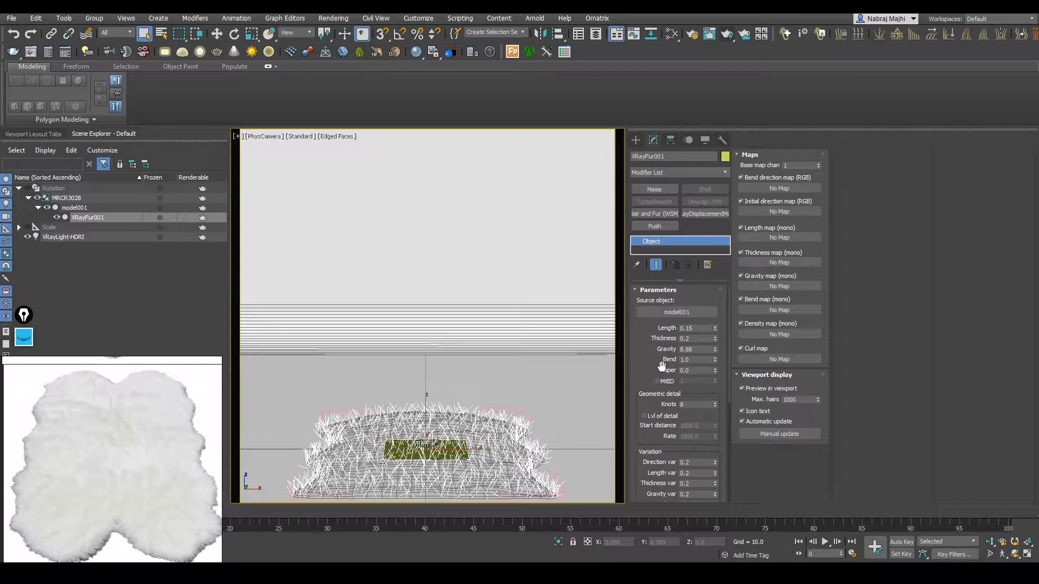
scroll(698, 326, "down", 1)
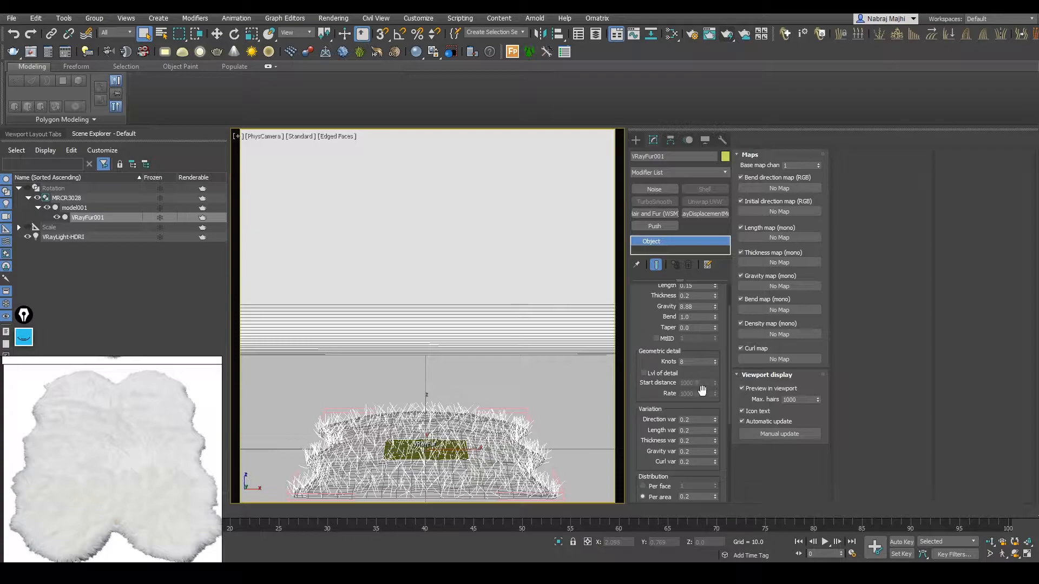
scroll(646, 469, "down", 2)
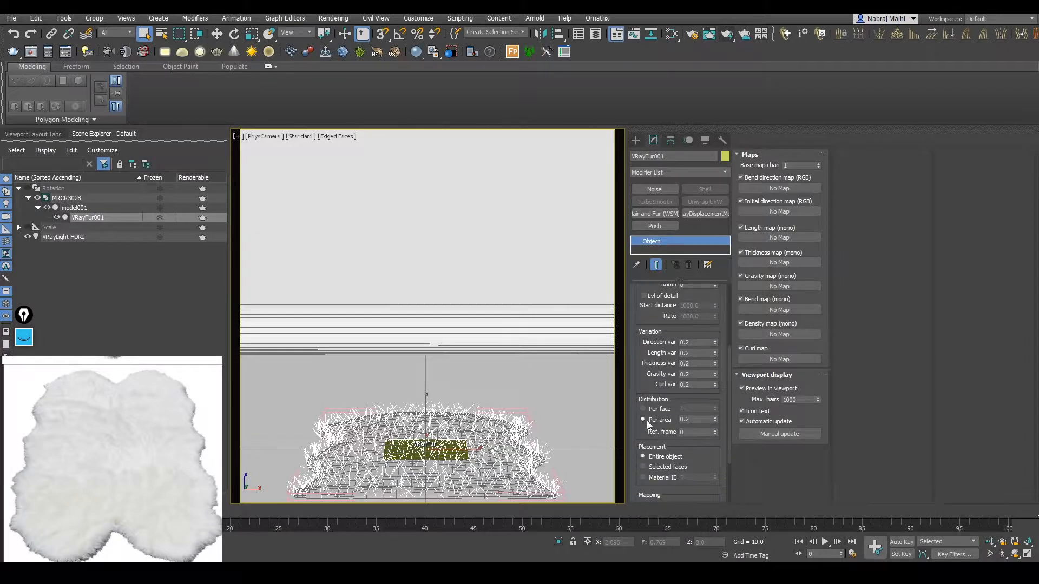
scroll(638, 360, "up", 3)
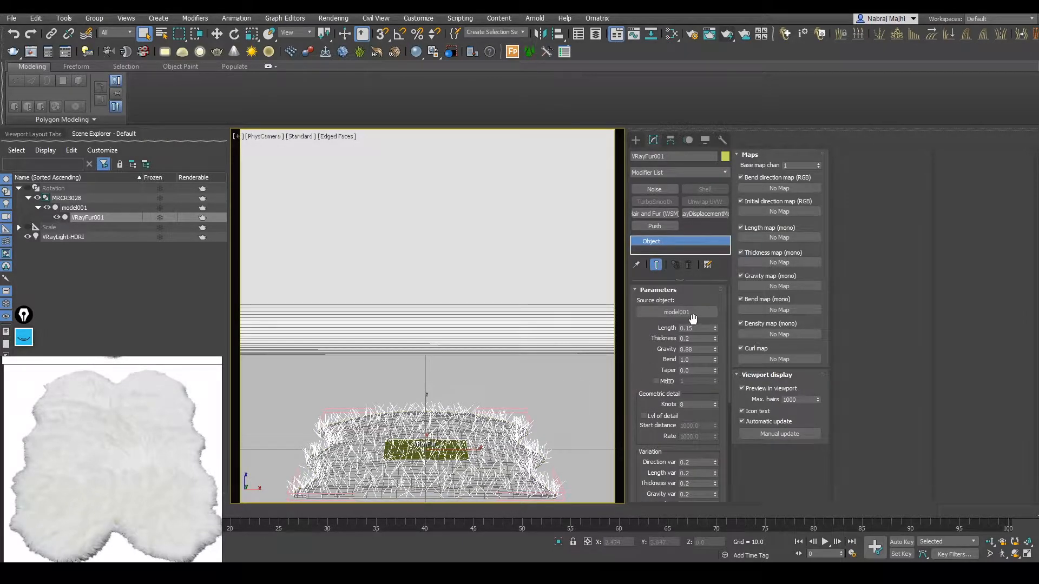
Lower the fur's gravity to 6.66
mouse_move(715, 349)
left_mouse_down()
mouse_move(714, 380)
mouse_move(708, 363)
left_mouse_up()
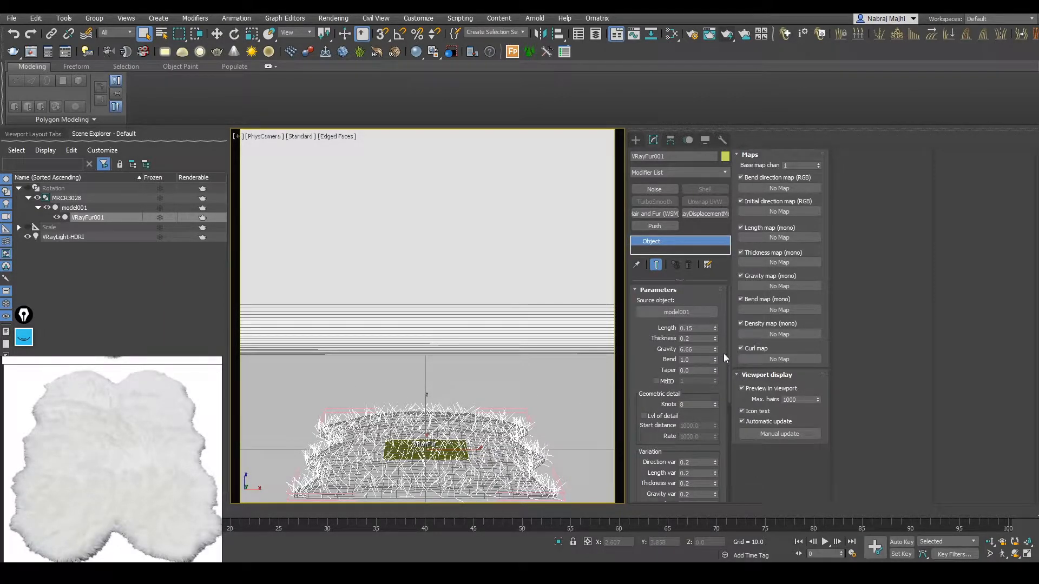
left_click_drag(715, 349, 717, 347)
right_click(717, 346)
Render the camera view and inspect the fur in the V-Ray frame buffer
left_click(725, 37)
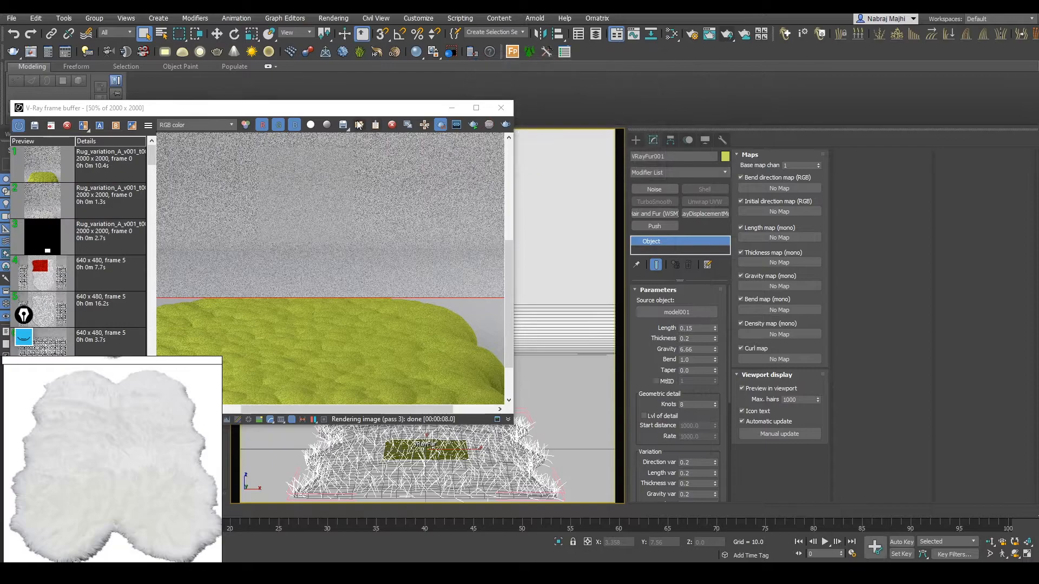
left_click_drag(352, 113, 349, 50)
middle_click_drag(361, 251, 336, 190)
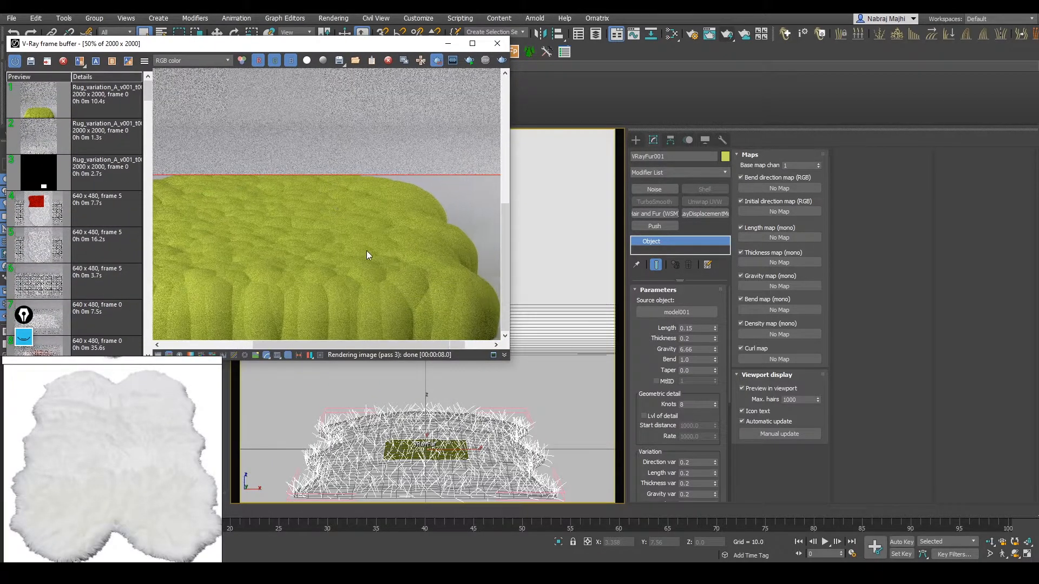
scroll(359, 245, "down", 1)
left_click_drag(307, 44, 398, 53)
left_click(63, 288)
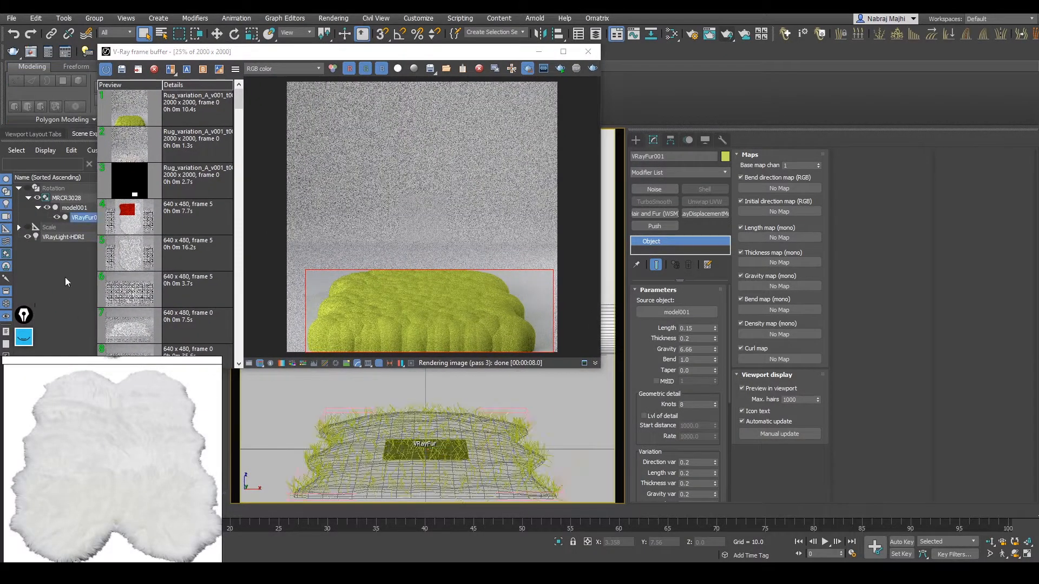
left_click(19, 187)
left_click(28, 197)
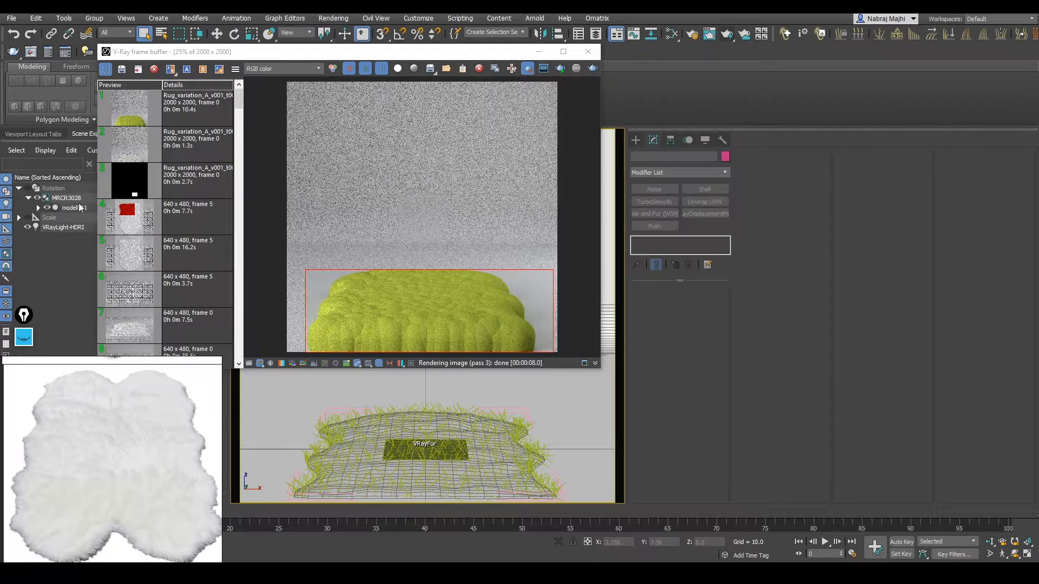
left_click(74, 208)
left_click(81, 217)
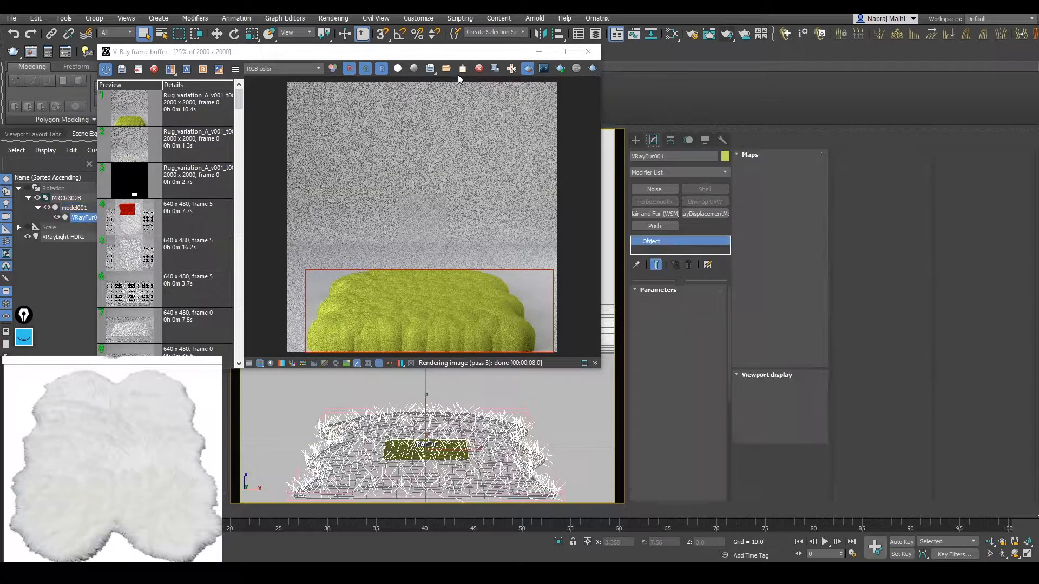
Redraw the render region across the full width of the image's lower part so it encloses the whole rug
left_click_drag(449, 50, 373, 47)
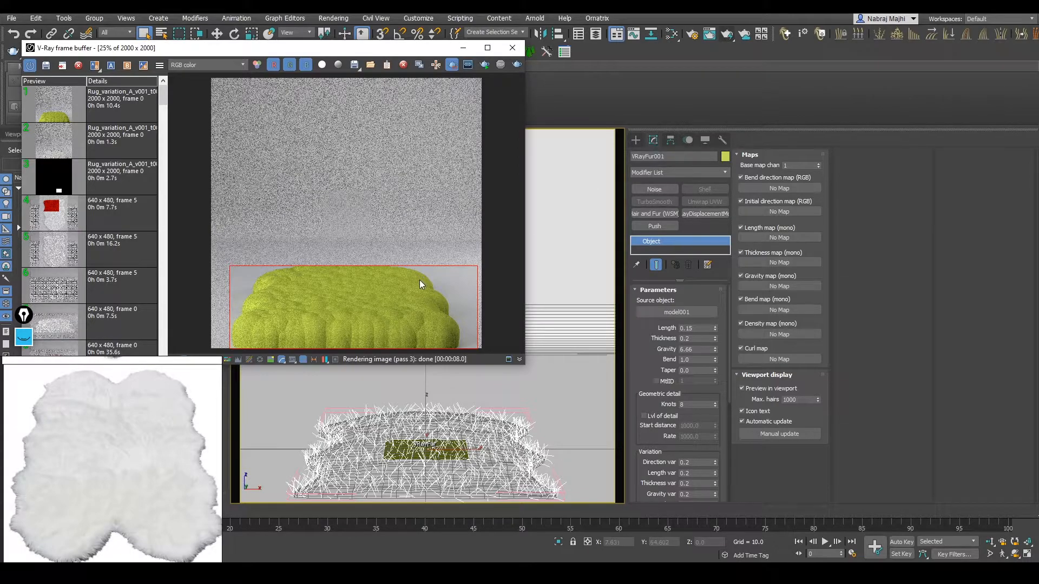
scroll(402, 325, "down", 1)
left_click_drag(260, 222, 468, 312)
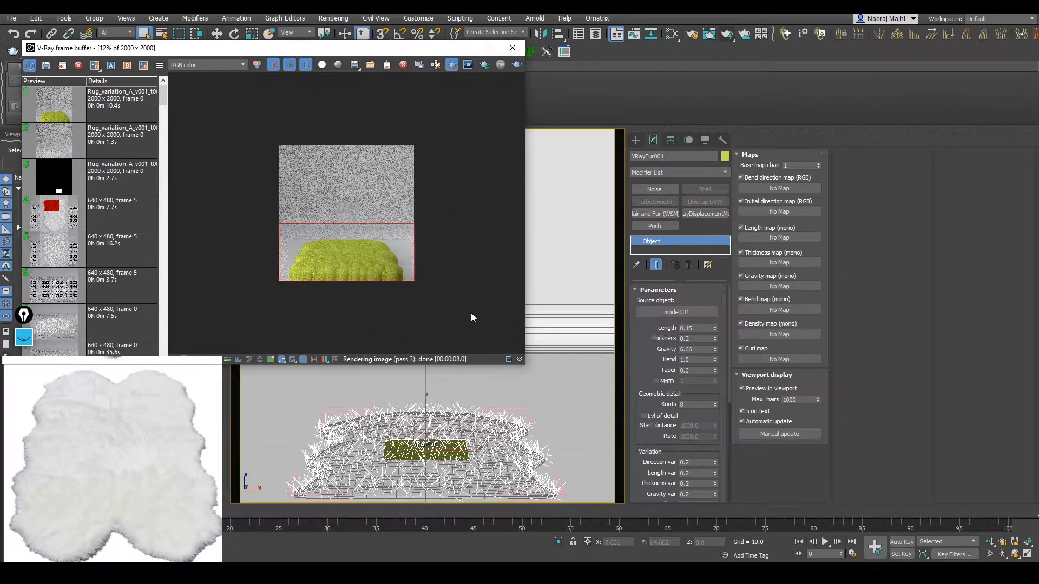
scroll(386, 293, "up", 1)
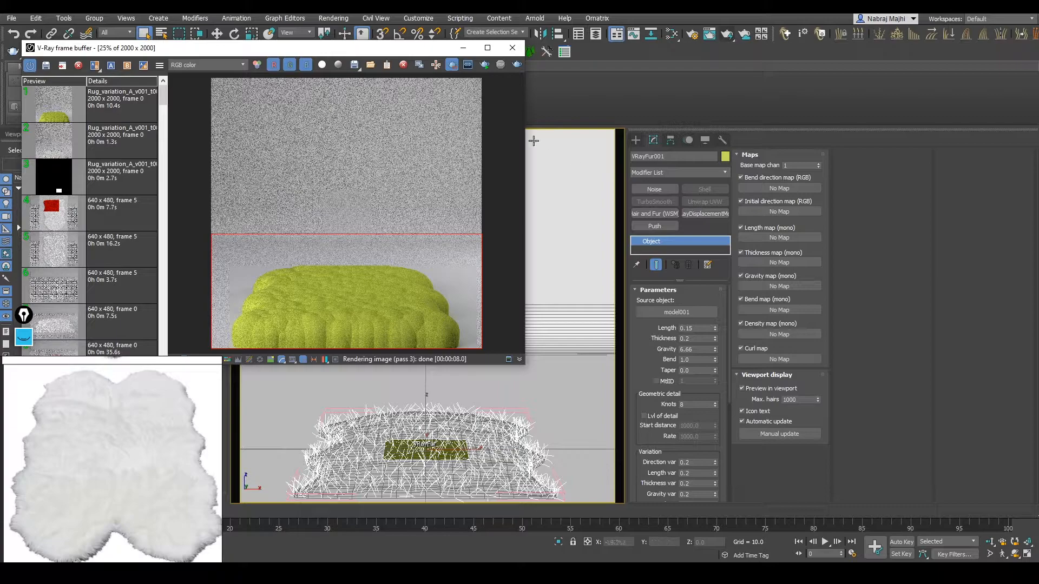
Start an interactive render of the camera view and set the fur's thickness to 0.1
left_click(484, 64)
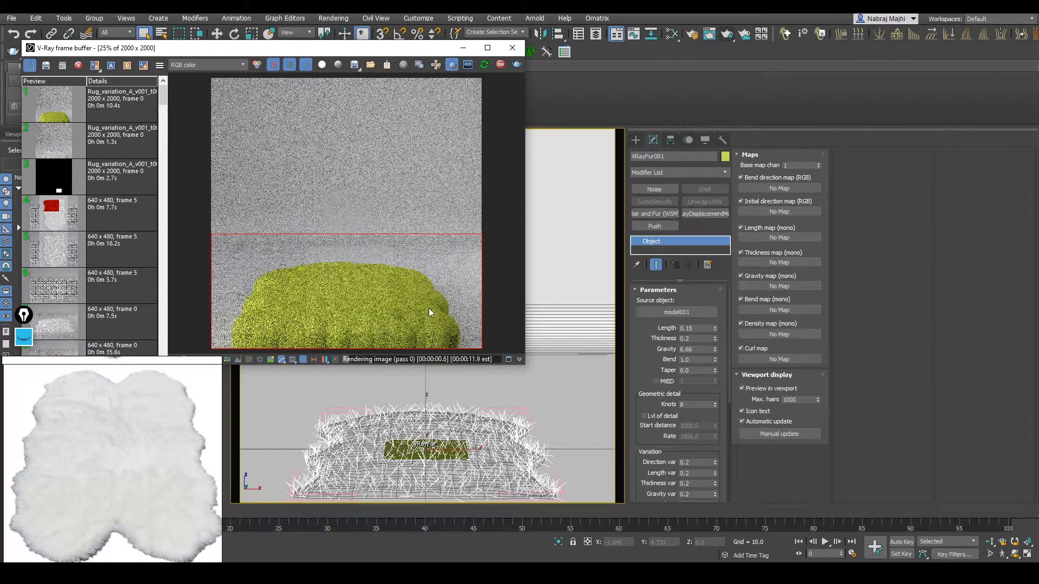
left_click(696, 328)
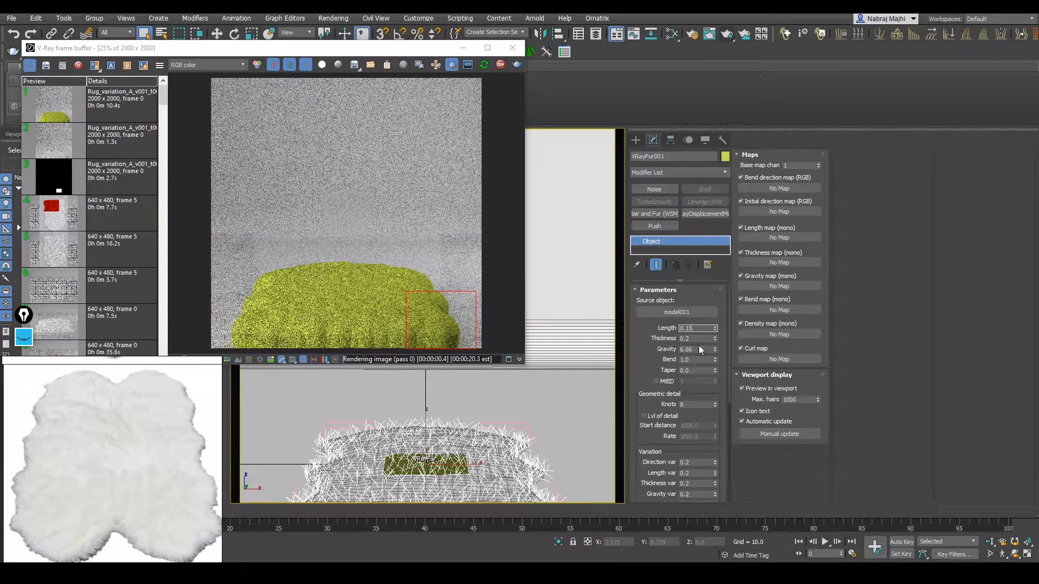
left_click(683, 338)
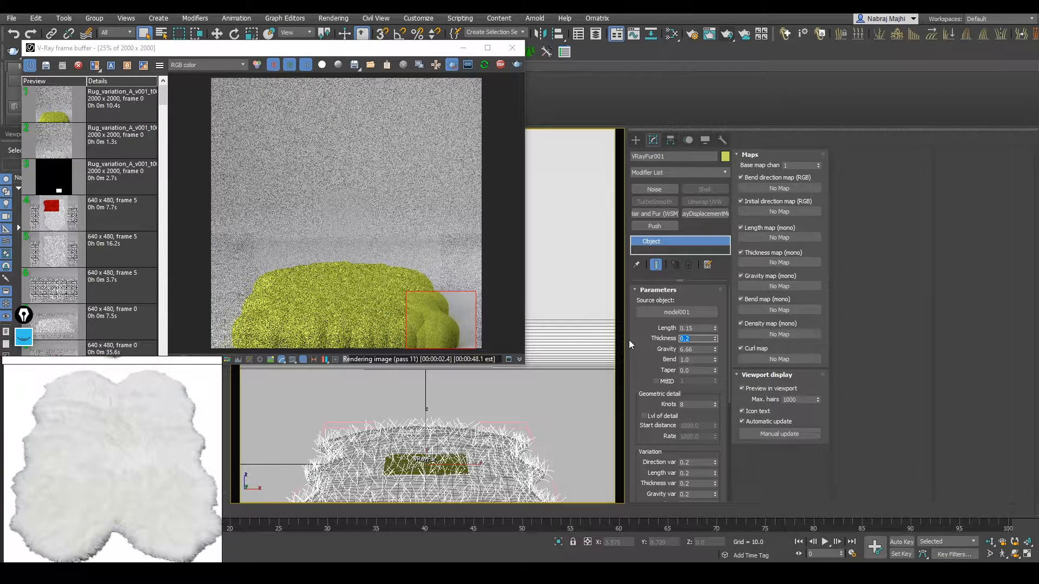
type("0.")
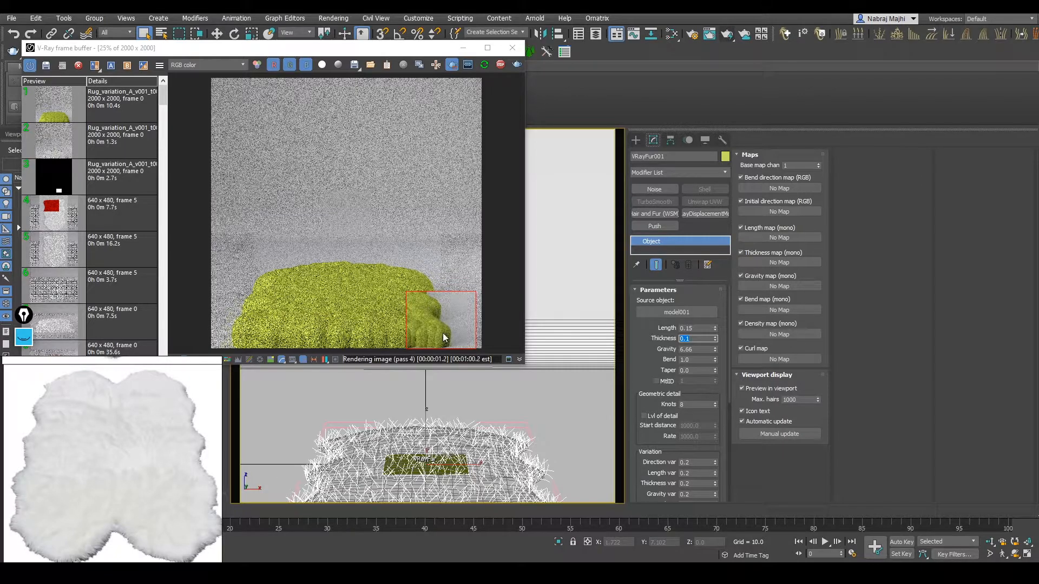
scroll(444, 338, "up", 1)
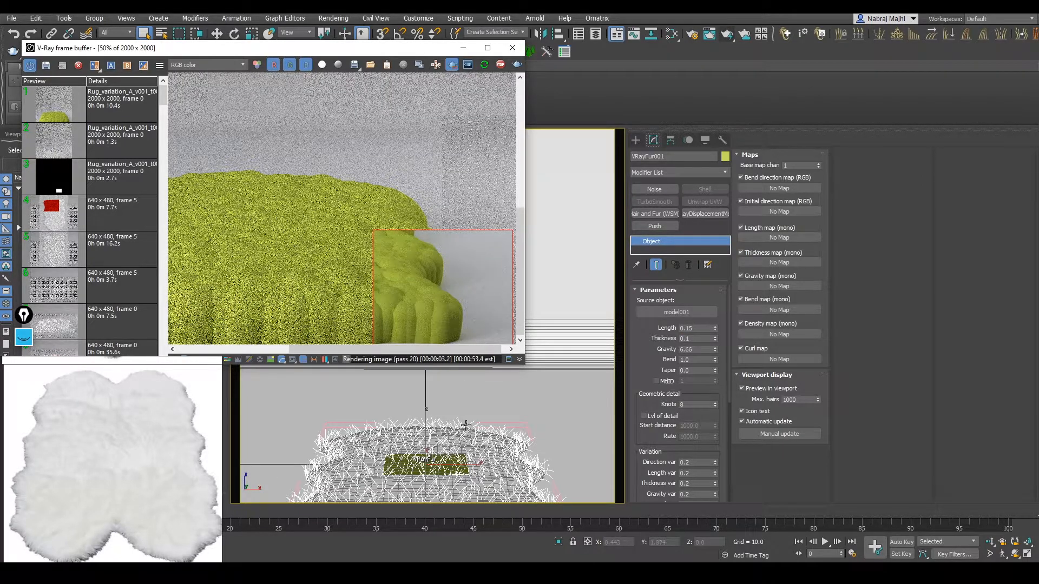
Reframe the camera view so the rug's front edge is inside the image, and limit the render region to the rug's right front corner
middle_click_drag(460, 436, 461, 413)
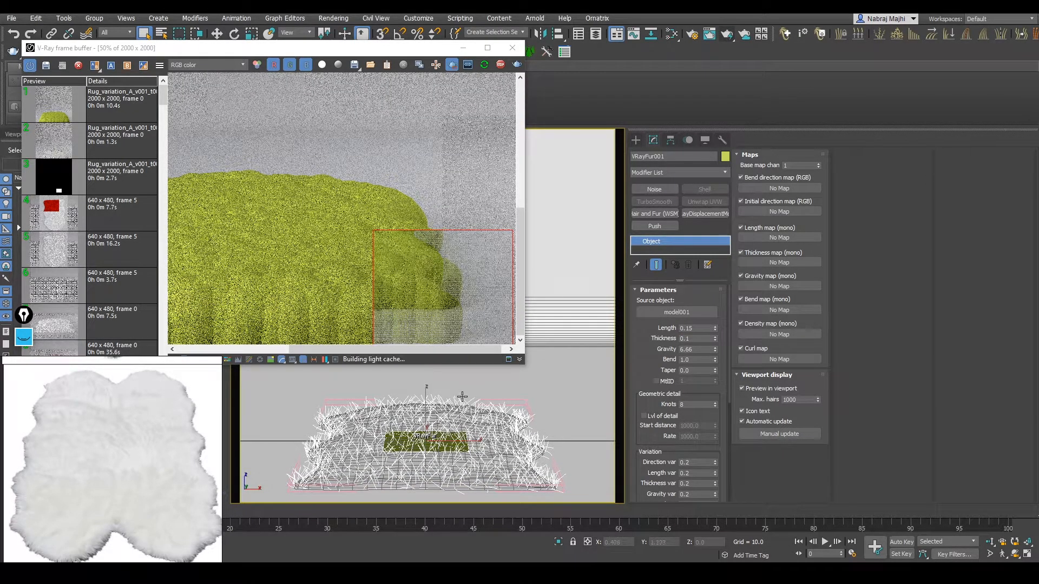
scroll(393, 256, "down", 1)
left_click_drag(222, 235, 501, 366)
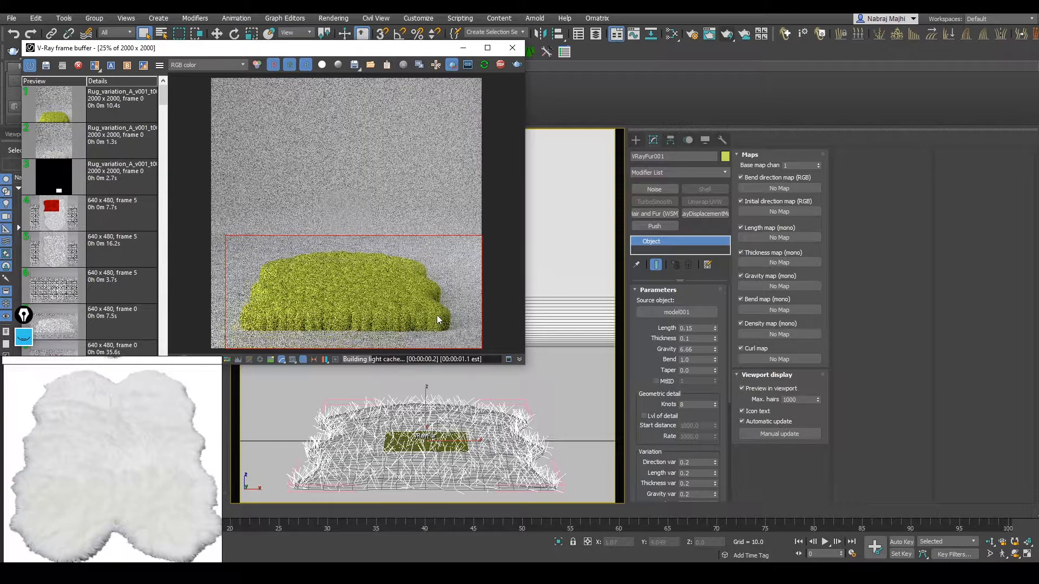
scroll(439, 318, "up", 1)
left_click_drag(355, 219, 492, 336)
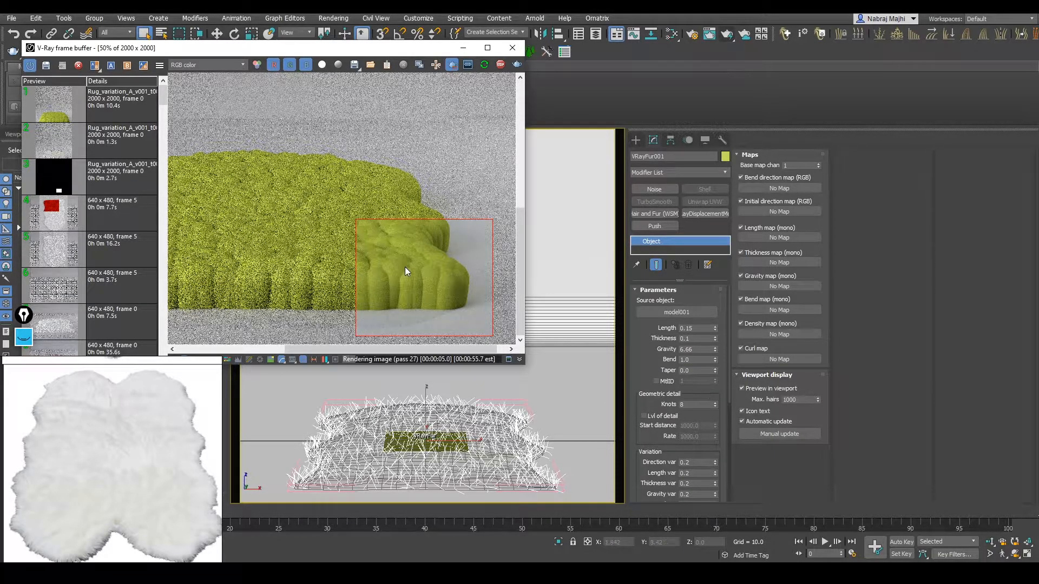
Set the fur's thickness to 0.05, then reduce it to 0.01
left_click_drag(696, 338, 634, 337)
type("0.")
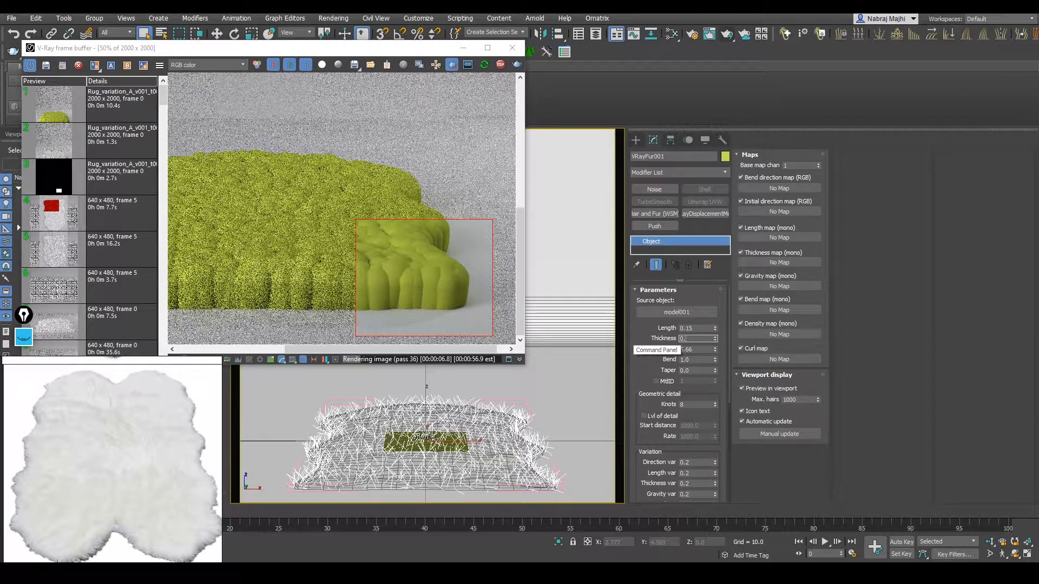
type("05")
key("Return")
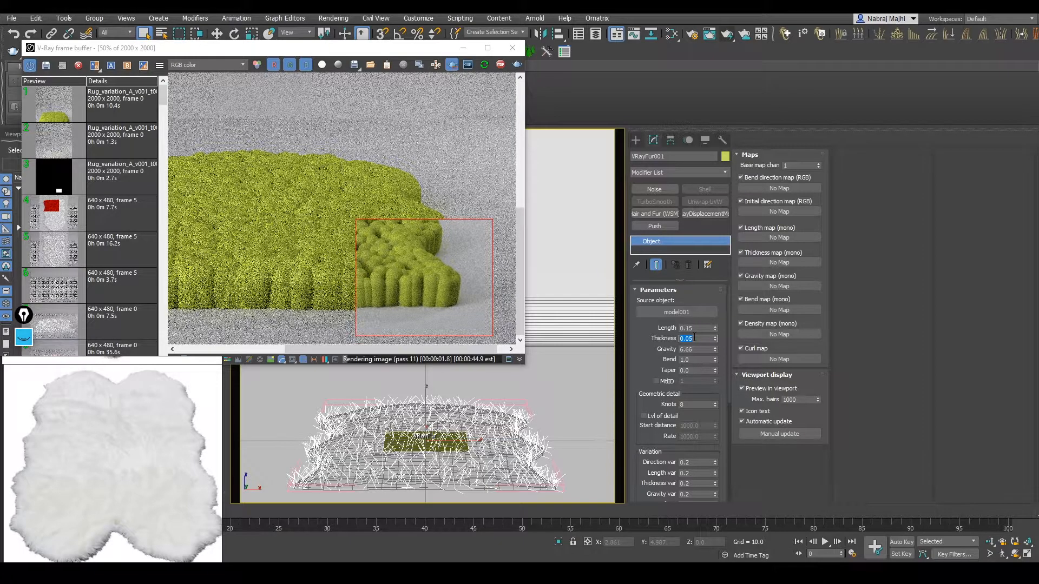
key("Return")
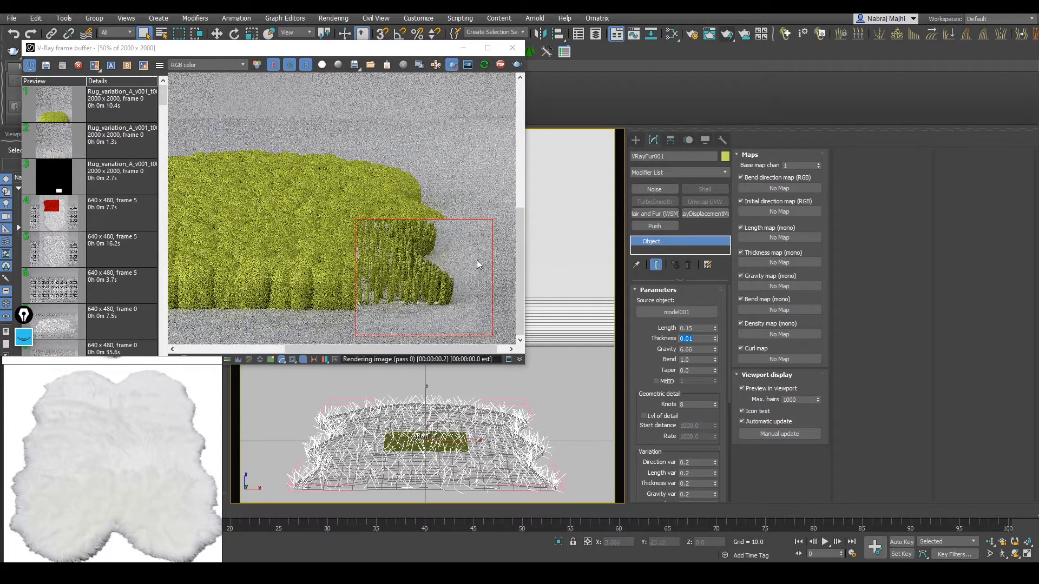
Compare with the reference image's fur, shrink the render region around the rug's corner, and set the fur's thickness to 0.005
scroll(114, 549, "up", 2)
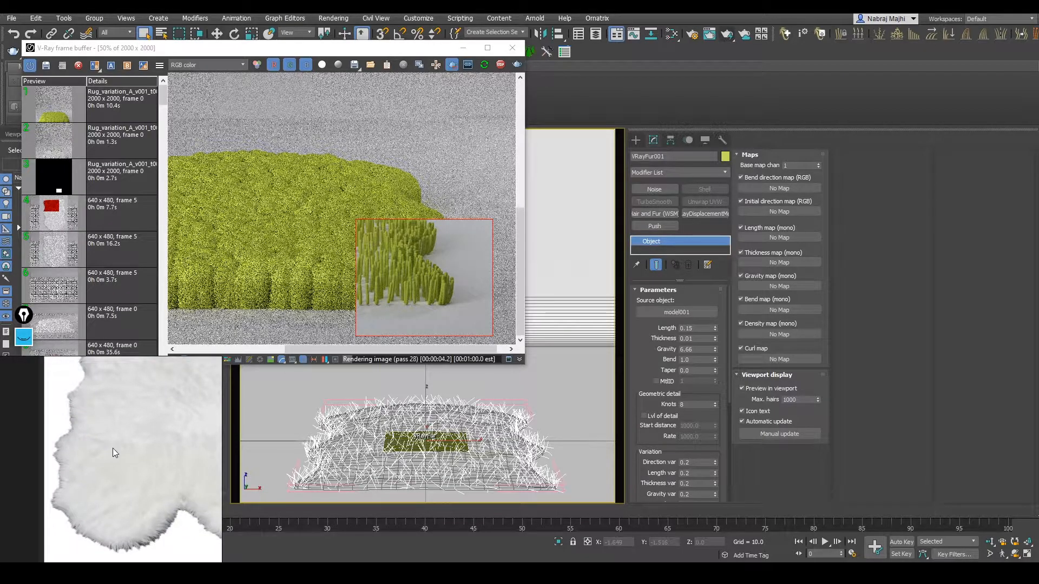
scroll(103, 441, "up", 1)
left_click_drag(383, 250, 482, 326)
double_click(694, 338)
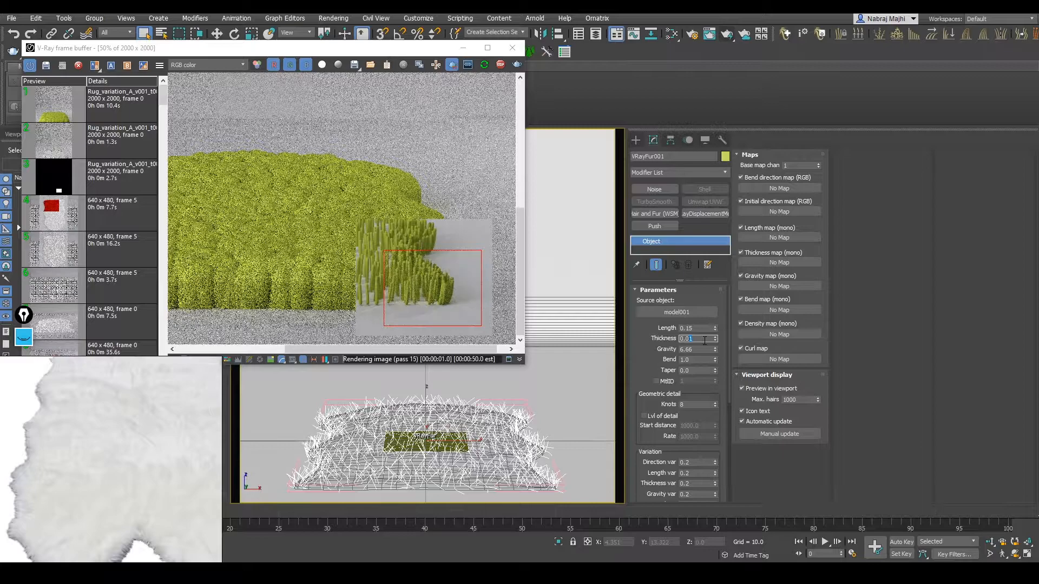
key("Return")
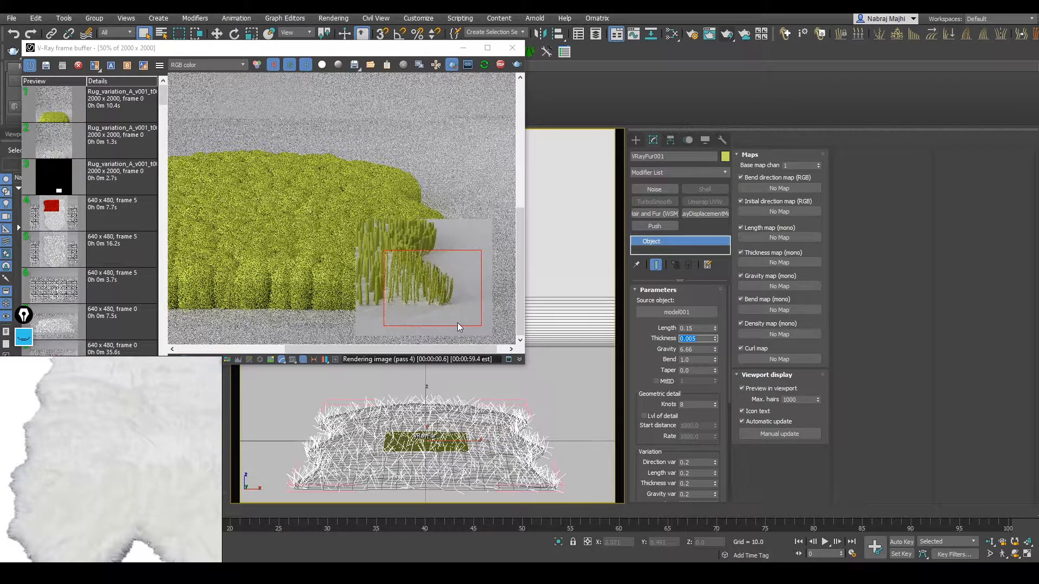
Tighten the render region around the corner strands and set the fur's thickness to 0.002
scroll(448, 302, "up", 2)
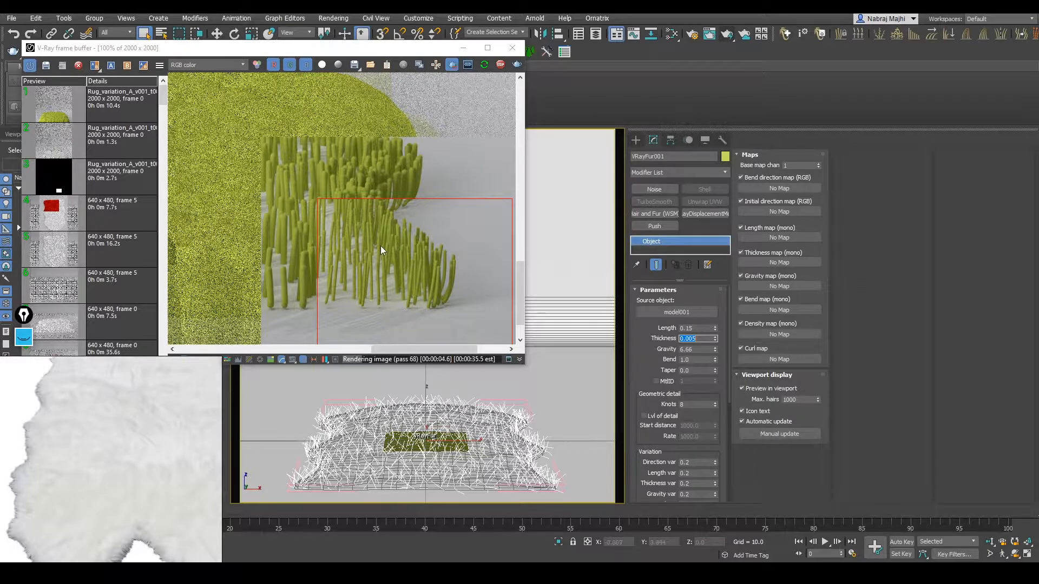
left_click_drag(360, 219, 496, 335)
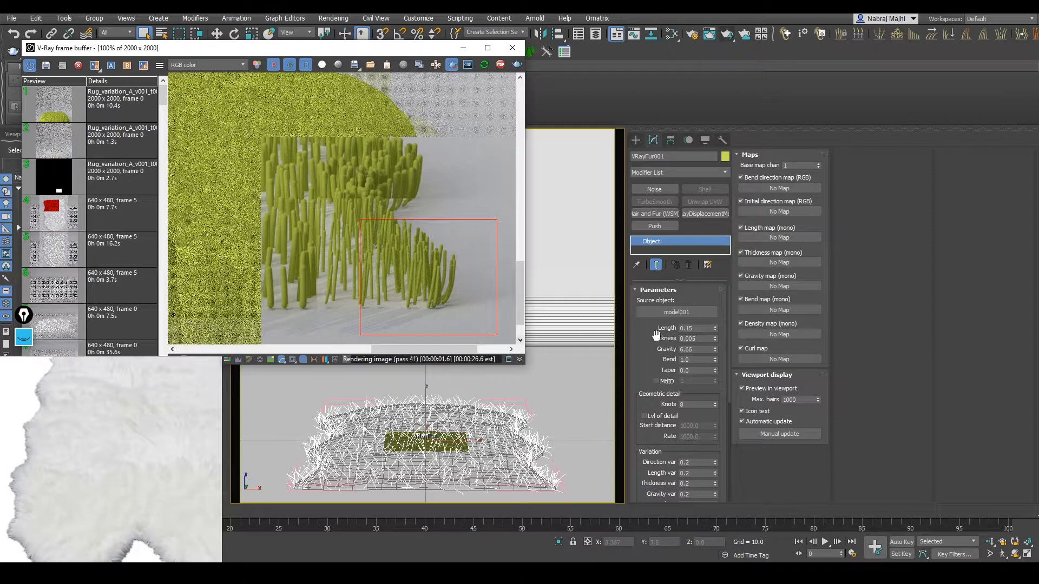
double_click(700, 338)
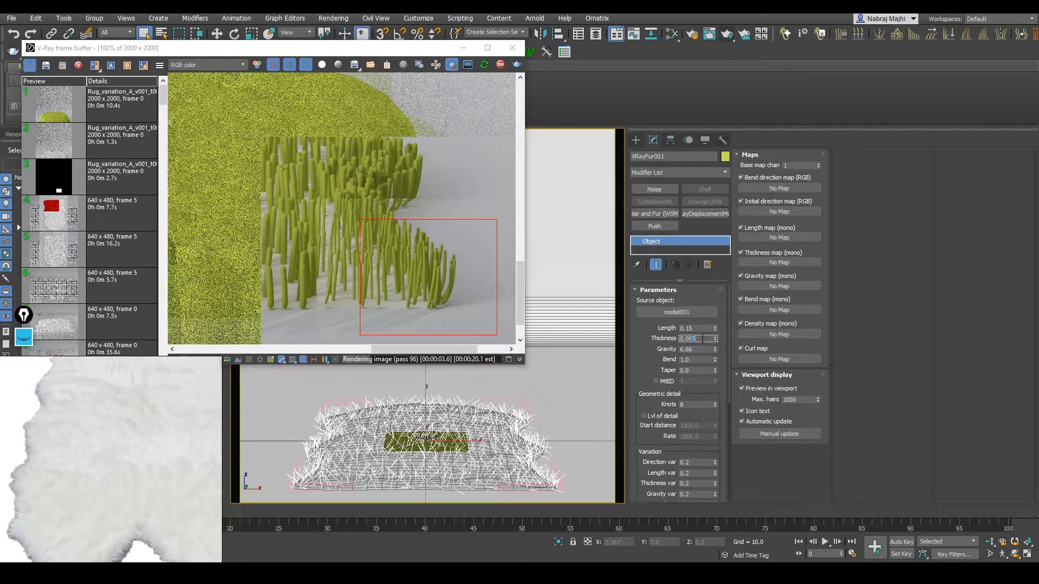
type("0.002")
key("Return")
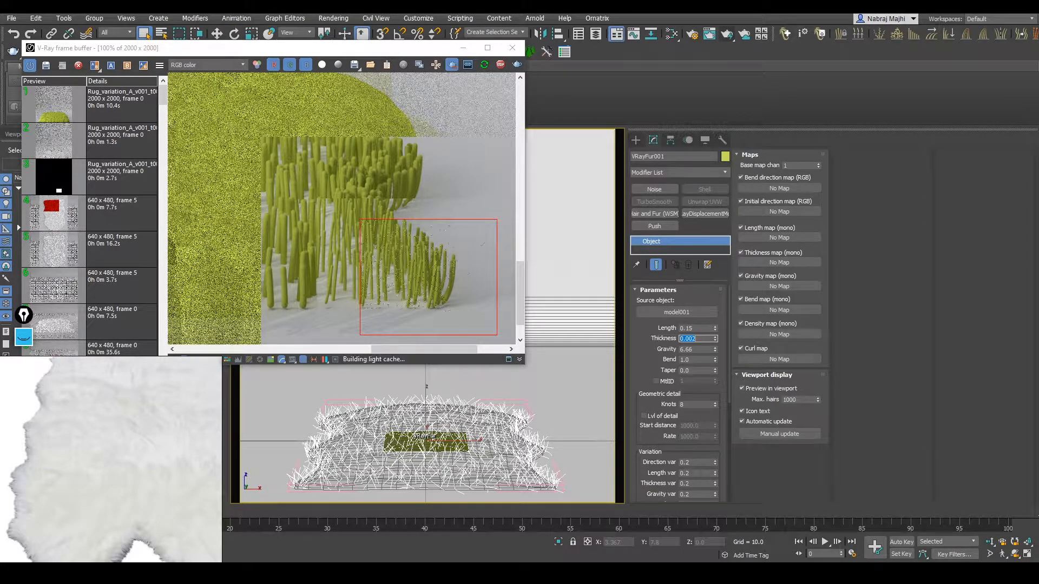
Restrict the render region to a few individual strands and set the fur's taper to 1.0
scroll(457, 279, "up", 1)
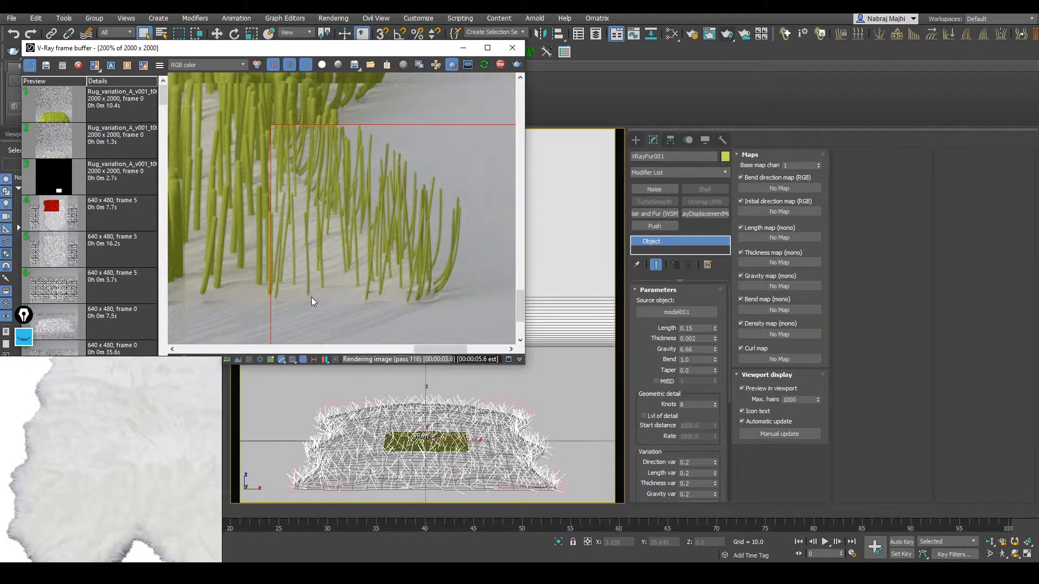
left_click_drag(293, 195, 334, 311)
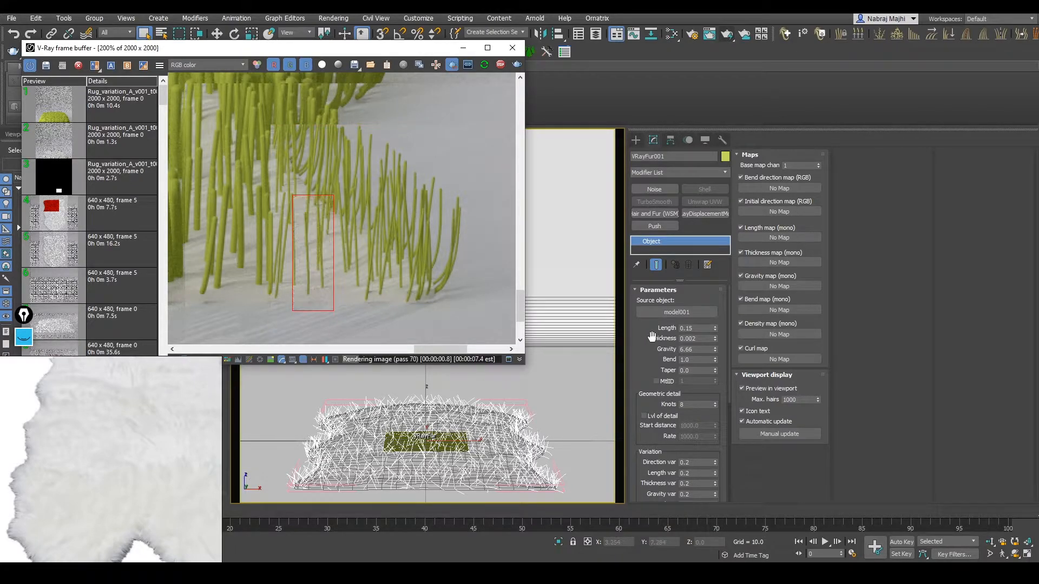
left_click(697, 370)
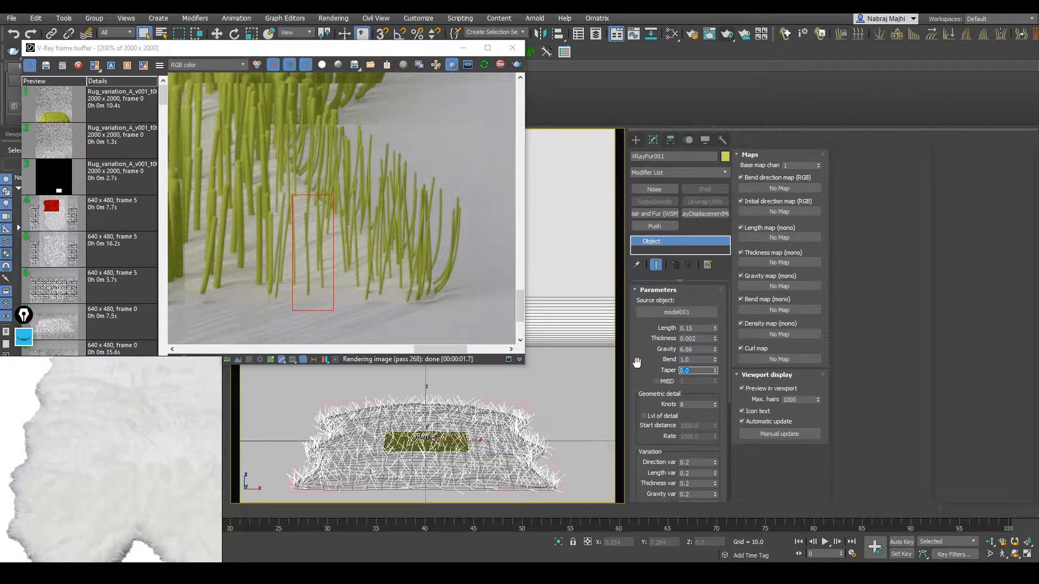
key("Return")
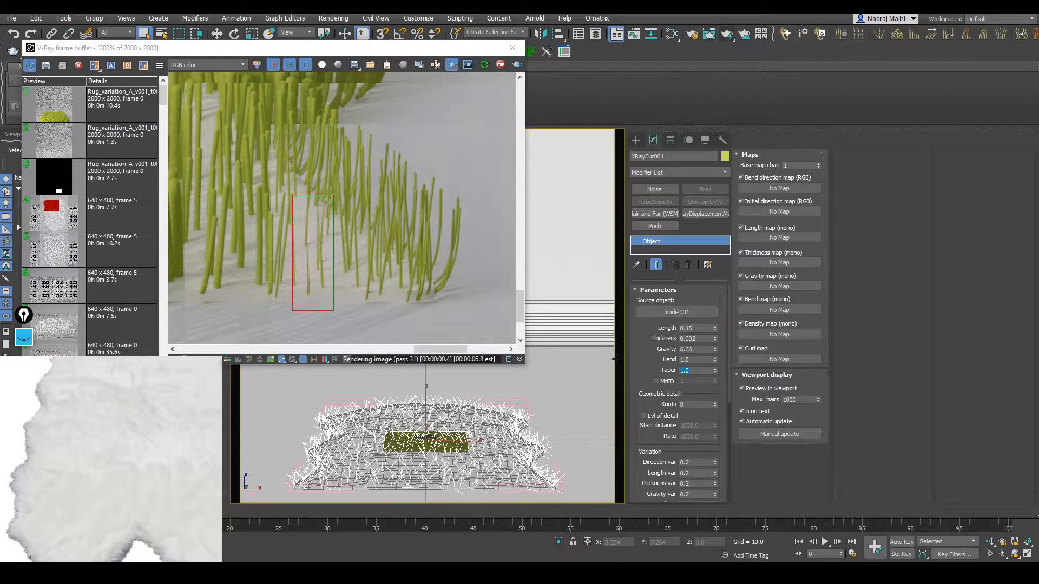
Redraw the render region around the rug's right front corner to inspect the tapered strands
left_click_drag(442, 181, 489, 238)
left_click_drag(424, 216, 478, 300)
left_click_drag(412, 190, 481, 307)
left_click_drag(392, 176, 487, 302)
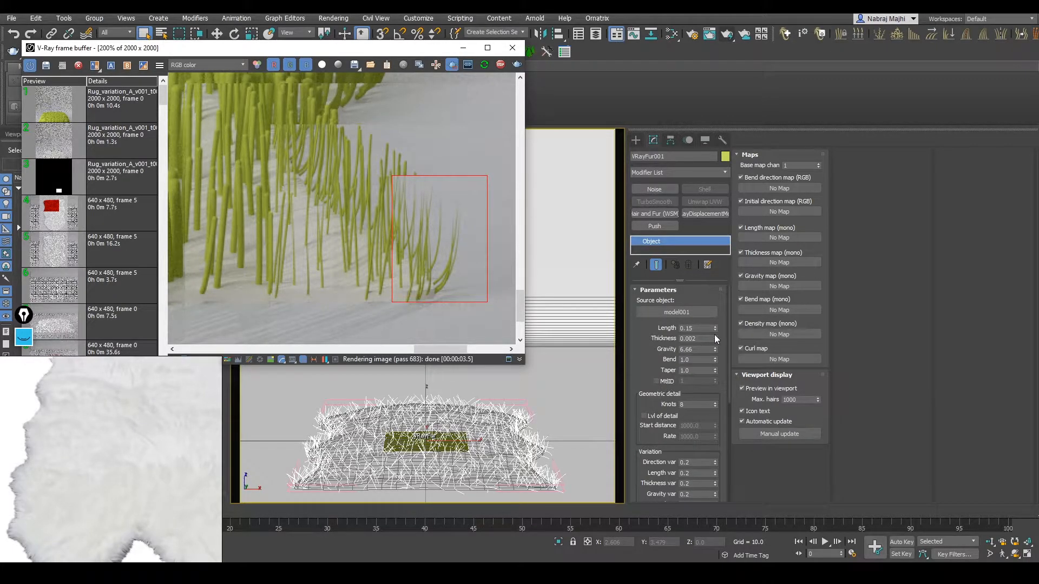
scroll(427, 239, "down", 1)
left_click_drag(360, 175, 511, 311)
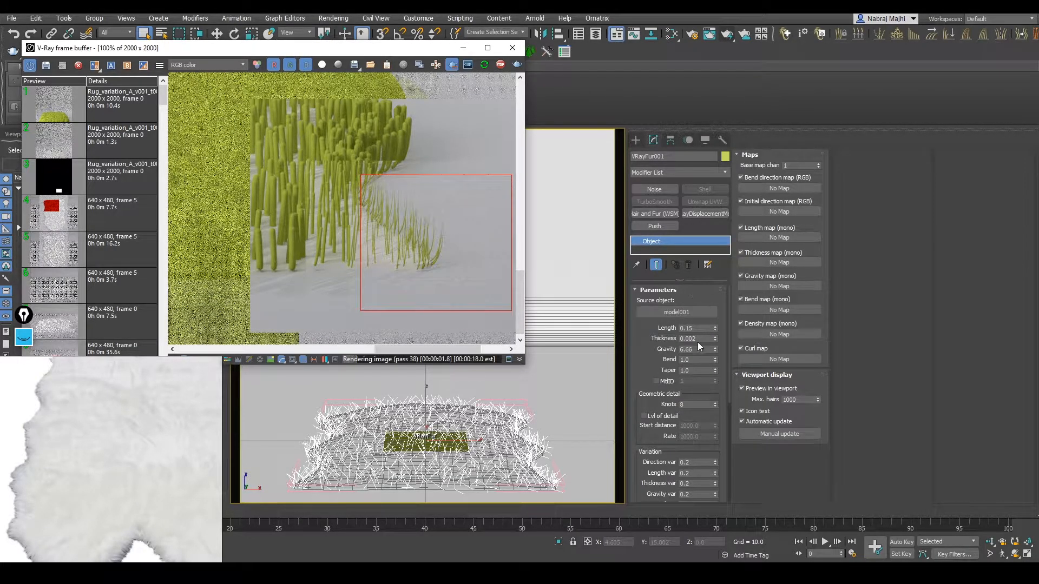
Try the fur's gravity at 2, then set it to -0.0
left_click_drag(699, 350, 662, 351)
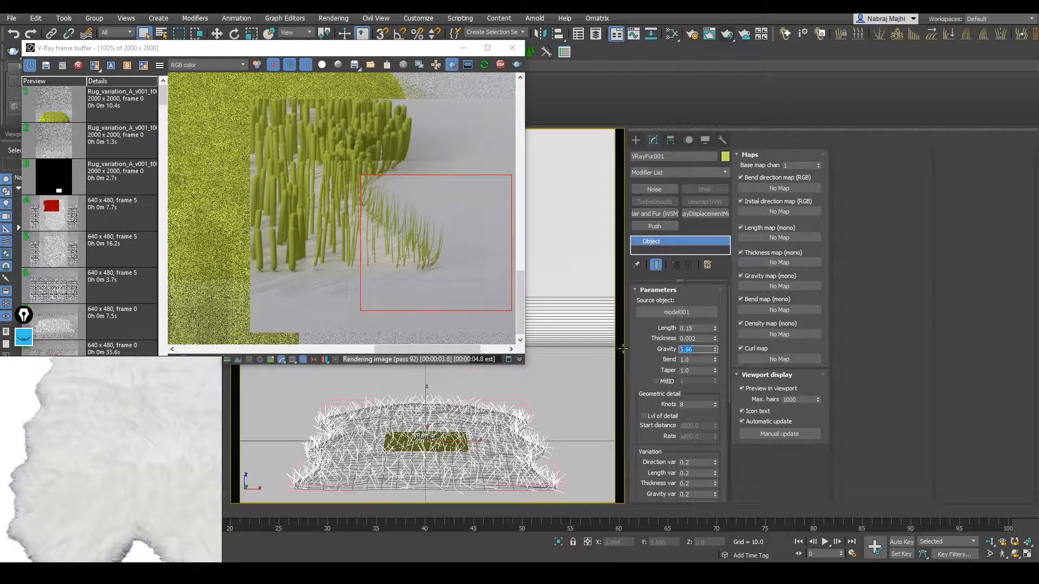
type("2")
key("Return")
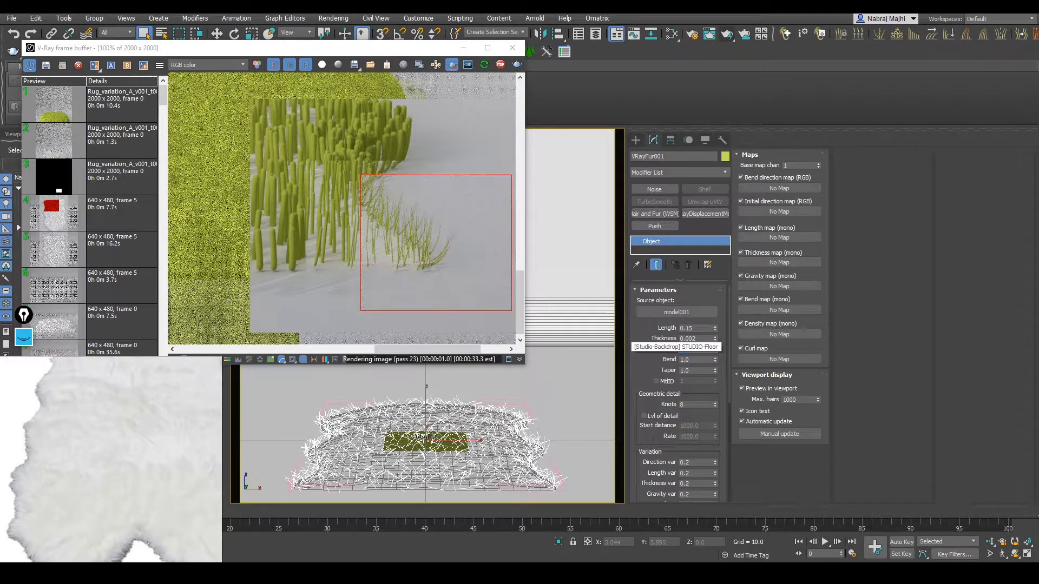
type("-0")
key("Return")
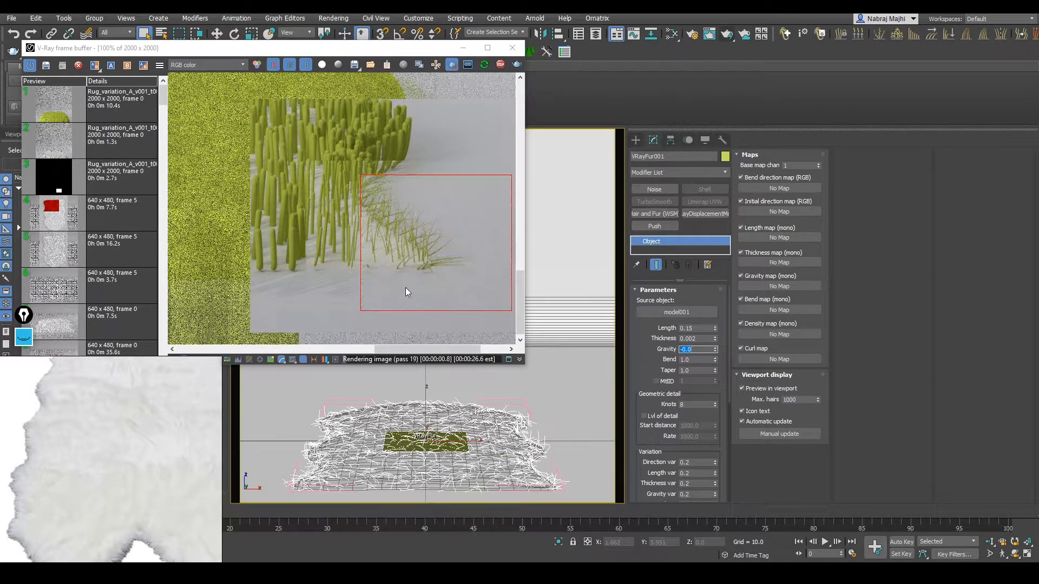
Render a region around the whole rug, then one around its left front corner, to inspect the fur's direction and coverage
scroll(491, 307, "down", 4)
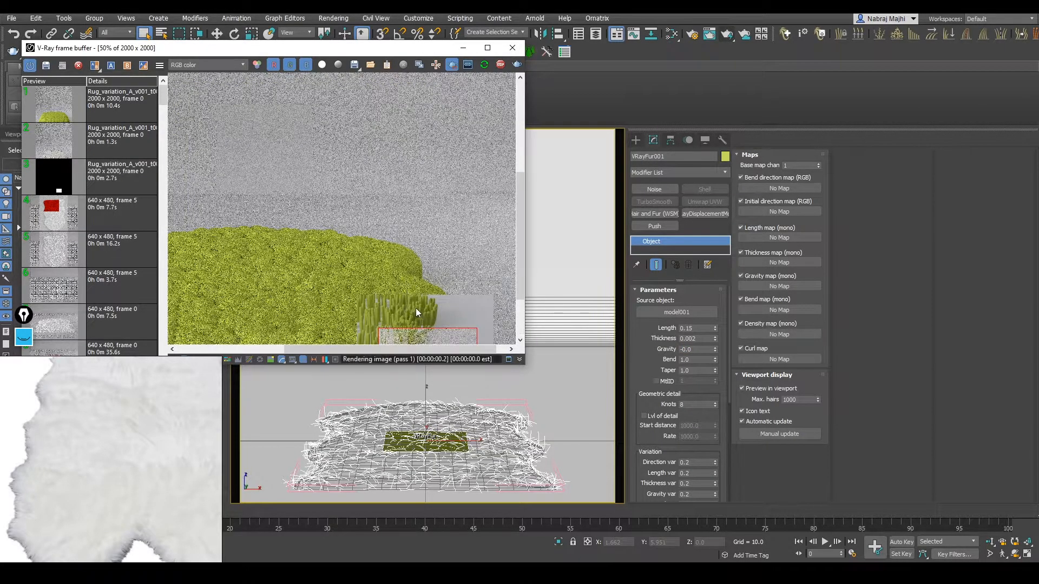
left_click_drag(224, 241, 463, 331)
scroll(259, 325, "up", 2)
middle_click_drag(292, 319, 296, 259)
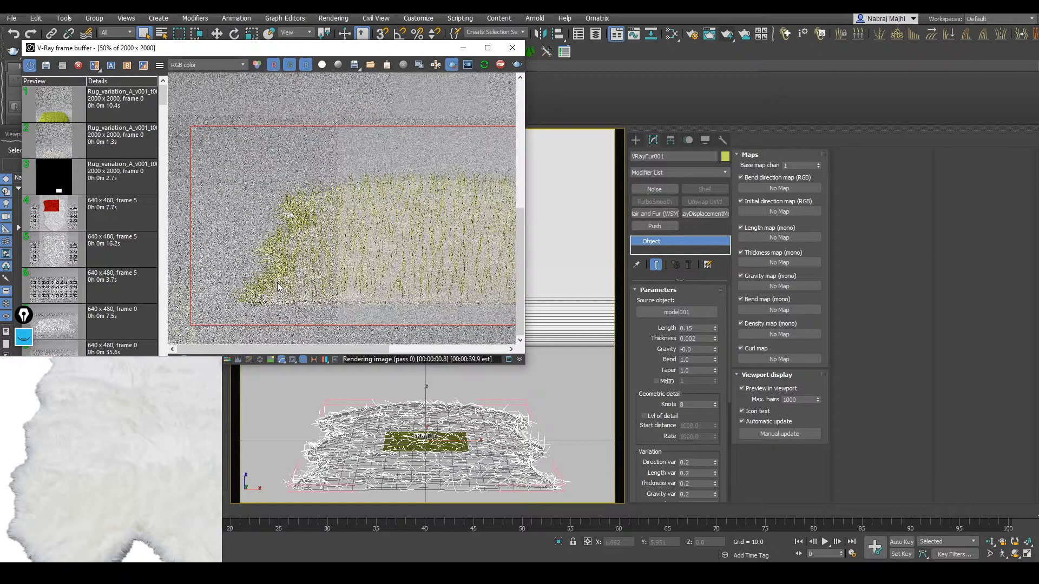
left_click_drag(225, 225, 364, 325)
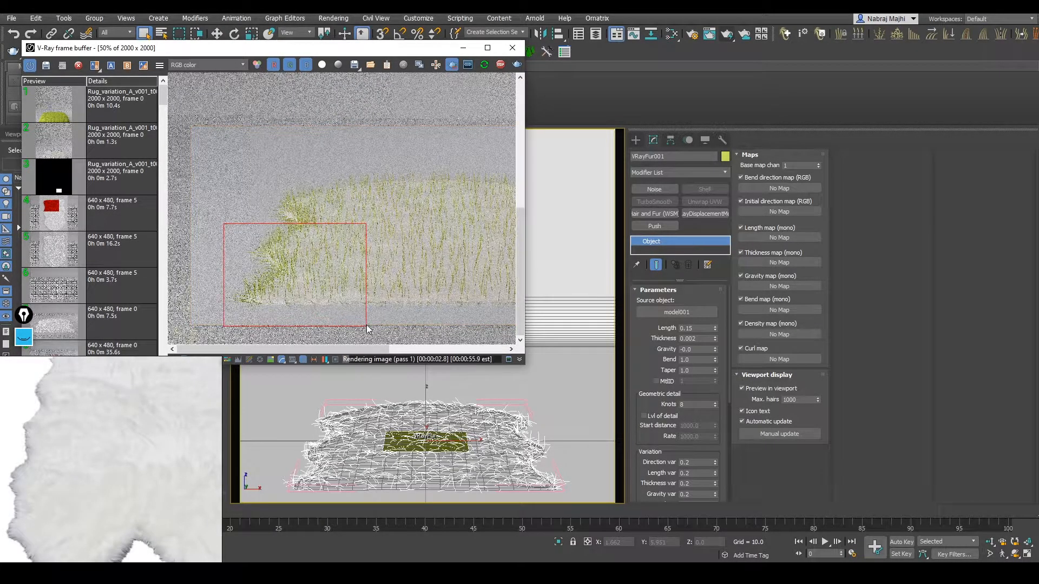
scroll(265, 303, "up", 2)
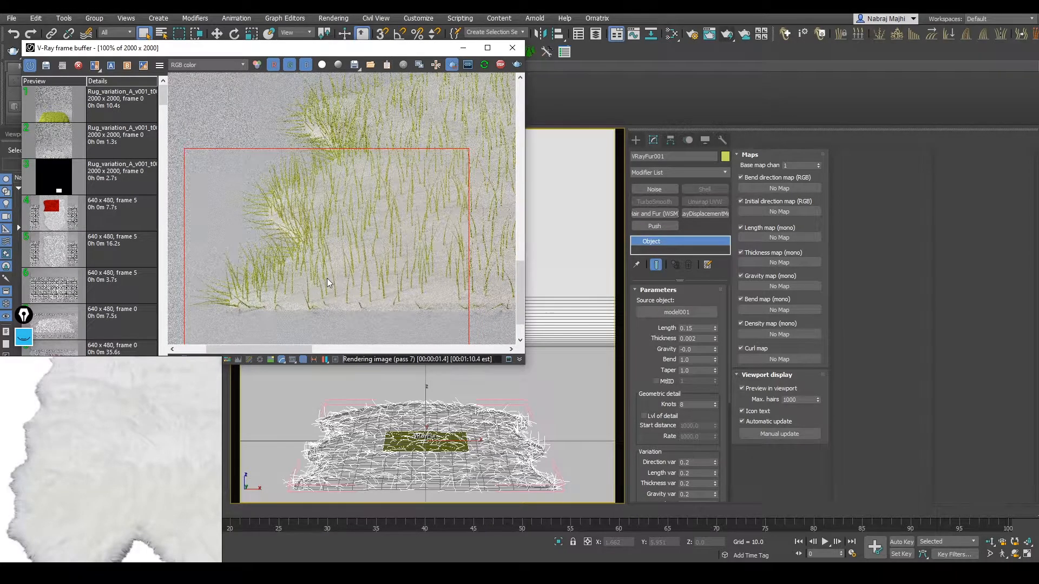
scroll(327, 278, "down", 2)
middle_click_drag(358, 314, 357, 238)
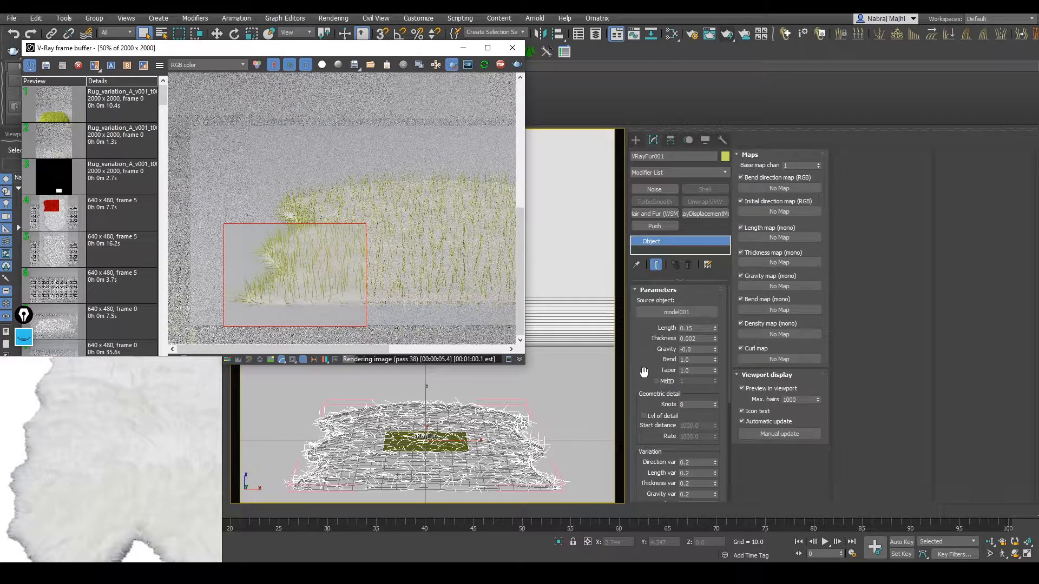
Render a region around the rug's left rear edge to inspect the fur, and stop the interactive render
mouse_move(655, 371)
left_mouse_down()
mouse_move(656, 303)
mouse_move(640, 384)
left_mouse_up()
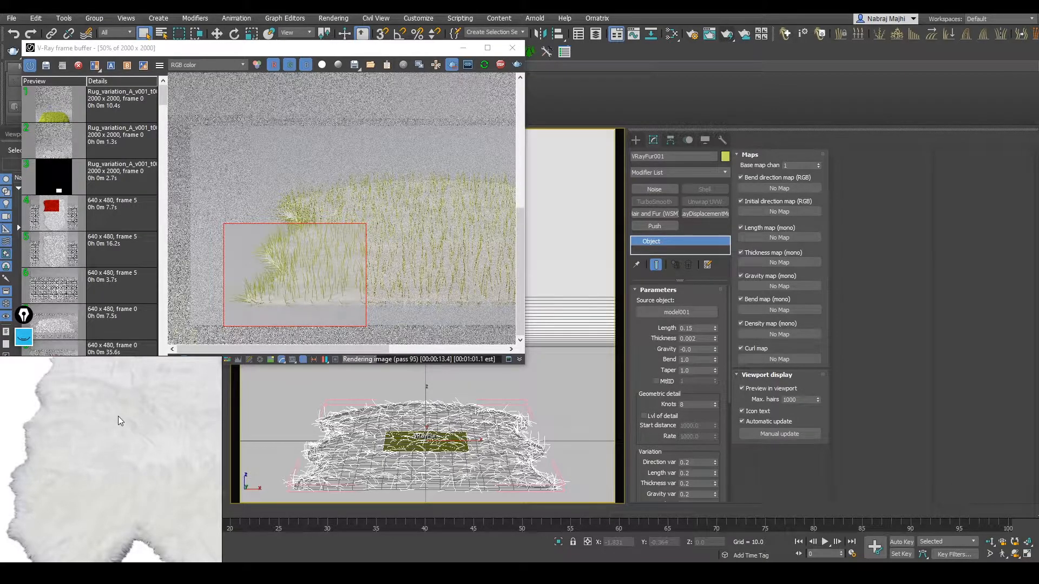
scroll(637, 376, "down", 3)
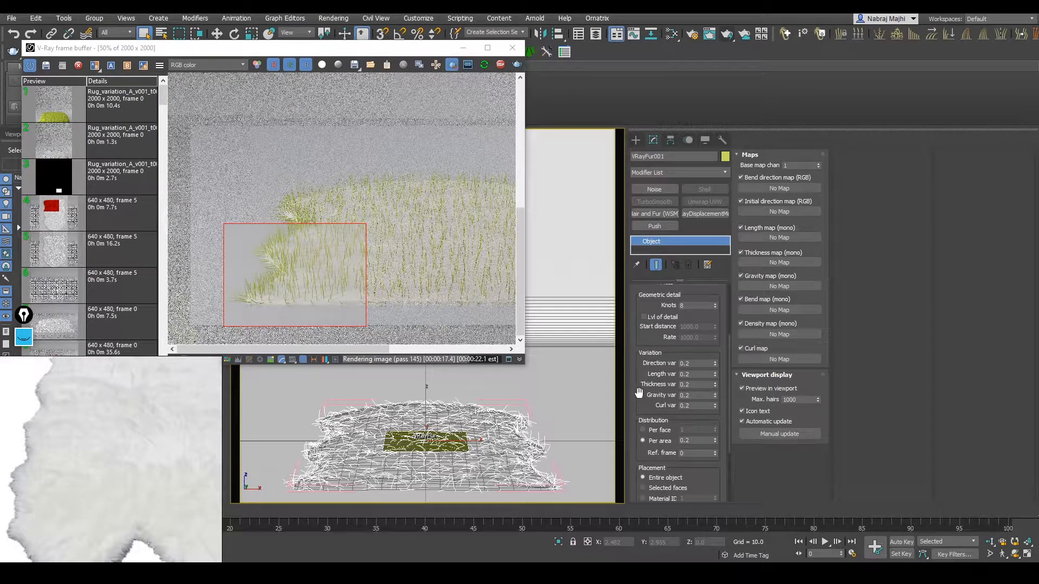
scroll(635, 449, "down", 2)
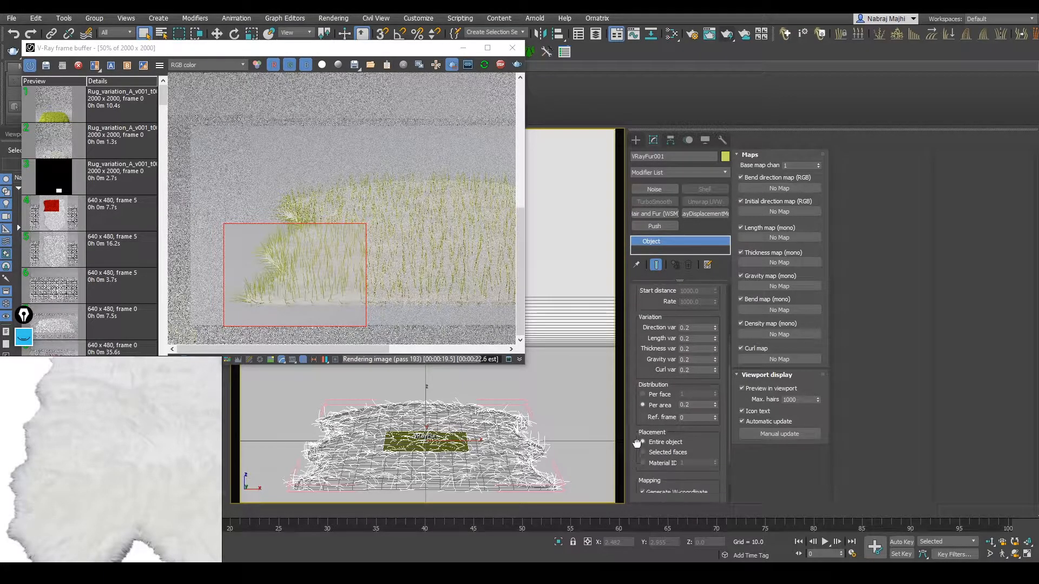
left_click_drag(259, 167, 417, 242)
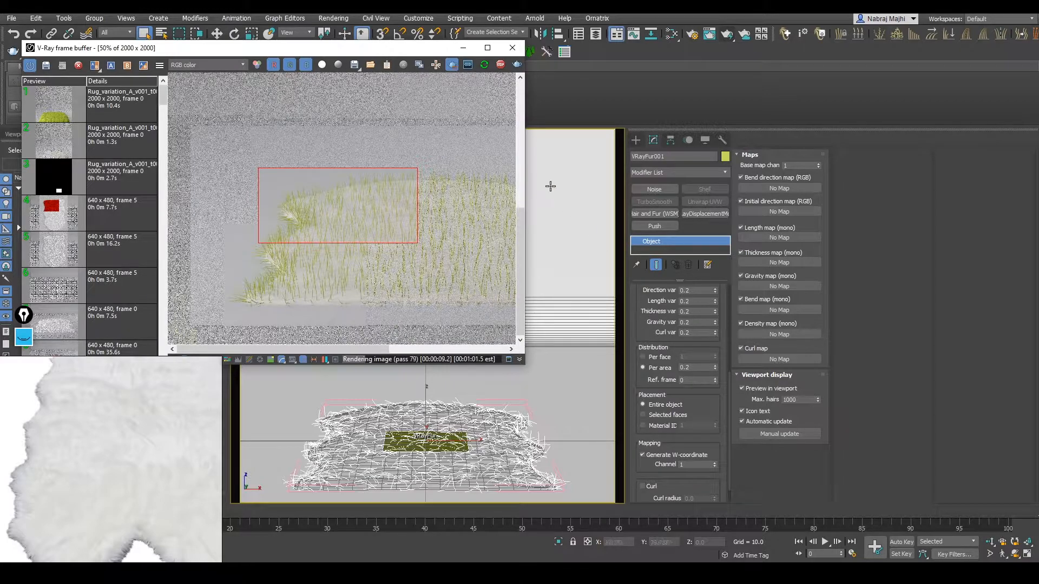
left_click(501, 64)
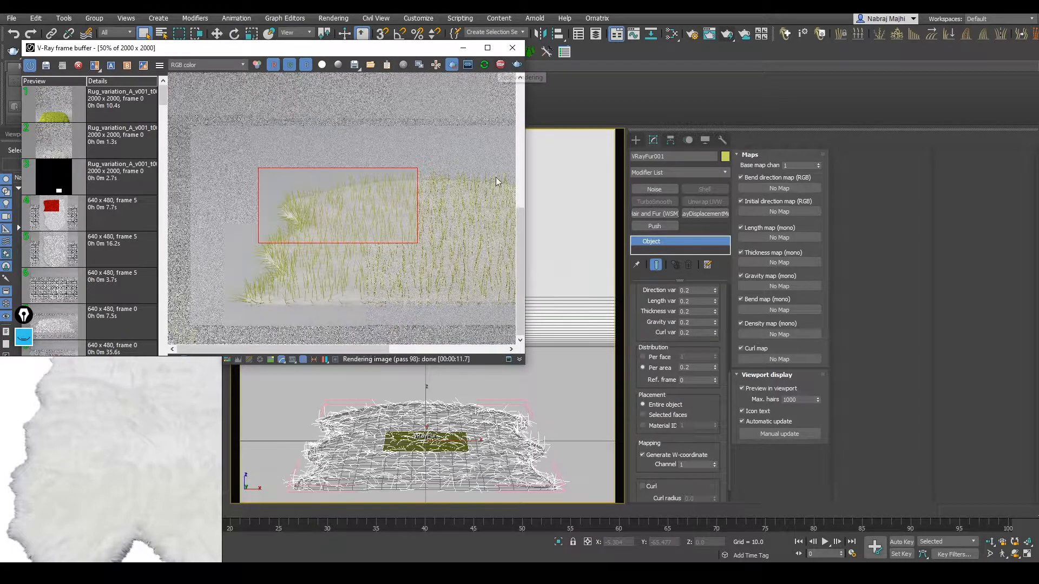
Switch the fur distribution to per face and render a close-up region along the rug's front edge
left_click(652, 358)
left_click_drag(693, 352, 695, 355)
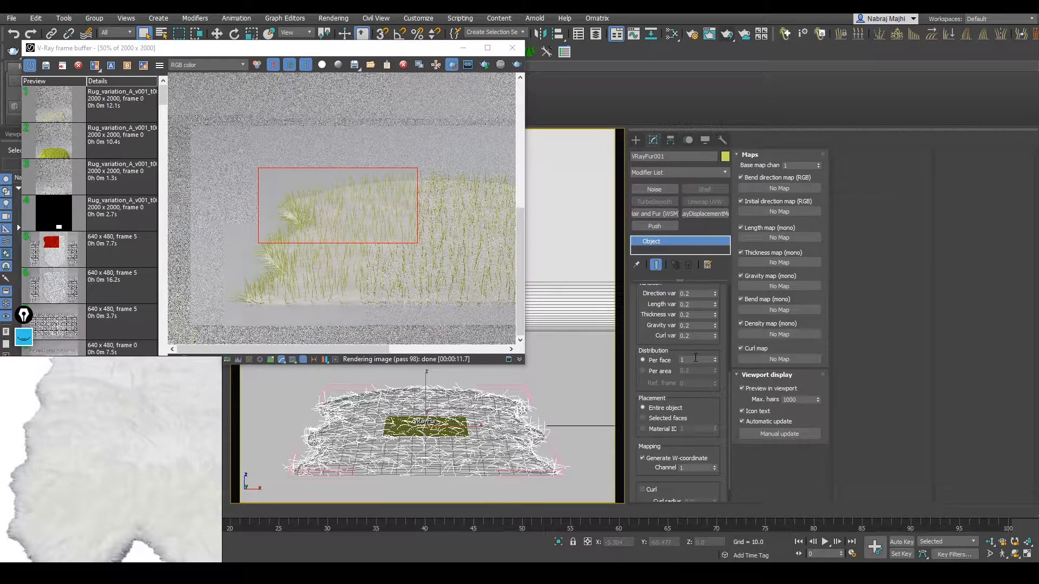
left_click_drag(299, 257, 403, 327)
scroll(403, 329, "up", 3)
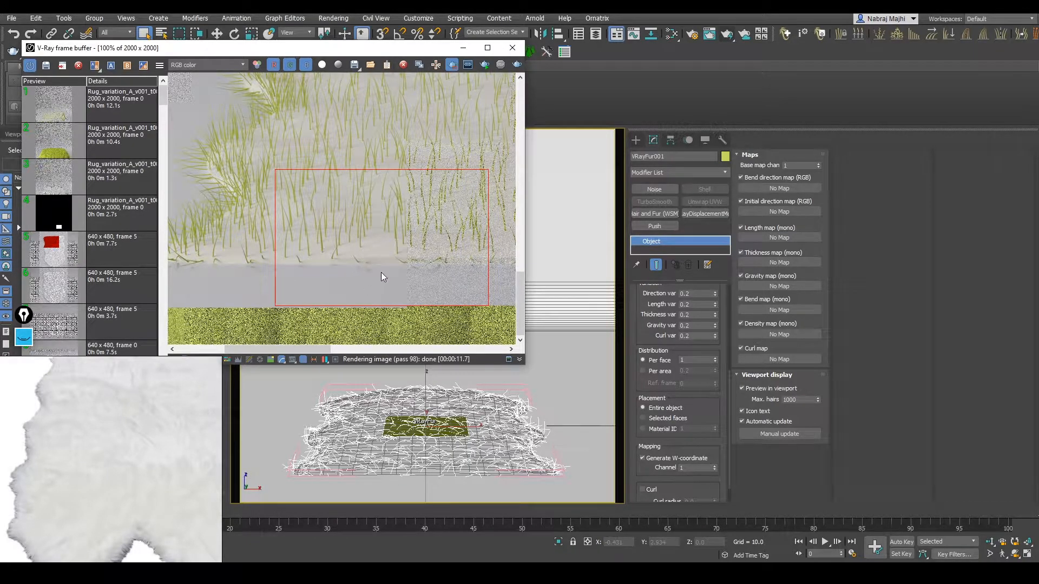
left_click(683, 360)
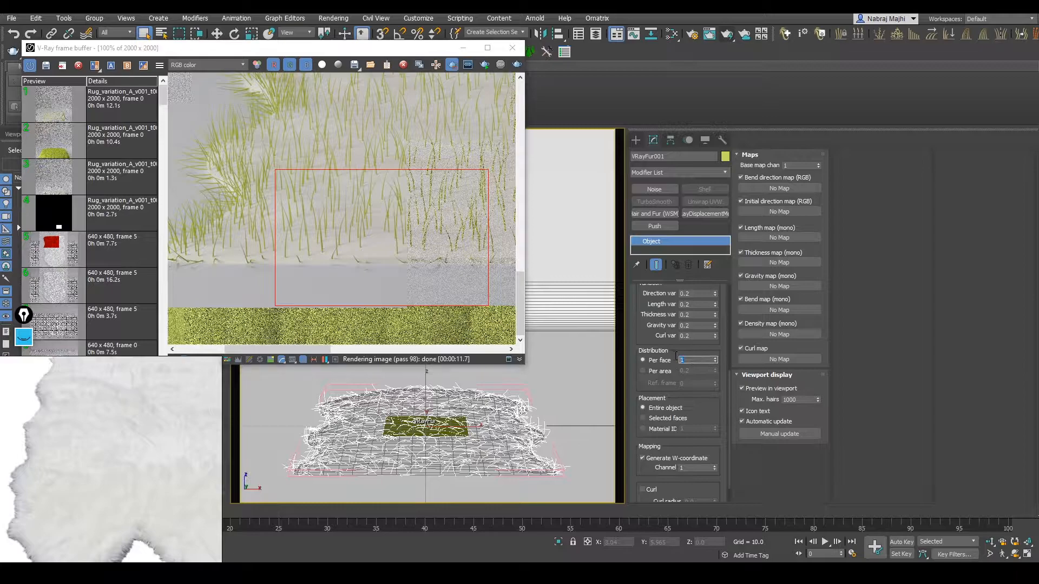
left_click(456, 68)
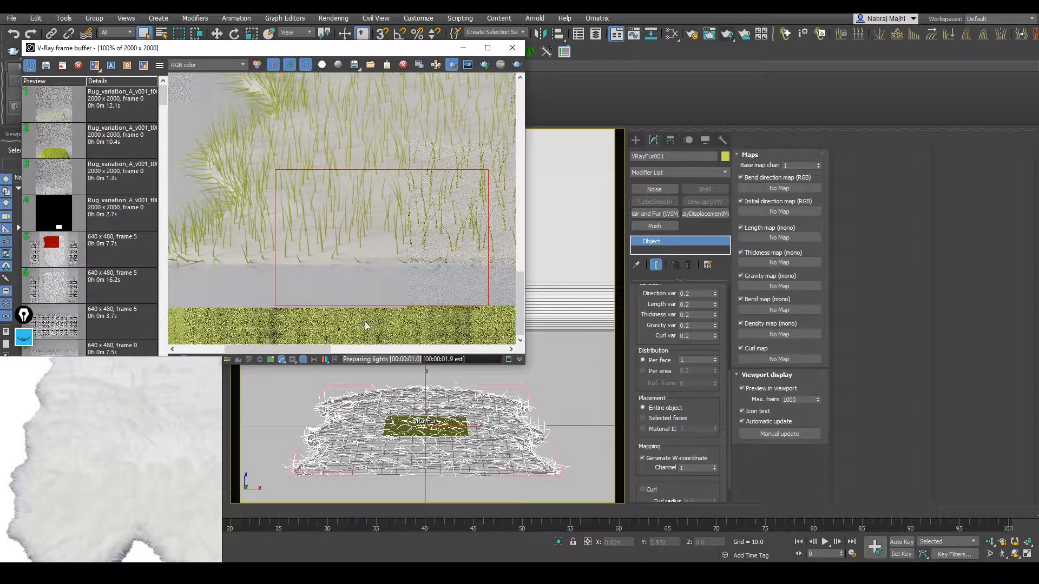
left_click_drag(193, 223, 245, 278)
left_click_drag(235, 188, 418, 279)
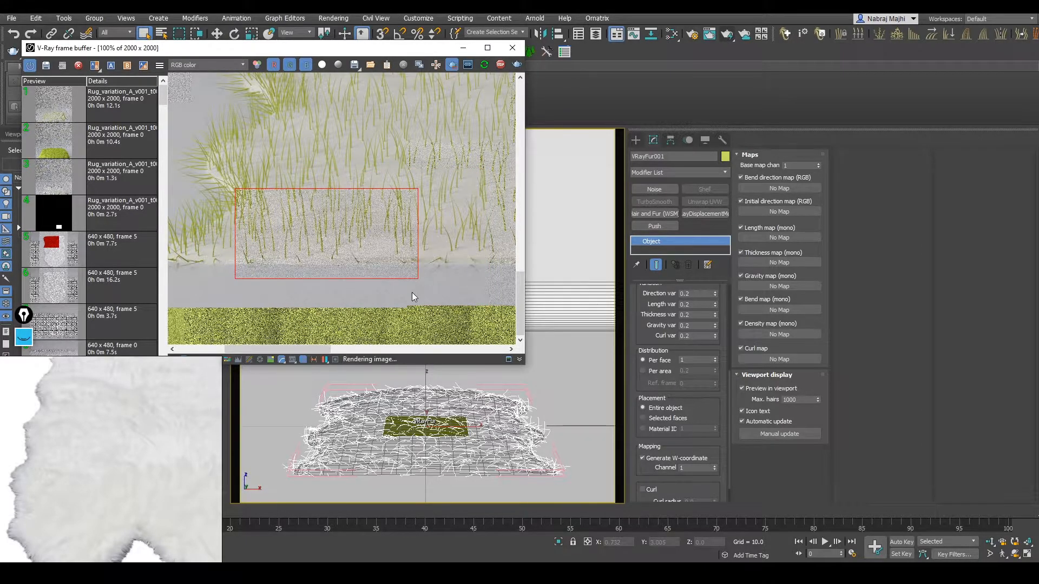
scroll(341, 260, "up", 1)
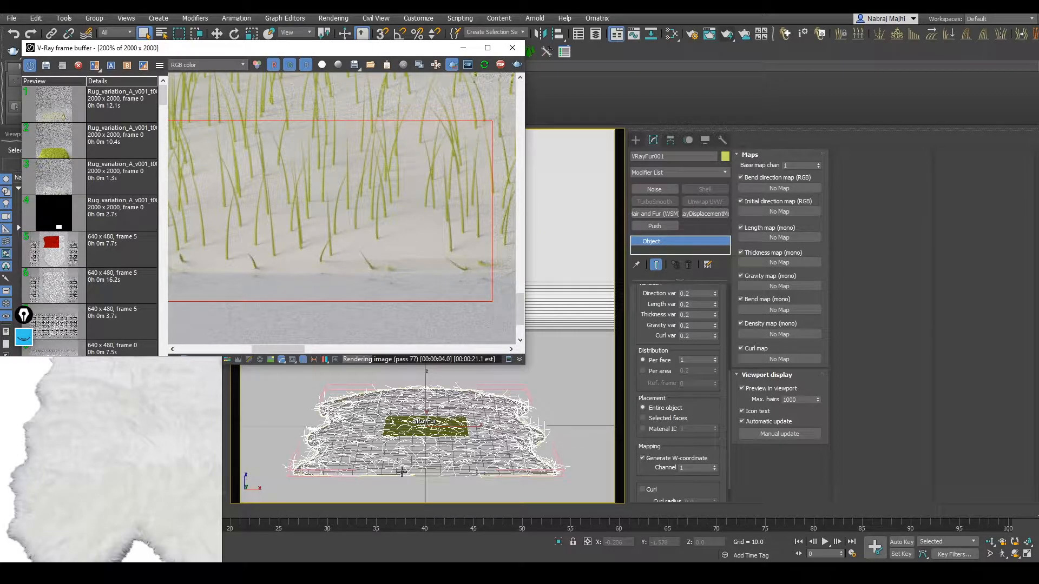
Try a per-face fur distribution of 3 and check the strand density in the front-edge region
double_click(693, 359)
type("3")
key("Return")
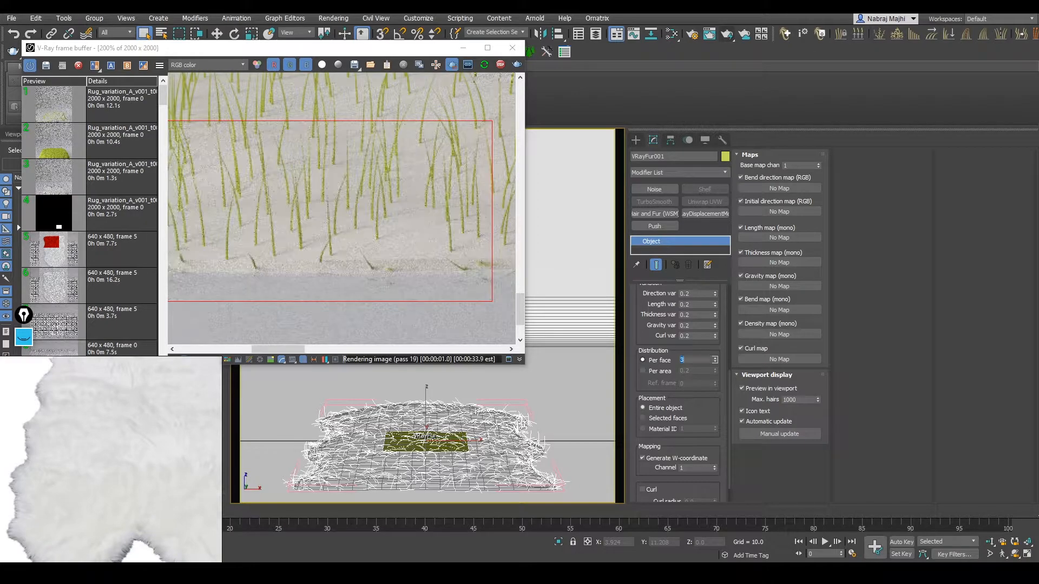
scroll(362, 278, "down", 1)
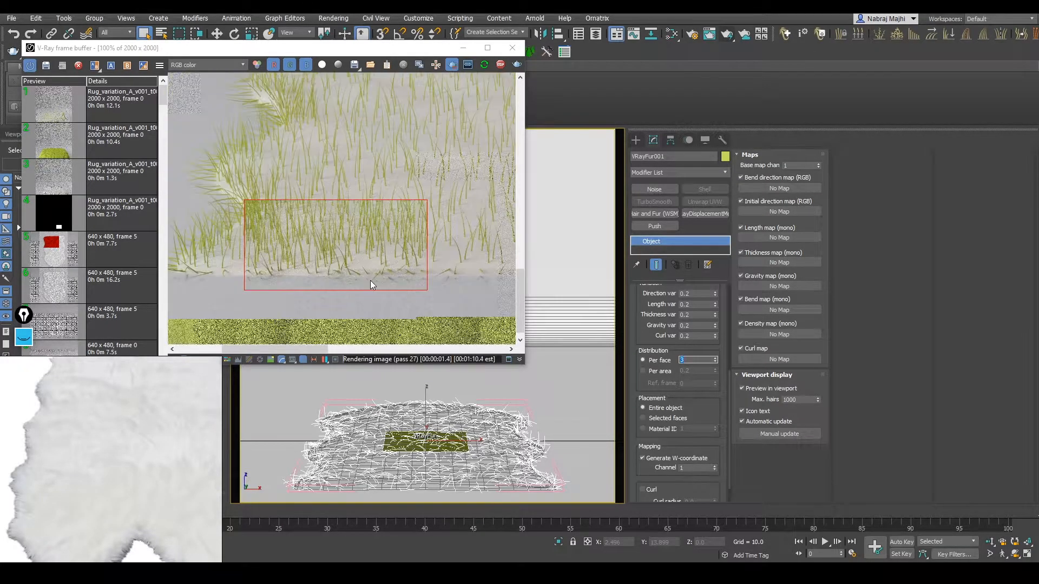
Distribute the fur per area with a value of 100
left_click(654, 374)
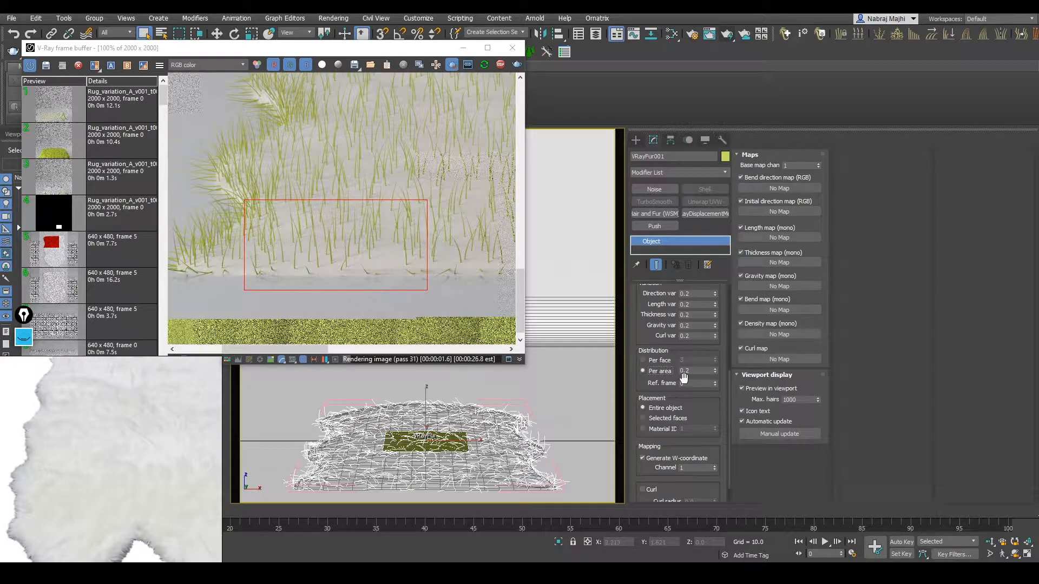
double_click(699, 370)
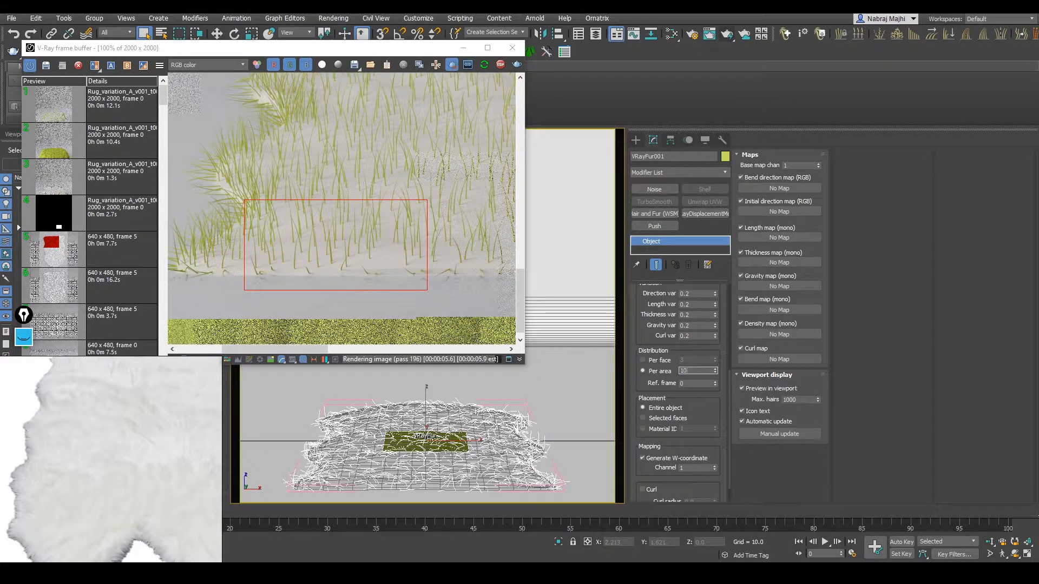
type("100")
key("Return")
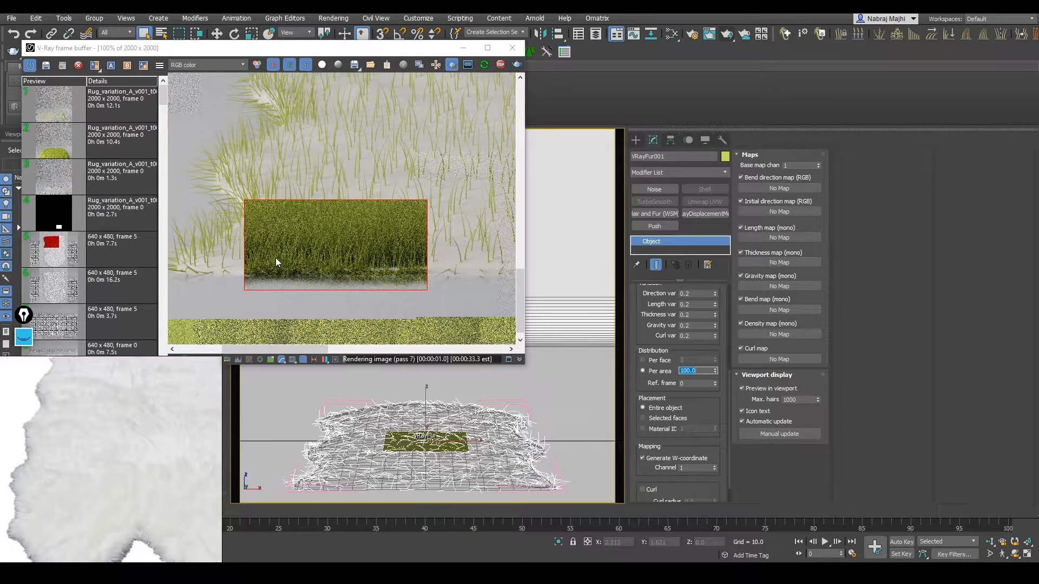
Render a region around the rug's left front corner to inspect the density of the fur
middle_click_drag(191, 213, 274, 203)
left_click_drag(225, 152, 445, 281)
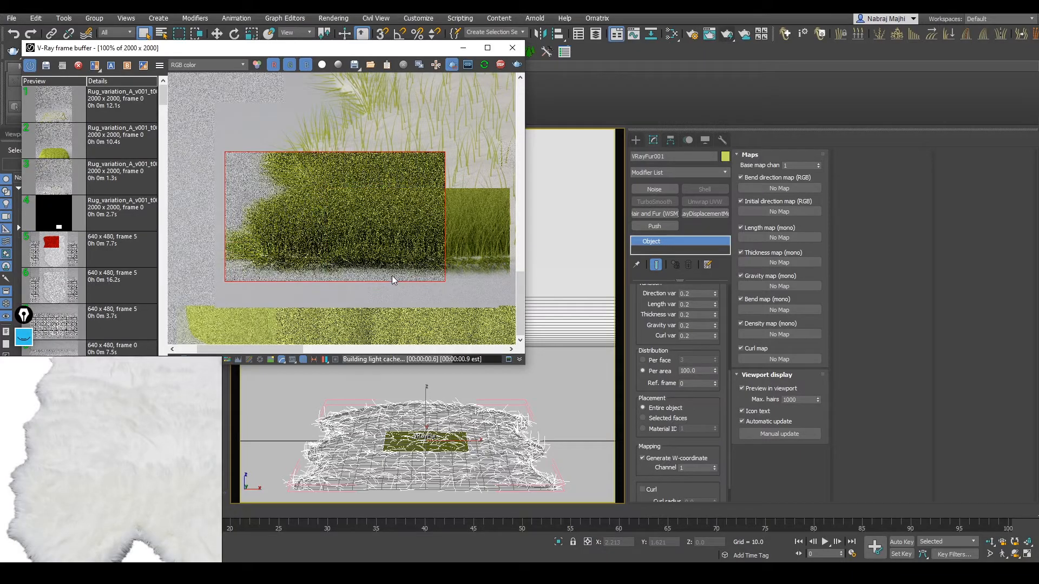
scroll(310, 277, "down", 1)
scroll(305, 307, "up", 1)
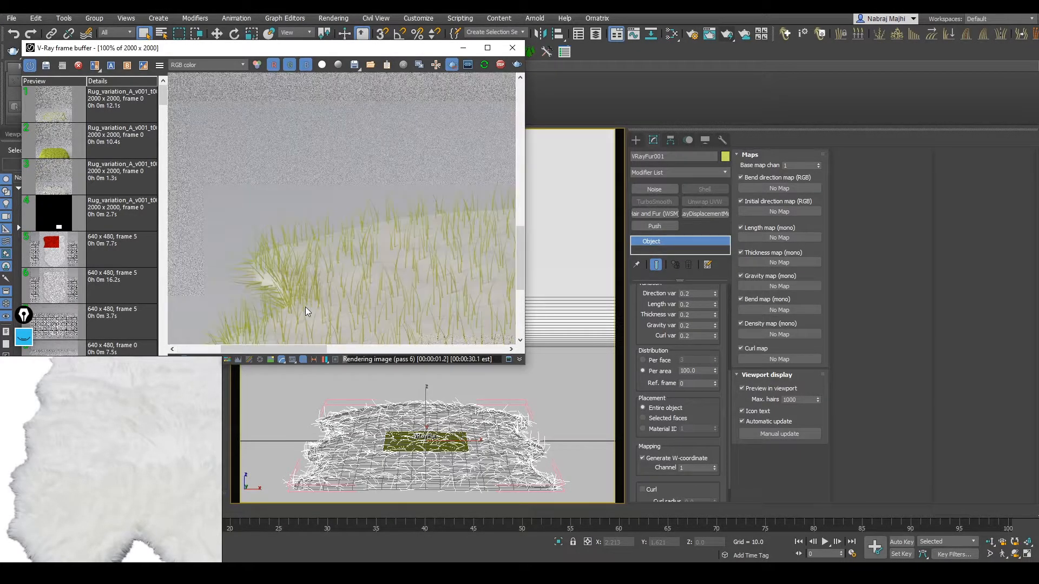
middle_click_drag(305, 307, 365, 157)
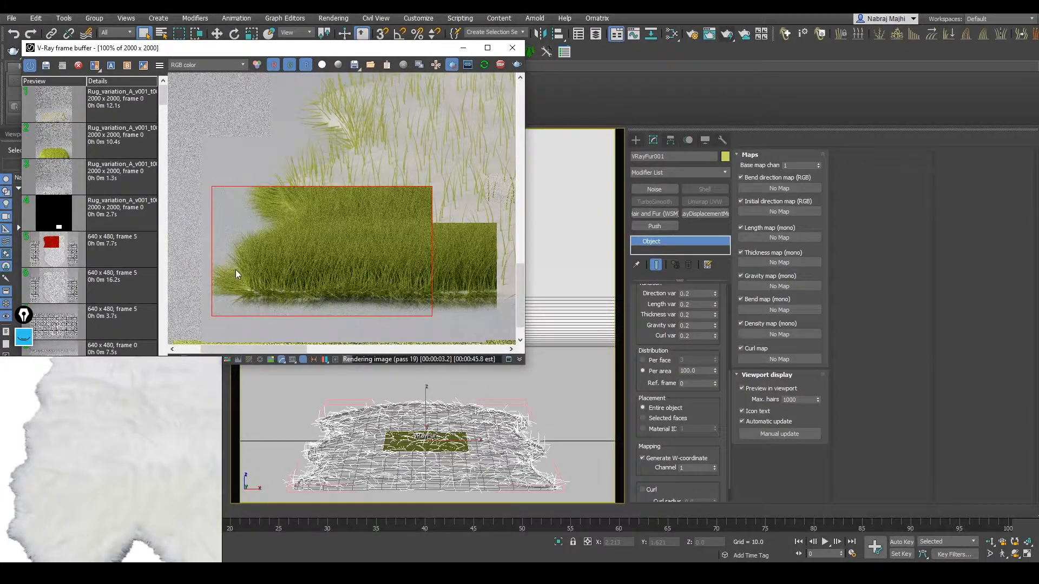
Render regions along the rug's front edge and across most of its surface to check the fur coverage
left_click_drag(246, 133, 331, 198)
middle_click_drag(438, 273, 256, 219)
left_click_drag(252, 209, 480, 298)
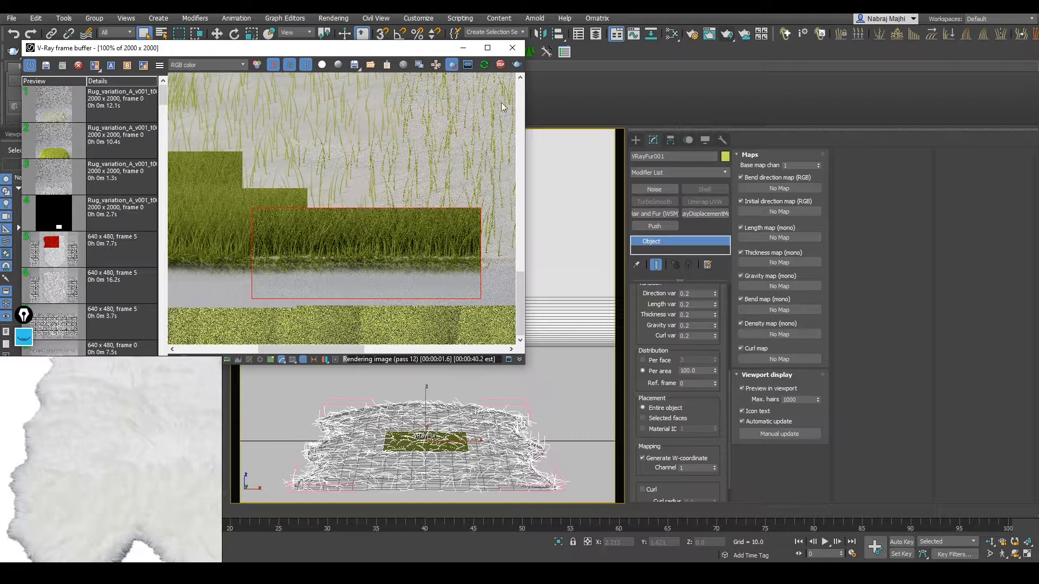
scroll(303, 239, "down", 1)
middle_click_drag(331, 300, 339, 223)
mouse_move(214, 161)
left_mouse_down()
mouse_move(386, 290)
mouse_move(490, 312)
left_mouse_up()
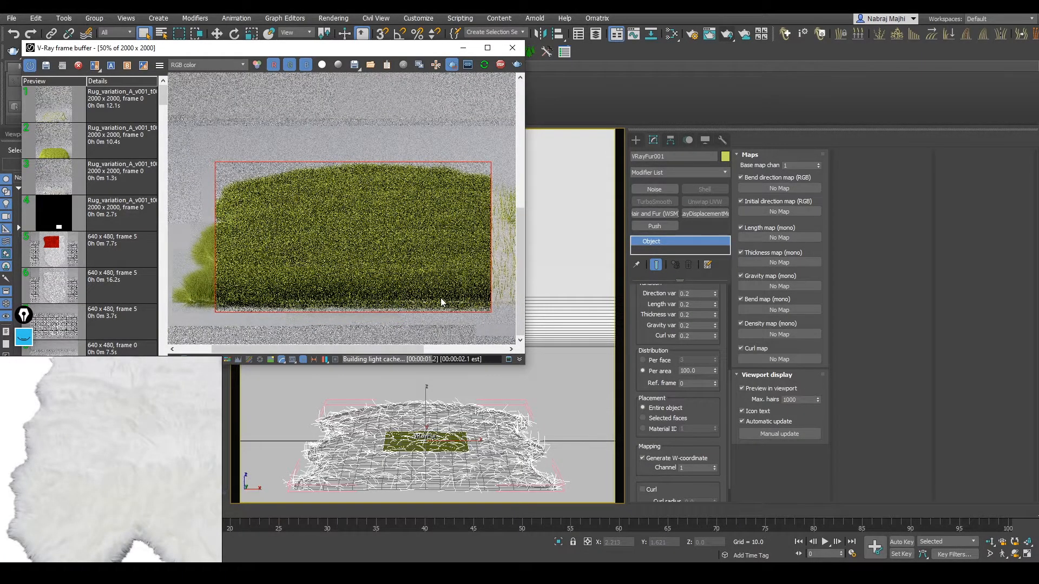
Restrict the render region to the left front corner again for a close look at its fur outline
scroll(382, 309, "up", 1)
middle_click_drag(300, 291, 400, 250)
middle_click_drag(232, 252, 444, 202)
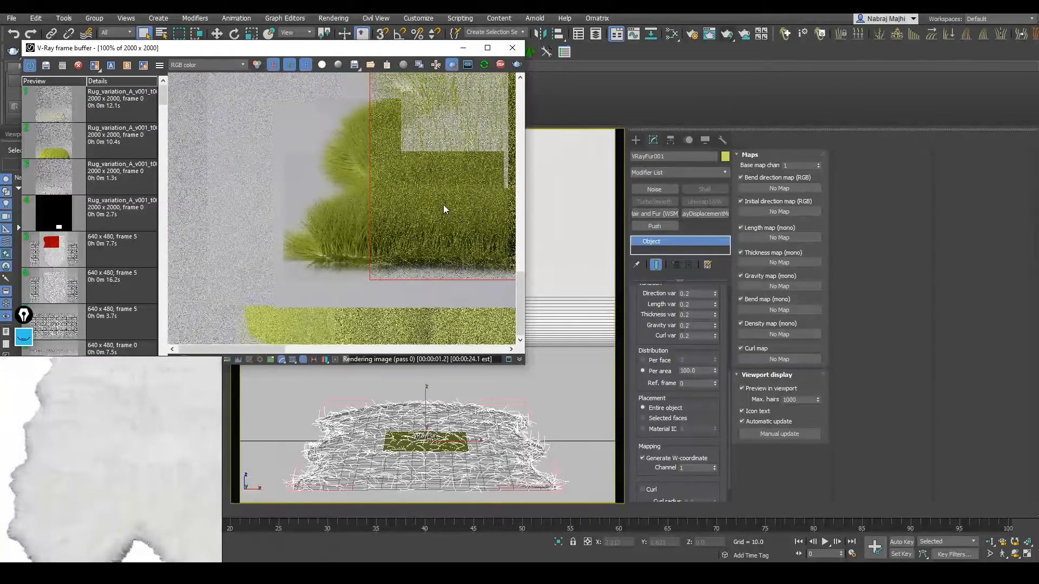
left_click_drag(241, 188, 430, 298)
Select the rug mesh model001 and add a TurboSmooth modifier to it
left_click_drag(233, 51, 434, 64)
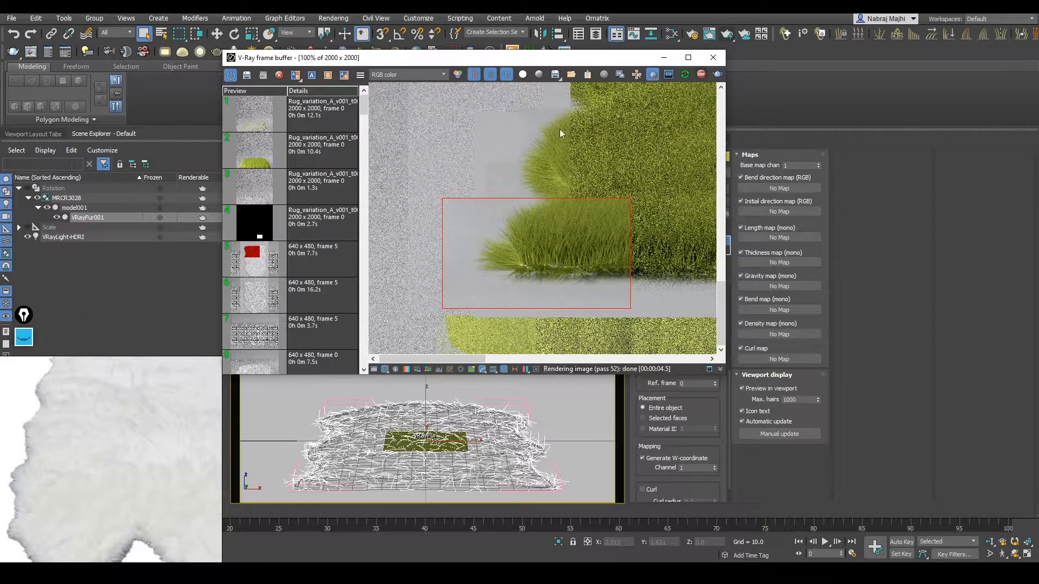
left_click(92, 208)
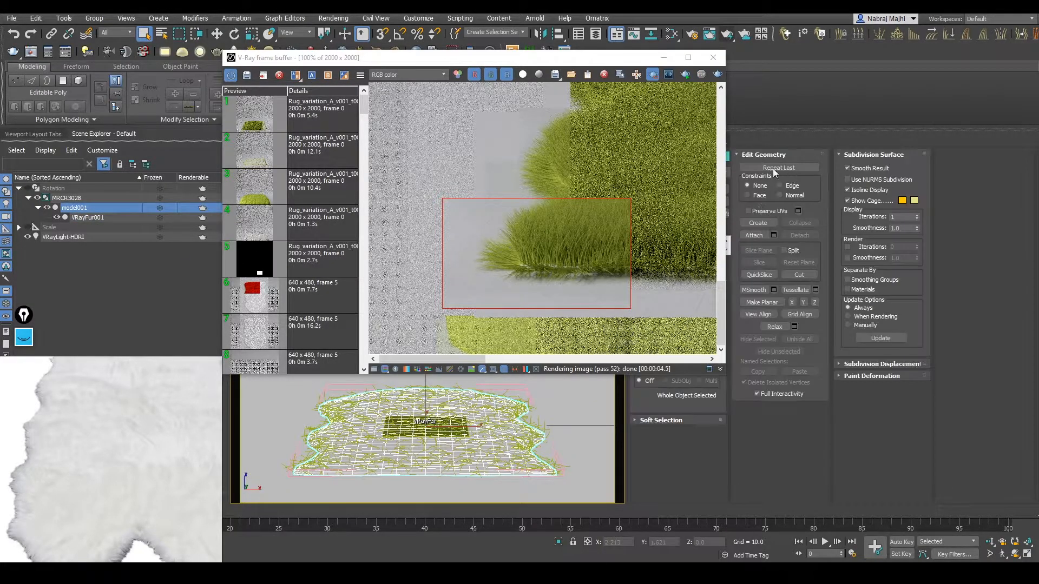
left_click_drag(623, 61, 456, 35)
left_click(712, 171)
scroll(686, 221, "down", 10)
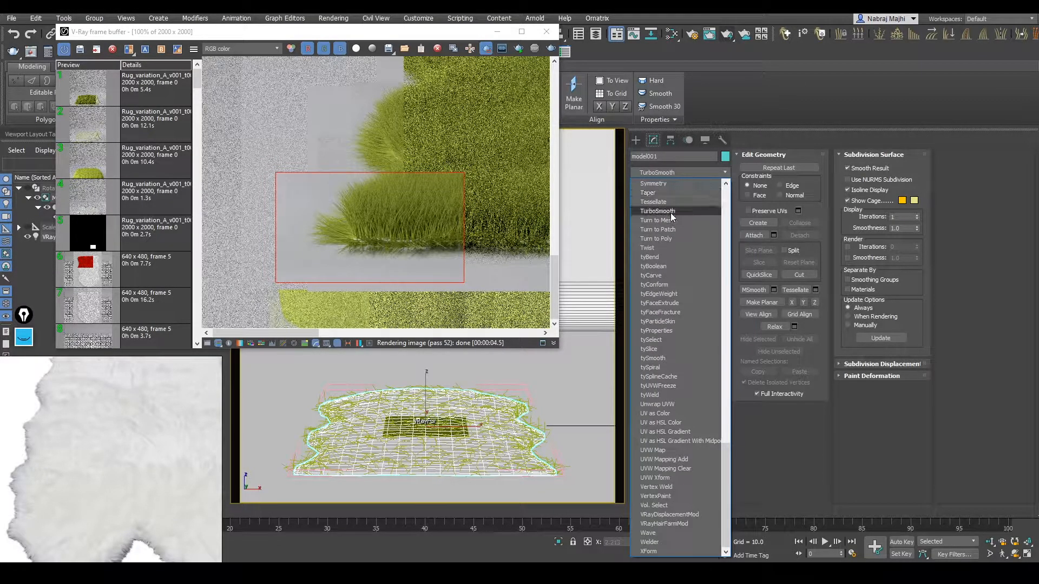
left_click(670, 212)
left_click_drag(243, 31, 361, 70)
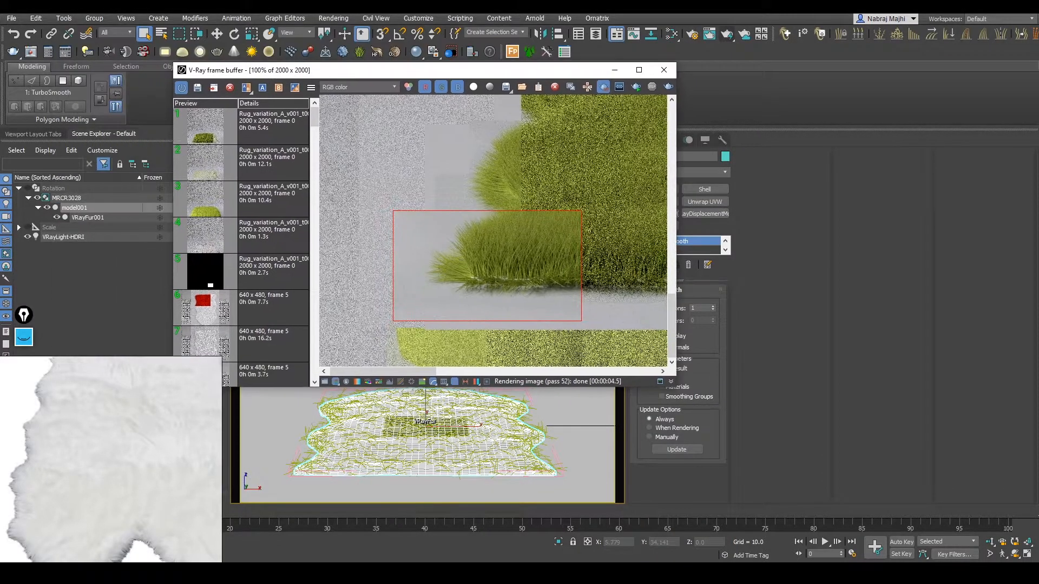
Save the scene as an incremented copy of Rug_variation_A_v001_t001.max
left_click(11, 18)
left_click(22, 114)
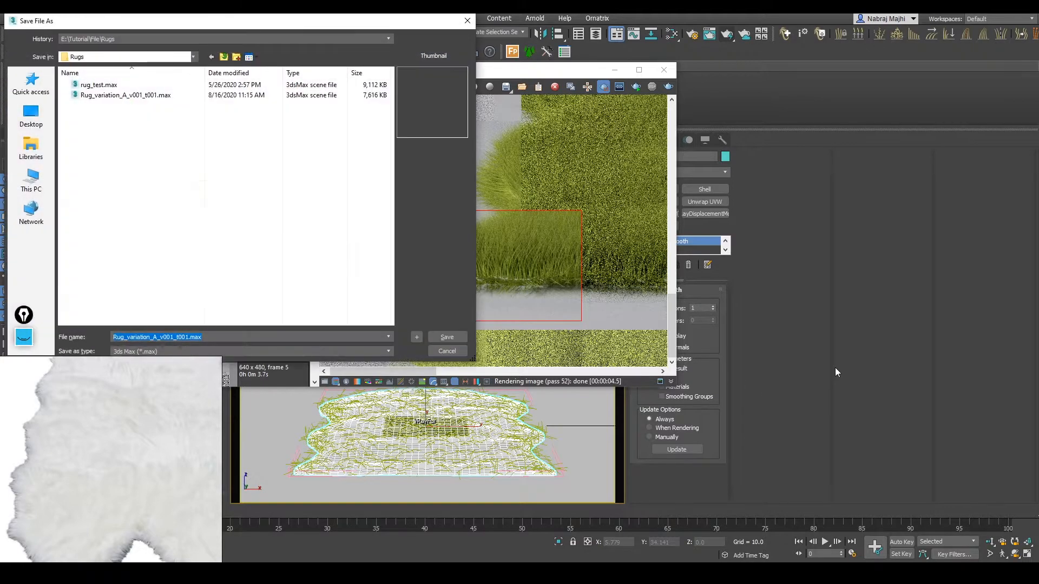
left_click(416, 338)
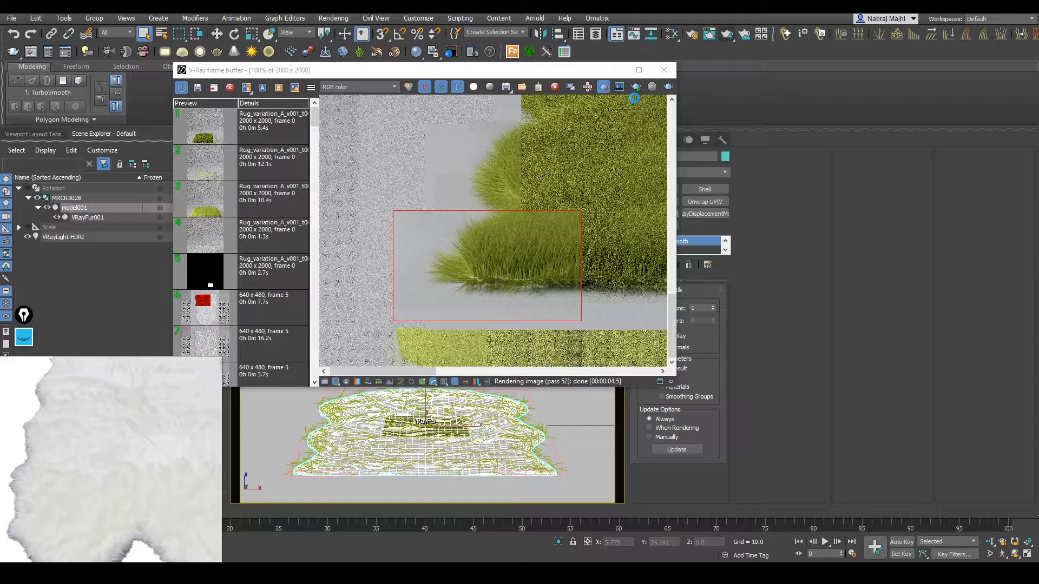
Restart the interactive render and render regions around the left front corner to inspect fur on the smoothed mesh
left_click(636, 87)
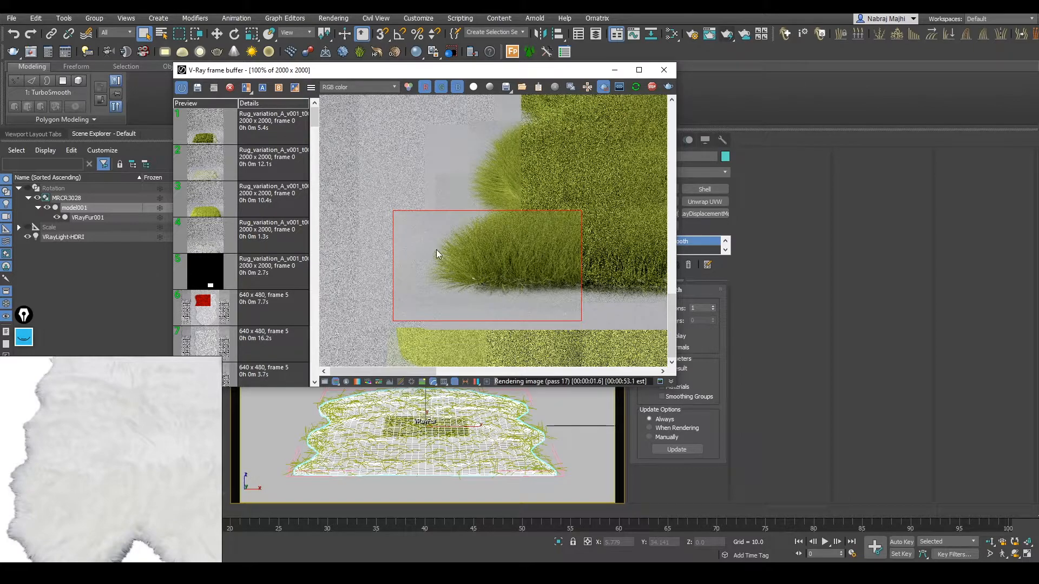
left_click_drag(476, 148, 530, 219)
mouse_move(449, 127)
left_mouse_down()
mouse_move(531, 309)
mouse_move(585, 310)
left_mouse_up()
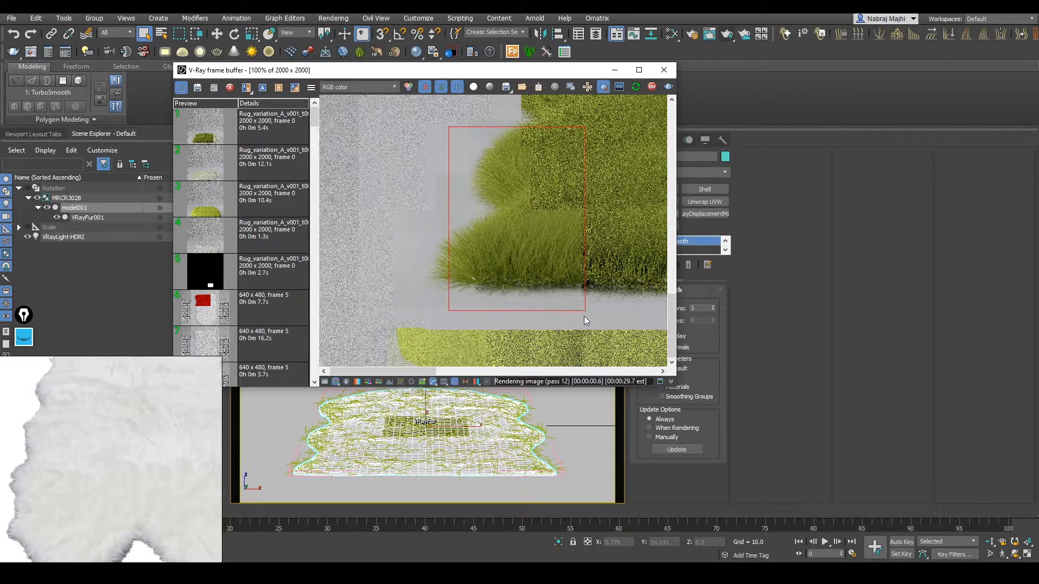
left_click_drag(414, 202, 510, 309)
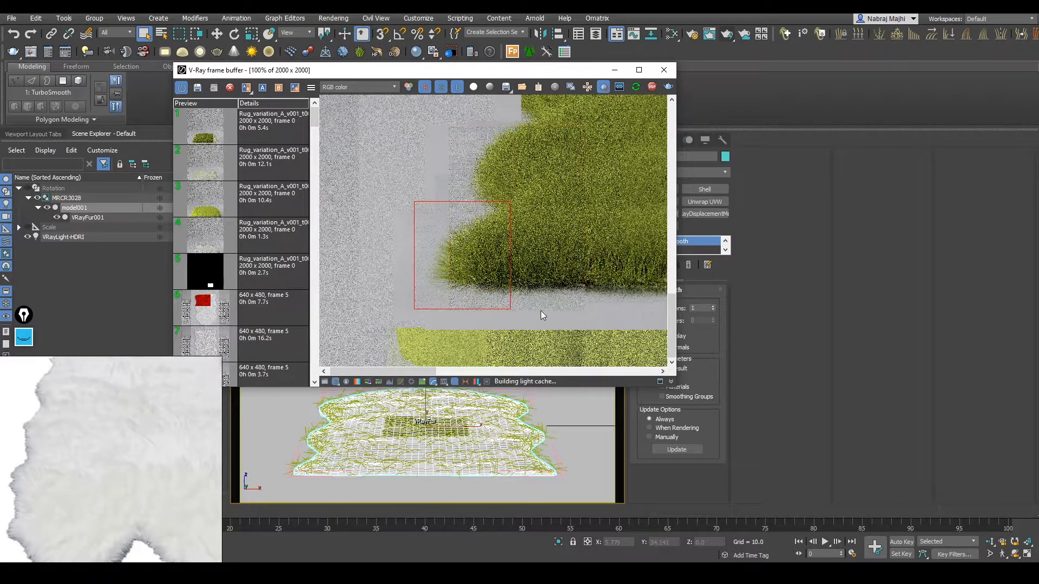
mouse_move(279, 76)
left_mouse_down()
mouse_move(255, 108)
mouse_move(247, 98)
left_mouse_up()
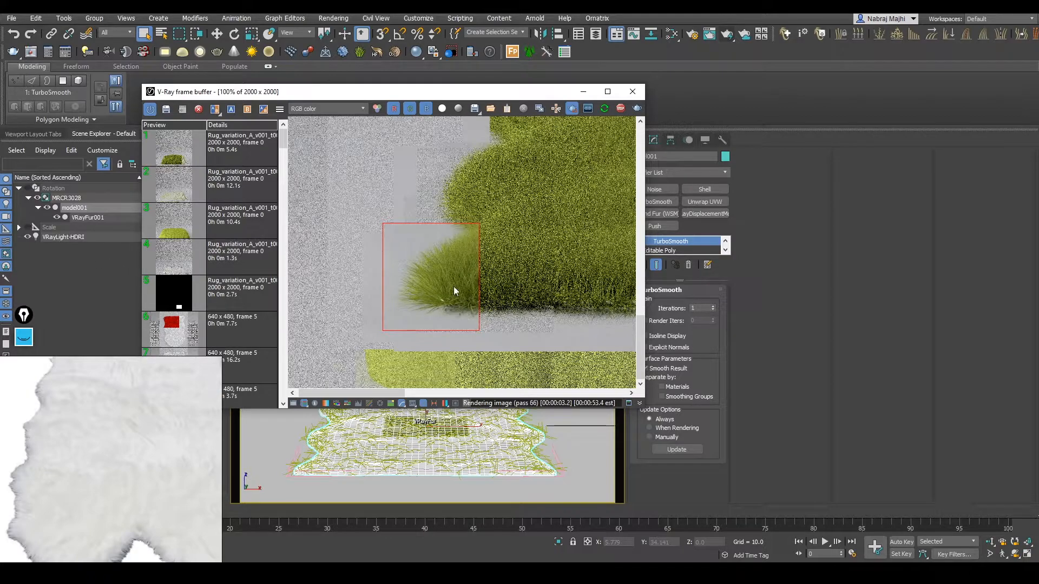
left_click_drag(383, 210, 544, 335)
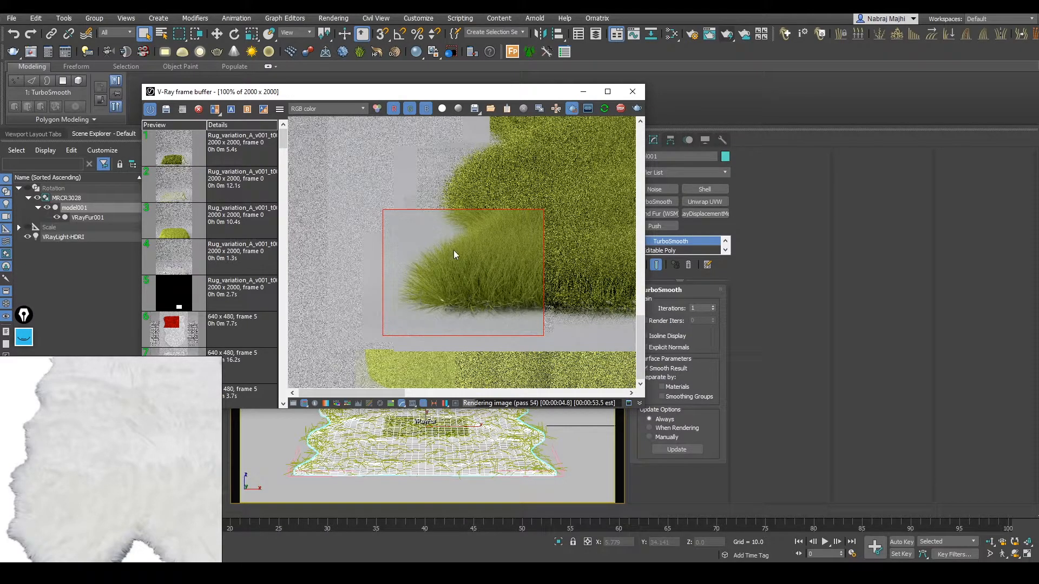
Render a wider region along the left part of the rug's front edge to compare the overall fur shape
scroll(496, 314, "down", 2)
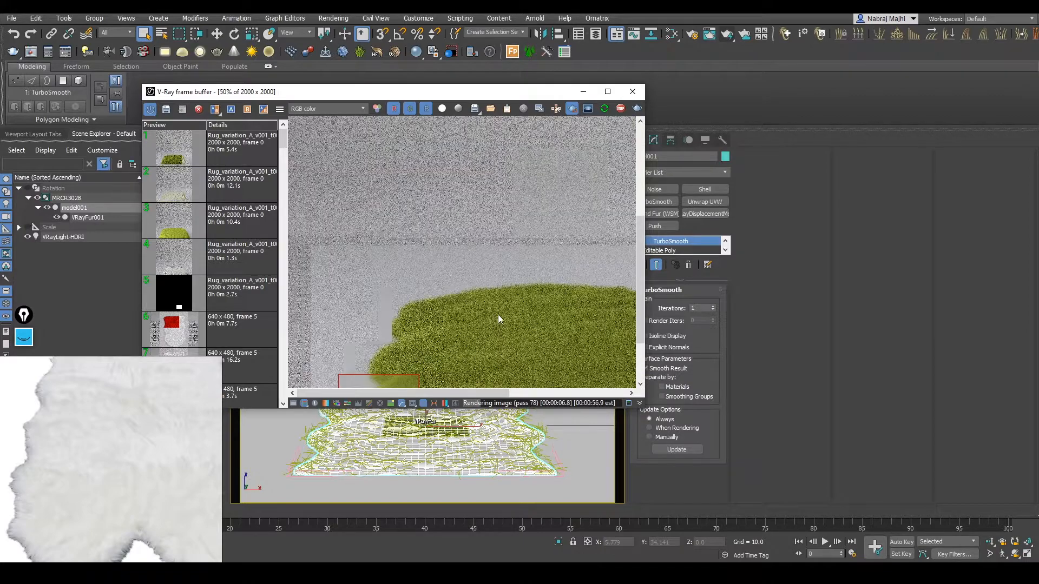
middle_click_drag(496, 314, 502, 229)
left_click_drag(346, 291, 506, 373)
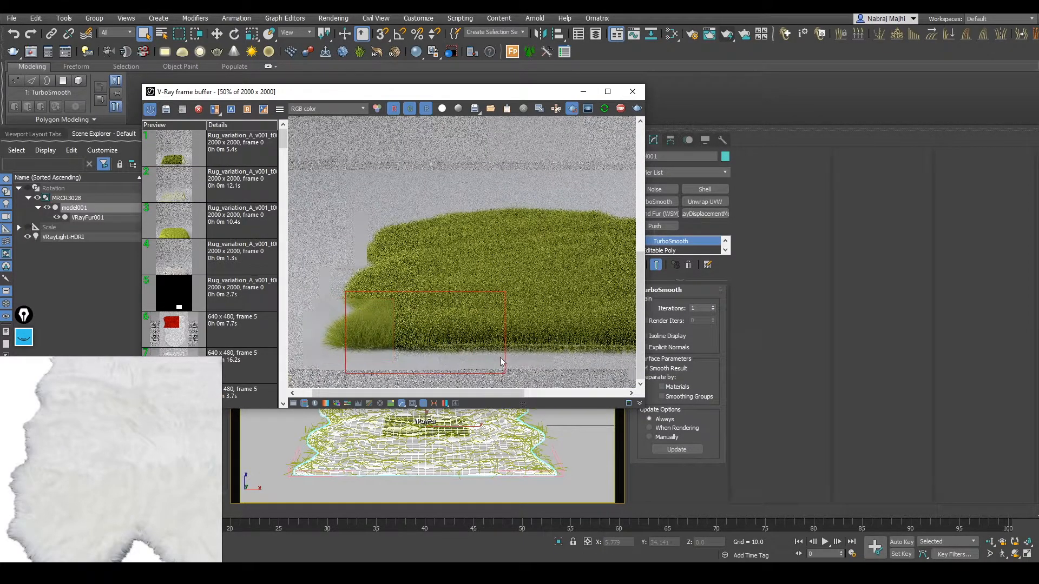
Render a larger region covering the left half of the rug and compare its fur with the reference image
middle_click_drag(414, 324, 457, 357)
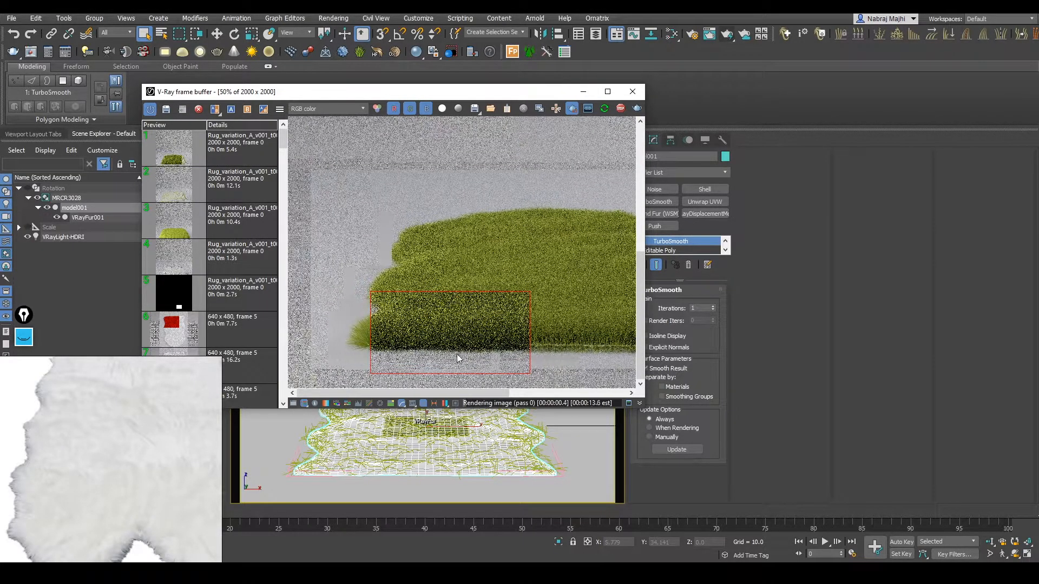
scroll(400, 358, "up", 1)
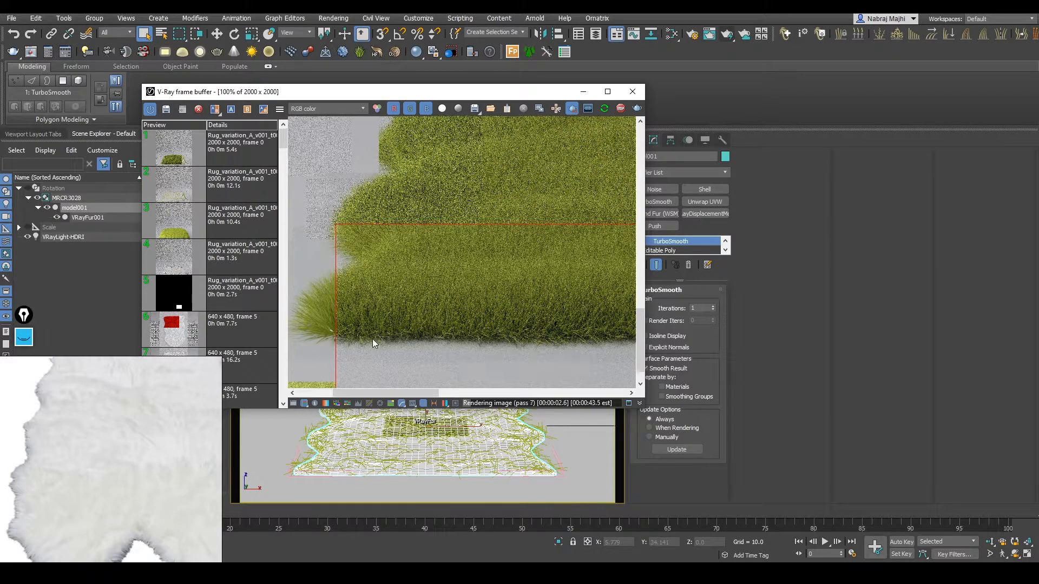
middle_click_drag(369, 343, 389, 324)
scroll(383, 333, "down", 1)
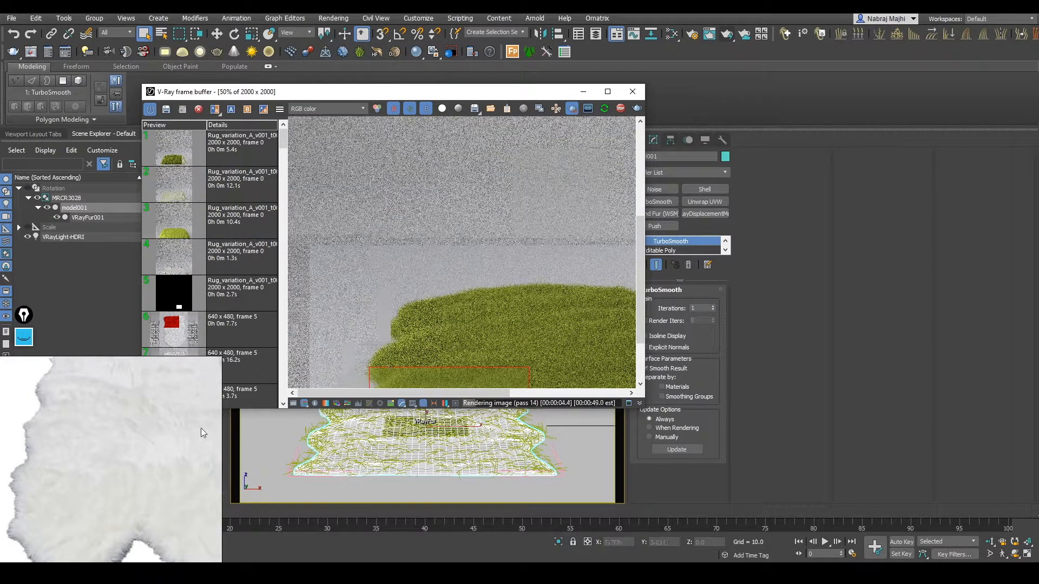
middle_click_drag(360, 345, 398, 275)
mouse_move(326, 203)
left_mouse_down()
mouse_move(531, 343)
mouse_move(613, 381)
left_mouse_up()
scroll(150, 428, "down", 3)
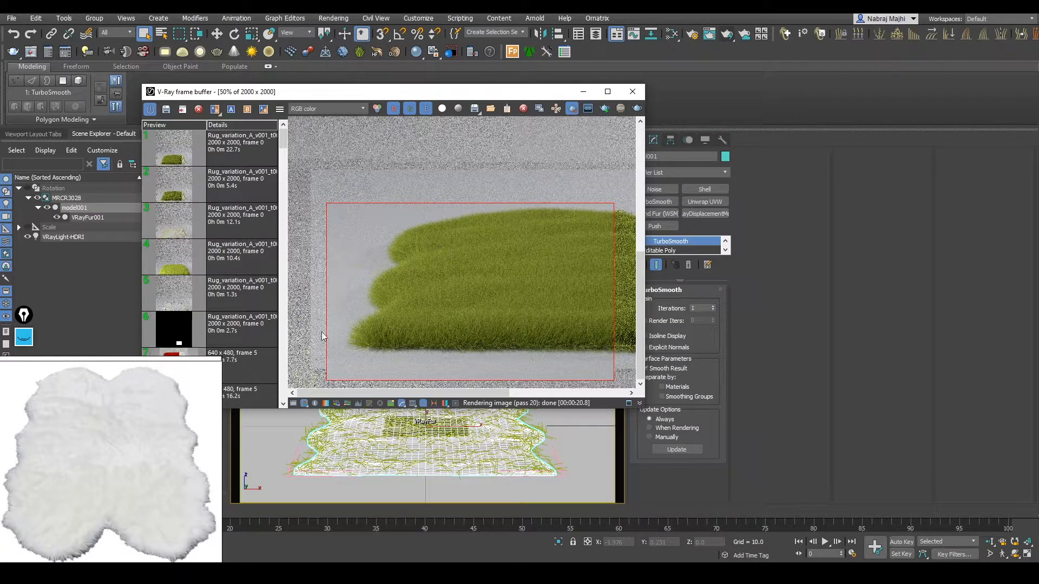
left_click(583, 91)
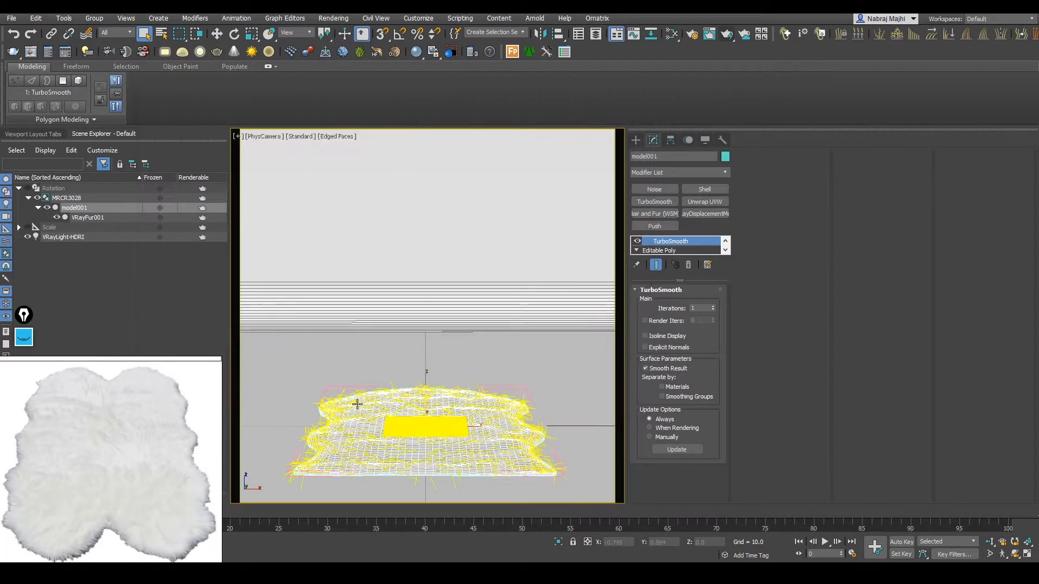
Select the VRayFur001 object and open the Slate Material Editor
left_click(88, 216)
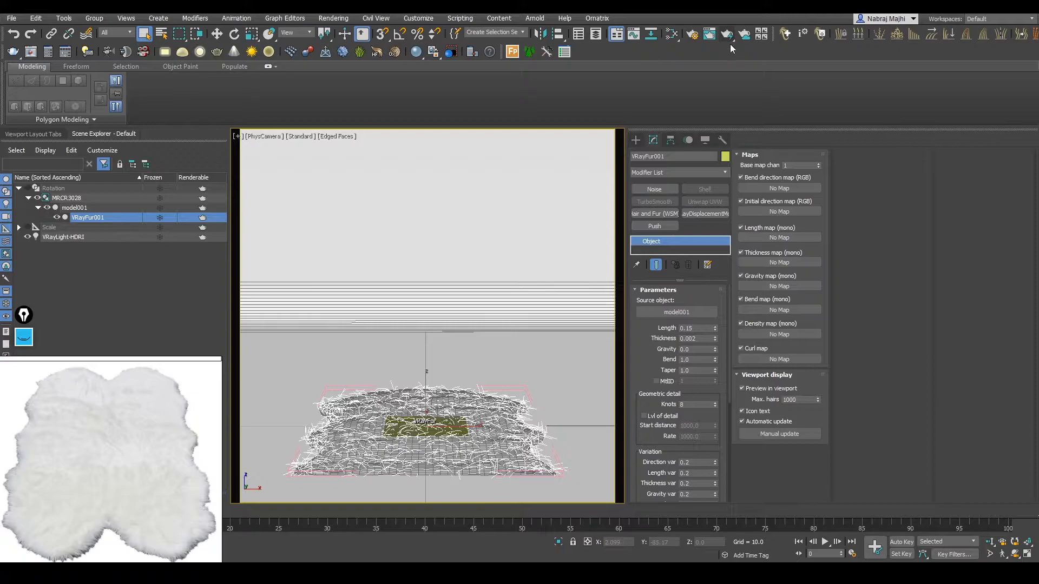
left_click(671, 34)
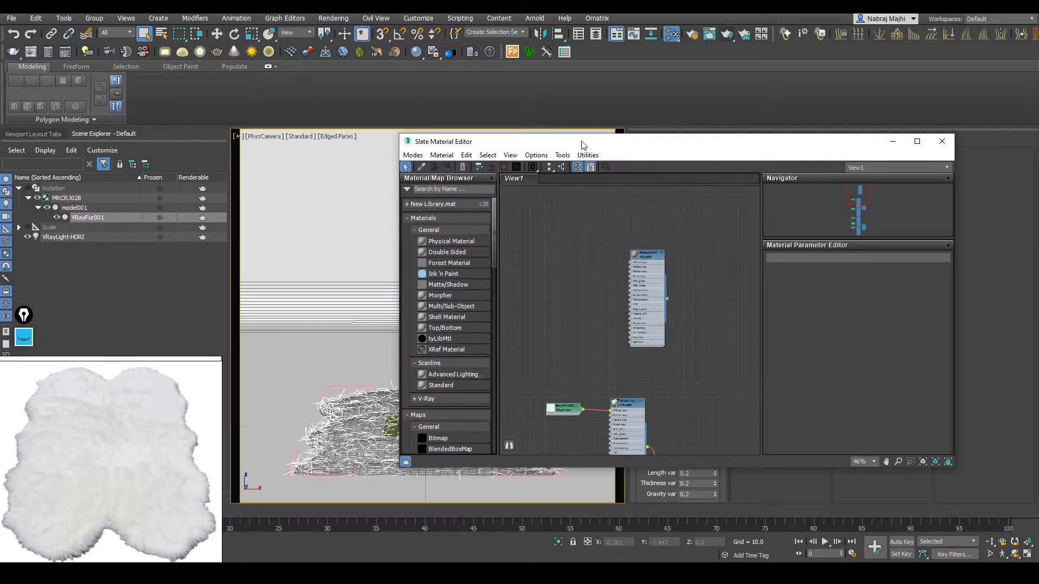
left_click_drag(754, 141, 442, 197)
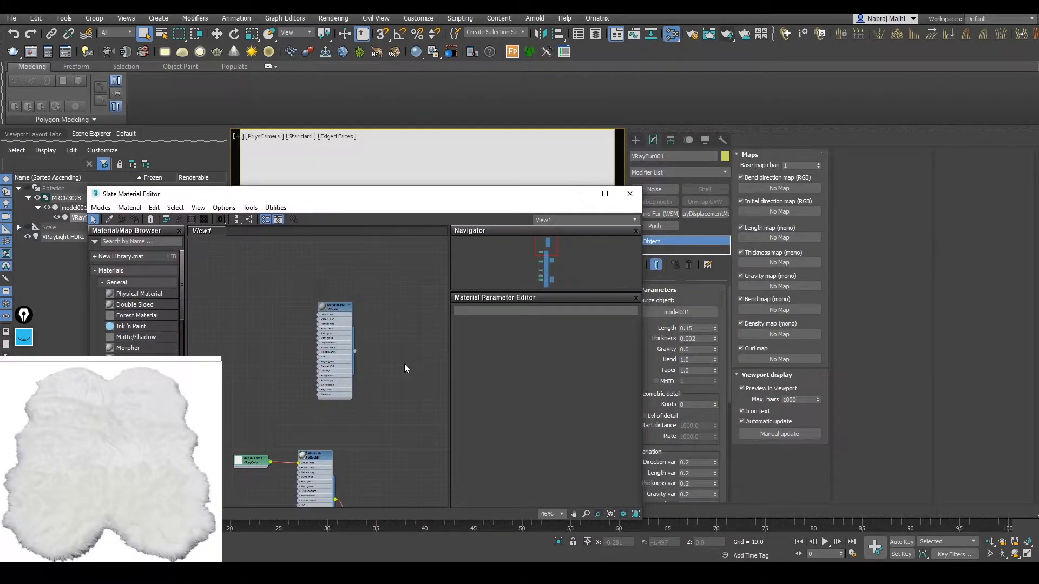
left_click_drag(348, 199, 379, 149)
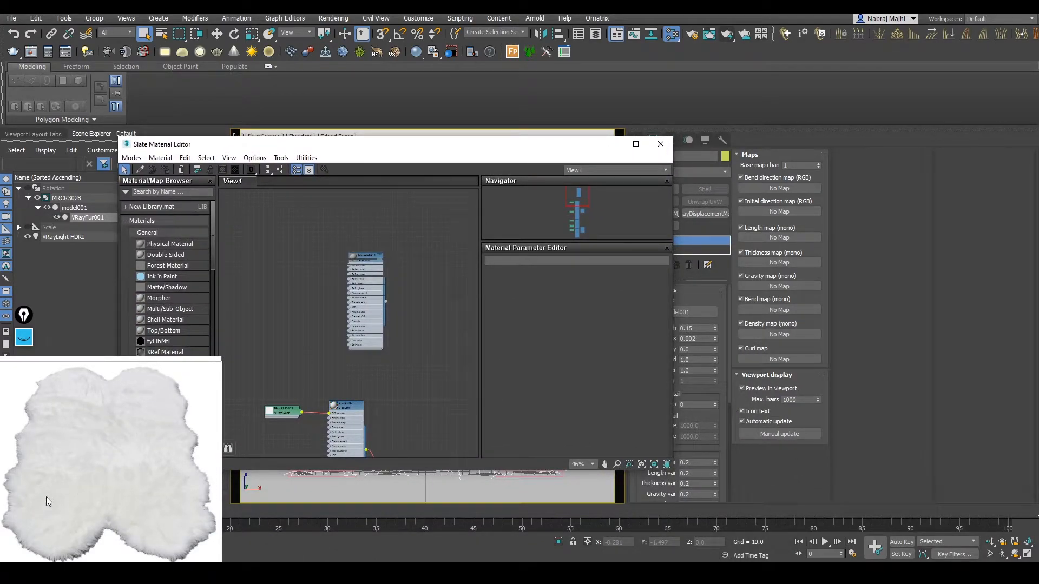
left_click_drag(518, 145, 522, 168)
Search the material and map library for the Bitmap map
left_click(164, 214)
type("biym")
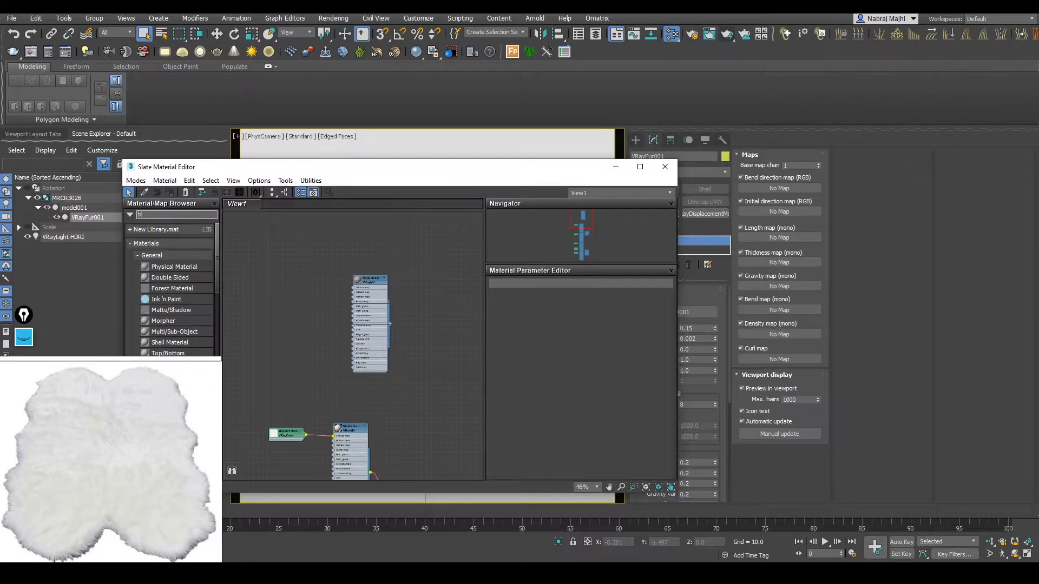
key("BackSpace")
key("BackSpace")
key("BackSpace")
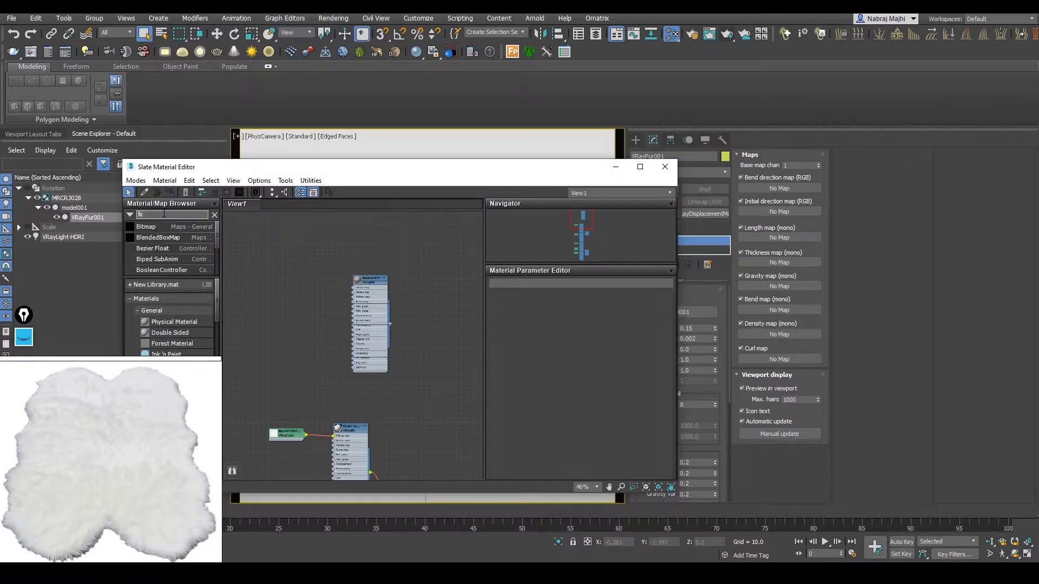
type("bitmsp")
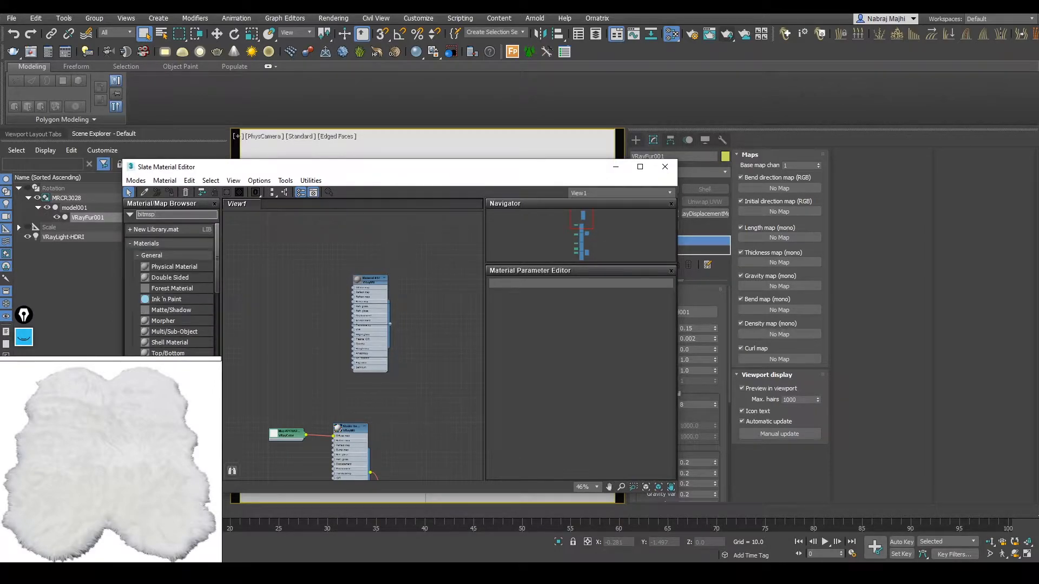
key("BackSpace")
key("BackSpace")
Add a Bitmap node that loads the 10.5.3-bend-map image from the Tutorial maps folder
left_click_drag(168, 227, 293, 286)
left_click(152, 40)
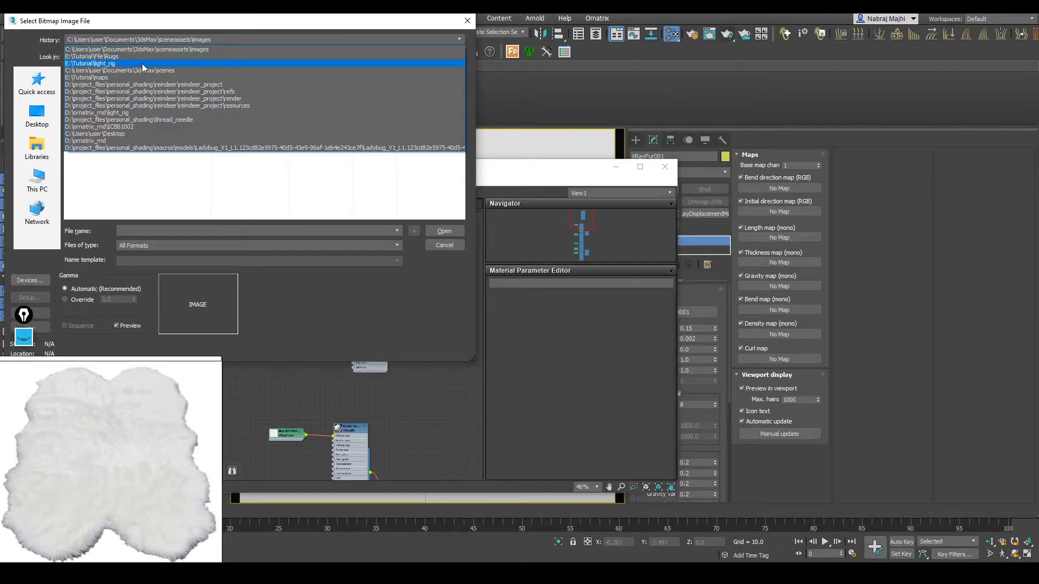
left_click(141, 56)
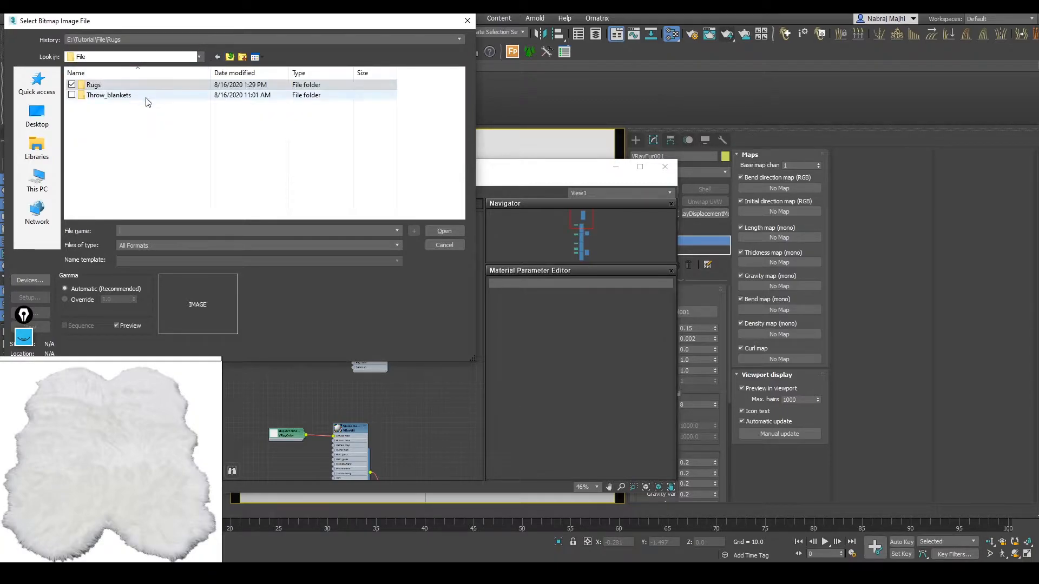
left_click(230, 56)
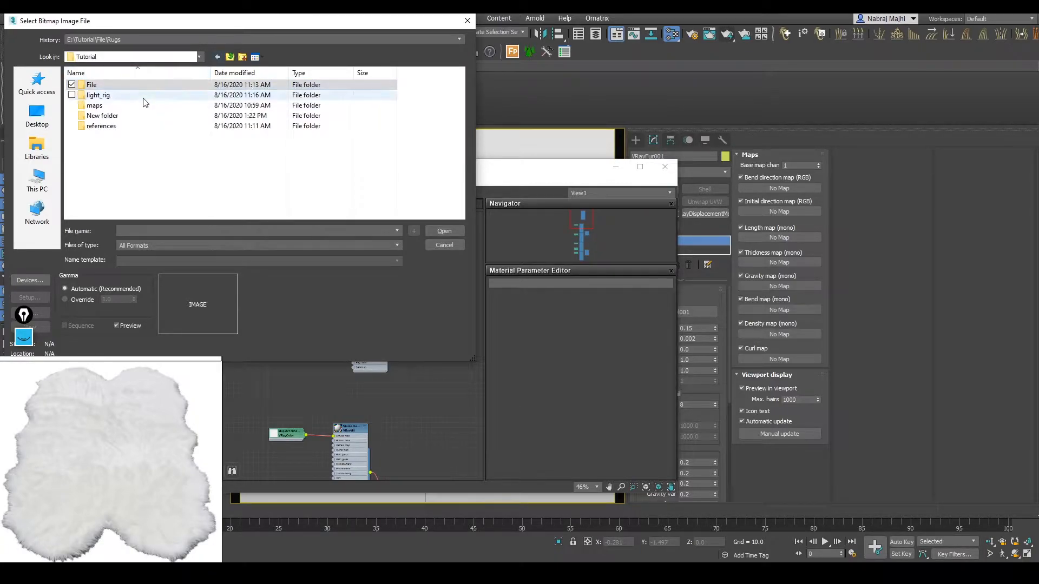
double_click(107, 106)
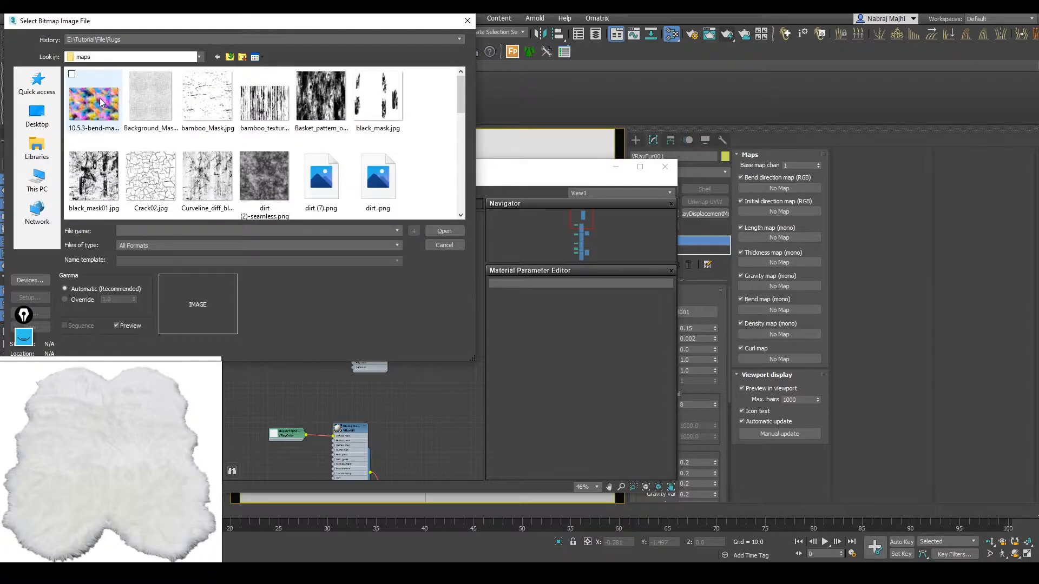
double_click(101, 103)
Connect the bitmap to the diffuse map of VRayMtl Material #14 and assign that material to model001
scroll(270, 293, "up", 5)
left_click_drag(311, 275, 427, 278)
double_click(268, 292)
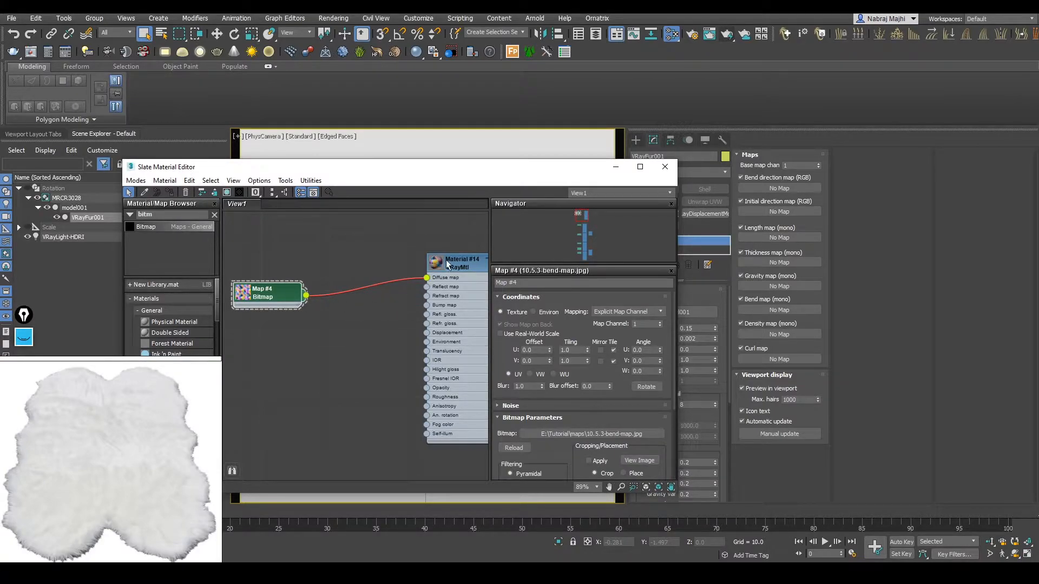
left_click_drag(397, 174, 767, 174)
left_click(96, 208)
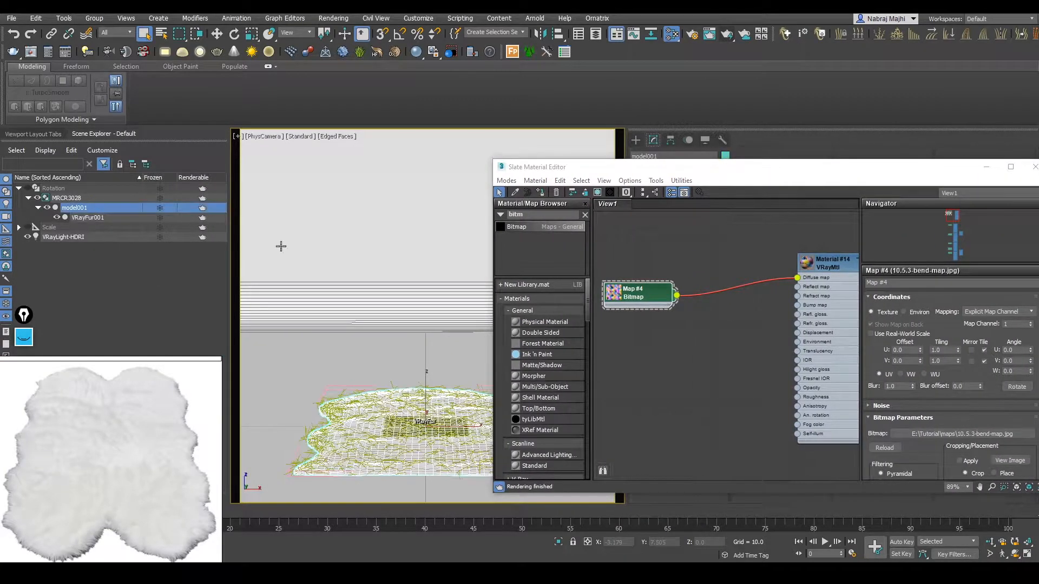
right_click(851, 317)
left_click(898, 47)
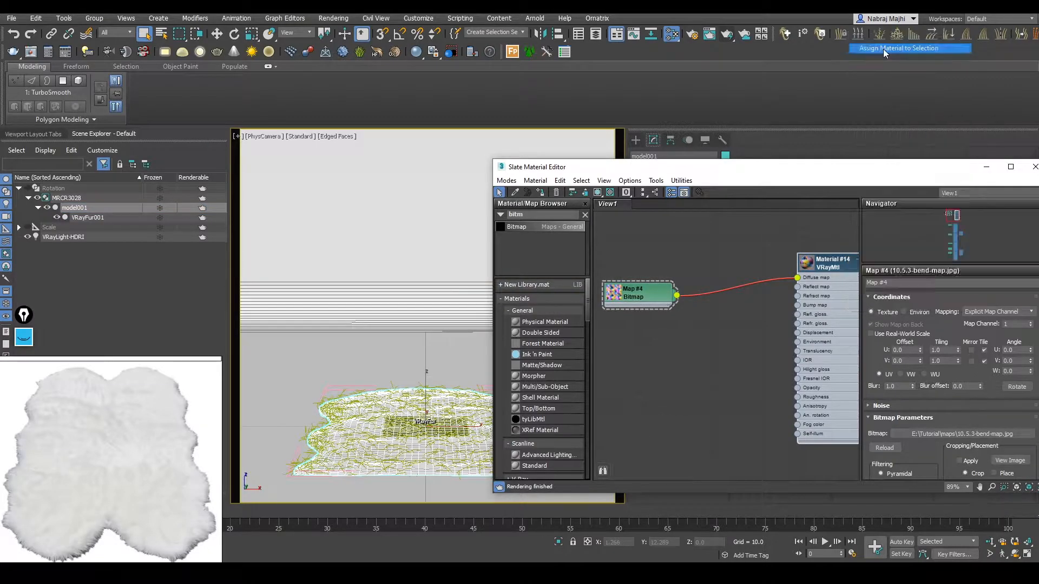
Set the bitmap's U and V tiling to 50 and show the material in the perspective viewport
left_click(264, 137)
left_click(293, 173)
middle_click_drag(396, 359, 408, 318, "alt")
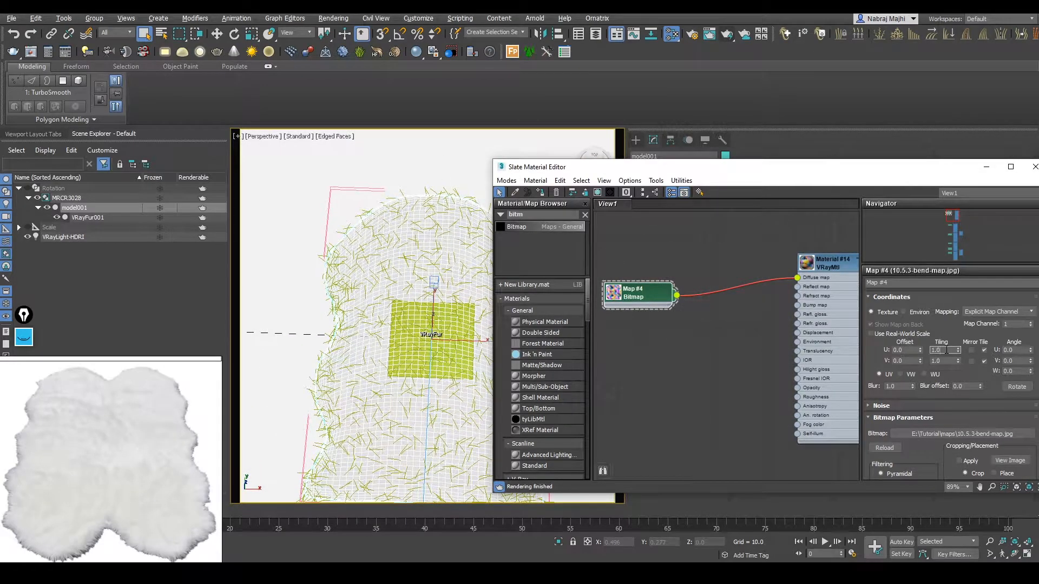
key("Return")
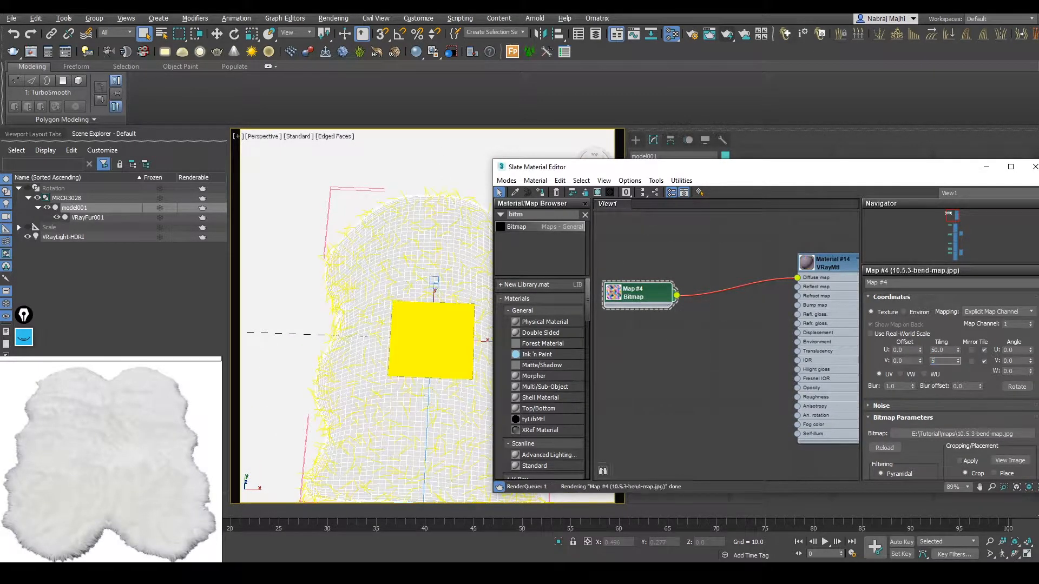
left_click(597, 193)
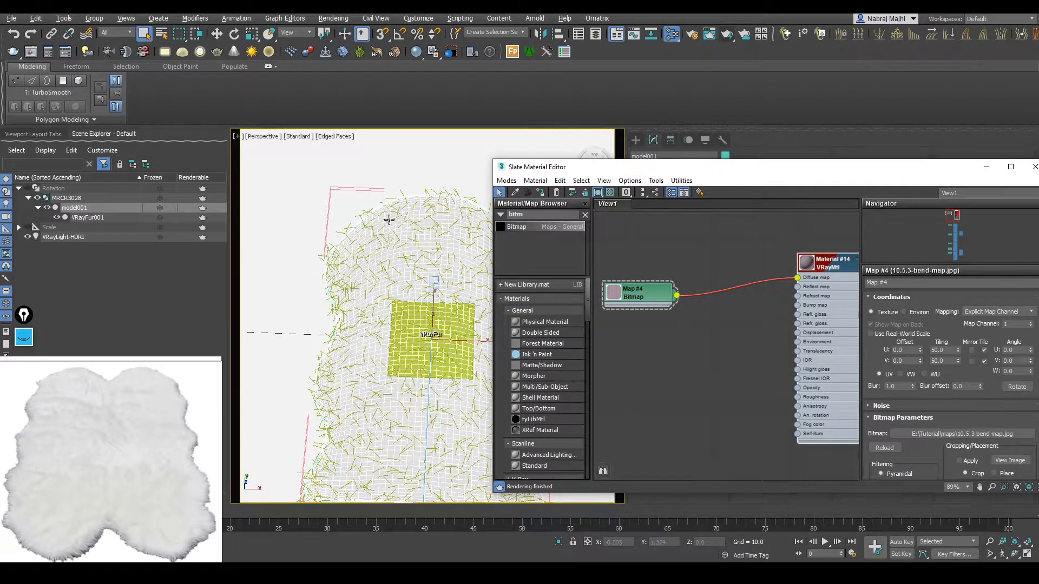
Try High Quality shading in the perspective viewport and restore Standard shading
left_click(298, 137)
left_click(319, 149)
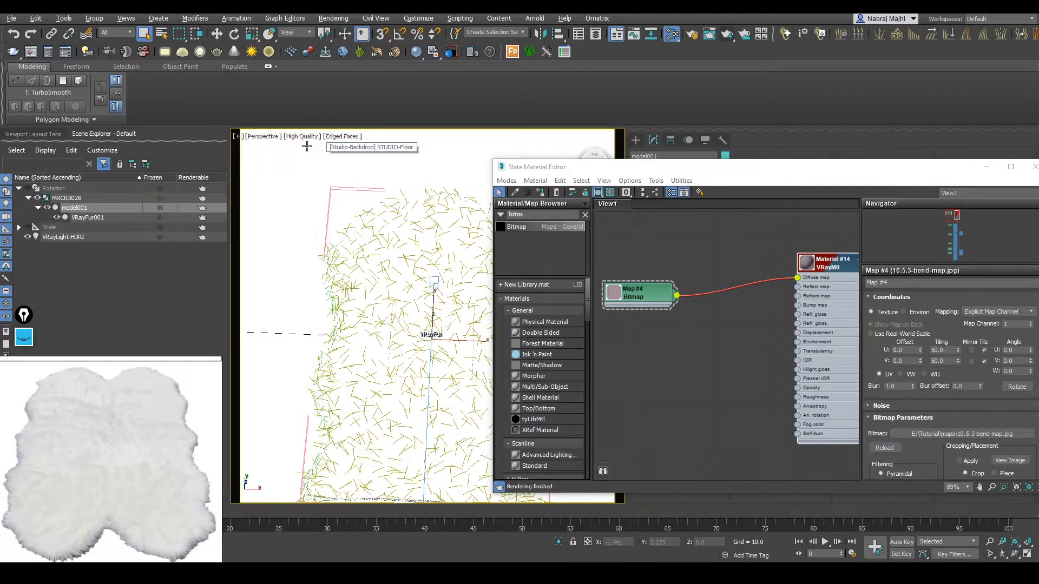
left_click(296, 138)
left_click(316, 159)
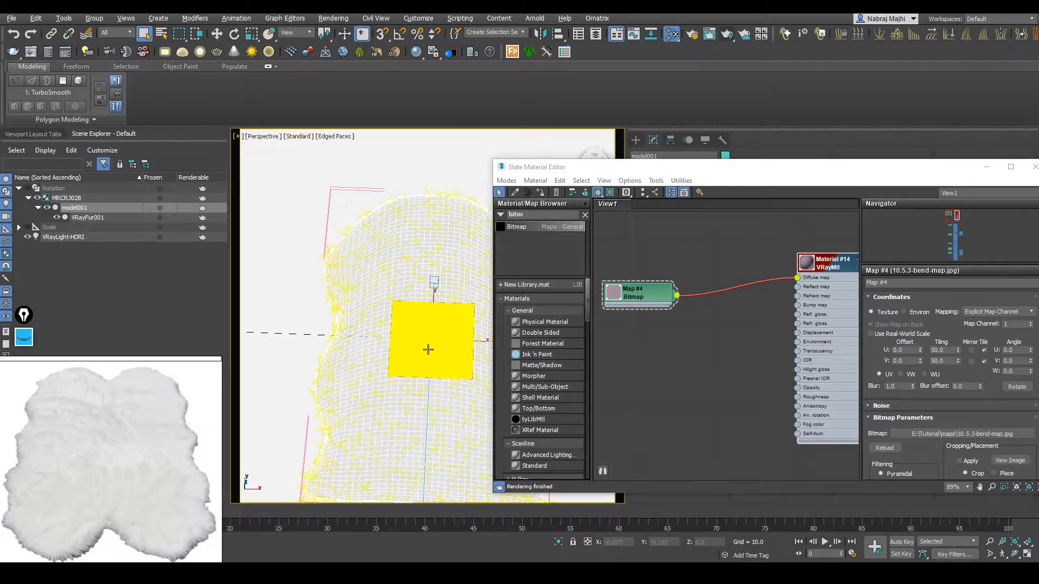
Make VRayFur001 non-renderable so that only the rug mesh renders
middle_click_drag(432, 350, 396, 281)
middle_click_drag(331, 422, 349, 364, "alt")
scroll(351, 389, "up", 5)
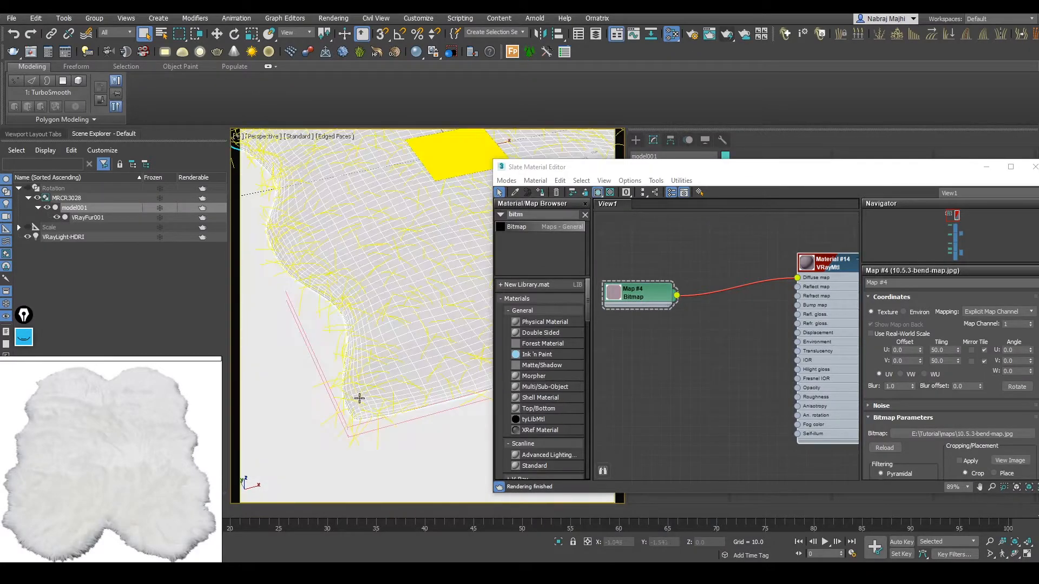
scroll(395, 376, "down", 3)
left_click(203, 217)
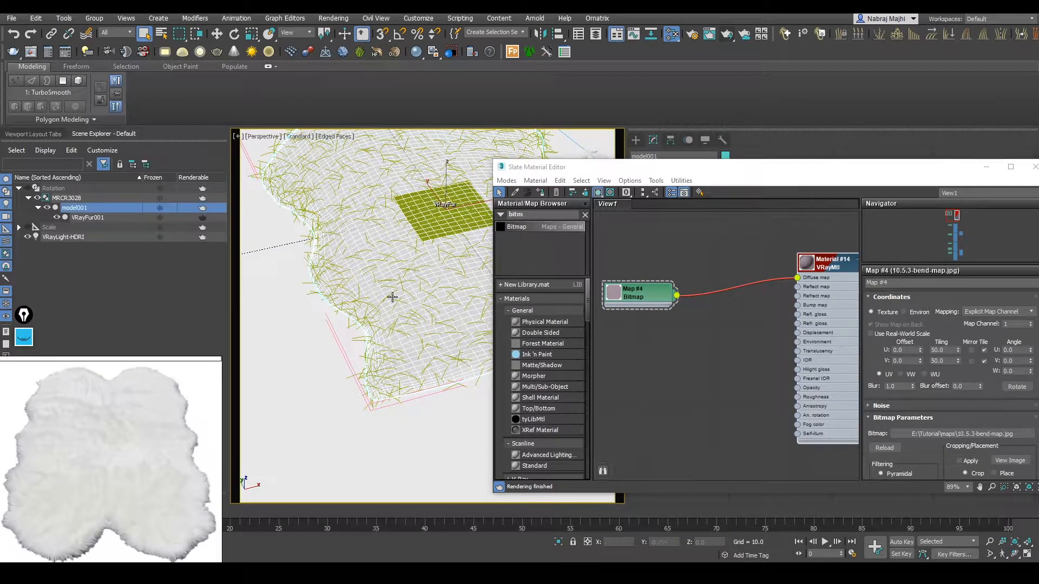
Render the bare rug mesh interactively from the camera view to check the bend map's tiling
key("c")
left_click_drag(668, 172, 203, 95)
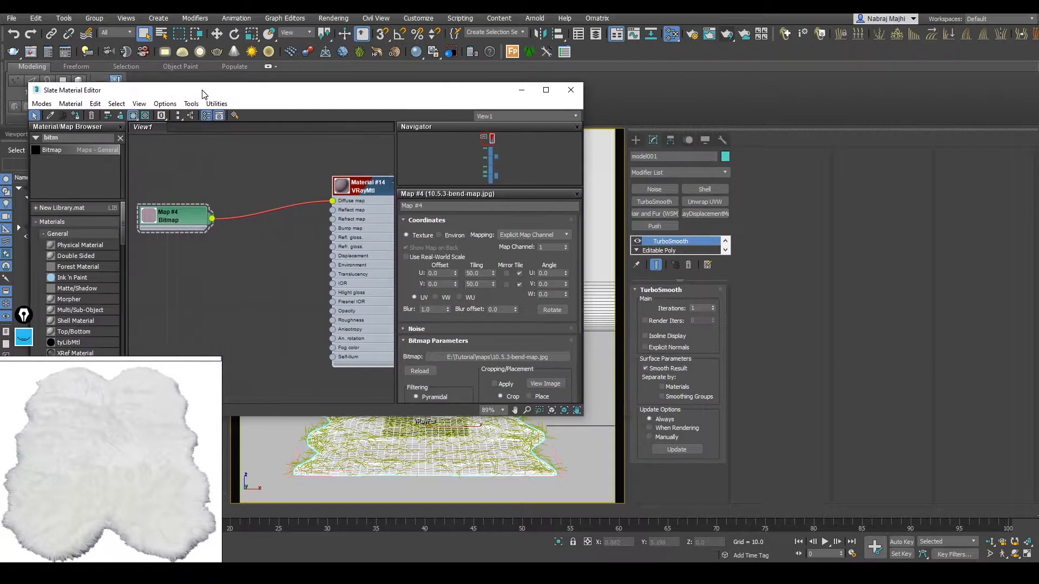
left_click(728, 35)
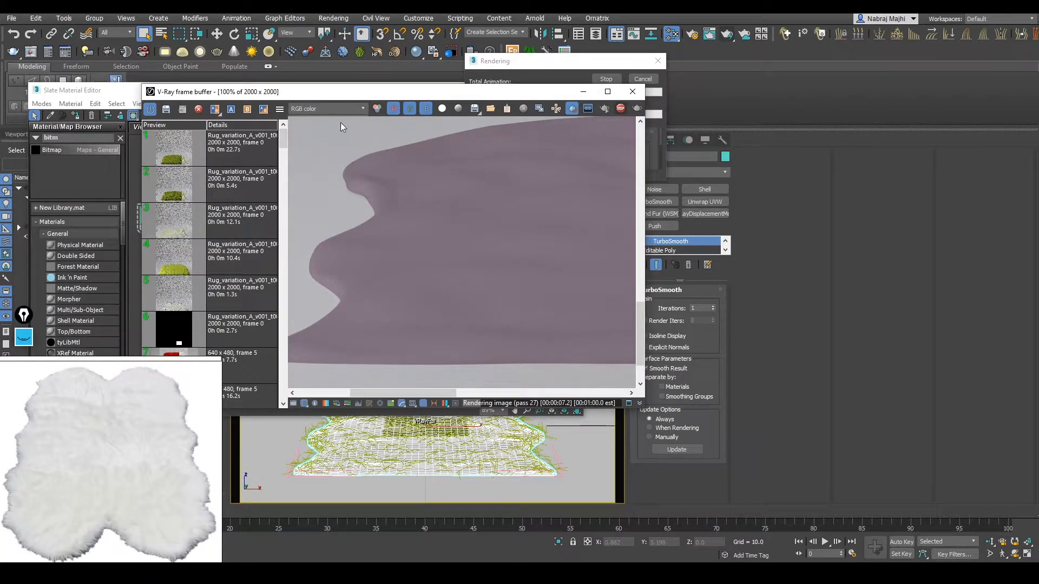
scroll(437, 245, "down", 2)
left_click_drag(436, 97, 831, 155)
Enable real-world scale for the bend map bitmap and restart the interactive render on the rug
left_click(171, 220)
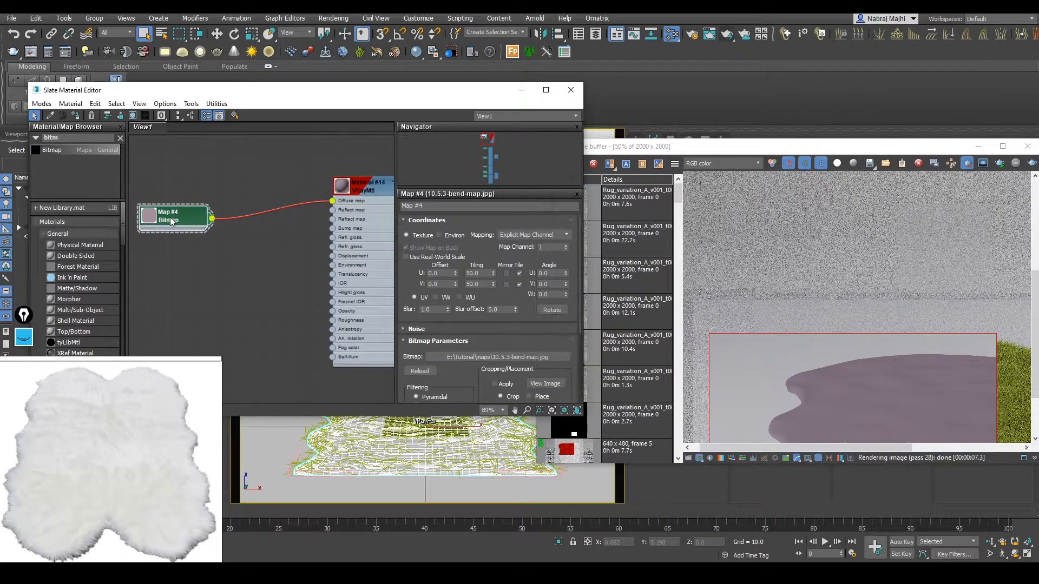
left_click(406, 257)
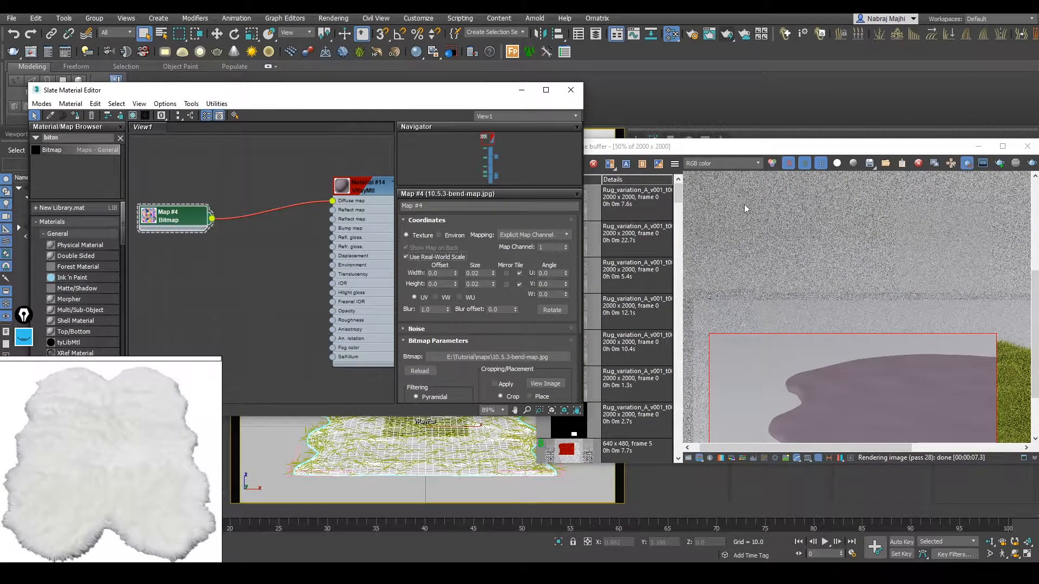
left_click_drag(776, 148, 874, 132)
left_click_drag(469, 93, 354, 78)
left_click_drag(784, 130, 471, 69)
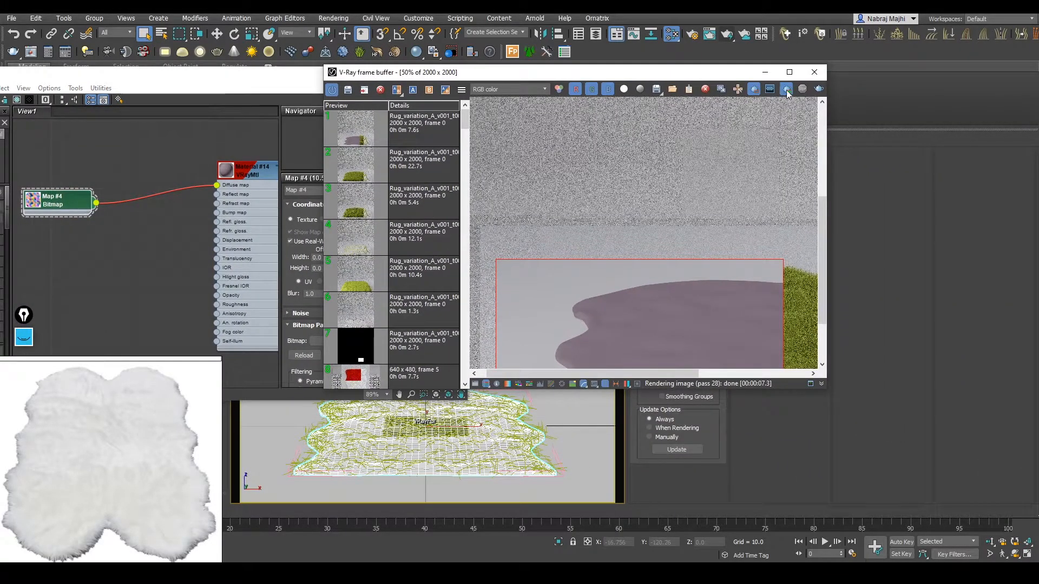
middle_click_drag(618, 306, 631, 240)
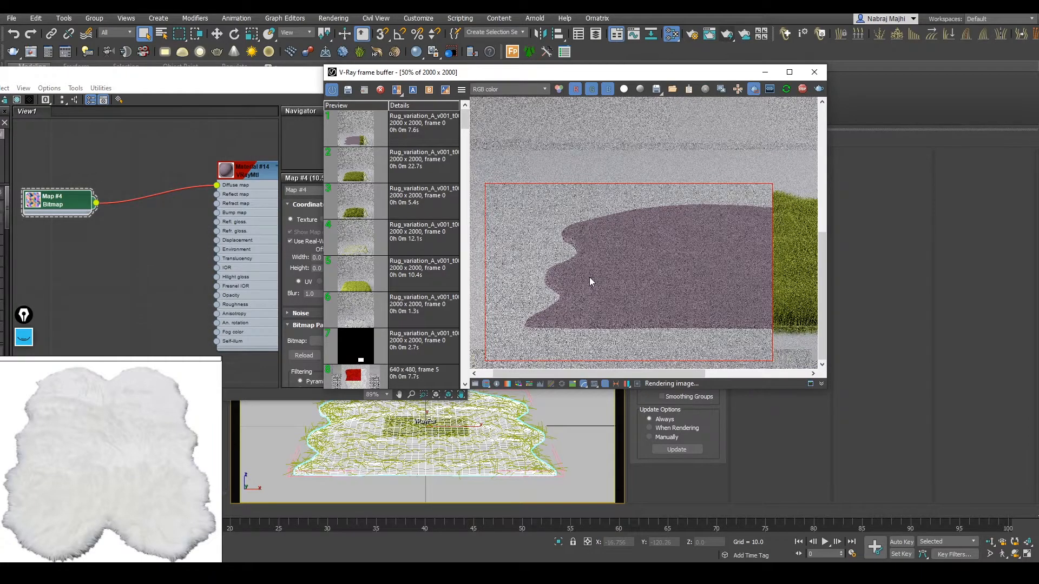
Set the bend map's real-world width and height size to 50
left_click(85, 214)
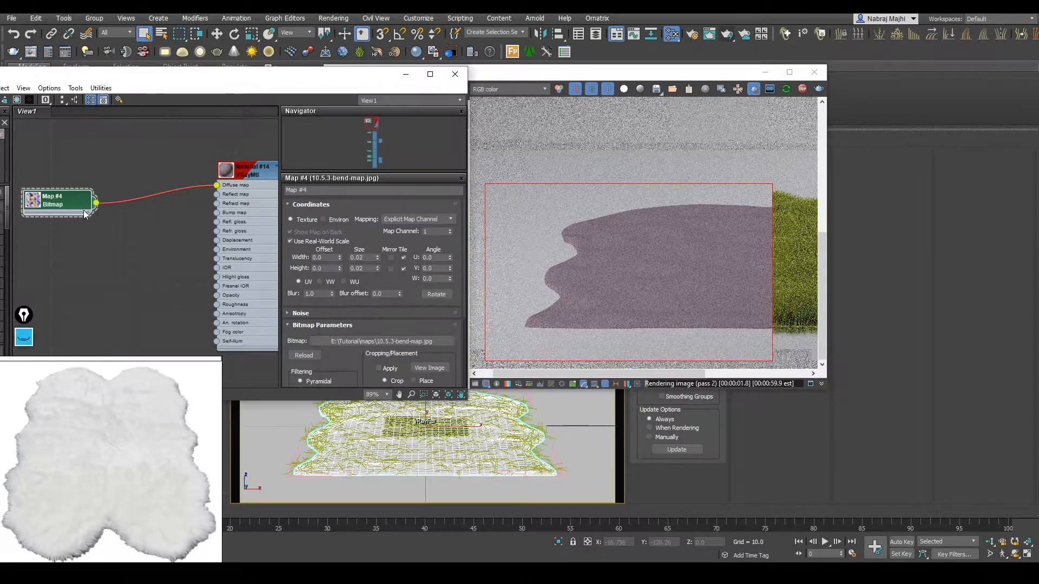
double_click(357, 258)
type("50")
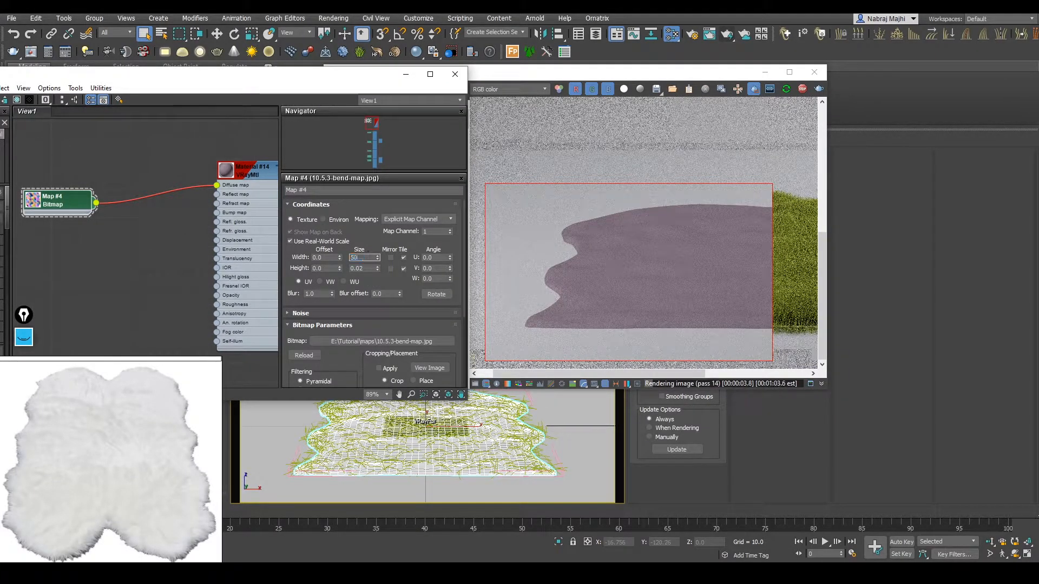
key("Return")
double_click(364, 268)
type("50")
key("Return")
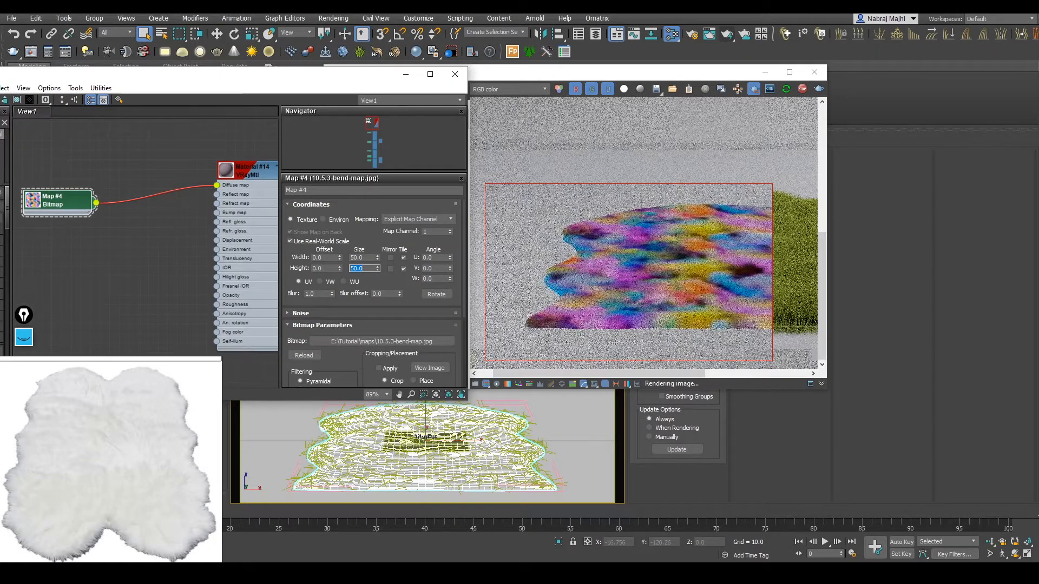
Render the full width of the rug interactively to check the bend map's tiling at size 50
left_click(521, 218)
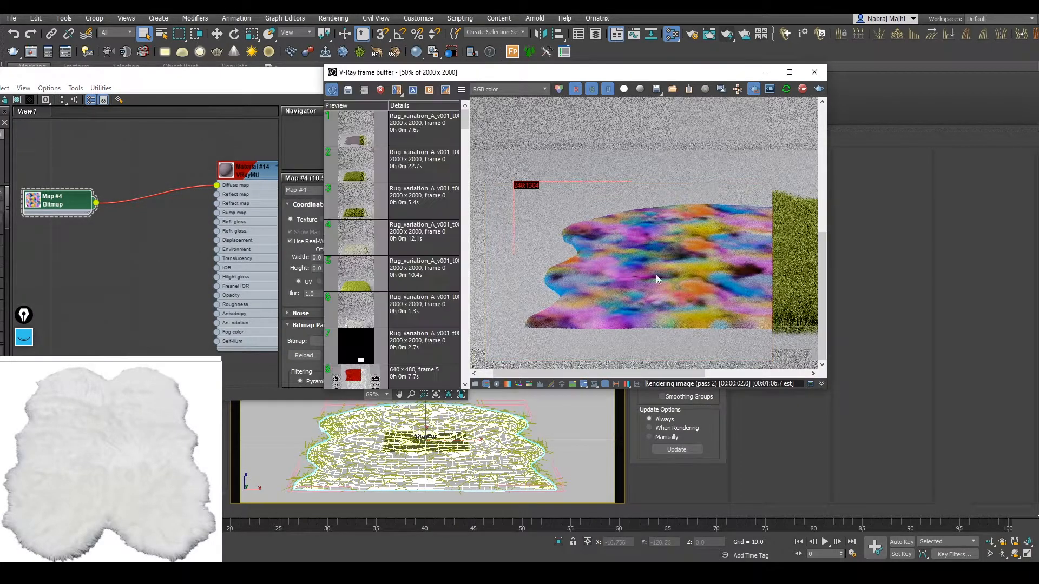
scroll(650, 303, "down", 2)
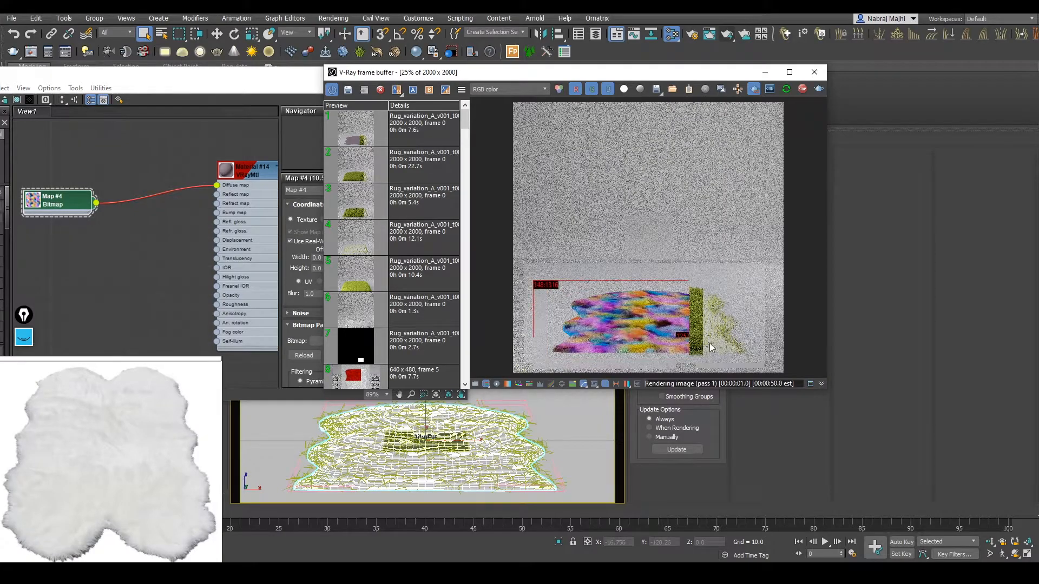
scroll(676, 338, "up", 1)
middle_click_drag(674, 337, 698, 295)
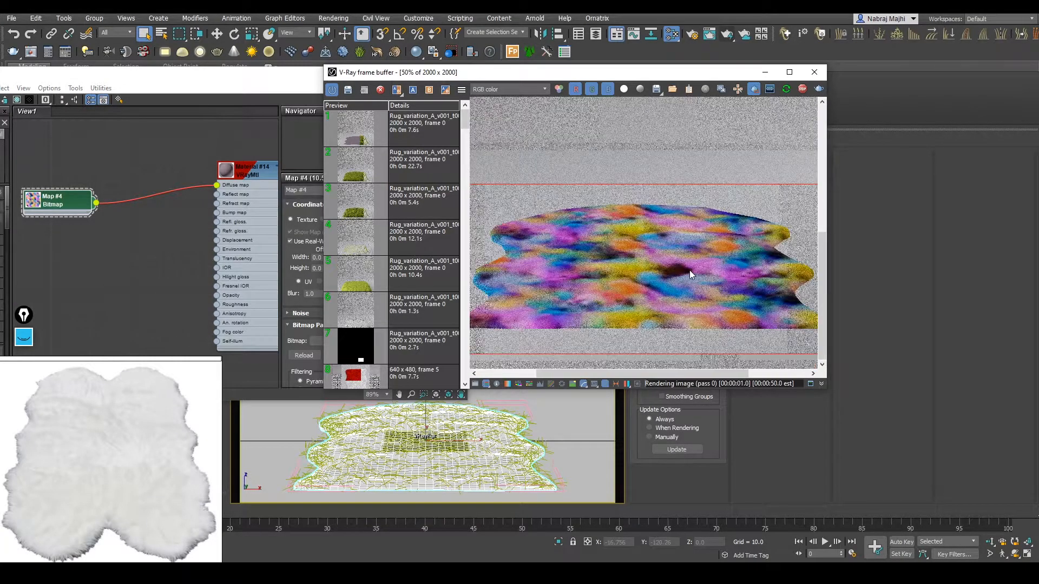
Insert a Color Correction map between the bend map bitmap and the material's diffuse map
left_click_drag(132, 80, 235, 76)
double_click(70, 119)
type("colo")
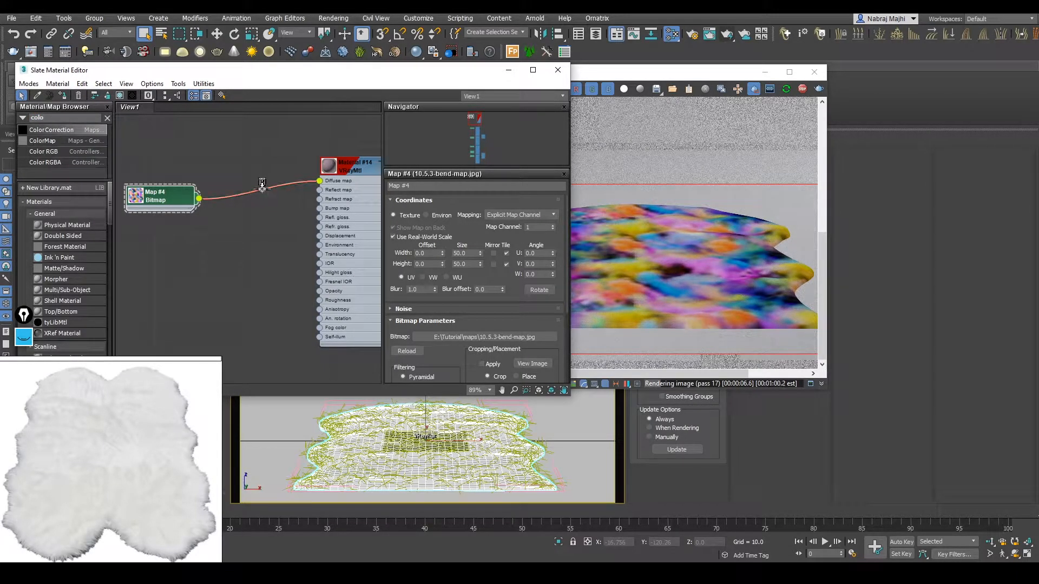
mouse_move(262, 186)
left_mouse_down()
mouse_move(235, 186)
mouse_move(253, 201)
left_mouse_up()
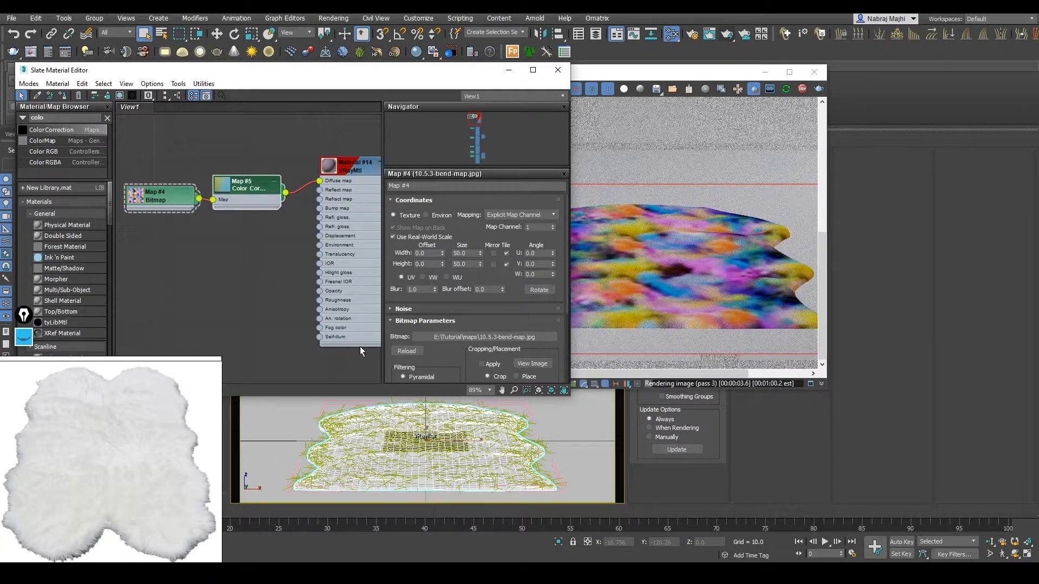
Render a region enclosing the entire mapped rug to check the color-corrected bend map
left_click(713, 275)
scroll(589, 258, "down", 3)
left_click_drag(548, 276, 757, 367)
mouse_move(606, 75)
left_mouse_down()
mouse_move(410, 179)
mouse_move(476, 129)
left_mouse_up()
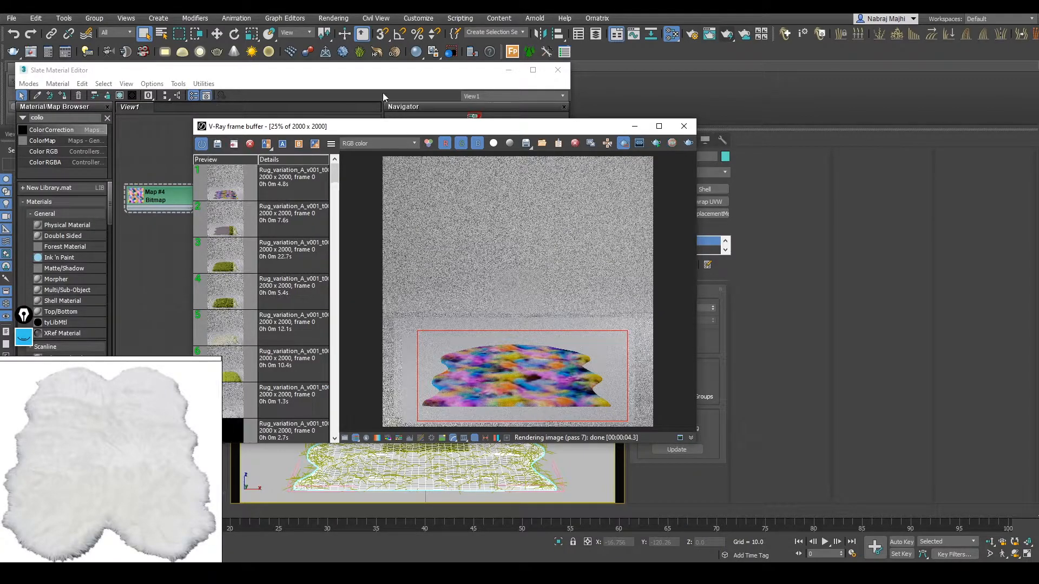
Select VRayFur001 and move the timeline to frame 5
left_click_drag(376, 81, 350, 340)
left_click(87, 216)
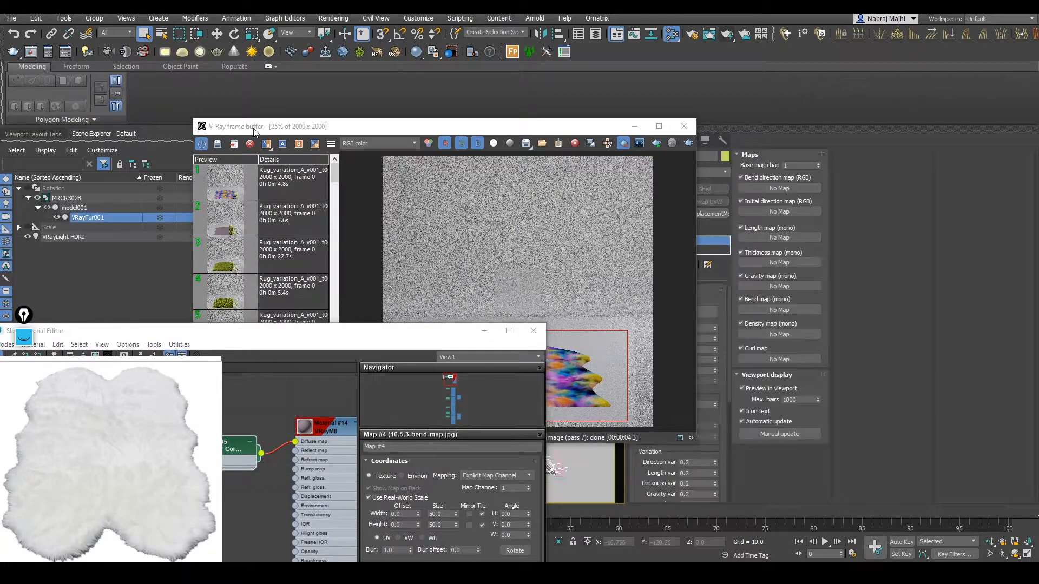
left_click_drag(687, 129, 428, 94)
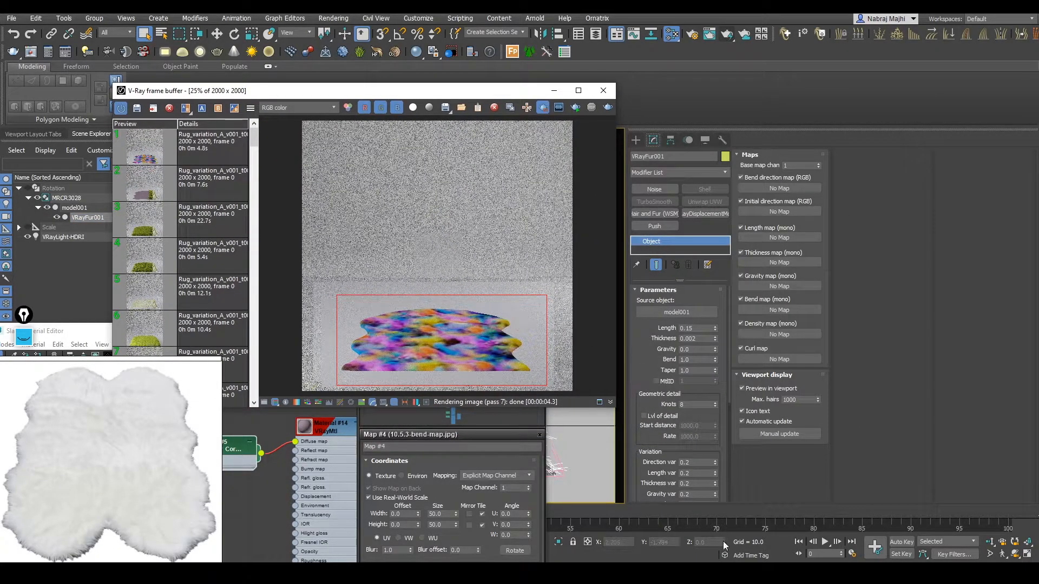
double_click(814, 552)
type("5")
key("Return")
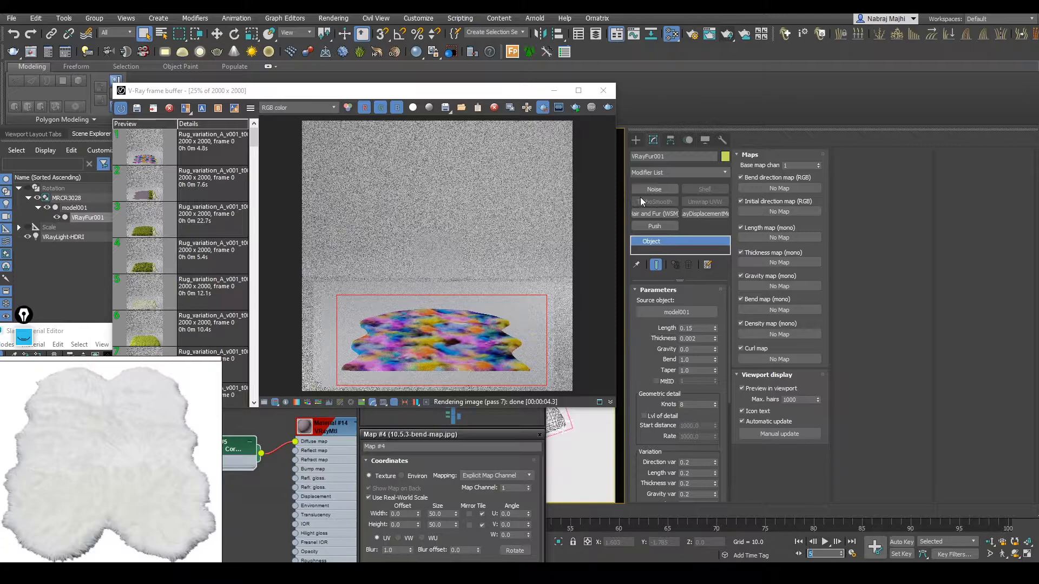
Start an interactive render of the fur at frame 5 and limit the render region to the whole rug
left_click_drag(471, 99, 608, 126)
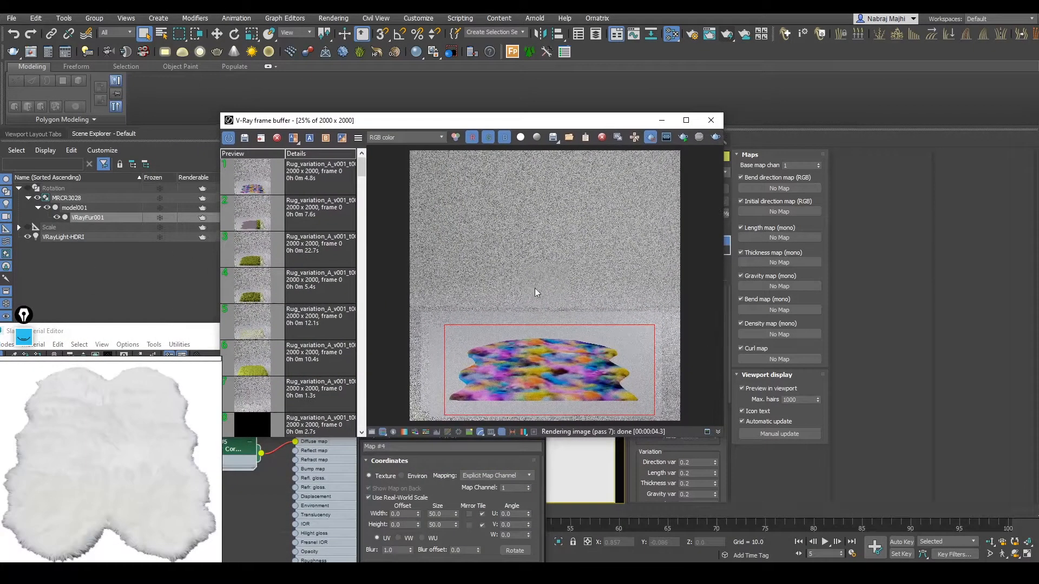
scroll(590, 278, "down", 1)
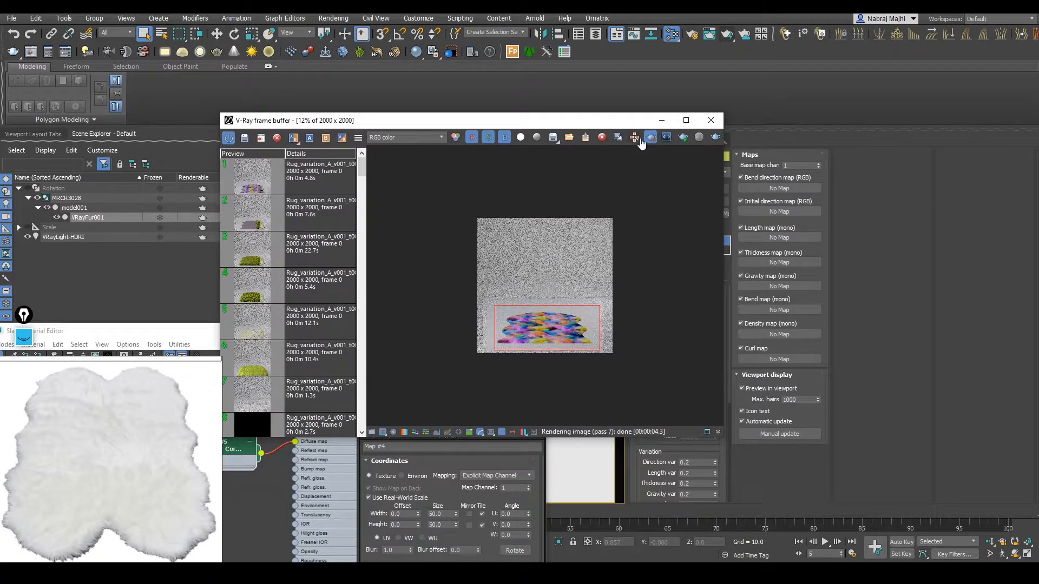
left_click(682, 138)
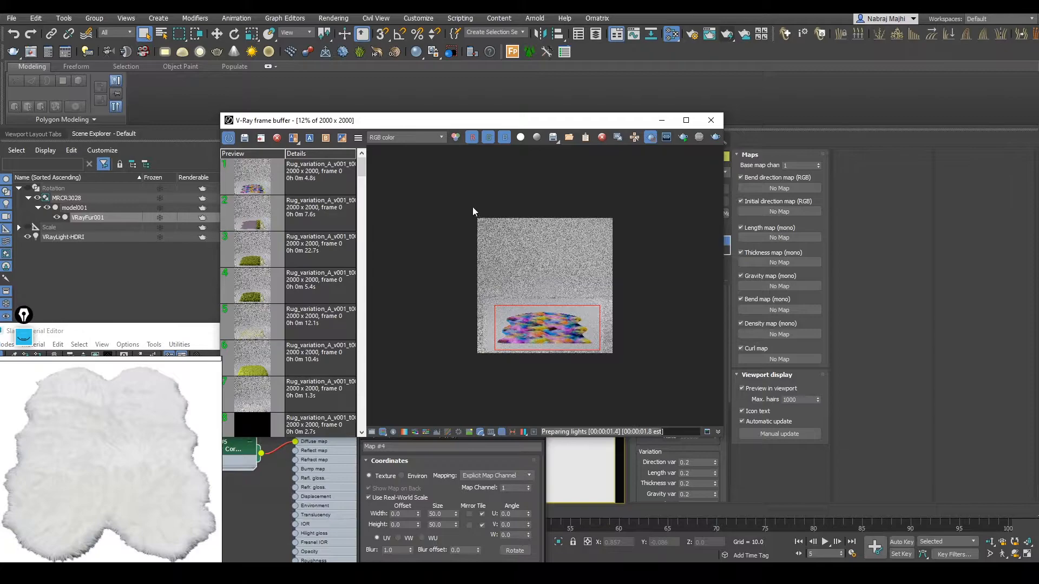
scroll(561, 311, "up", 1)
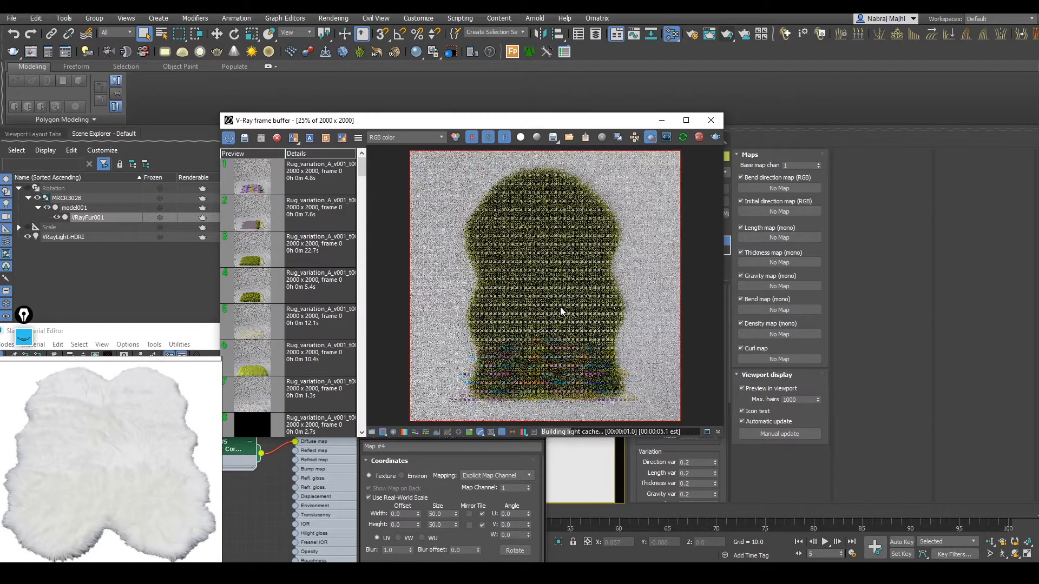
left_click_drag(447, 158, 643, 411)
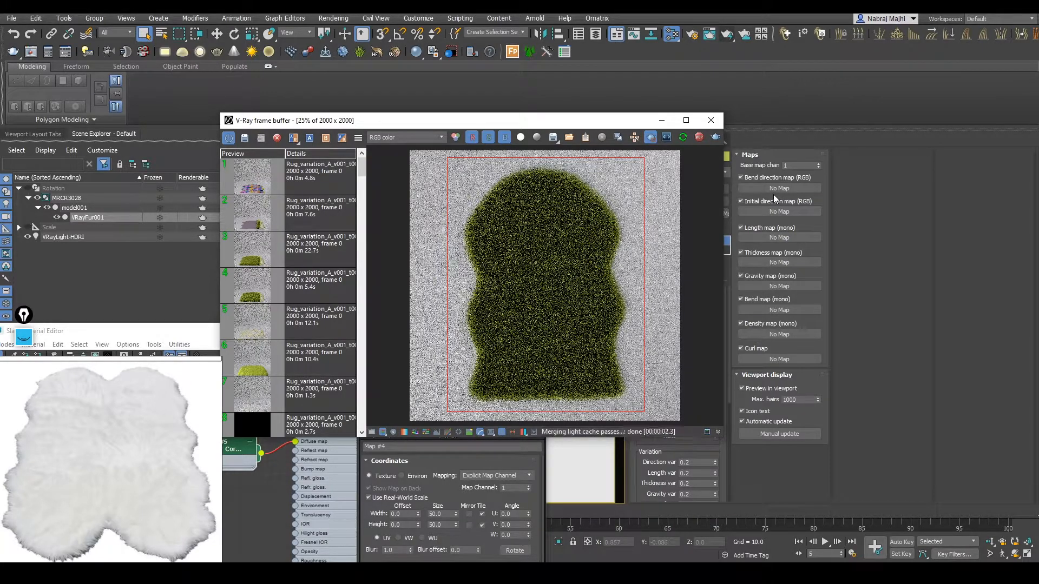
Render a region at the rug's upper-left edge and compare the unmapped fur with the sheepskin reference
scroll(530, 240, "up", 1)
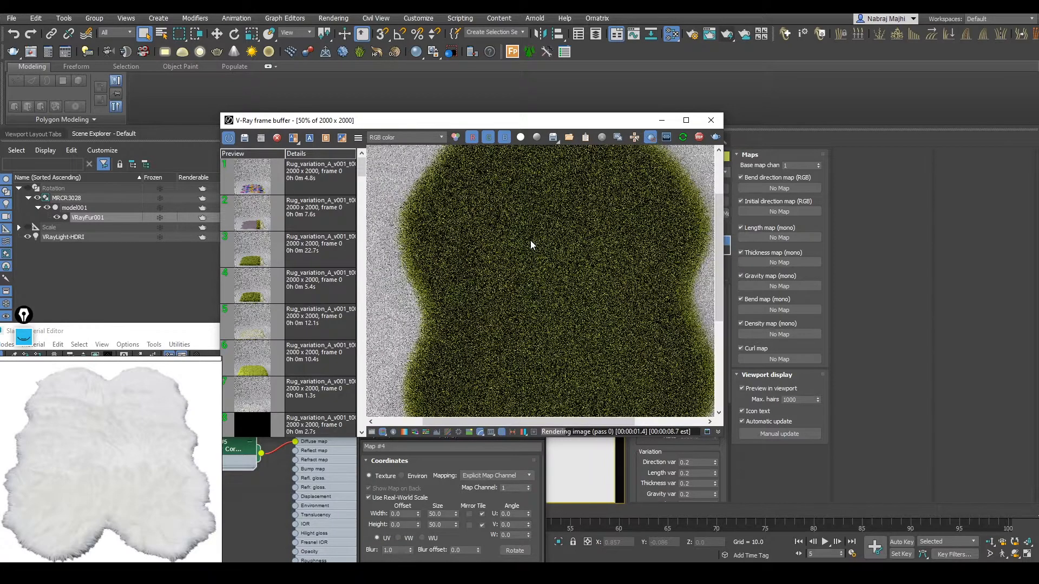
scroll(530, 240, "down", 1)
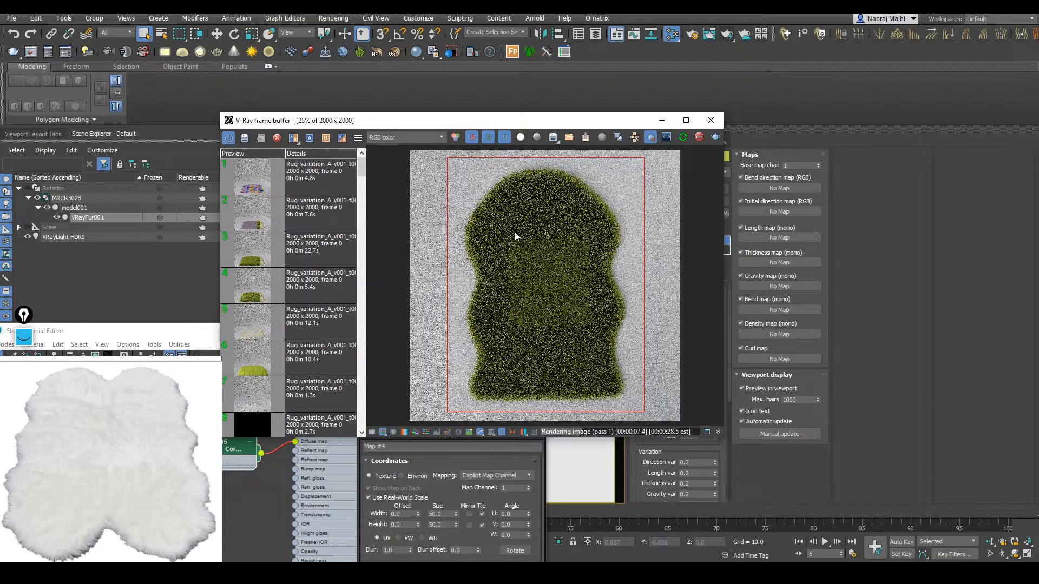
scroll(514, 231, "up", 2)
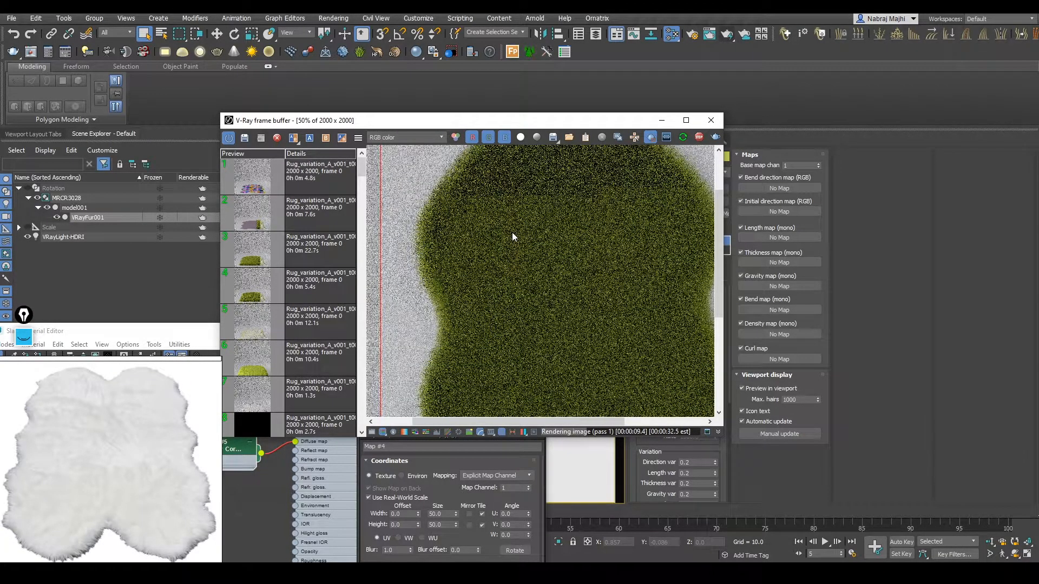
scroll(511, 232, "down", 2)
left_click_drag(452, 194, 553, 272)
scroll(501, 238, "up", 1)
middle_click_drag(505, 232, 507, 252)
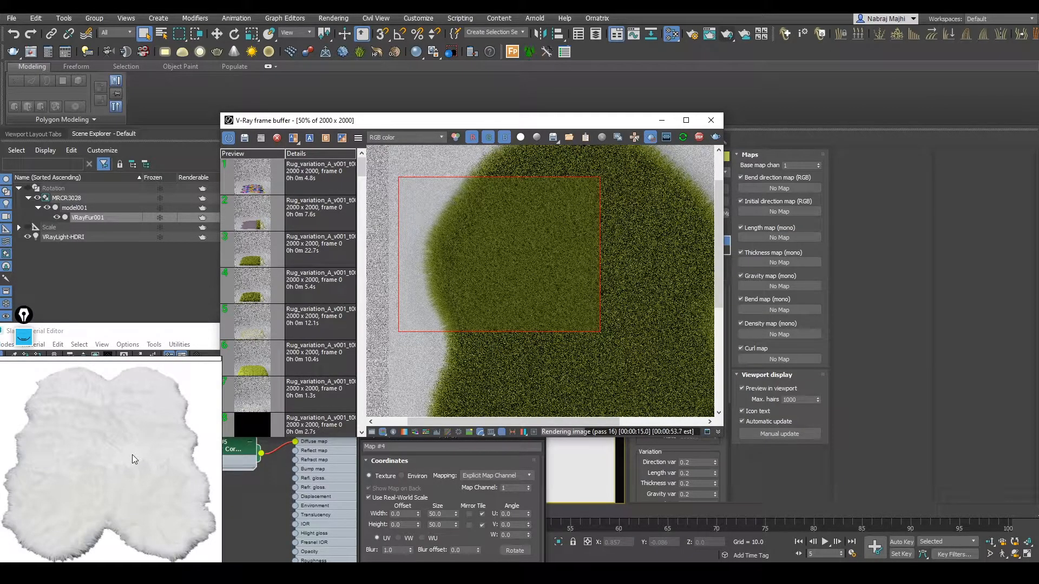
mouse_move(165, 332)
left_mouse_down()
mouse_move(180, 331)
mouse_move(152, 335)
left_mouse_up()
left_click(595, 267)
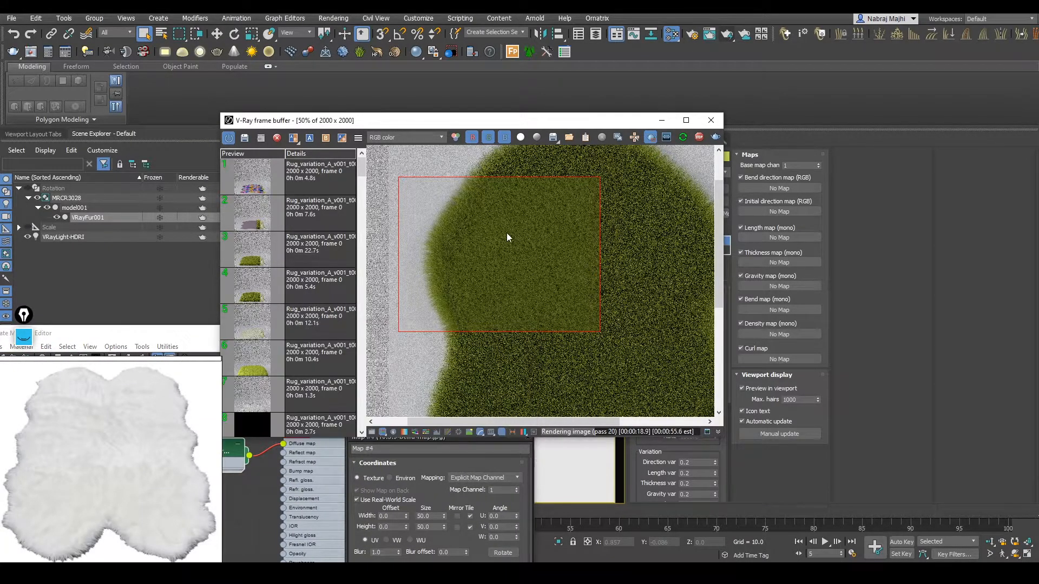
scroll(514, 241, "down", 1)
scroll(508, 219, "up", 1)
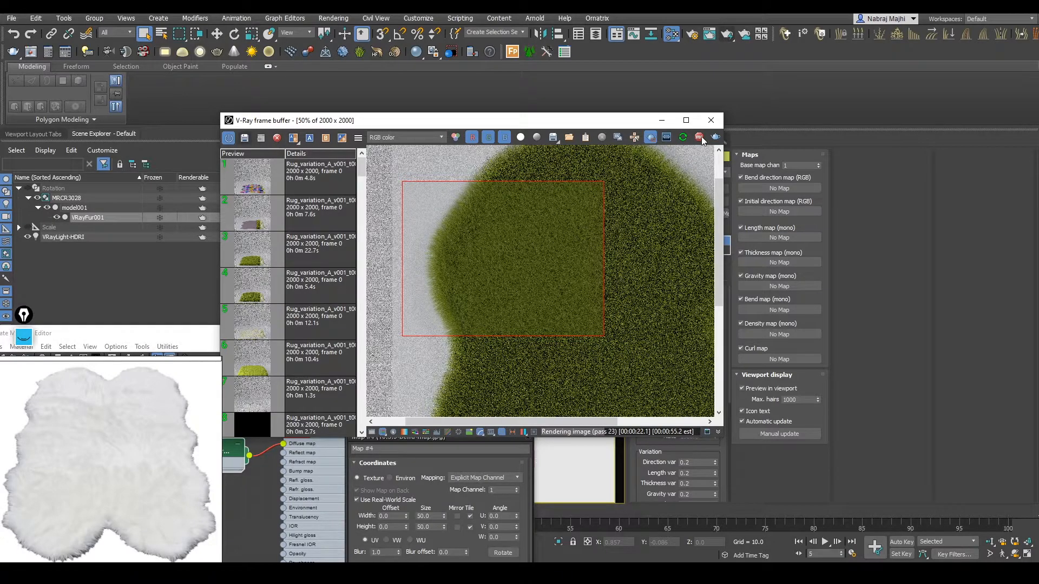
Assign the Color Correction map to VRayFur001's bend direction map
left_click(259, 520)
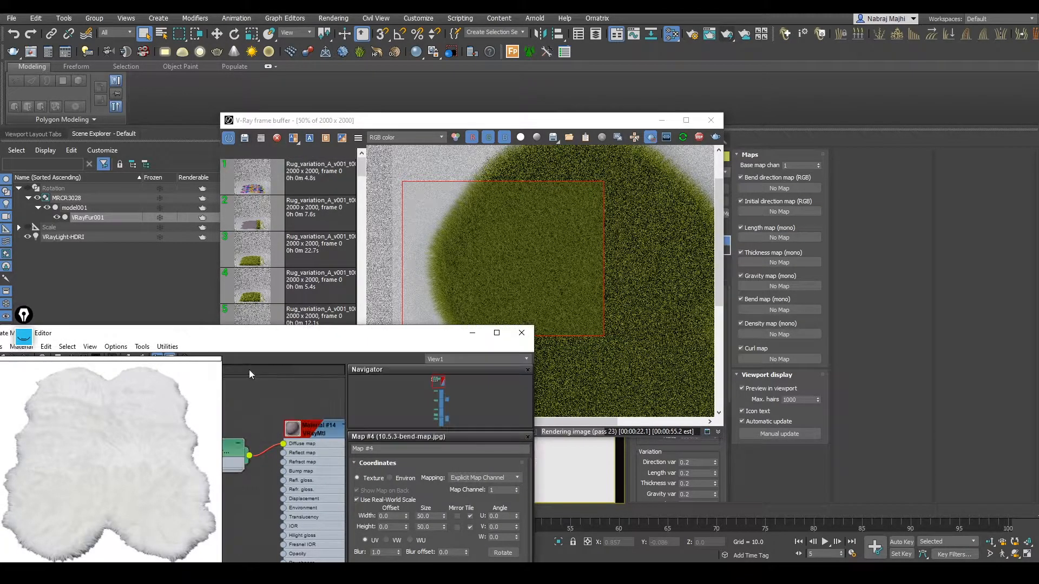
left_click_drag(254, 335, 330, 309)
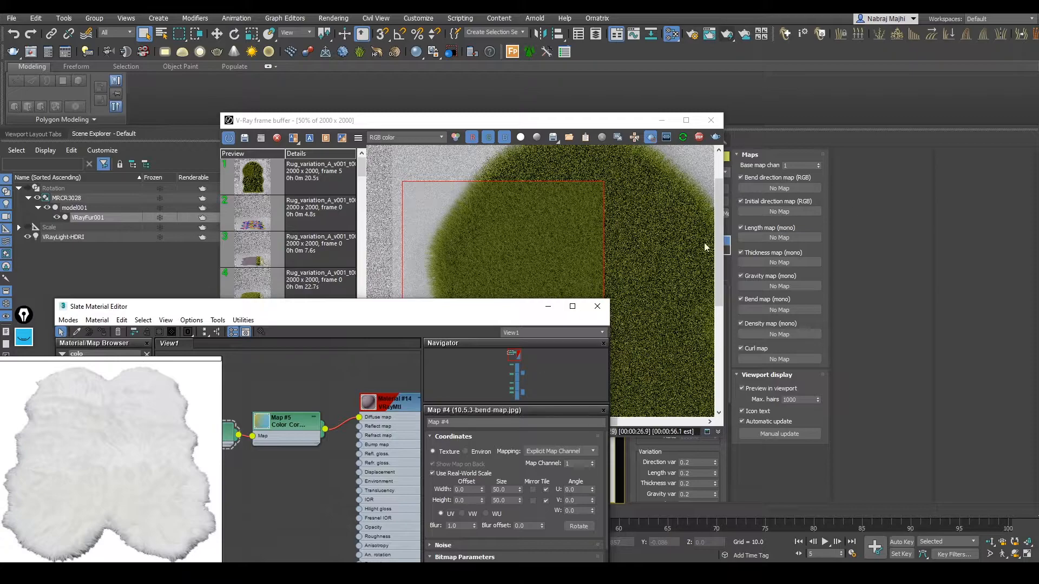
left_click_drag(324, 428, 760, 188)
left_click(514, 313)
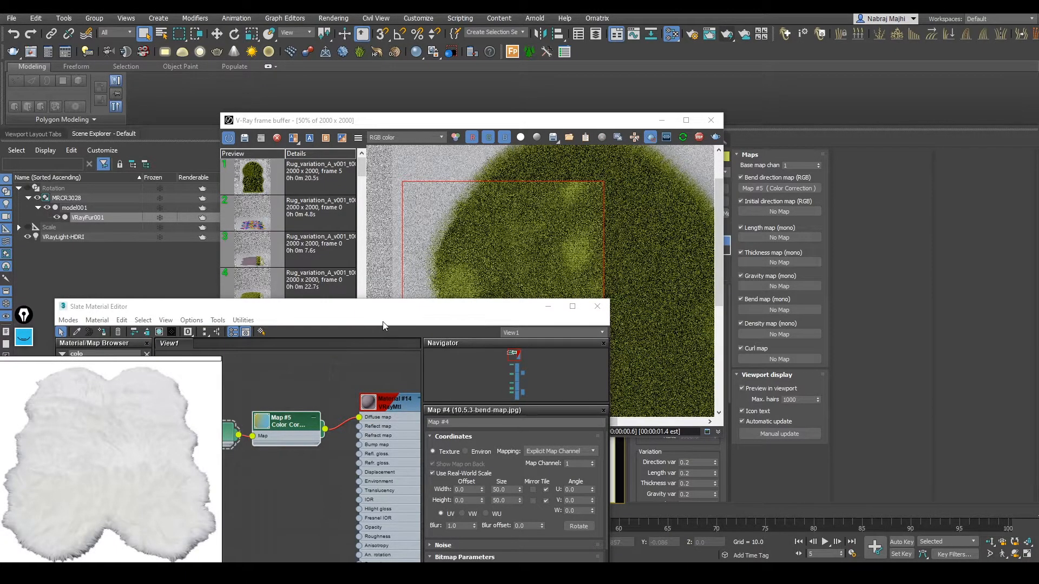
Examine up close how the bend direction map shapes the fur in the interactive render
left_click_drag(416, 312, 493, 379)
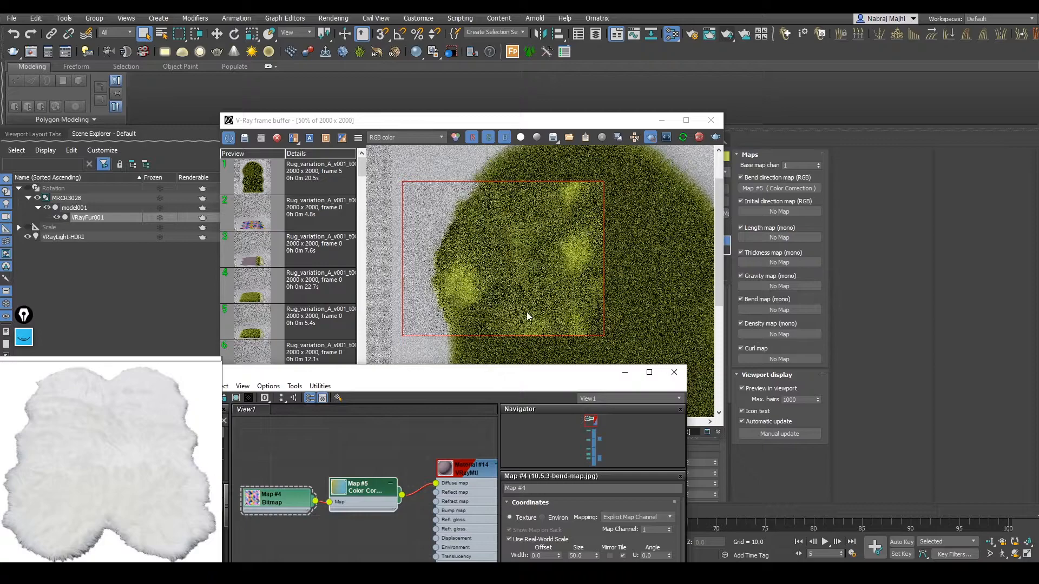
double_click(539, 282)
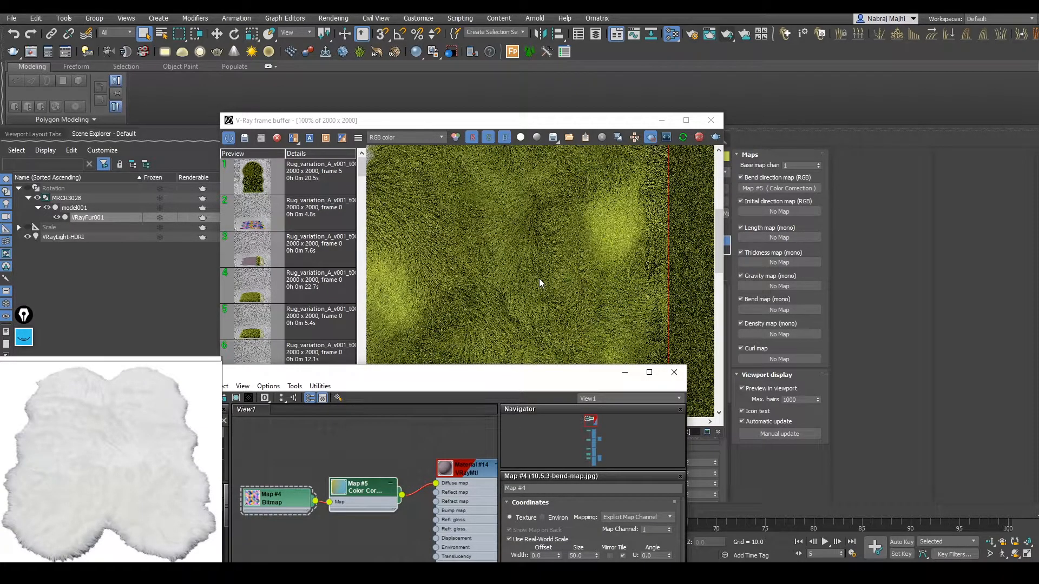
middle_click_drag(539, 279, 566, 276)
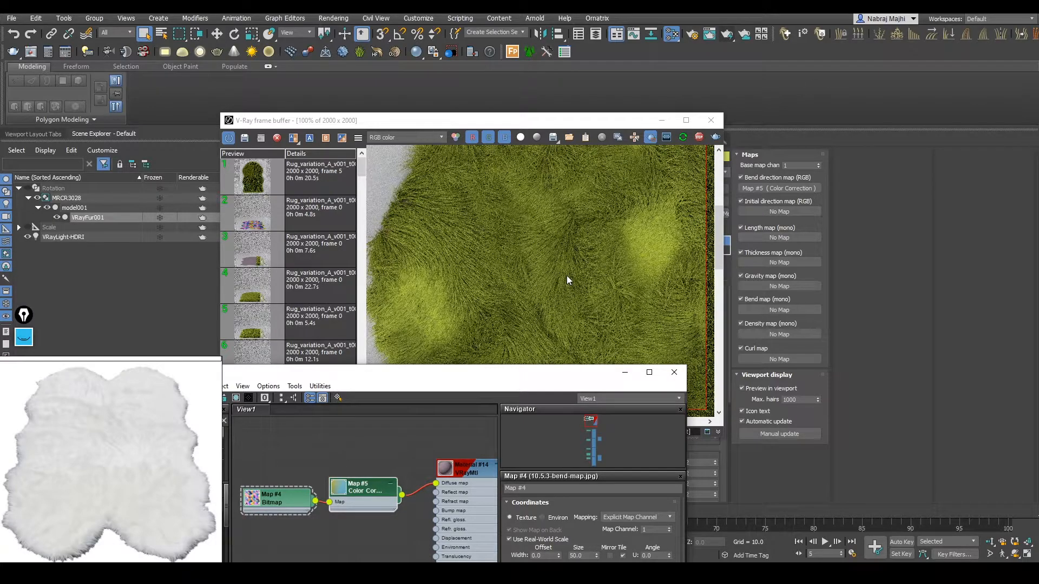
left_click(566, 280)
scroll(566, 281, "down", 1)
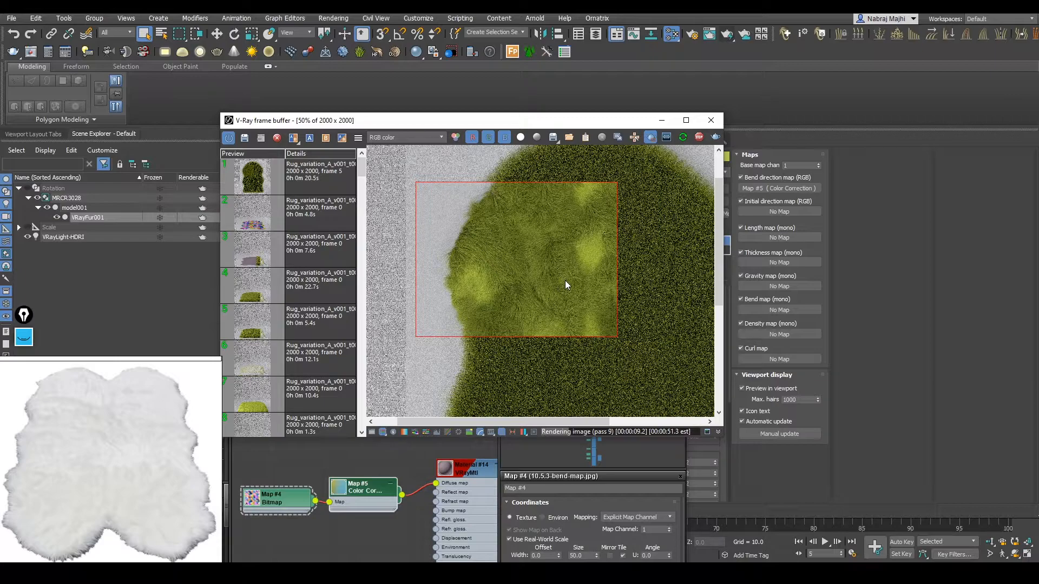
scroll(565, 280, "up", 1)
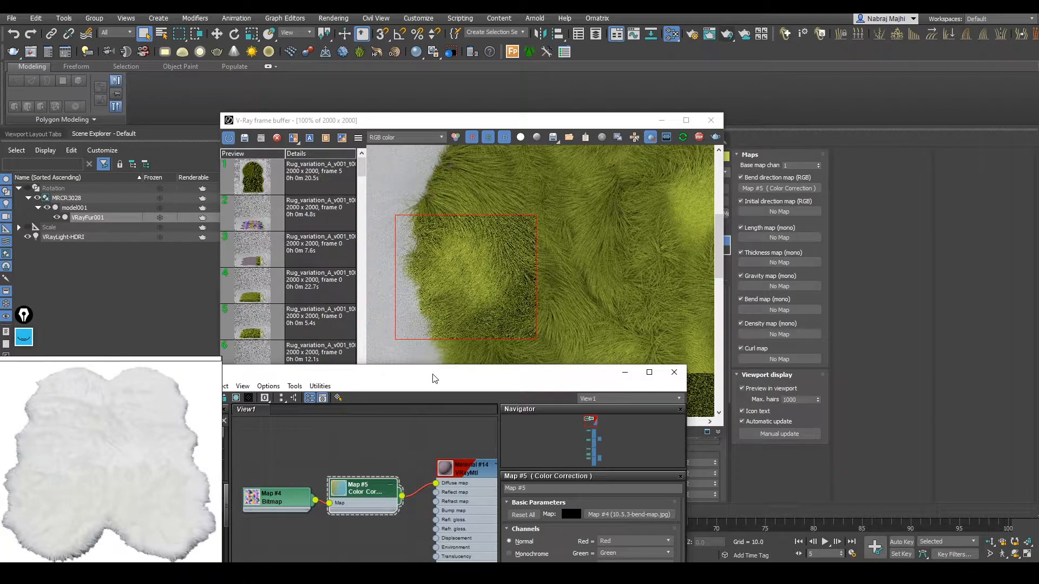
Set the Color Correction map's contrast to -60.133, with a small render region on the rug's left edge for preview
left_click_drag(433, 378, 299, 241)
left_click_drag(474, 120, 608, 49)
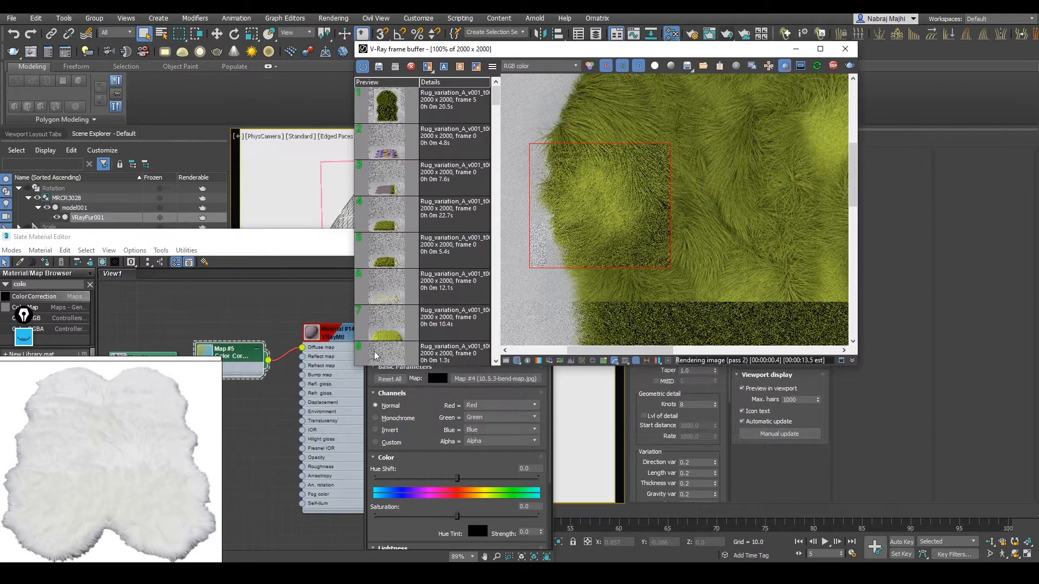
scroll(406, 536, "down", 4)
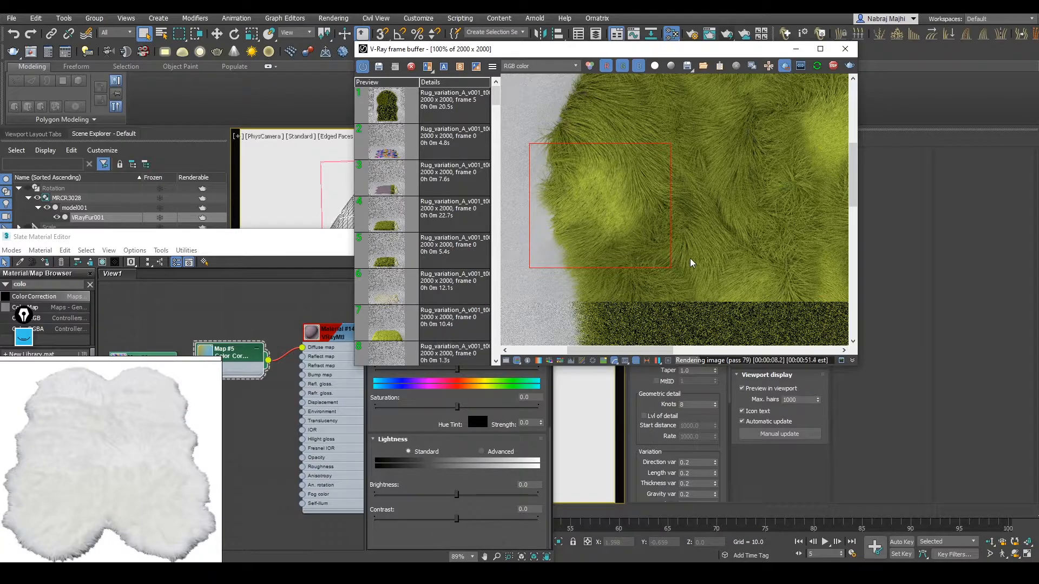
scroll(684, 255, "down", 2)
left_click_drag(642, 82, 772, 199)
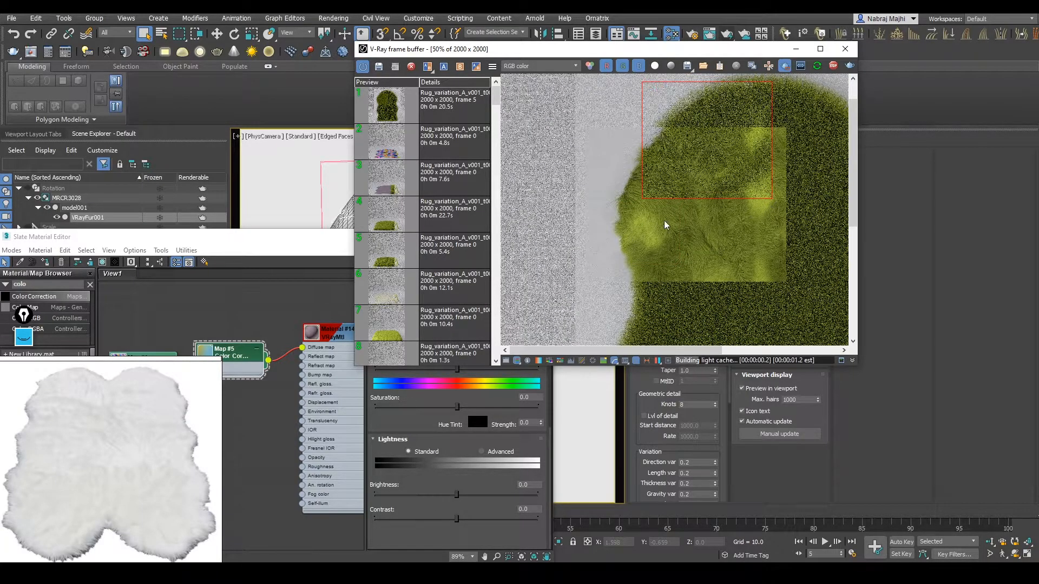
scroll(678, 191, "up", 2)
left_click_drag(561, 208, 684, 335)
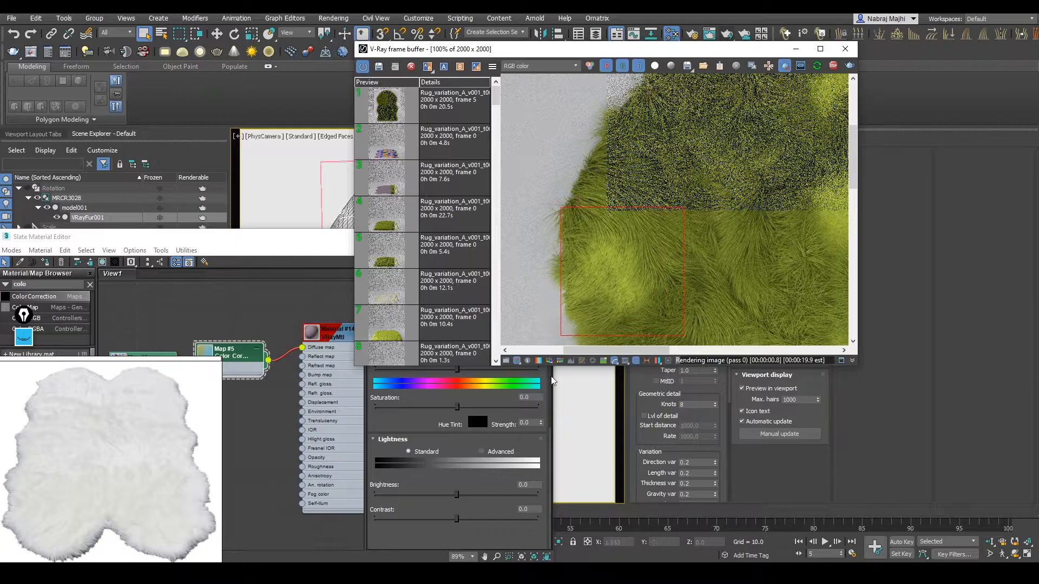
left_click(407, 520)
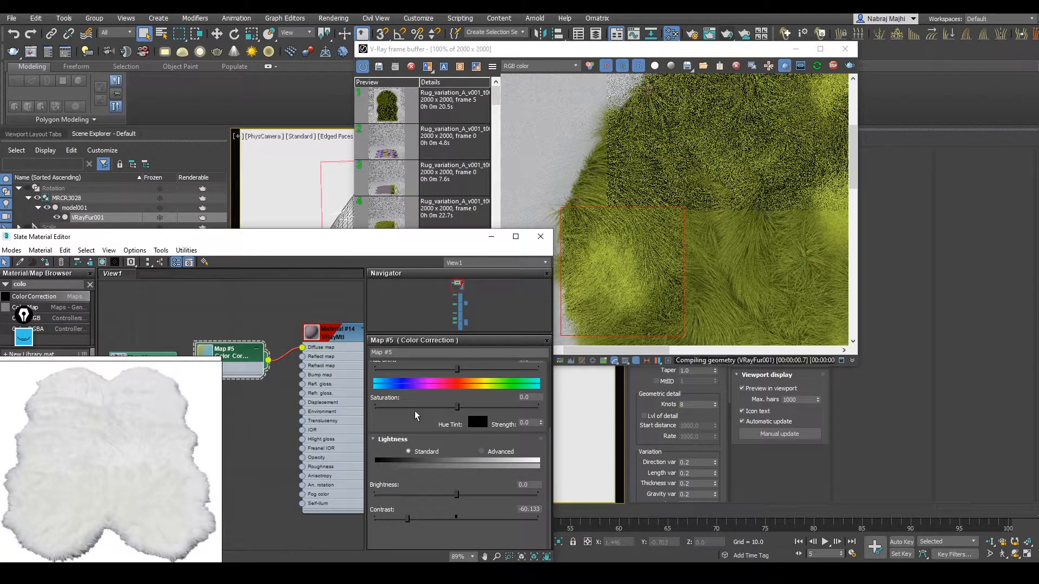
Render a larger region of the rug's upper-left part to check the fur bending at the lowered contrast
scroll(655, 255, "down", 2)
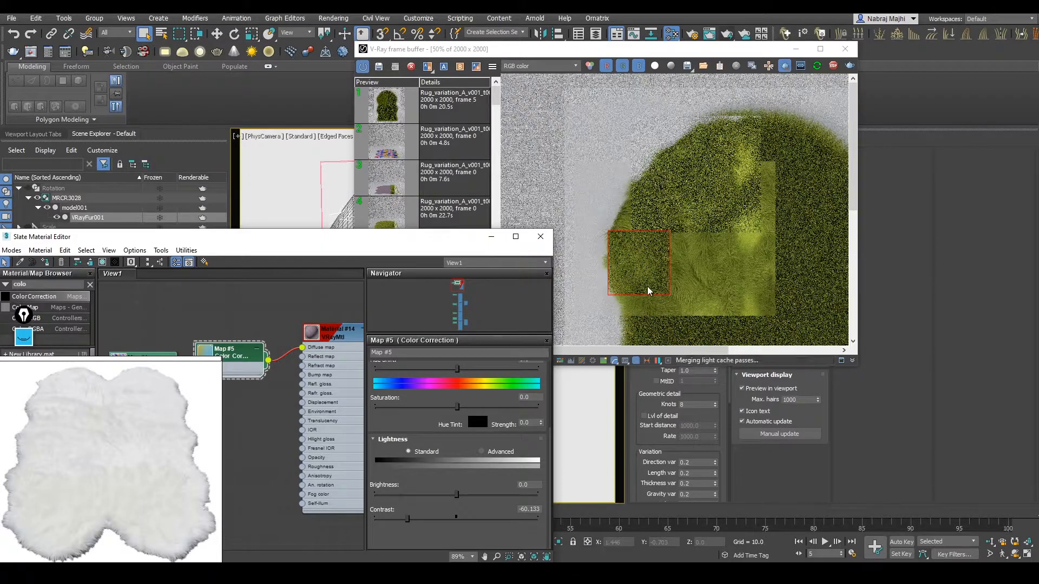
left_click_drag(597, 181, 757, 314)
scroll(681, 266, "up", 2)
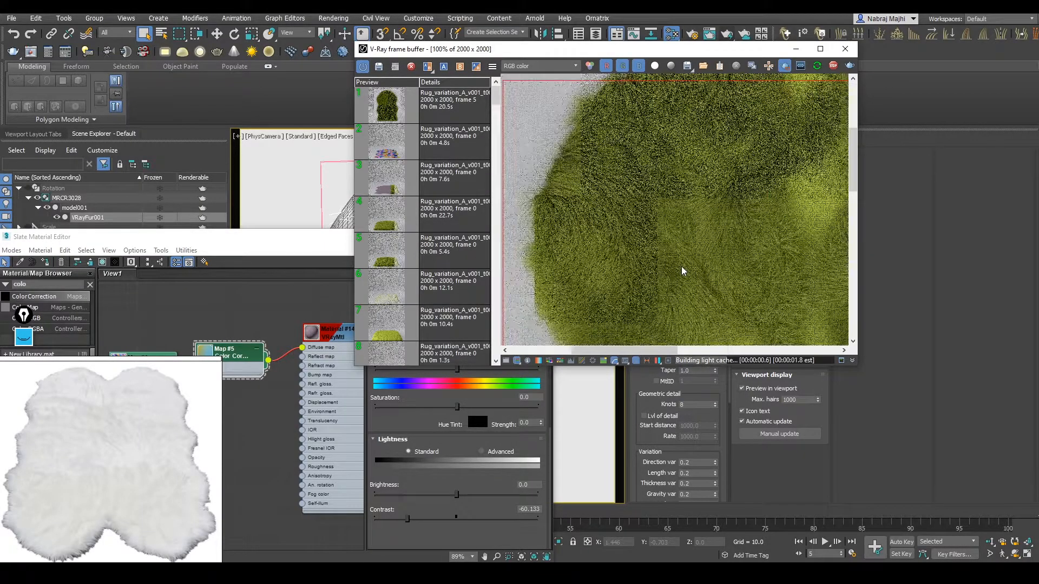
Examine the fur's bending and clumping in the rendered region, both up close and across the wider area
scroll(738, 277, "down", 2)
scroll(726, 238, "up", 2)
scroll(725, 239, "down", 2)
scroll(677, 228, "up", 2)
scroll(686, 233, "down", 2)
scroll(686, 228, "up", 2)
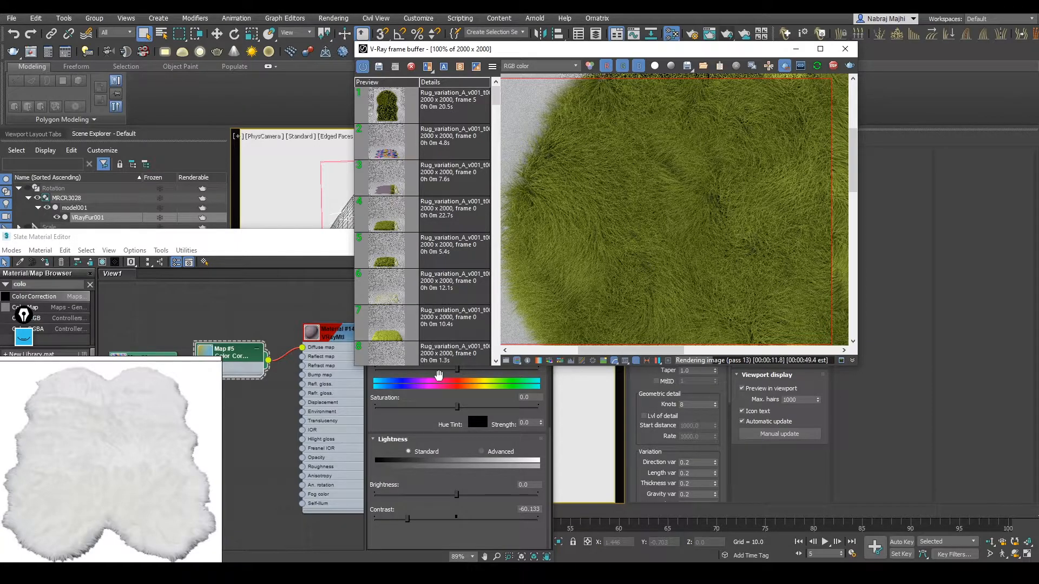
Compare the newest saved render in the history with the current one, sliding the divider to the rug's left edge
right_click(435, 108)
left_click(449, 125)
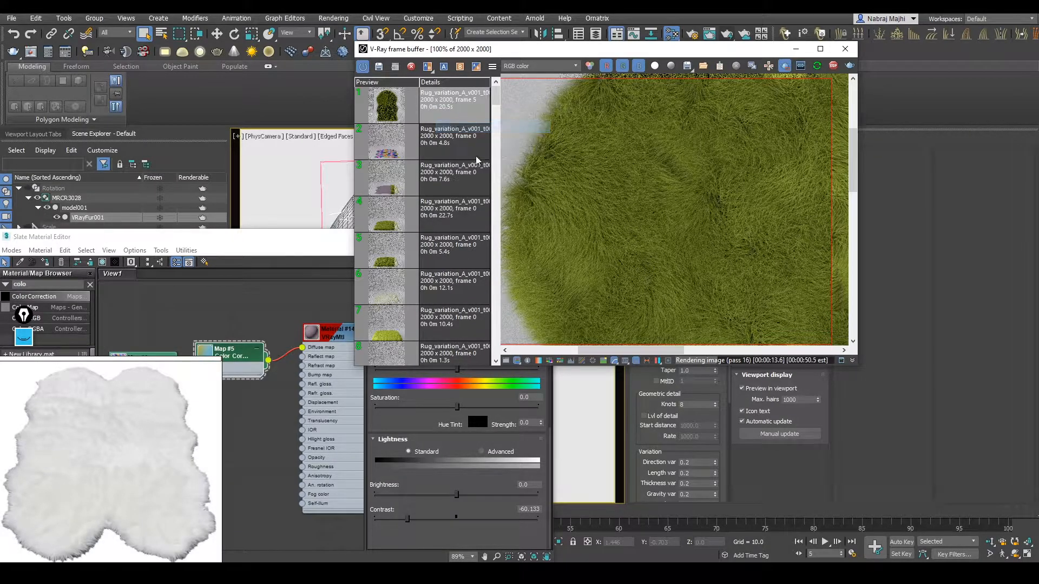
scroll(675, 245, "down", 1)
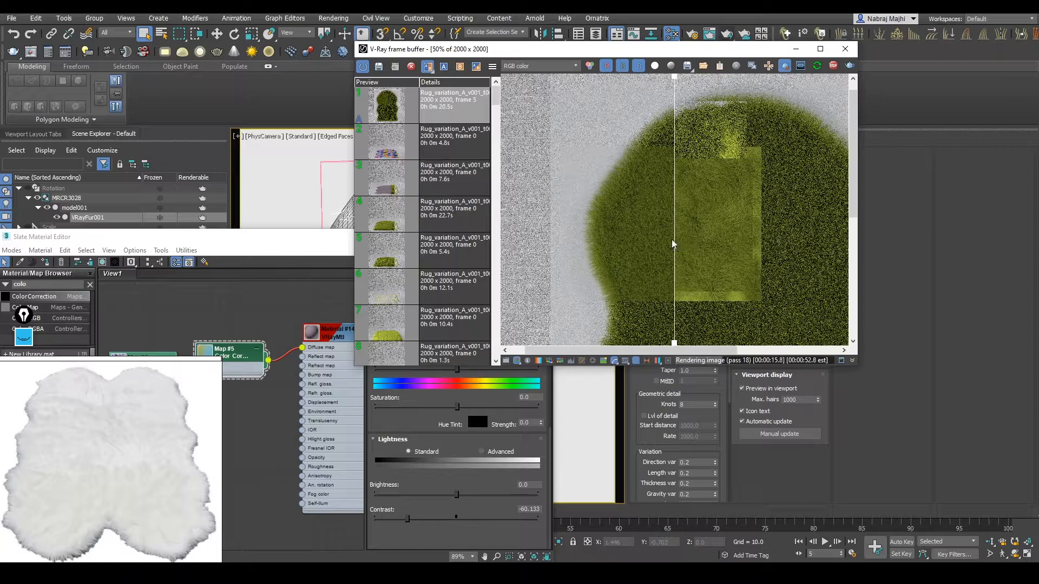
left_click_drag(675, 261, 595, 266)
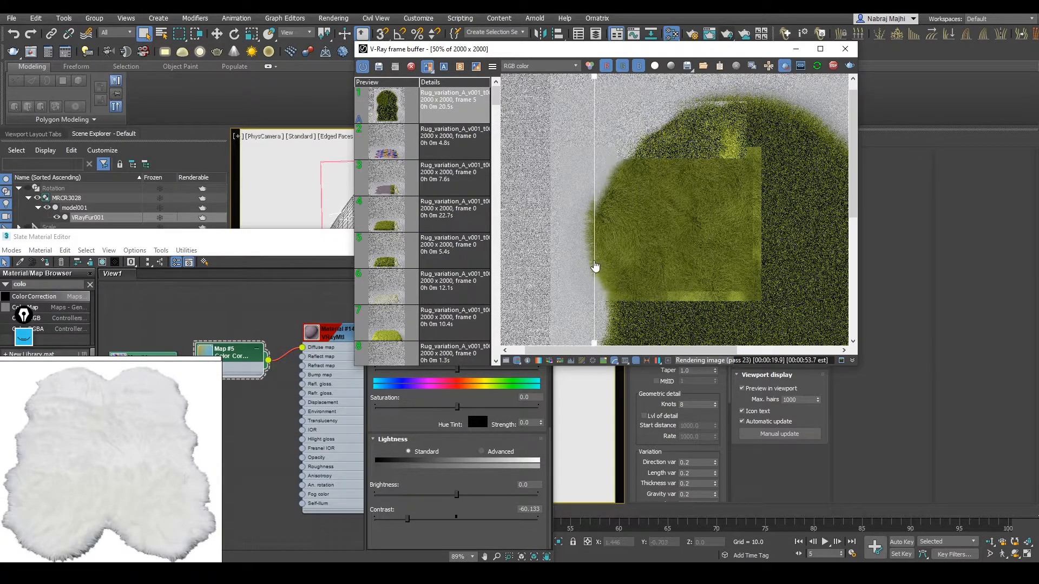
scroll(751, 246, "up", 2)
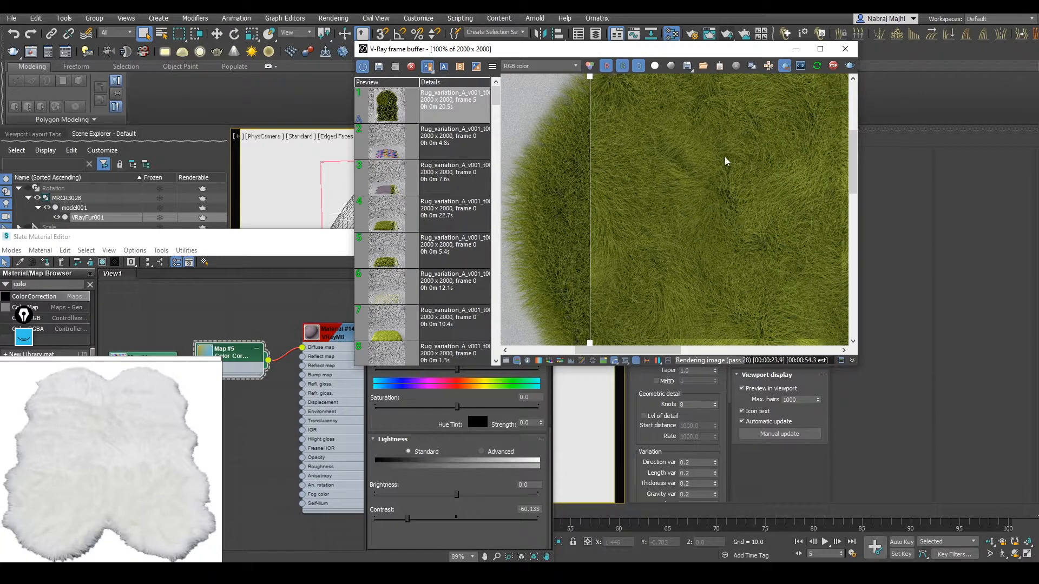
scroll(706, 223, "down", 2)
left_click_drag(700, 52, 521, 92)
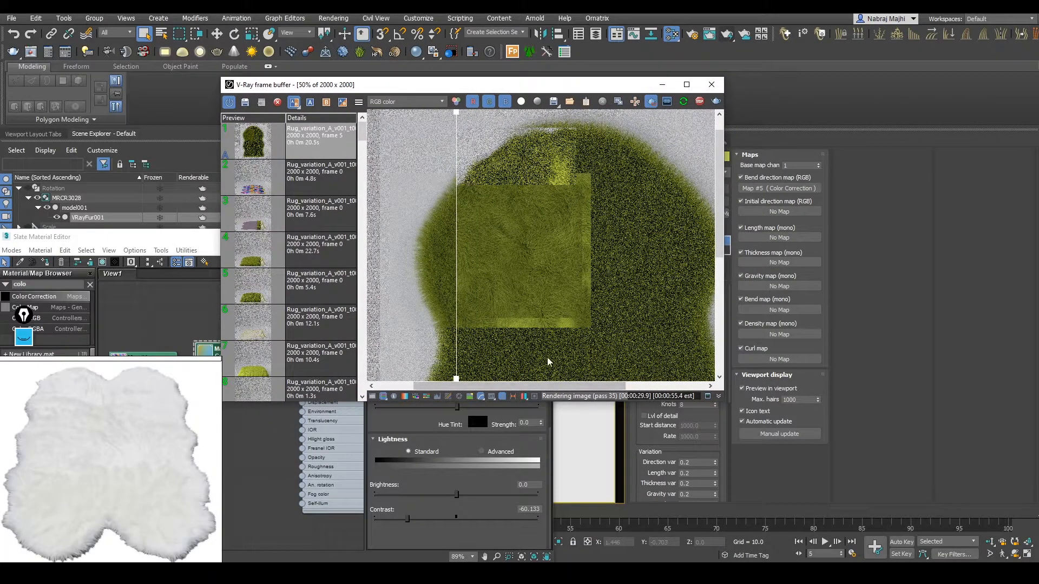
left_click(465, 575)
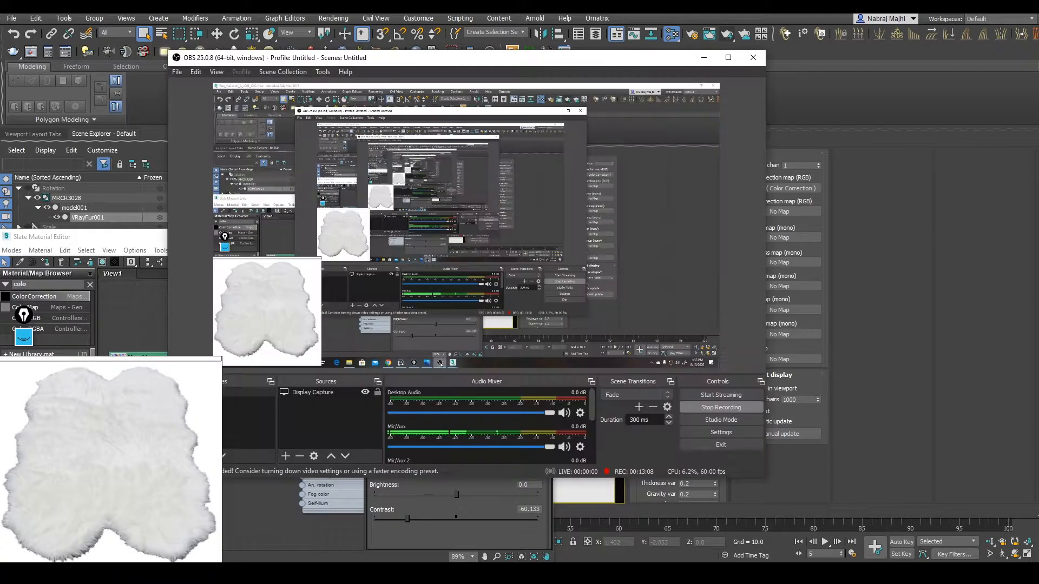
left_click(464, 574)
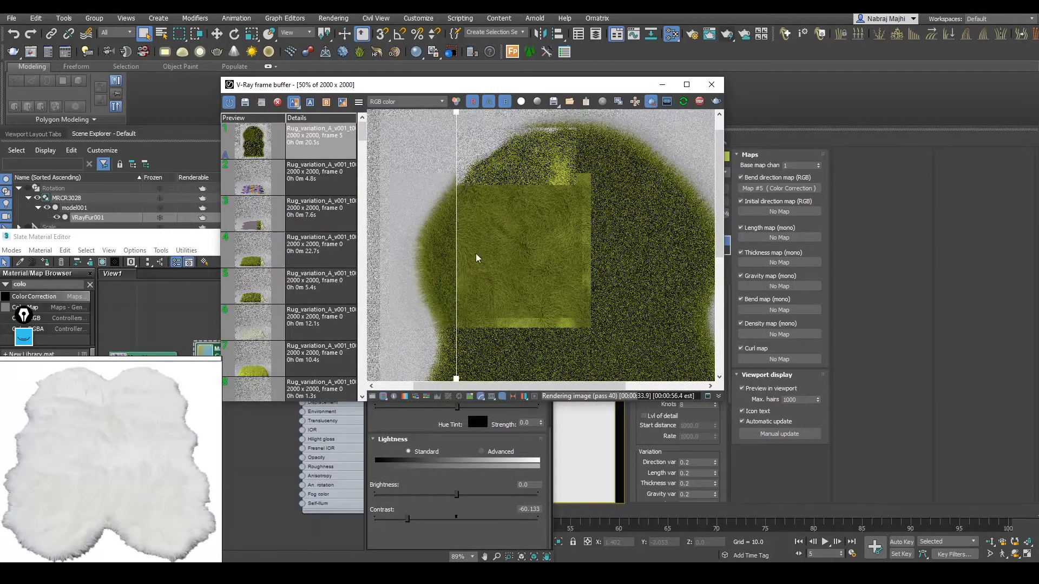
scroll(503, 261, "up", 2)
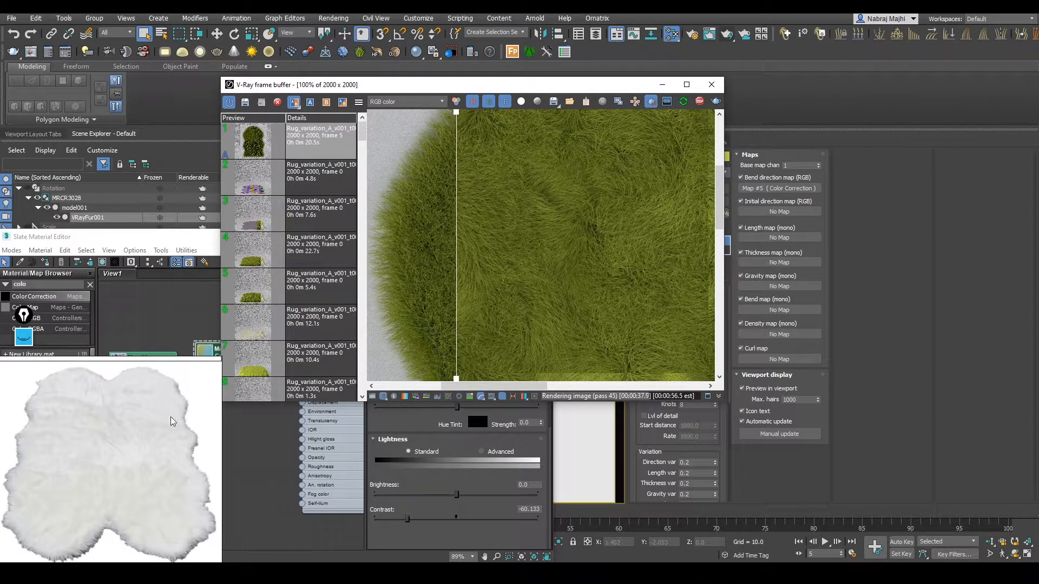
Set the 10.5.3-bend-map.jpg bitmap's real-world size to 70 in both width and height
left_click(167, 238)
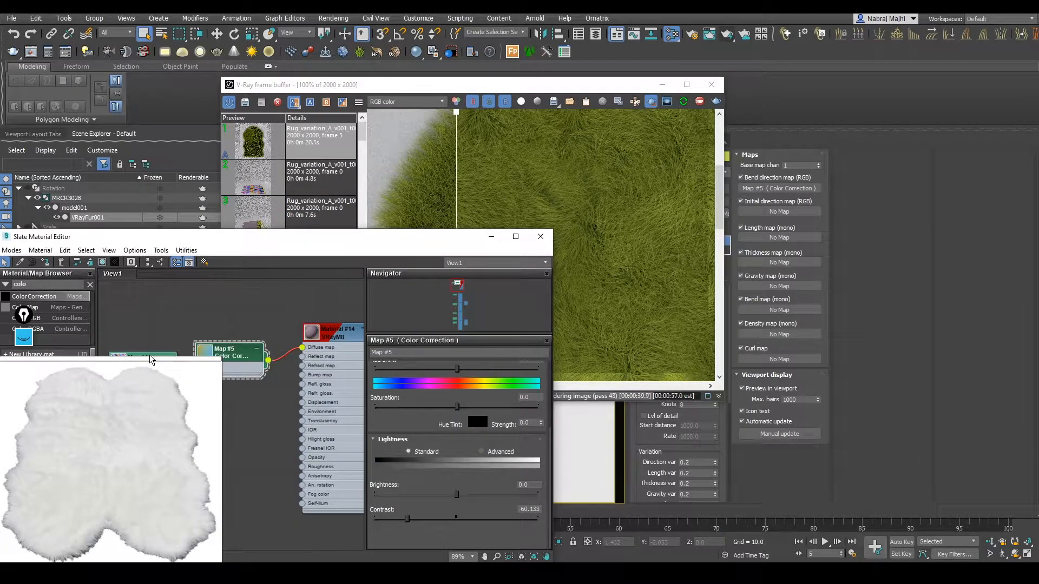
left_click_drag(151, 357, 150, 318)
double_click(150, 318)
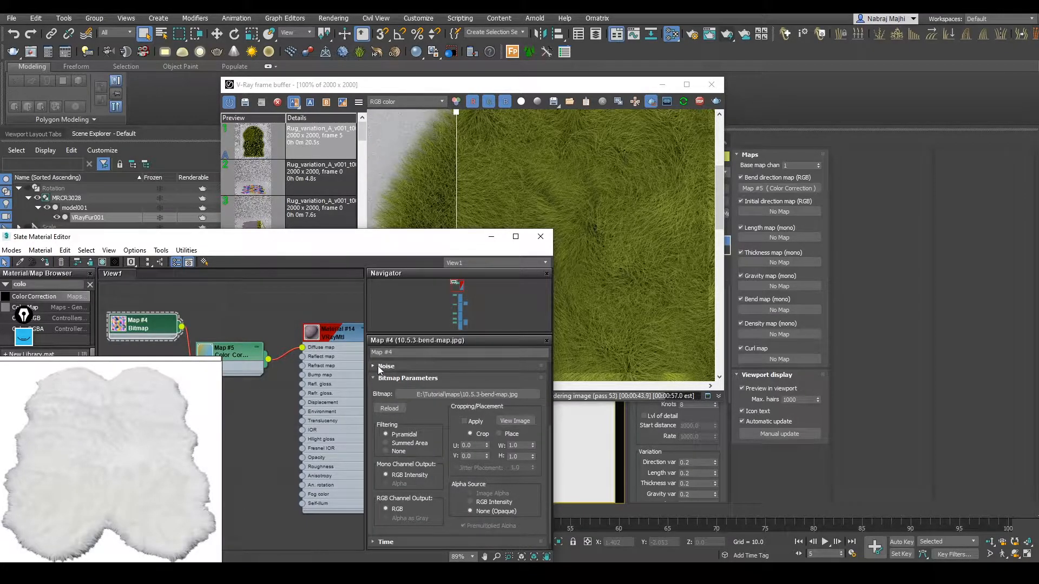
scroll(427, 476, "up", 4)
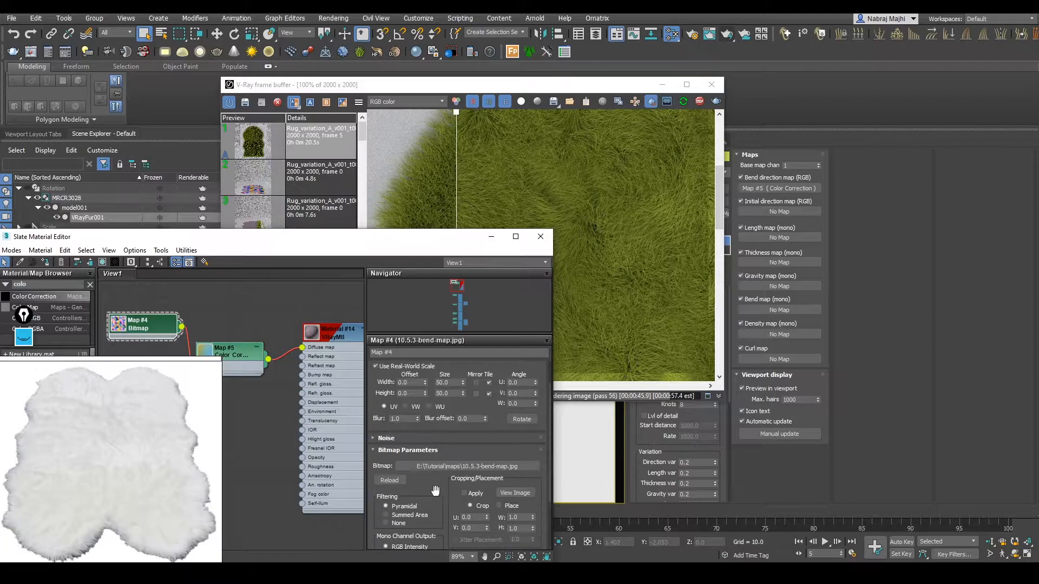
double_click(450, 420)
type("70")
key("Tab")
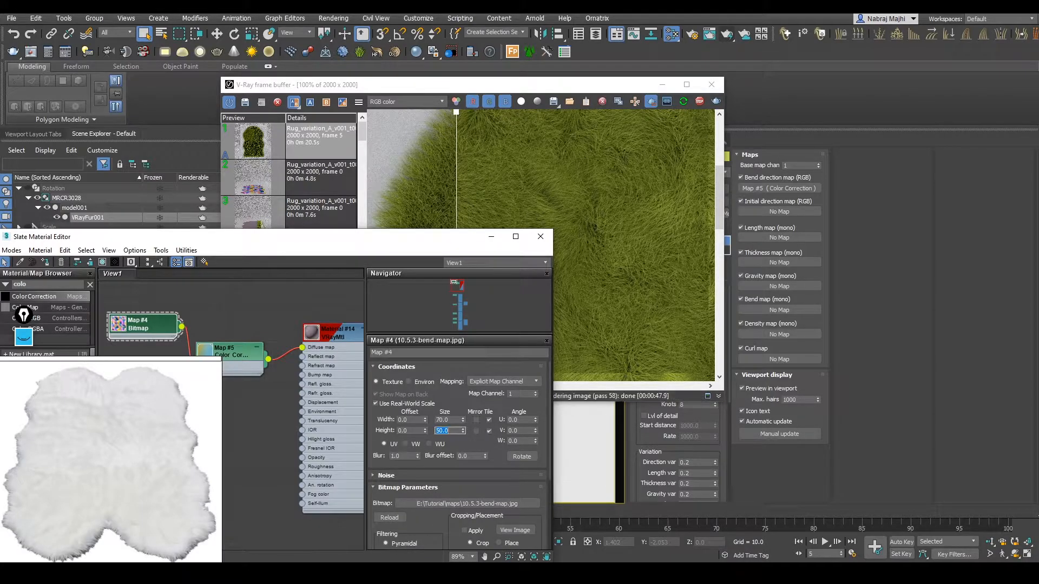
type("70")
key("Return")
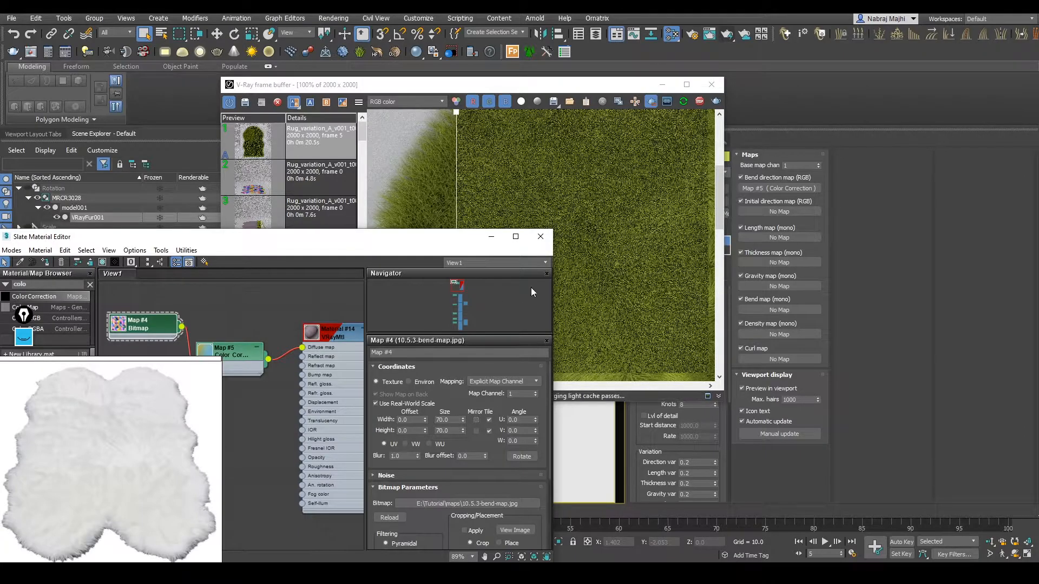
Inspect the refreshed render to judge how the larger bend map pattern shapes the fur
left_click(628, 297)
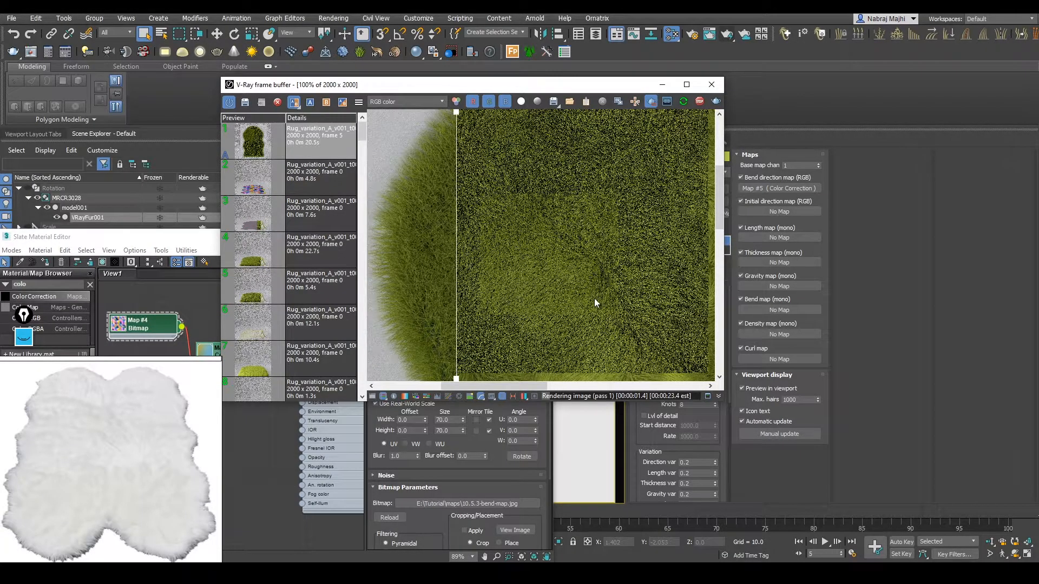
scroll(593, 298, "down", 1)
scroll(519, 288, "up", 1)
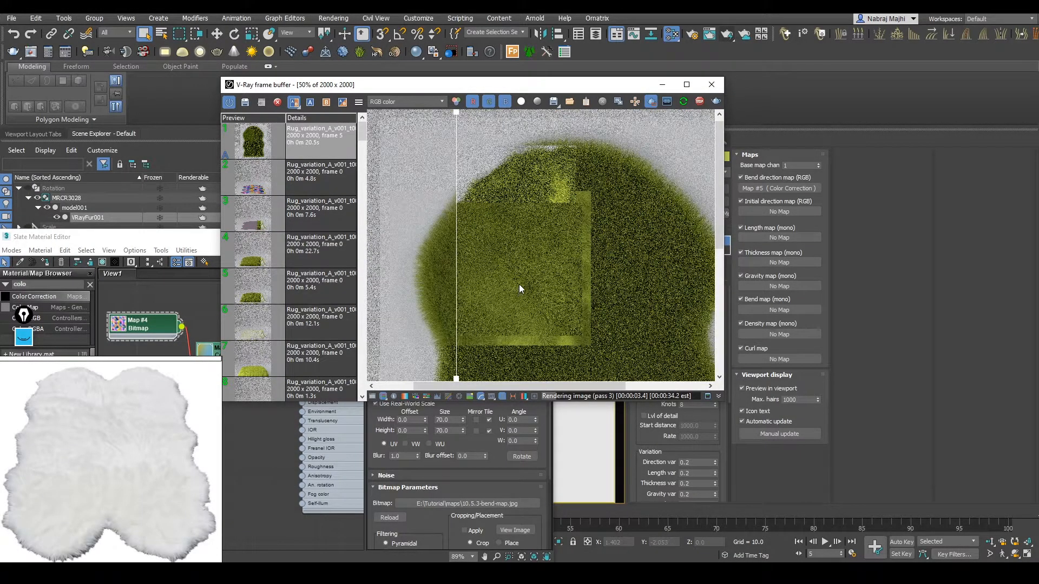
double_click(515, 288)
double_click(515, 287)
Move the reference image and frame buffer aside, and line the bend map's Bitmap node up with the Color Correction node
left_click(145, 325)
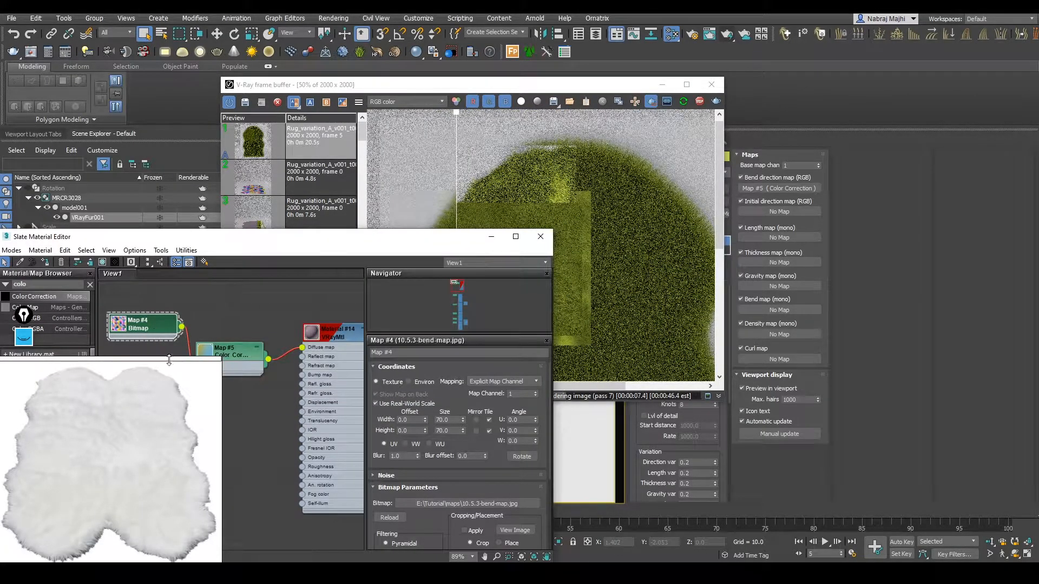
left_click_drag(184, 358, 184, 416)
left_click_drag(153, 332, 152, 366)
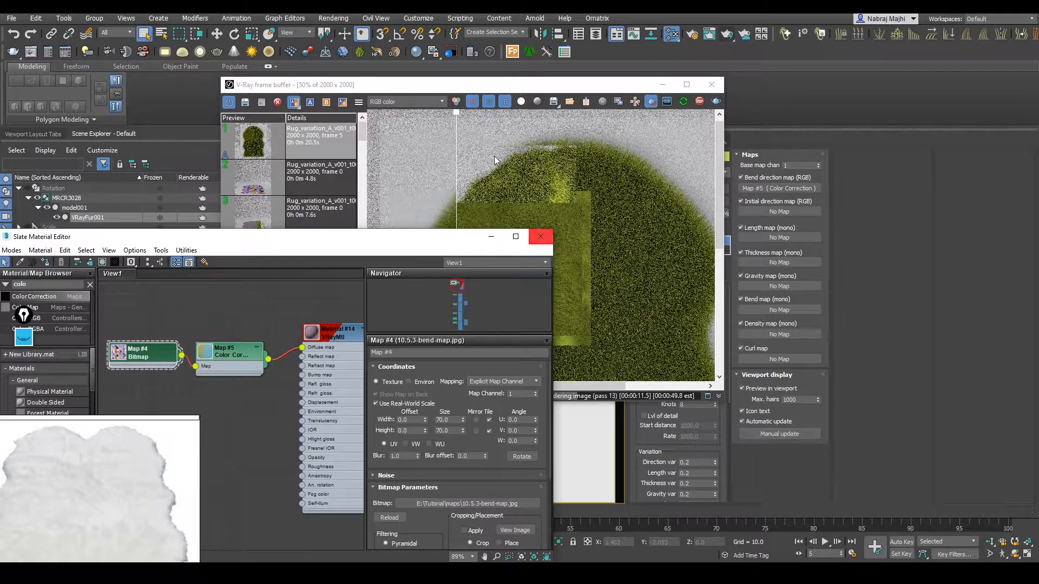
left_click_drag(473, 87, 524, 71)
scroll(593, 254, "up", 1)
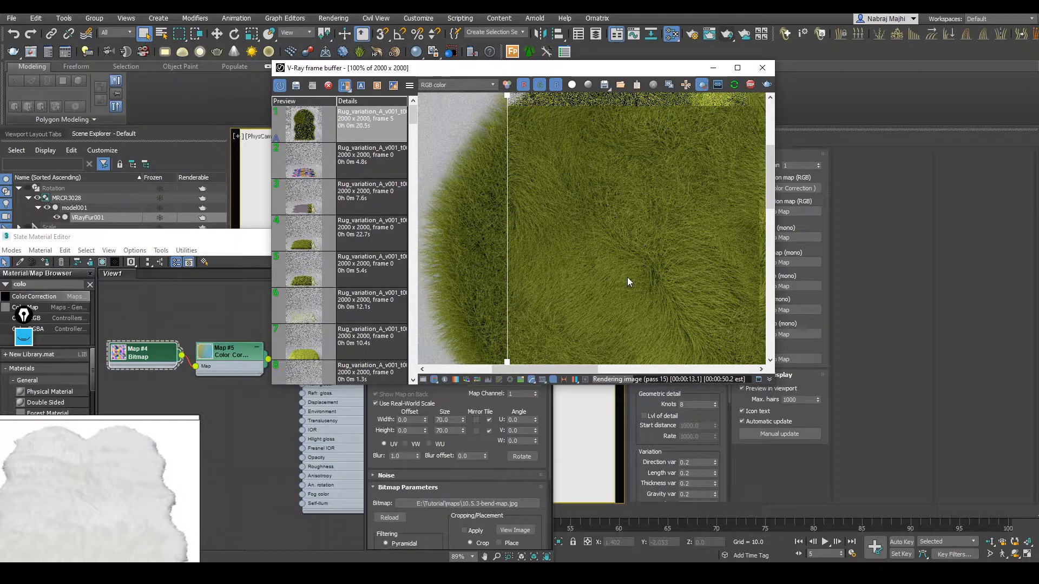
scroll(628, 277, "down", 1)
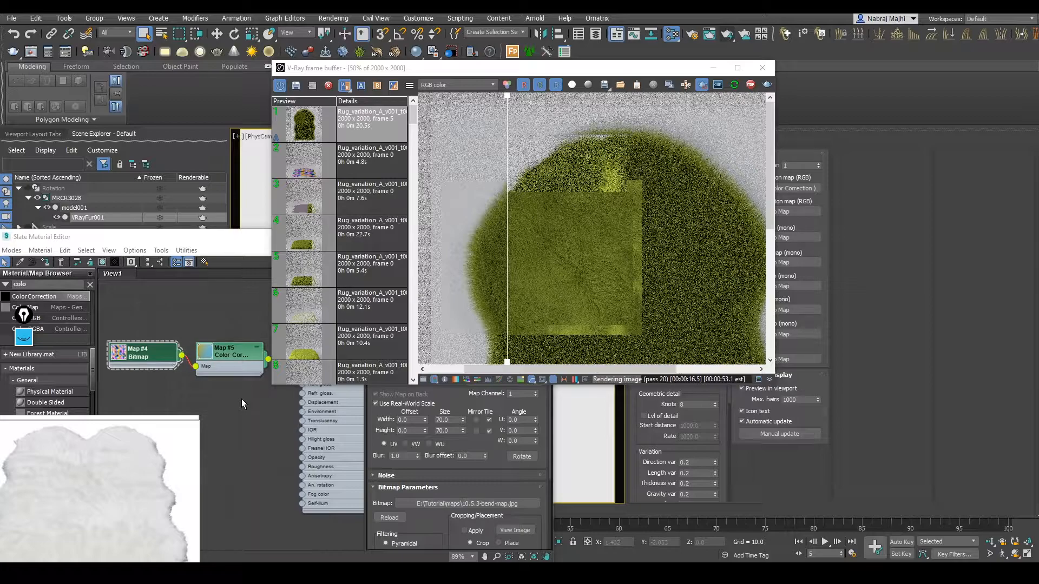
Disconnect the Color Correction map from Material #14's diffuse map and check the fur in the render
left_click(241, 398)
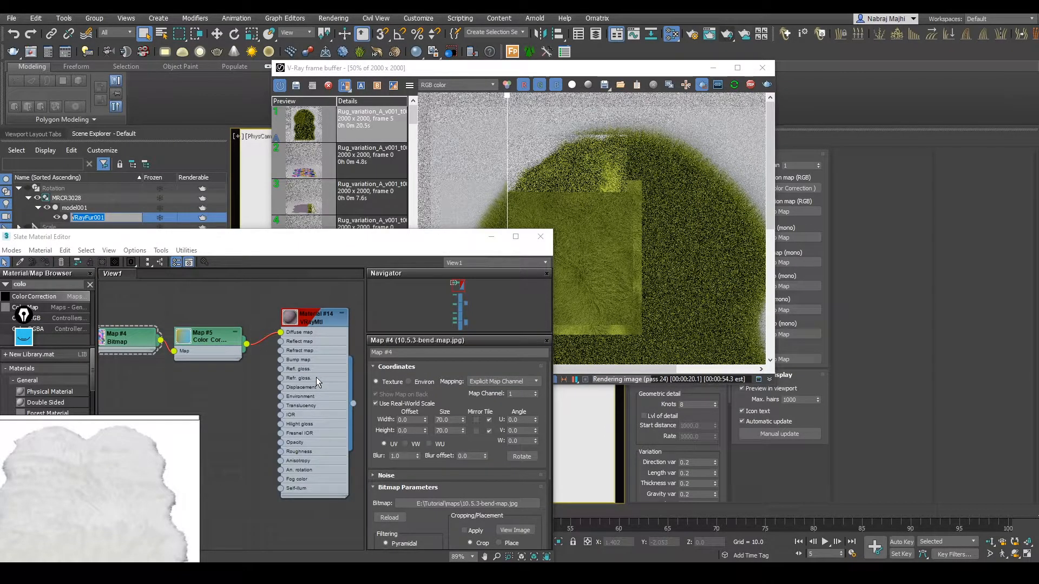
left_click(594, 301)
scroll(615, 278, "up", 1)
scroll(606, 278, "down", 1)
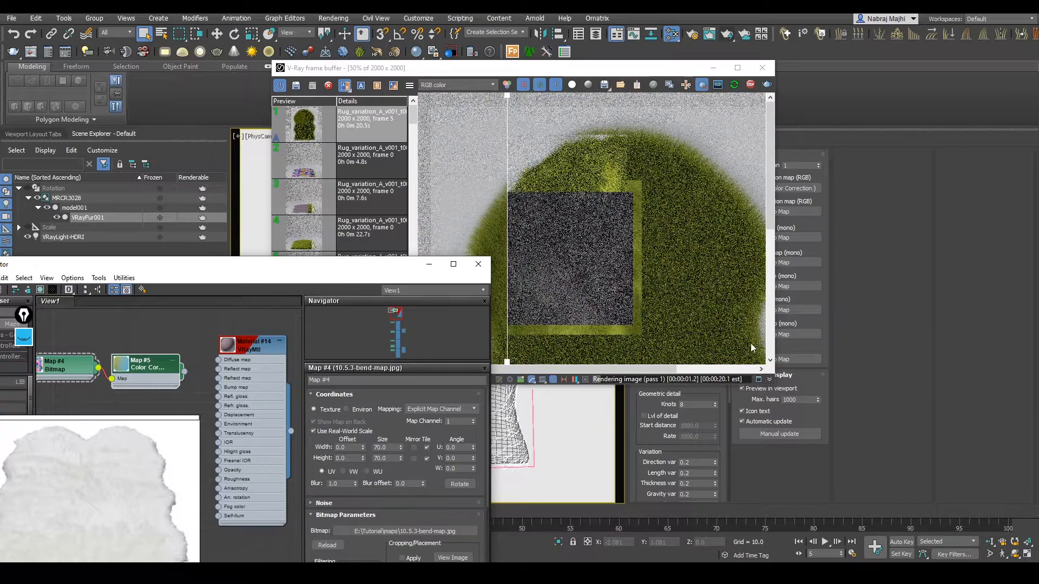
double_click(589, 273)
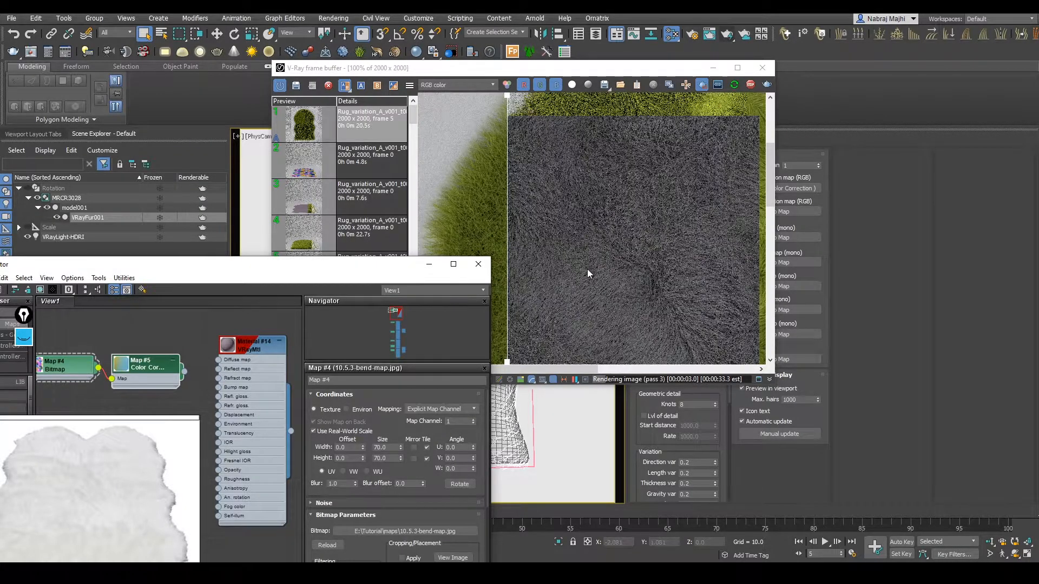
Find the VRayColor map in the material browser and connect a new one to Material #14's diffuse map
left_click_drag(108, 266, 139, 241)
left_click_drag(42, 241, 74, 243)
double_click(42, 287)
left_click(42, 287)
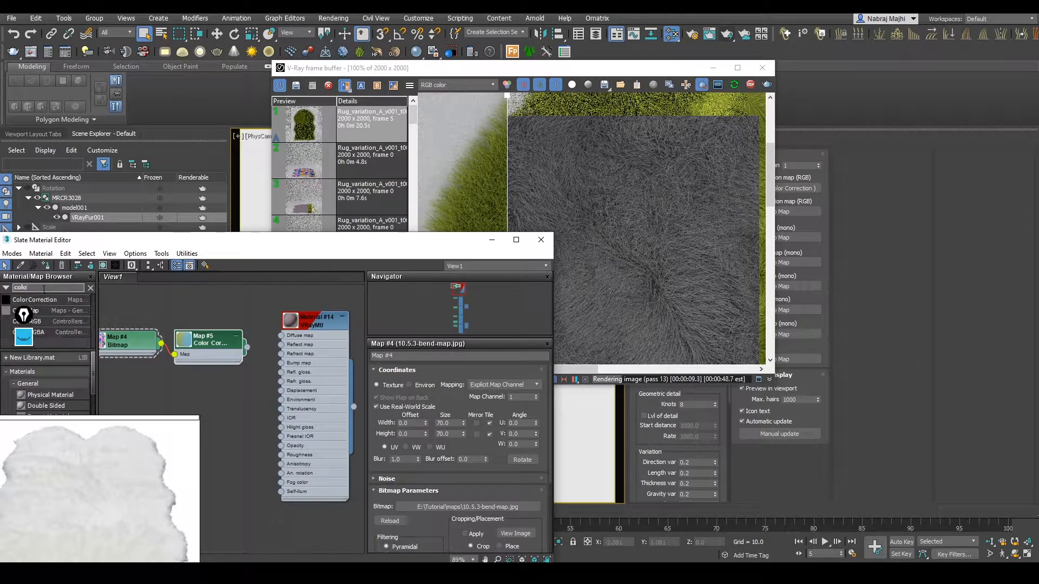
key("BackSpace")
key("BackSpace")
key("BackSpace")
key("BackSpace")
type("vrayc")
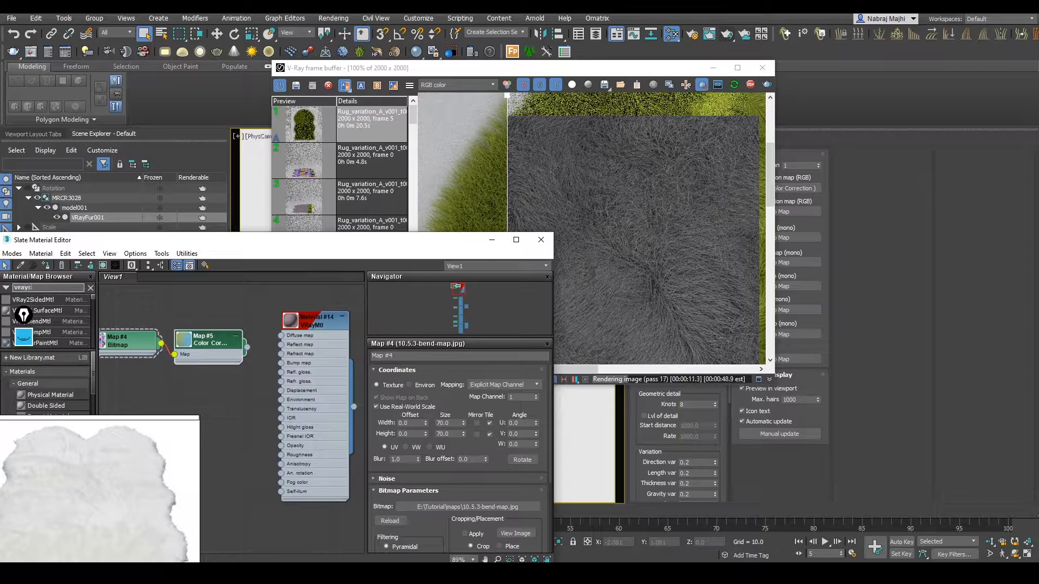
type("olo")
left_click_drag(44, 302, 281, 336)
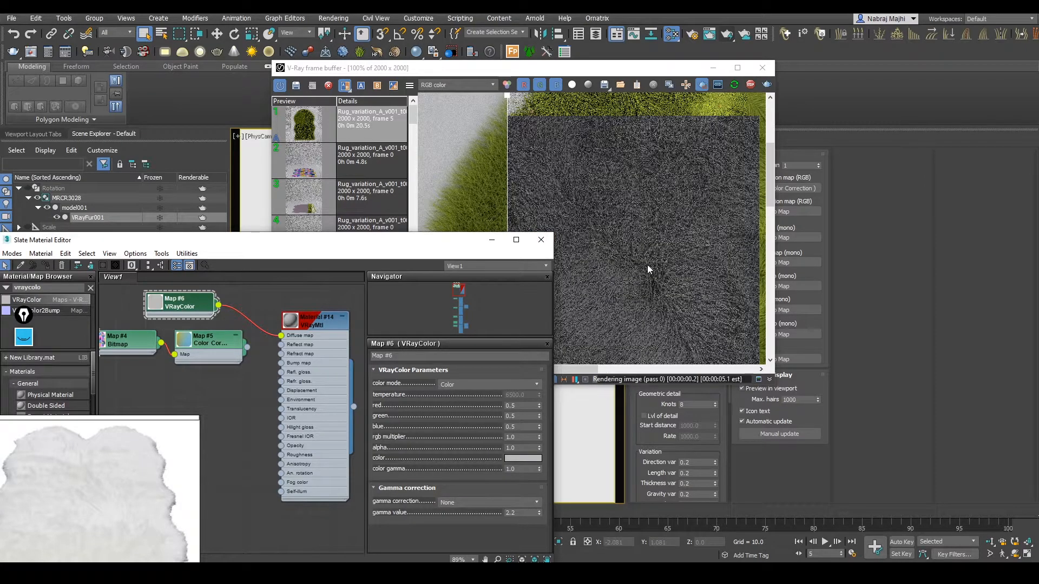
Turn off the A/B render comparison and check the gray fur across the whole render region
scroll(647, 265, "down", 2)
left_click(619, 274)
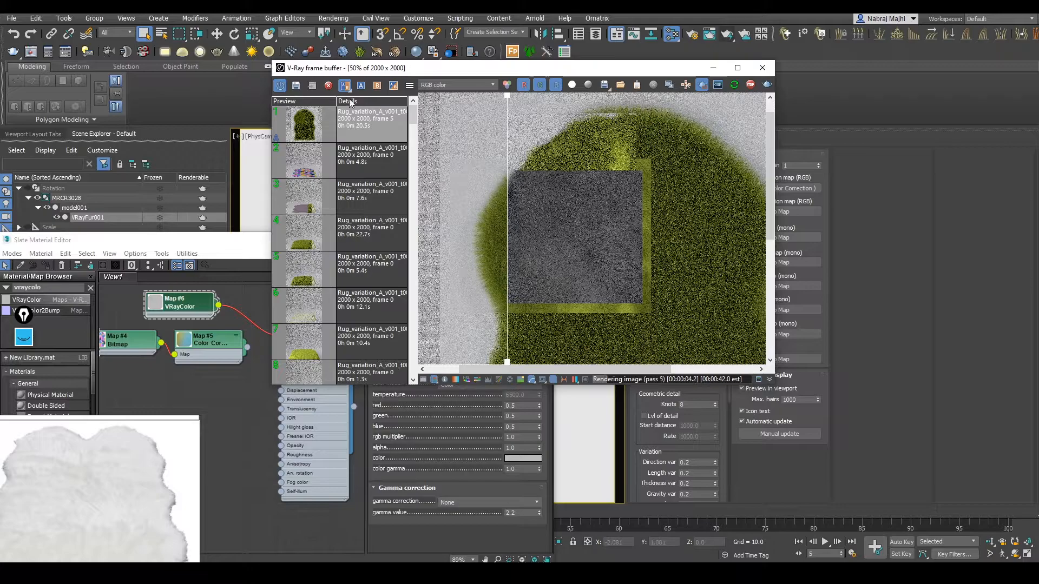
left_click(345, 87)
scroll(570, 263, "up", 2)
scroll(581, 268, "down", 2)
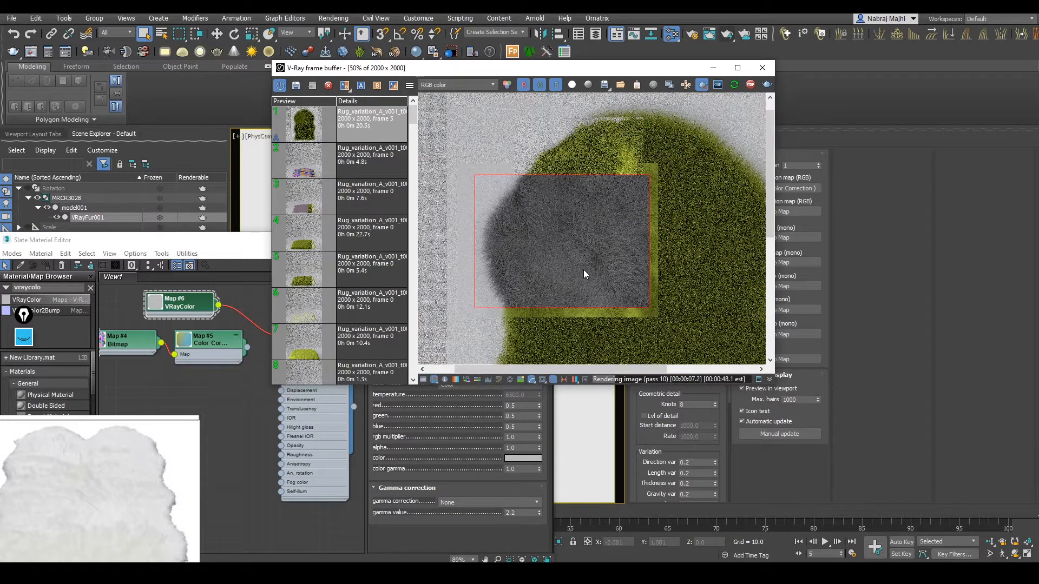
Set the VRayColor map's color to pure white (255, 255, 255) and preview it in the render region
left_click(193, 309)
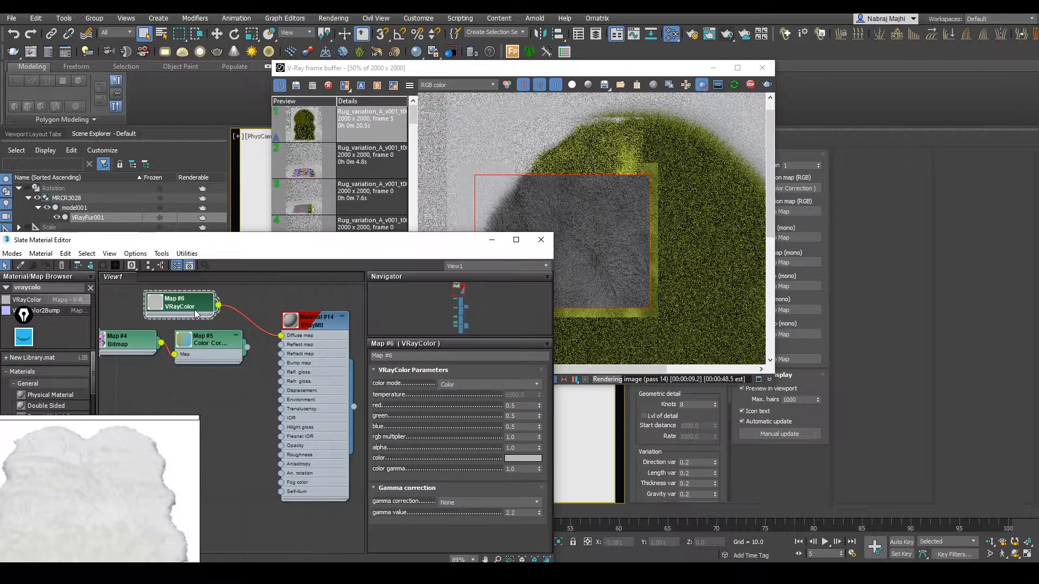
left_click(515, 460)
left_click_drag(391, 125, 452, 132)
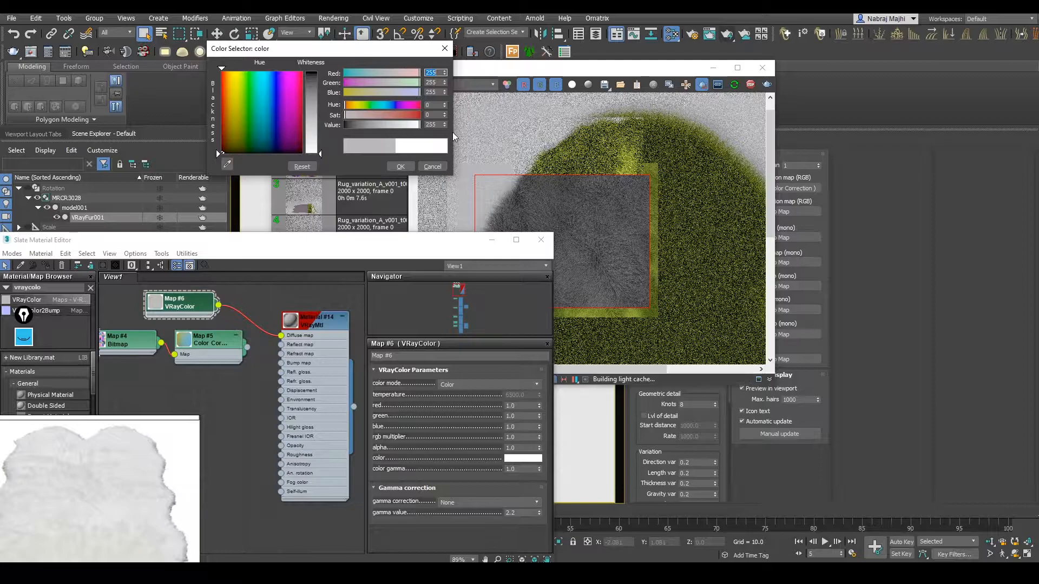
left_click(400, 166)
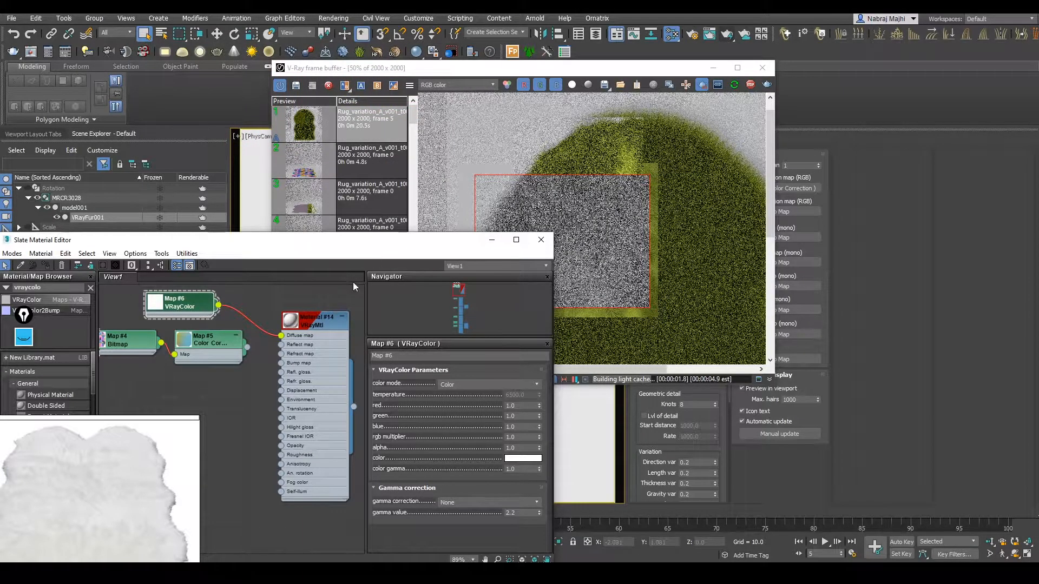
left_click_drag(475, 241, 392, 341)
scroll(567, 258, "down", 1)
scroll(566, 254, "up", 1)
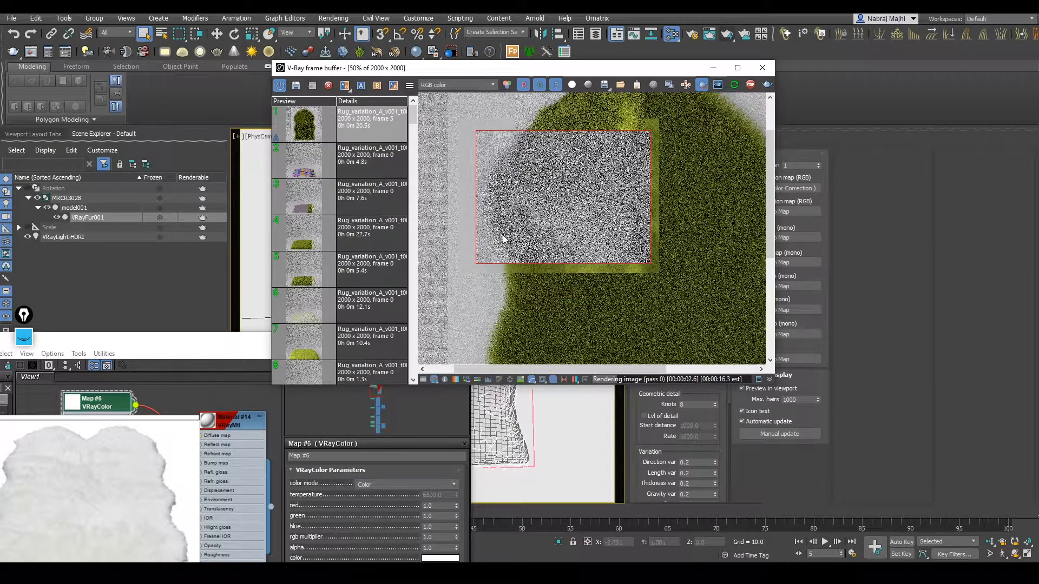
Stop the interactive preview and try a production render of the current region
left_click(751, 84)
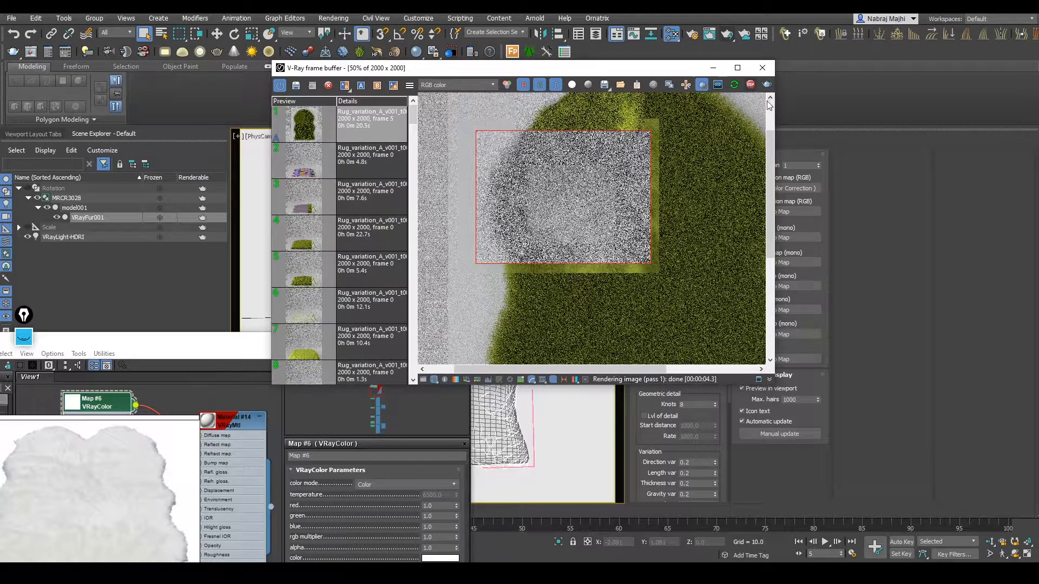
left_click(766, 85)
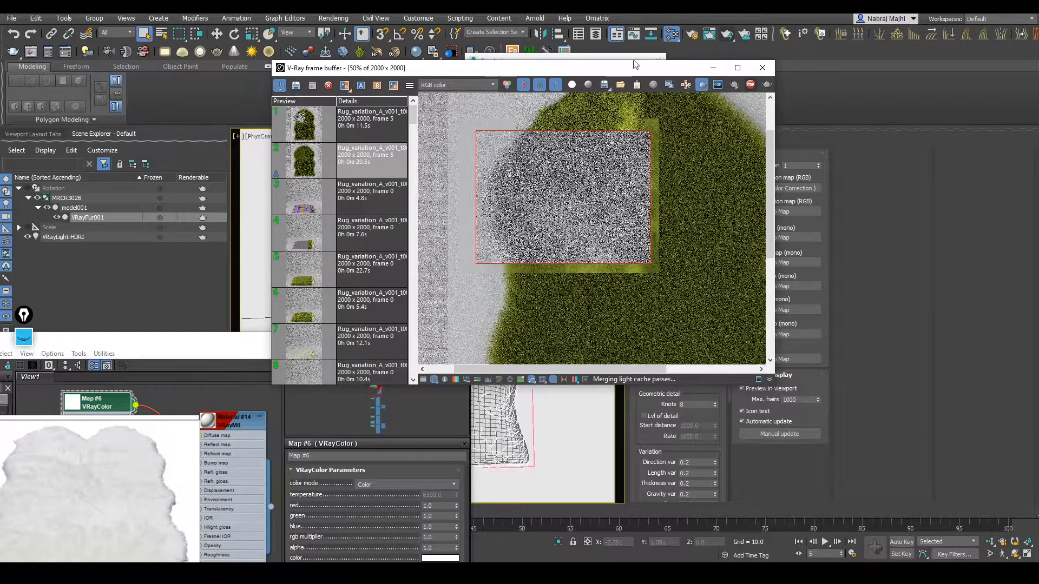
left_click(691, 36)
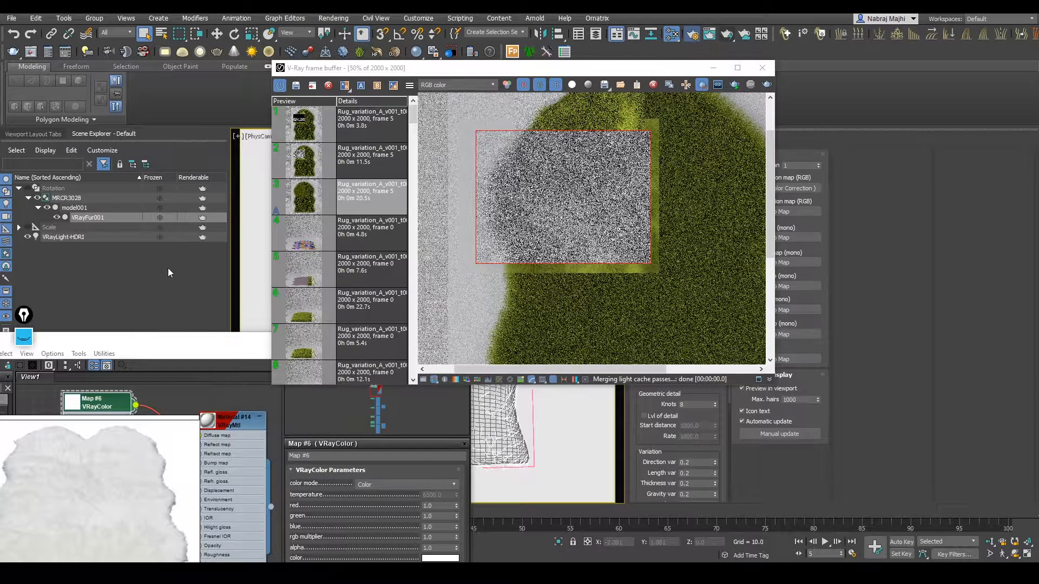
Set V-Ray's image sampler to Bucket with a maximum of 4 subdivs and render the region
key("F10")
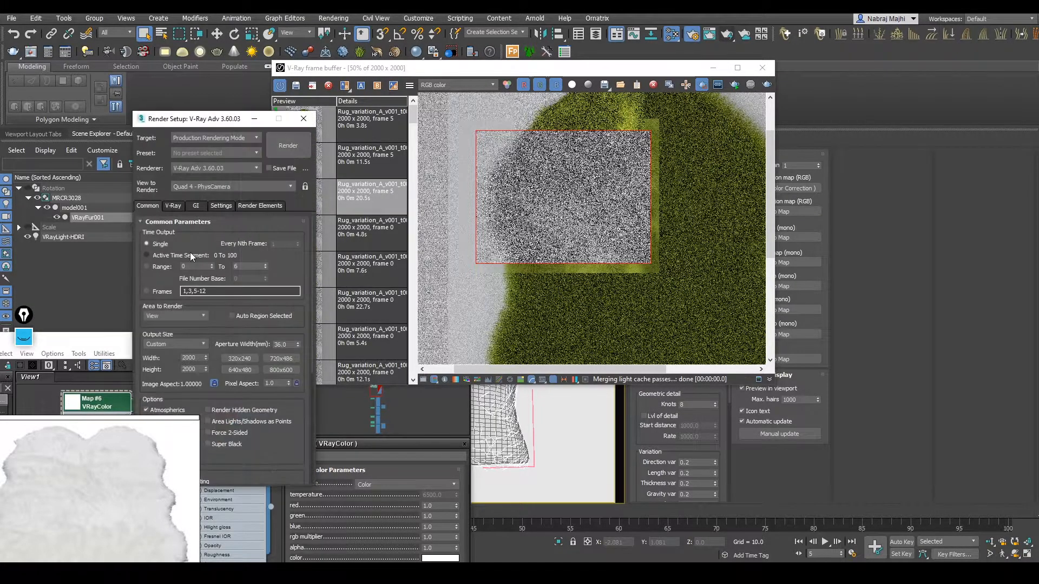
left_click(173, 205)
left_click(189, 282)
left_click(184, 292)
key("Tab")
type("4")
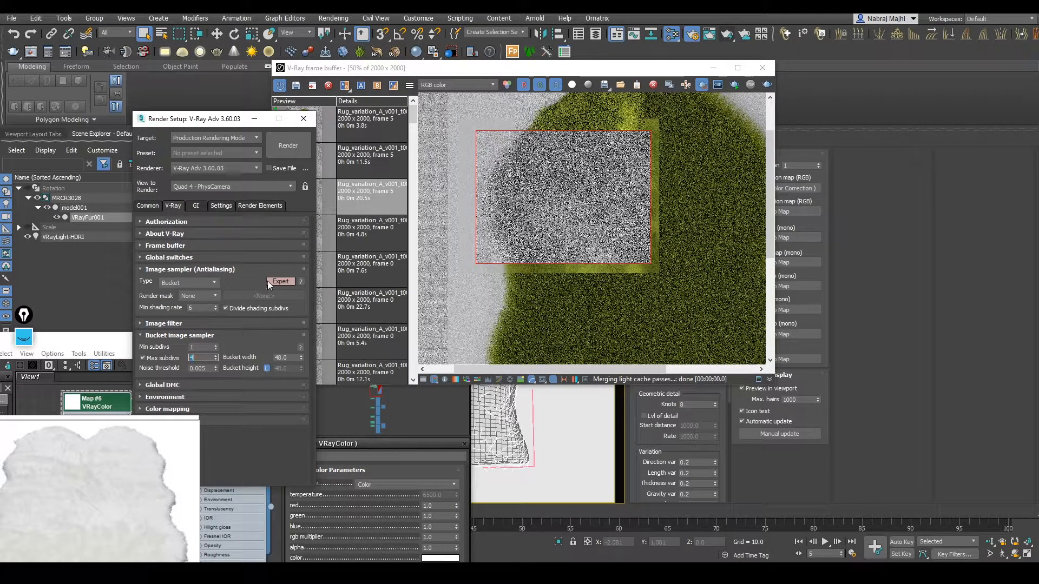
left_click(279, 148)
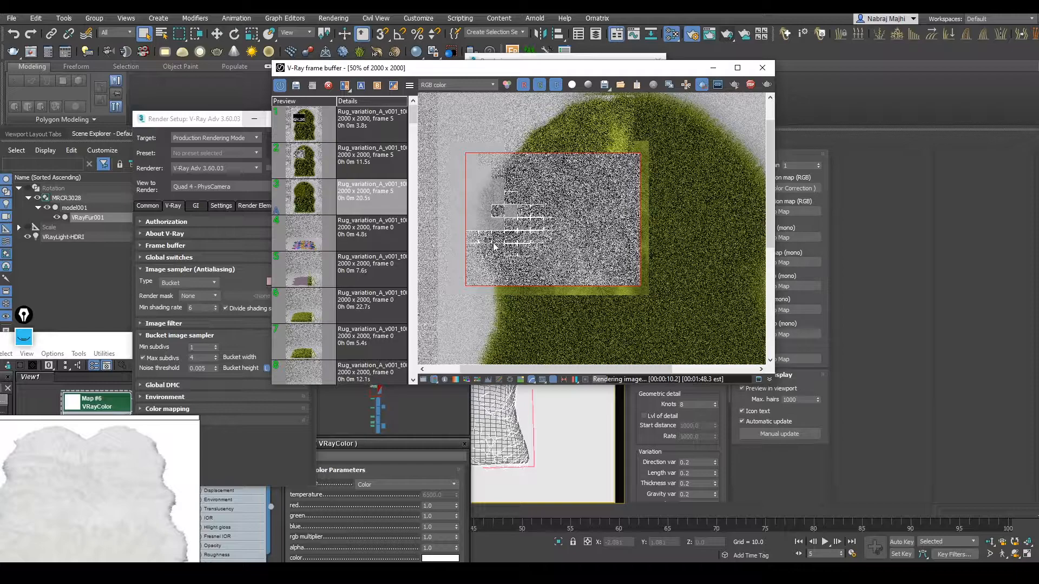
Load dirt .png into the duplicated bend-map bitmap and connect it to Material #14's diffuse map
left_click(165, 495)
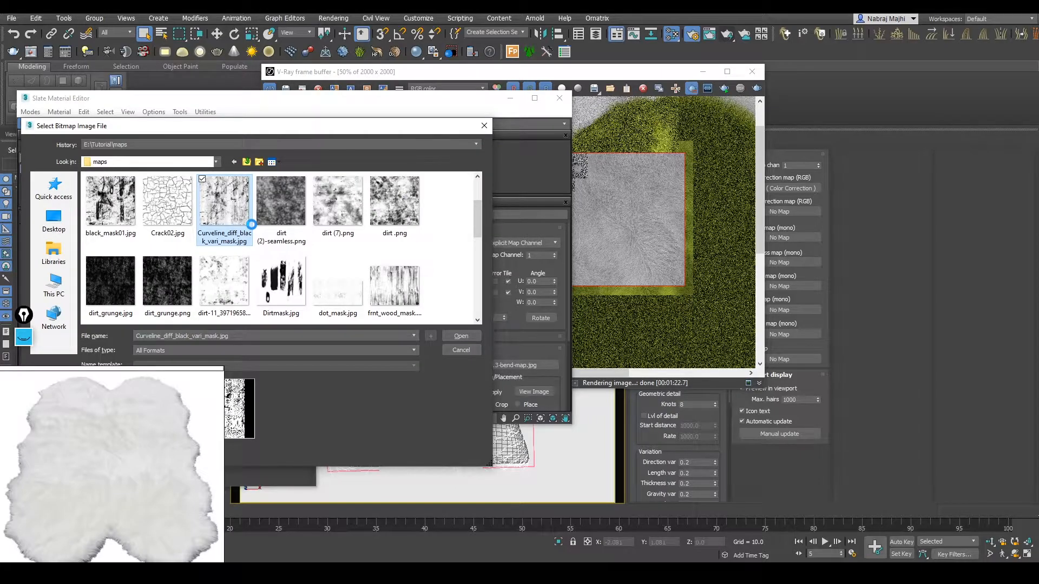
left_click(398, 219)
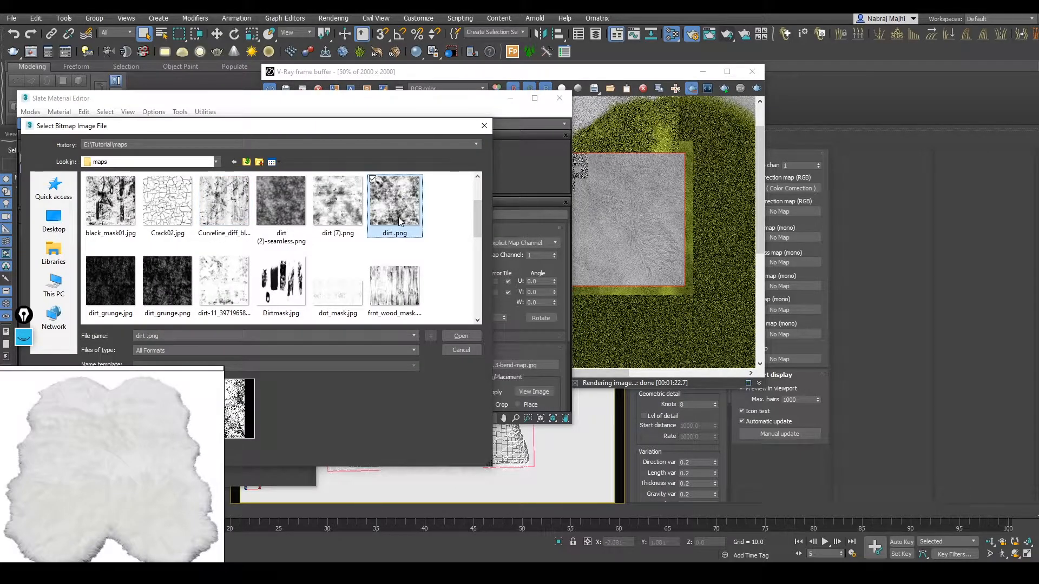
double_click(398, 217)
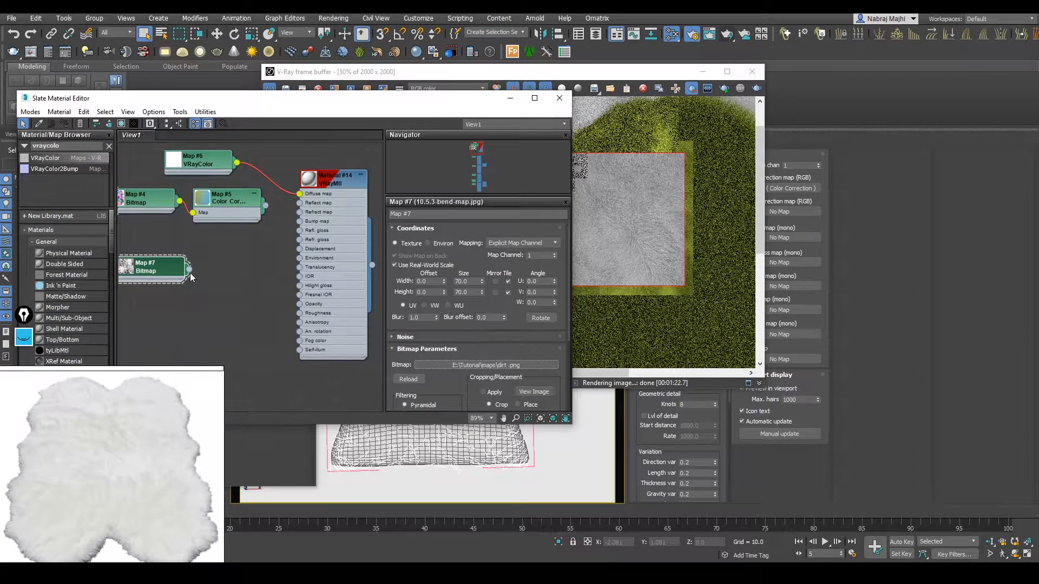
left_click_drag(303, 193, 301, 194)
left_click_drag(461, 102, 397, 232)
Make room around the frame buffer and redraw the render region around the whole rug
left_click_drag(563, 75, 783, 88)
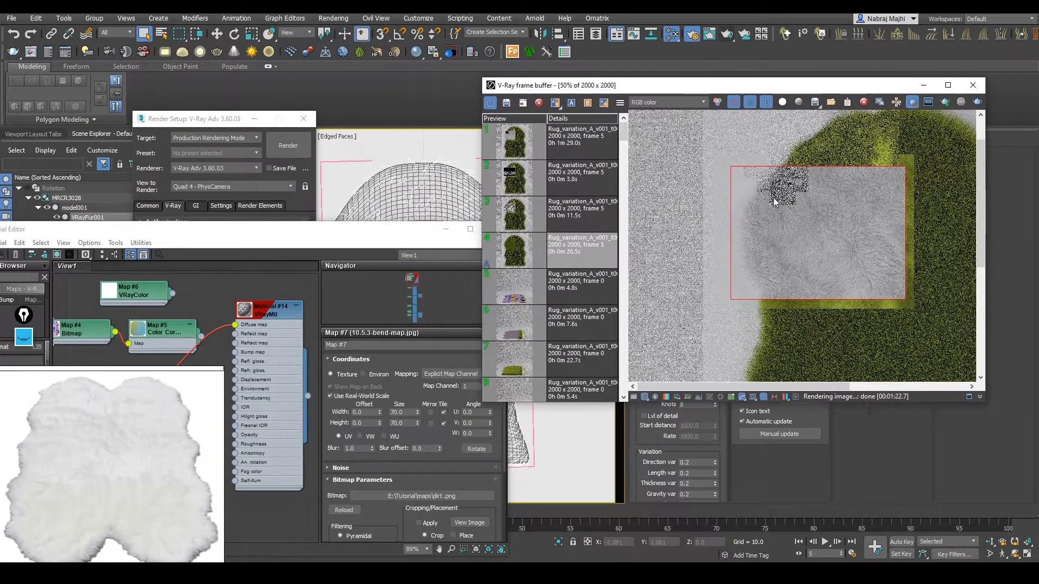
scroll(785, 173, "down", 1)
left_click_drag(382, 226, 436, 341)
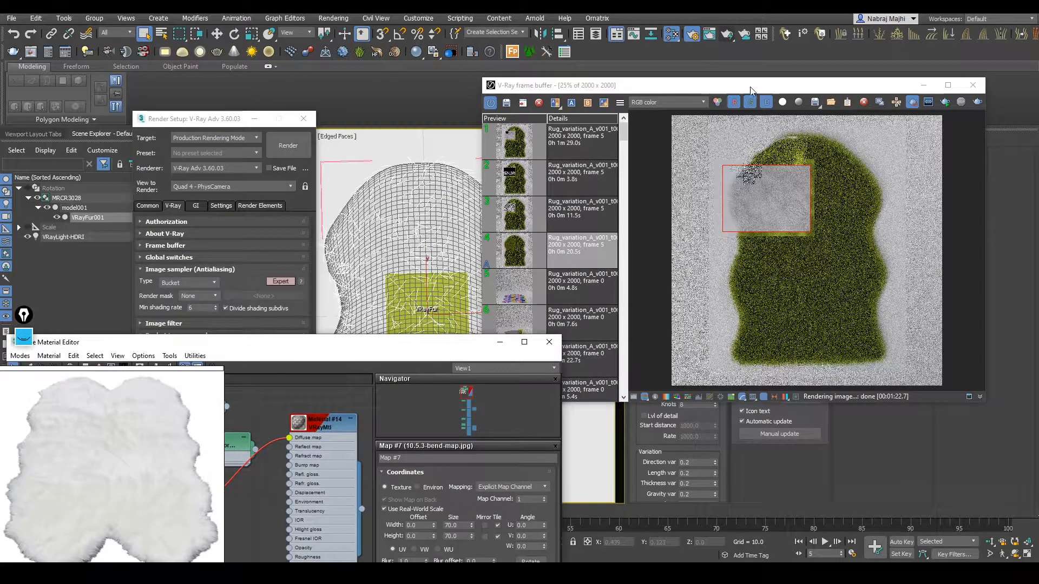
left_click_drag(750, 88, 752, 86)
mouse_move(724, 133)
left_mouse_down()
mouse_move(879, 370)
mouse_move(916, 371)
left_mouse_up()
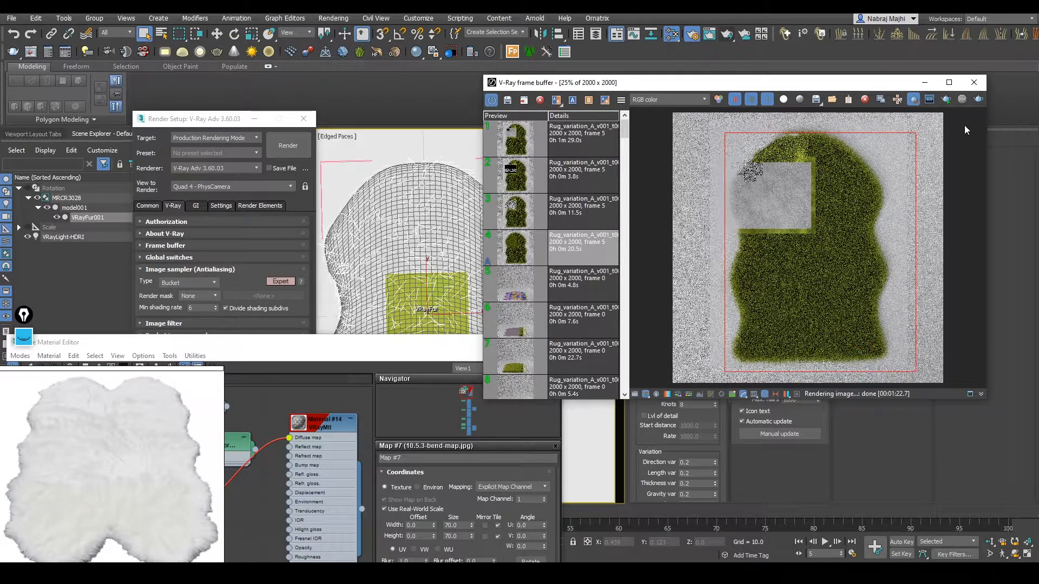
Compare the earlier green fur render with the latest gray one from the render history, examining the fur strands up close
scroll(786, 150, "up", 1)
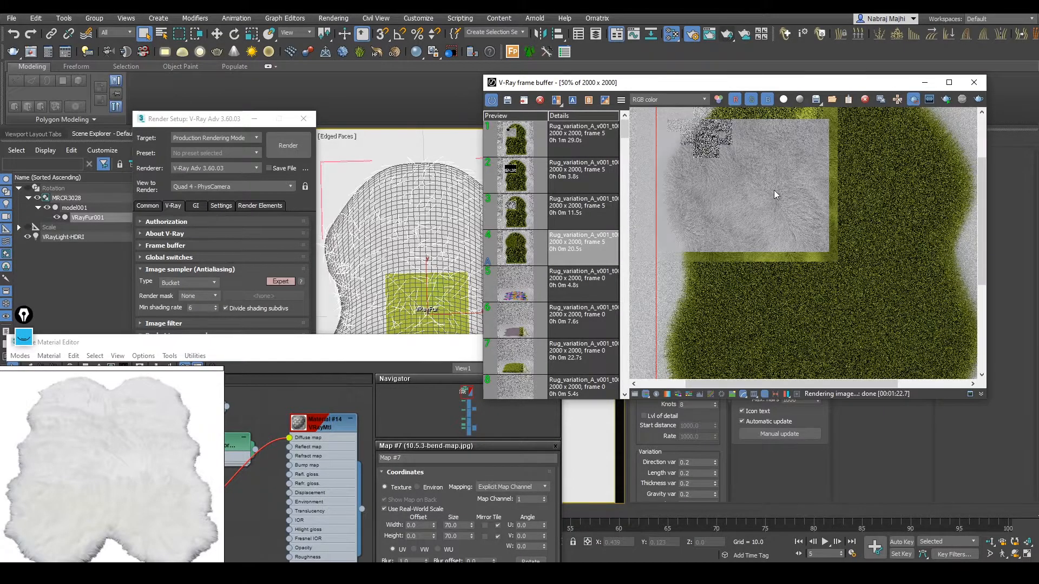
scroll(772, 238, "up", 1)
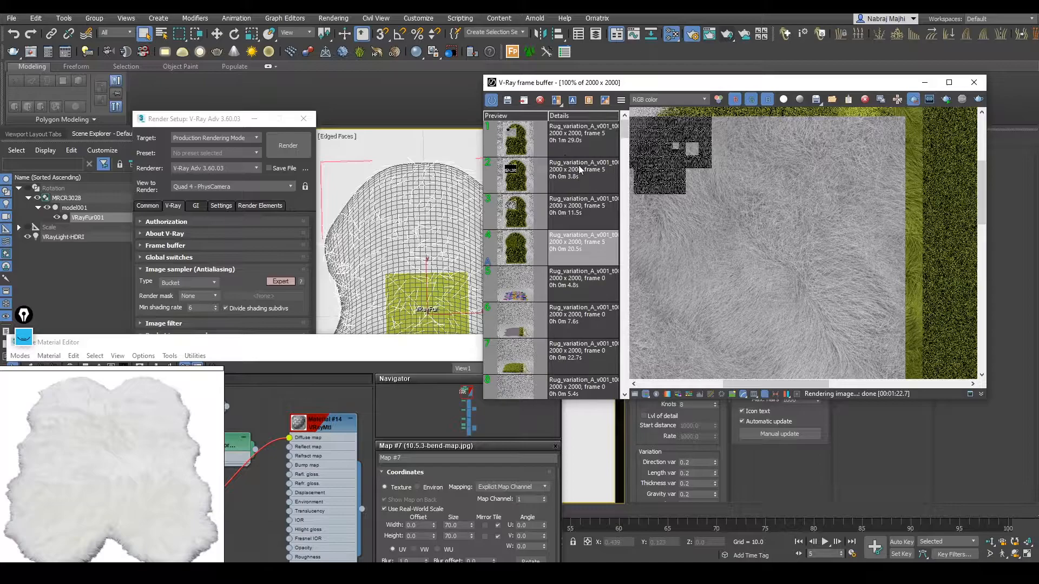
double_click(571, 239)
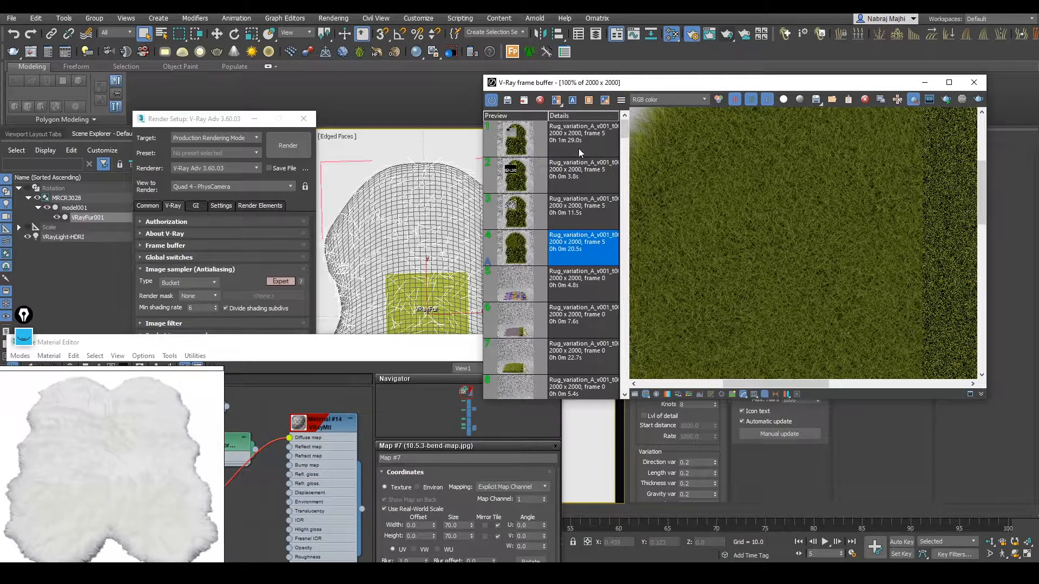
double_click(579, 149)
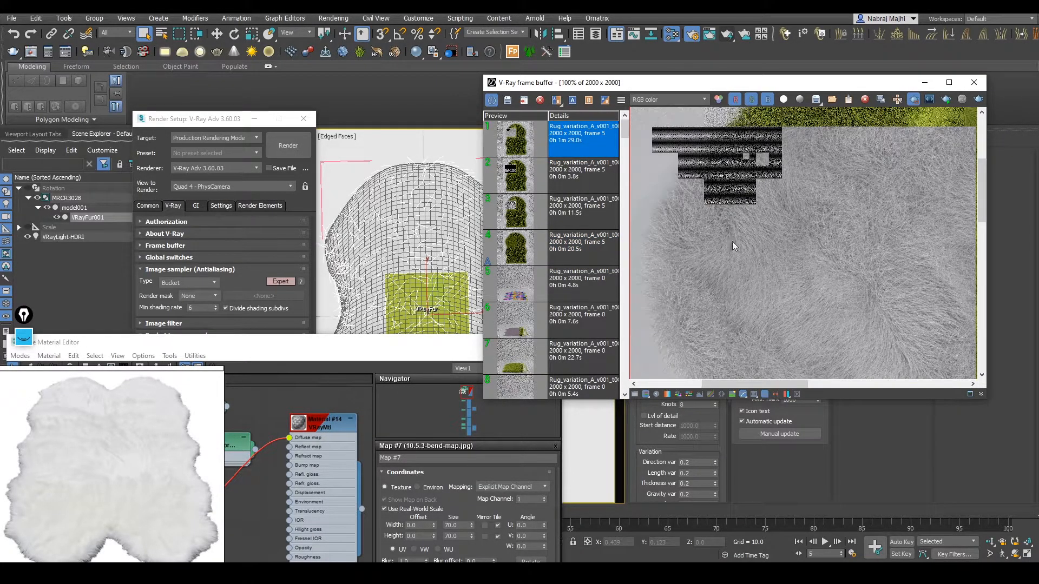
middle_click_drag(852, 300, 806, 242)
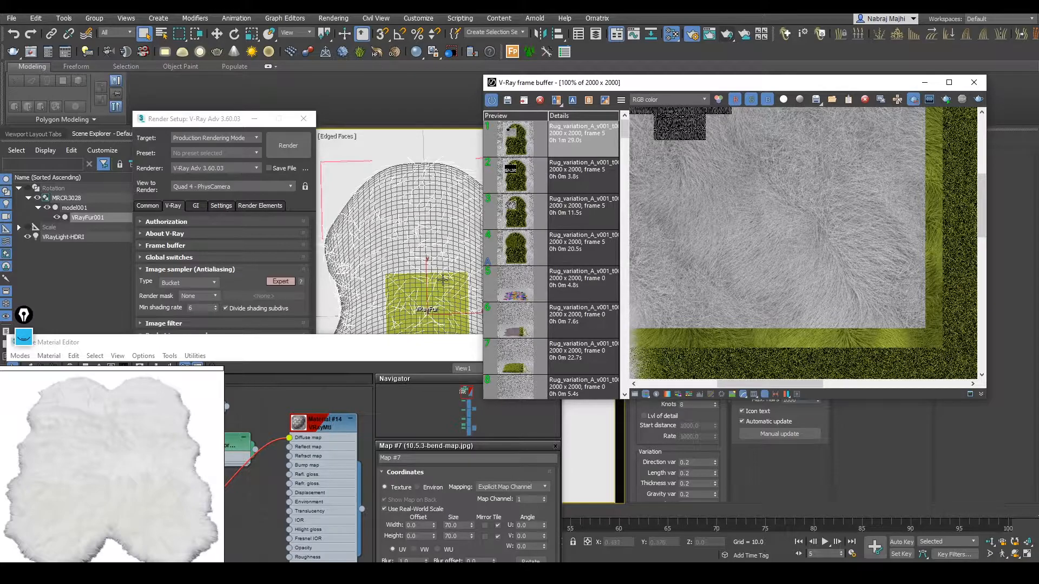
scroll(735, 216, "down", 2)
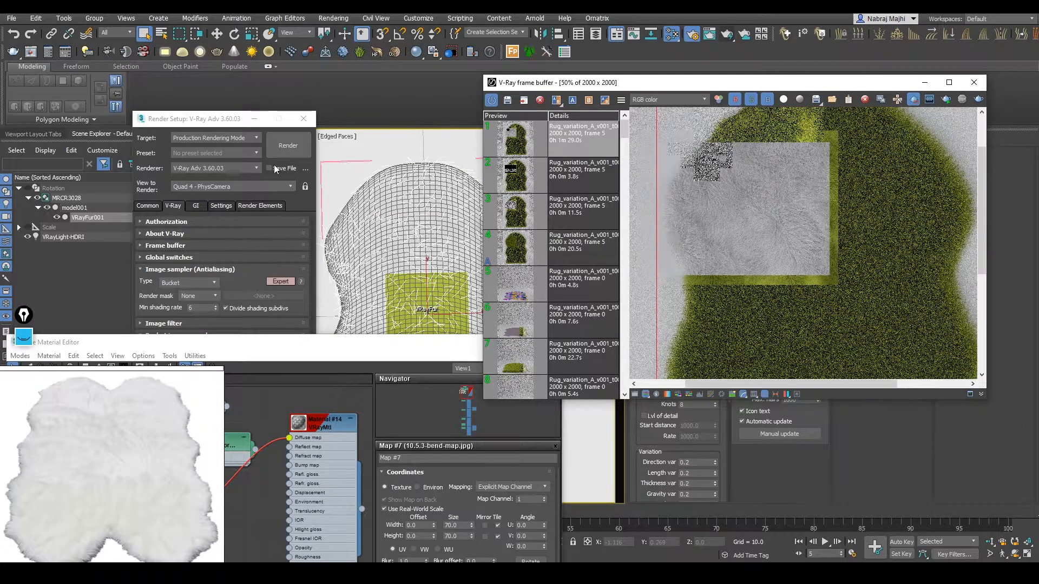
Close the render settings and start an interactive render of the rug with the dirt map
left_click(304, 119)
left_click_drag(220, 346, 255, 165)
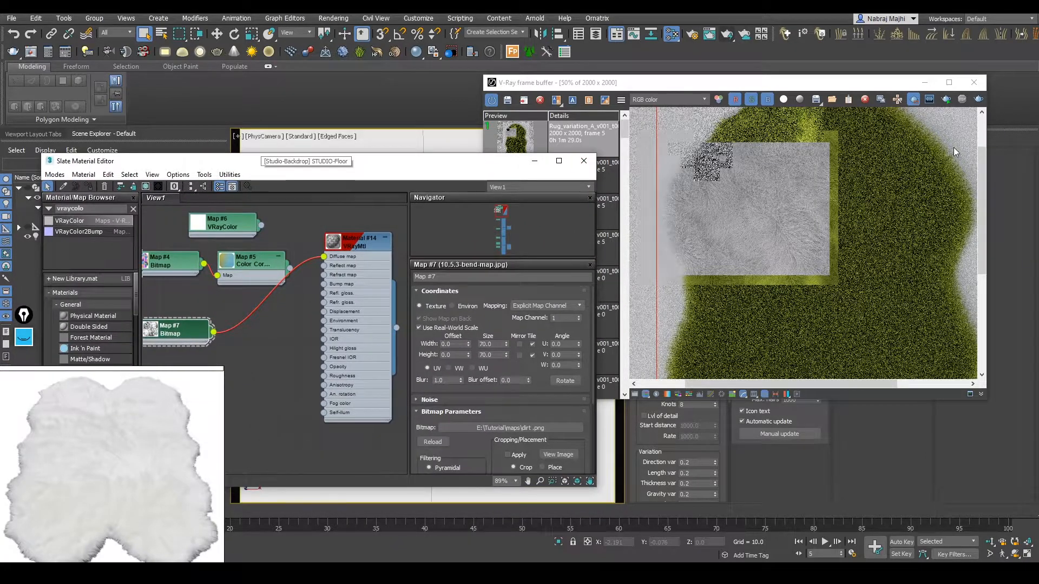
left_click(946, 101)
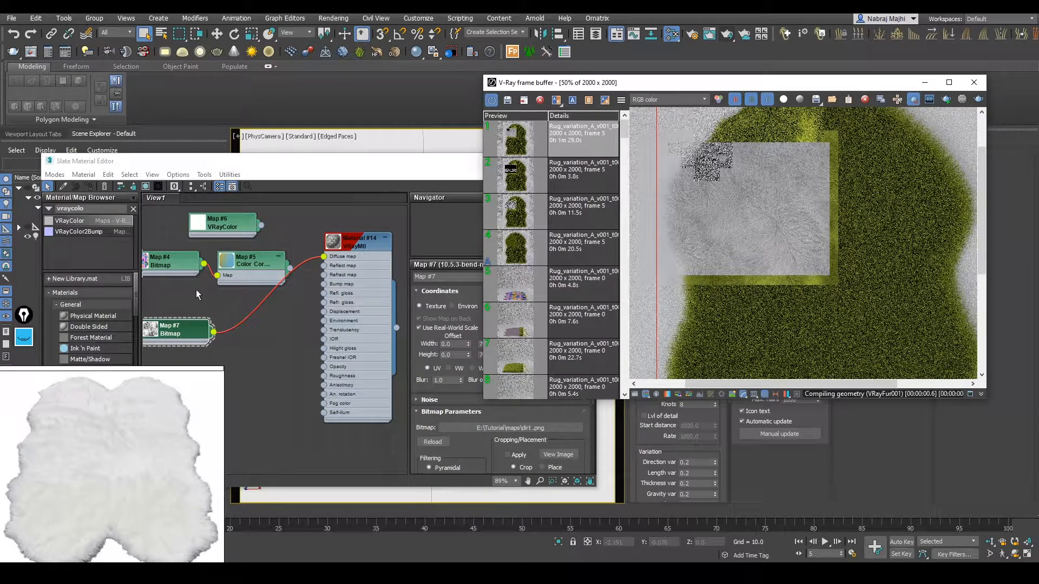
Set the dirt bitmap's real-world width and height to 80 and check the whole rug in the render
left_click_drag(186, 334, 191, 321)
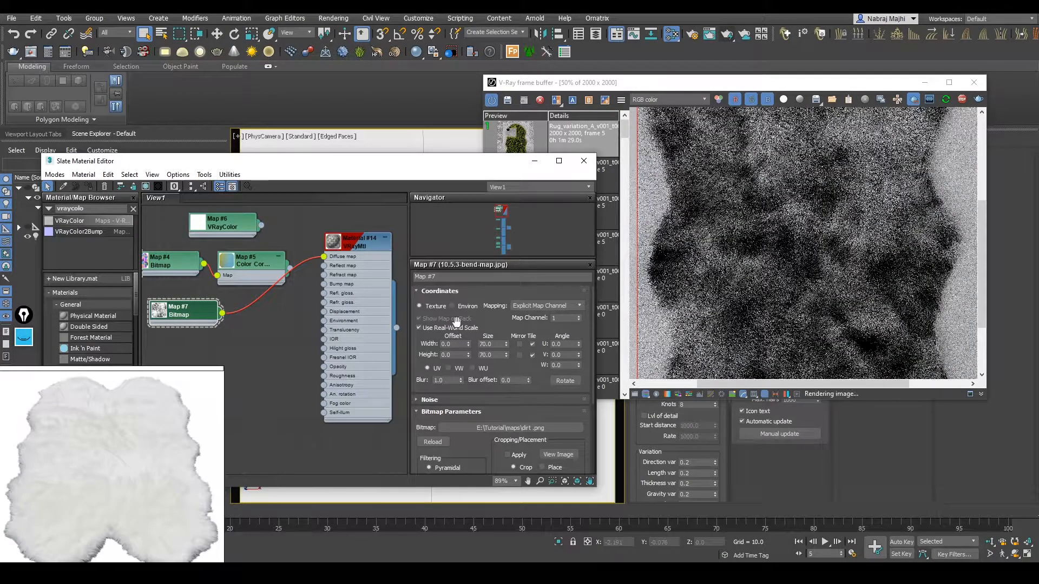
double_click(491, 344)
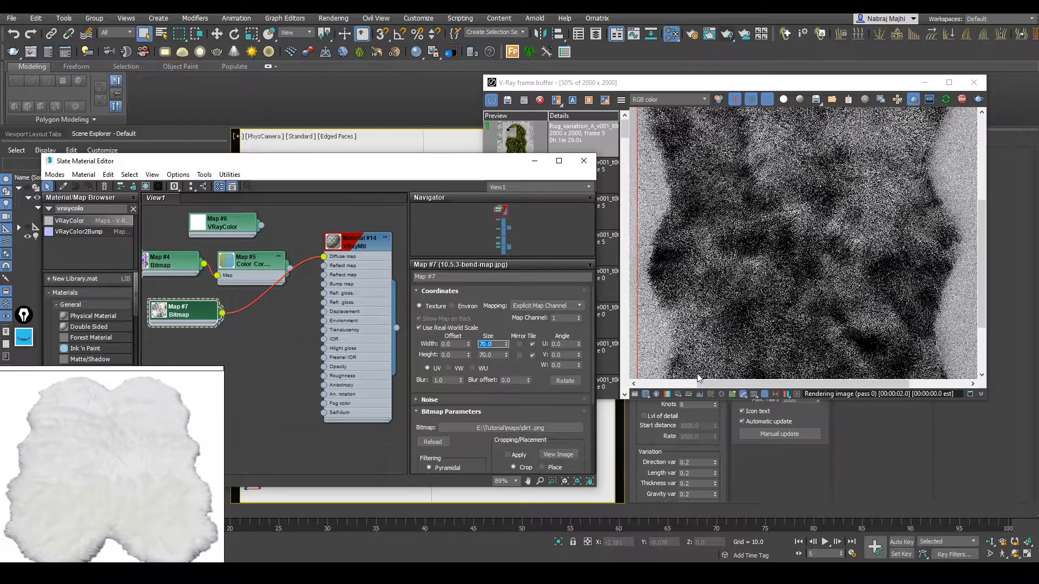
type("80")
key("Return")
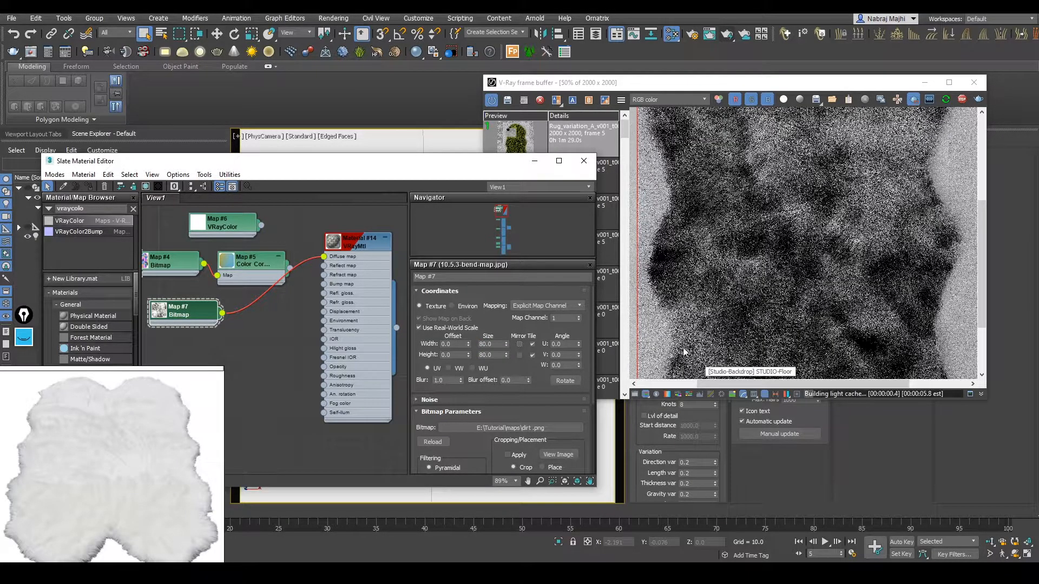
scroll(818, 298, "down", 1)
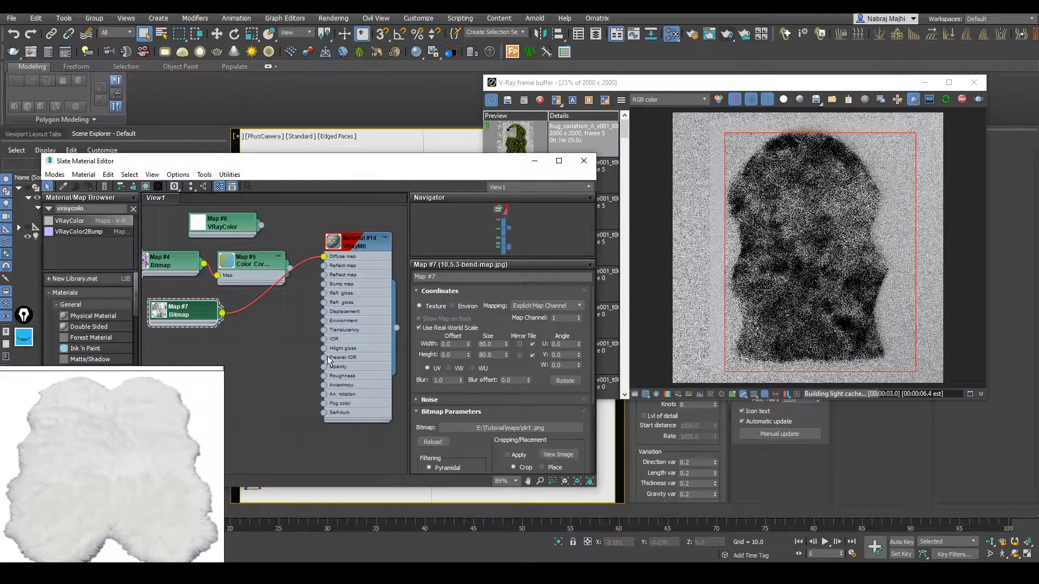
Rearrange the map nodes beside Material #14 and redraw the render region around the rug
scroll(327, 356, "down", 1)
middle_click_drag(327, 356, 363, 384)
left_click_drag(296, 301, 296, 220)
left_click_drag(221, 296, 213, 220)
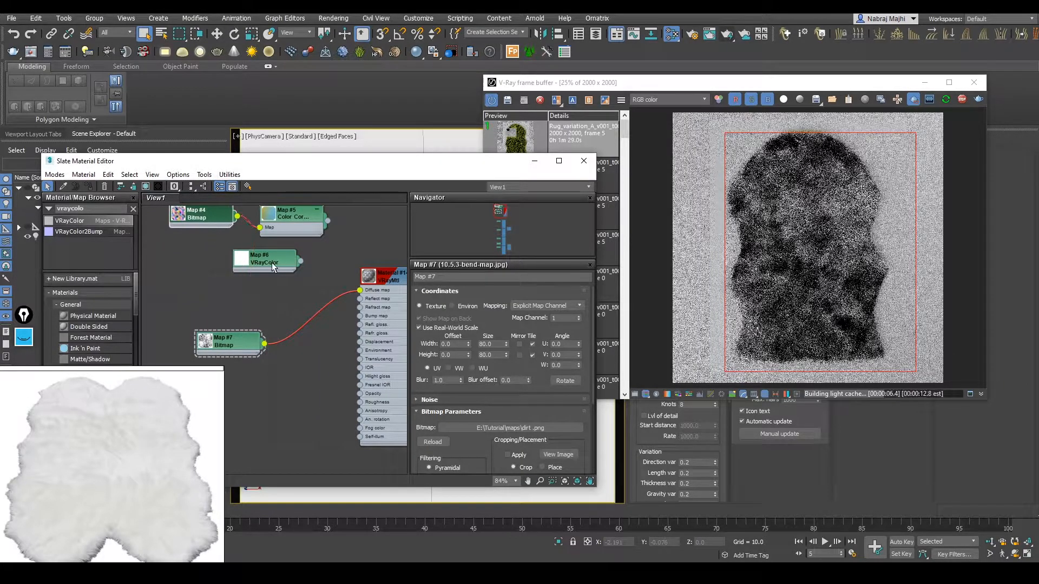
left_click_drag(272, 262, 252, 271)
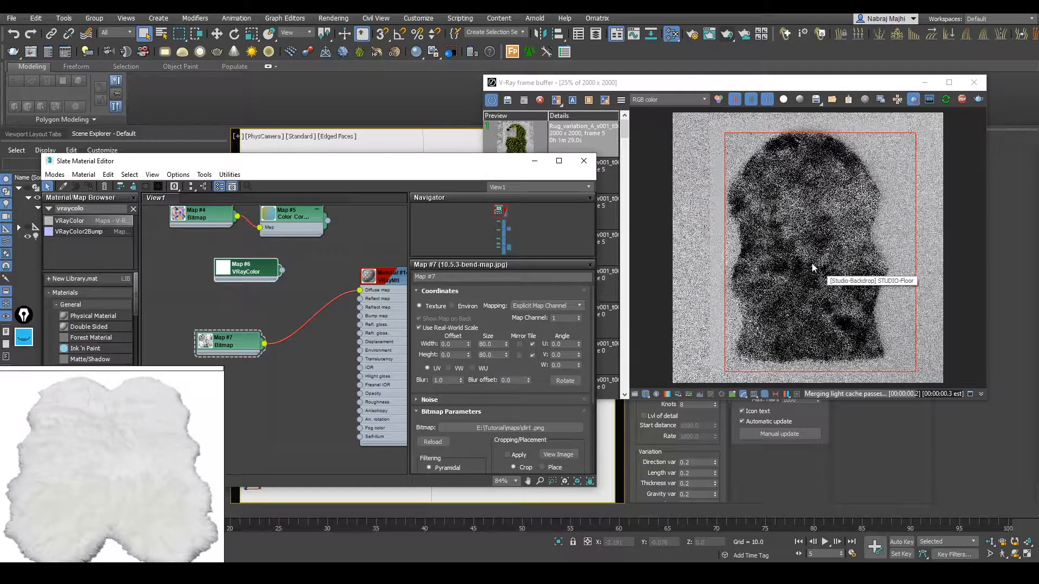
left_click_drag(716, 125, 905, 368)
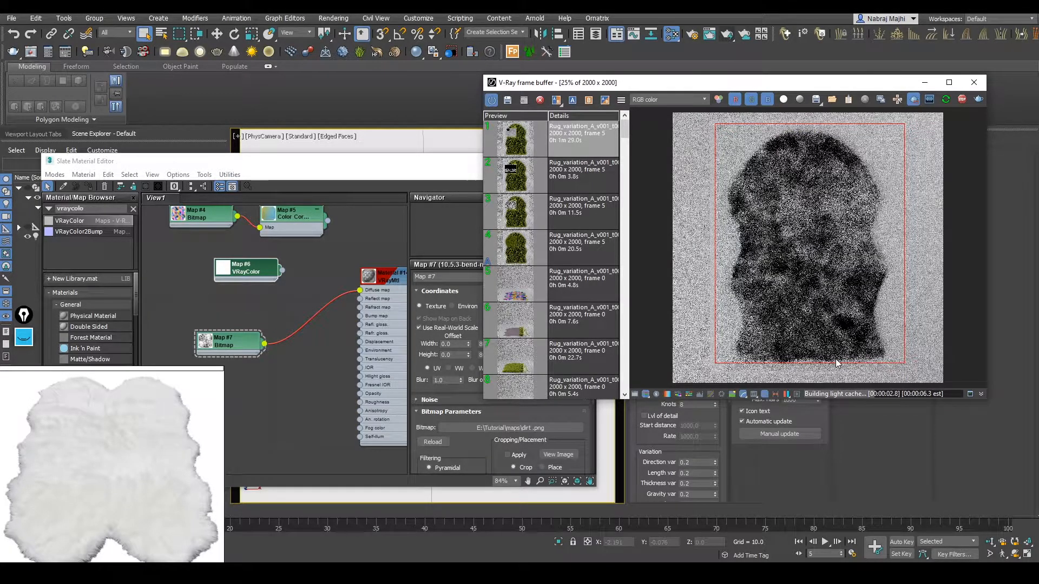
Add a Mix map to the material view and connect the dirt bitmap to its Mix Amount
left_click(96, 209)
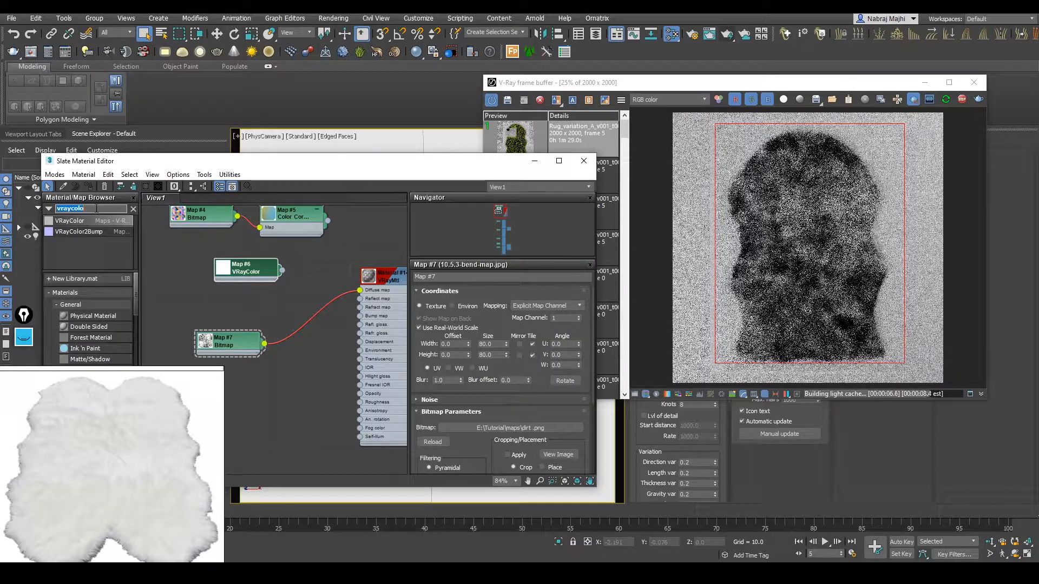
type("mix")
left_click_drag(59, 222, 161, 273)
left_click_drag(255, 302, 267, 278)
left_click_drag(179, 273, 188, 273)
left_click_drag(224, 342, 225, 299)
Connect the Mix map to Material #14's diffuse map in place of the dirt bitmap
left_click(173, 270)
double_click(173, 273)
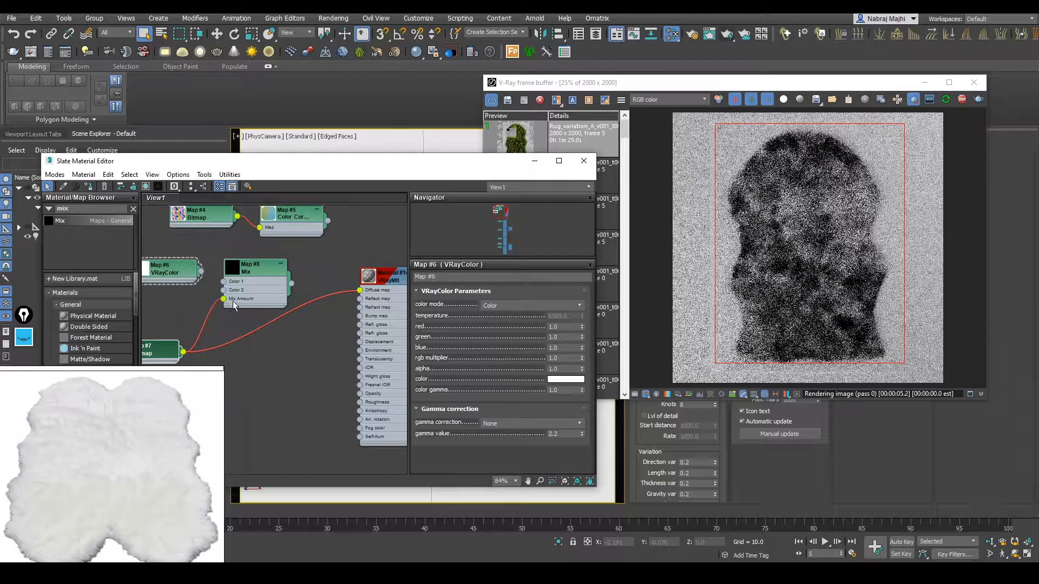
middle_click_drag(155, 277, 202, 282)
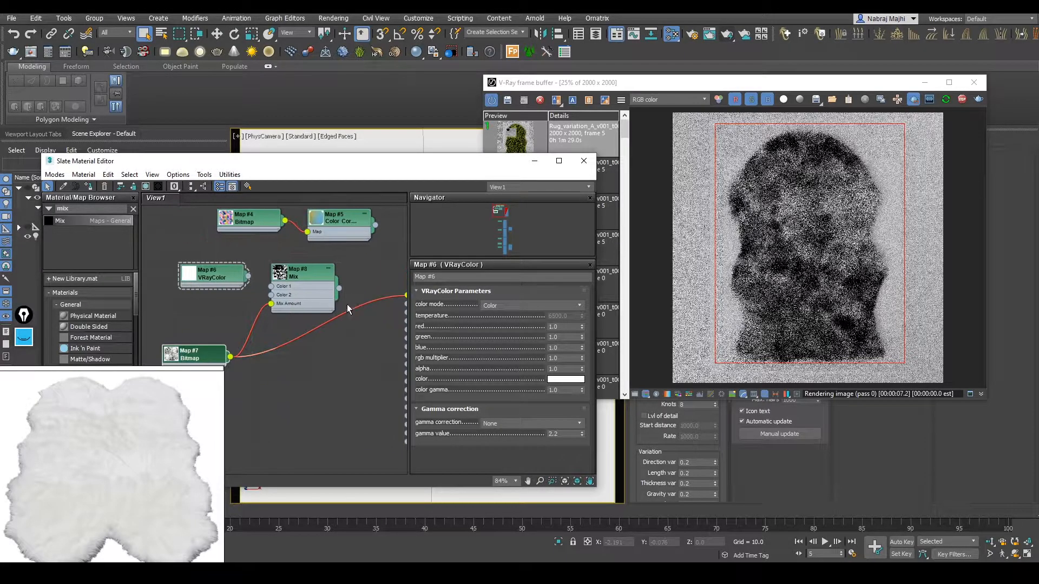
middle_click_drag(324, 298, 275, 283)
scroll(274, 283, "down", 1)
left_click_drag(288, 275, 352, 280)
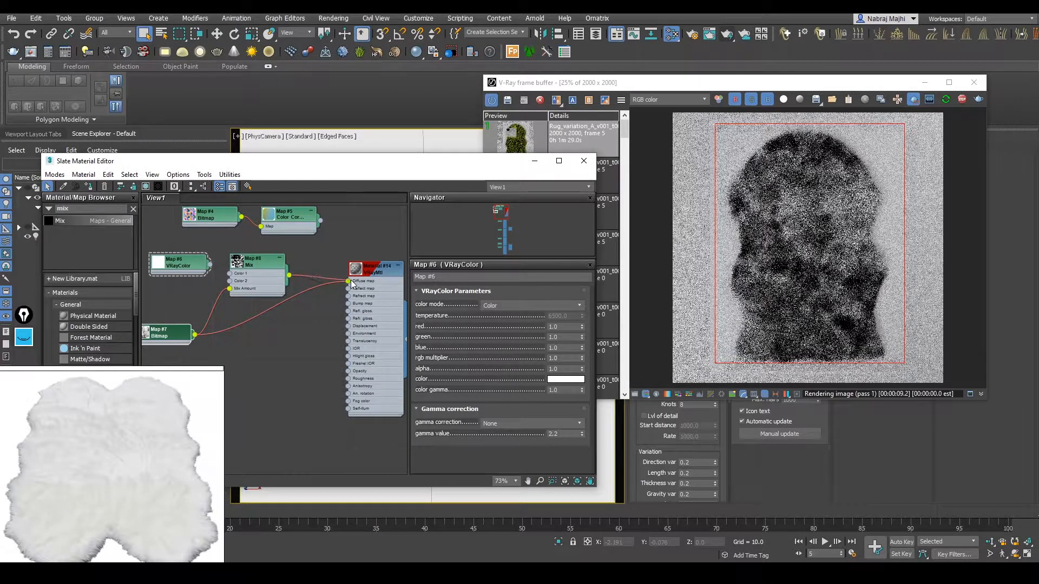
Duplicate the white VRayColor map below itself and set the original's color to pure red (255, 0, 0)
left_click_drag(190, 270, 165, 263)
middle_click_drag(167, 271, 222, 267)
left_click_drag(218, 255, 218, 301, "shift")
left_click(219, 256)
left_click(571, 379)
left_click_drag(374, 116, 425, 115)
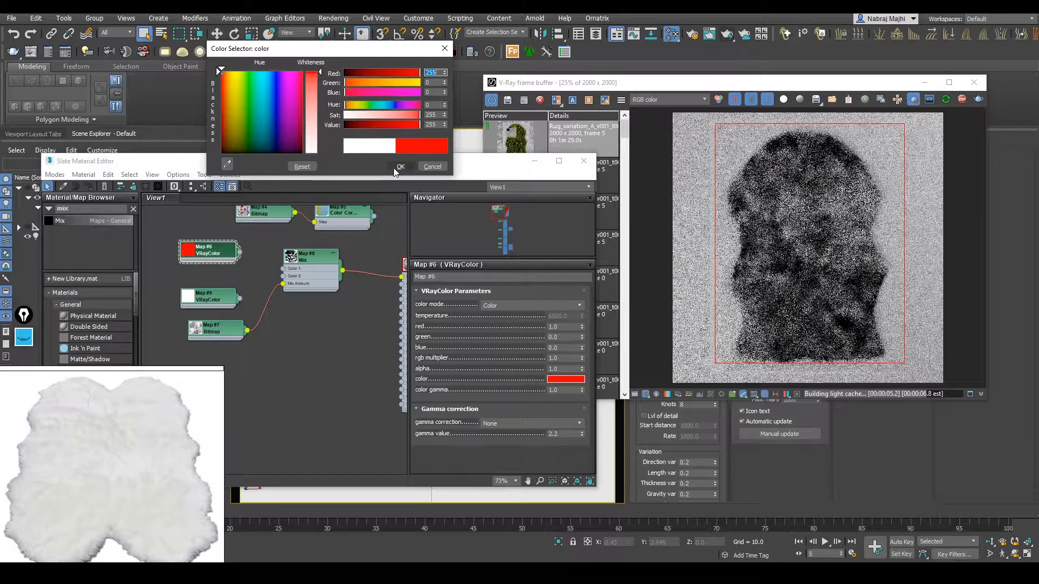
left_click(401, 167)
Set the duplicate VRayColor to cyan (0, 255, 255) and connect red to the Mix map's Color 1 and cyan to Color 2
left_click(208, 297)
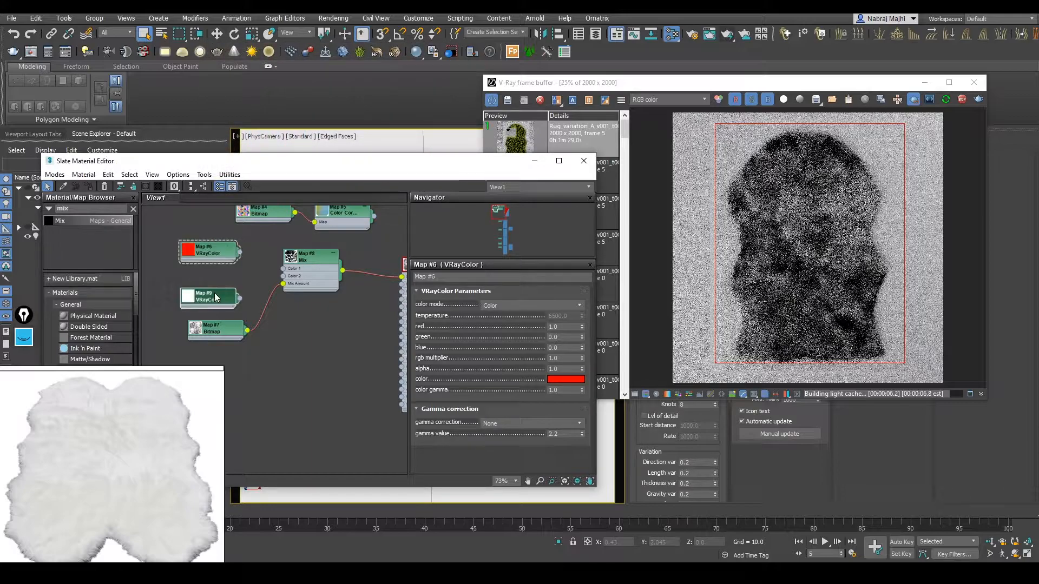
left_click(570, 380)
left_click_drag(378, 74, 344, 74)
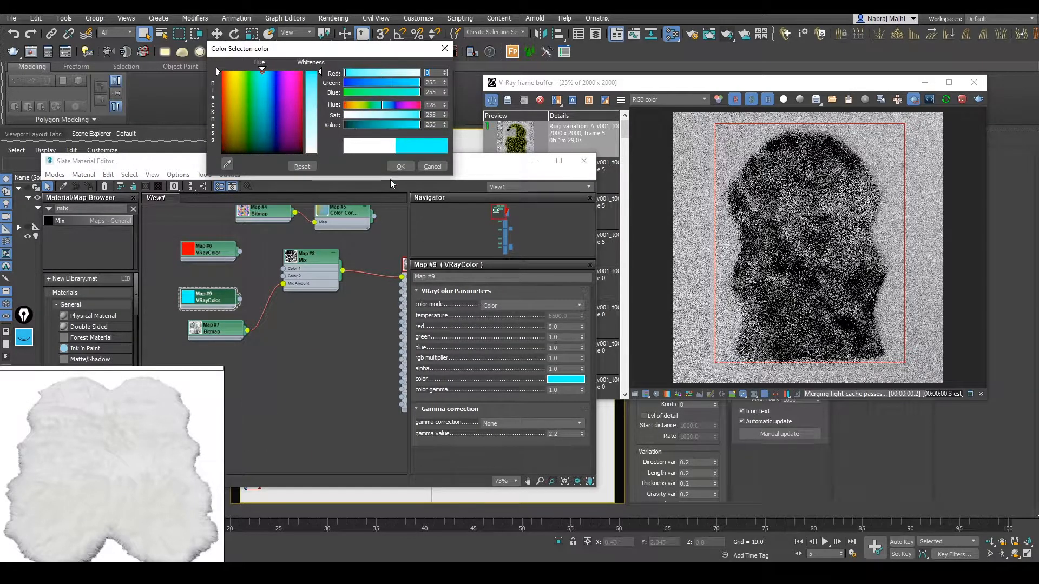
left_click(401, 166)
left_click_drag(240, 298, 283, 269)
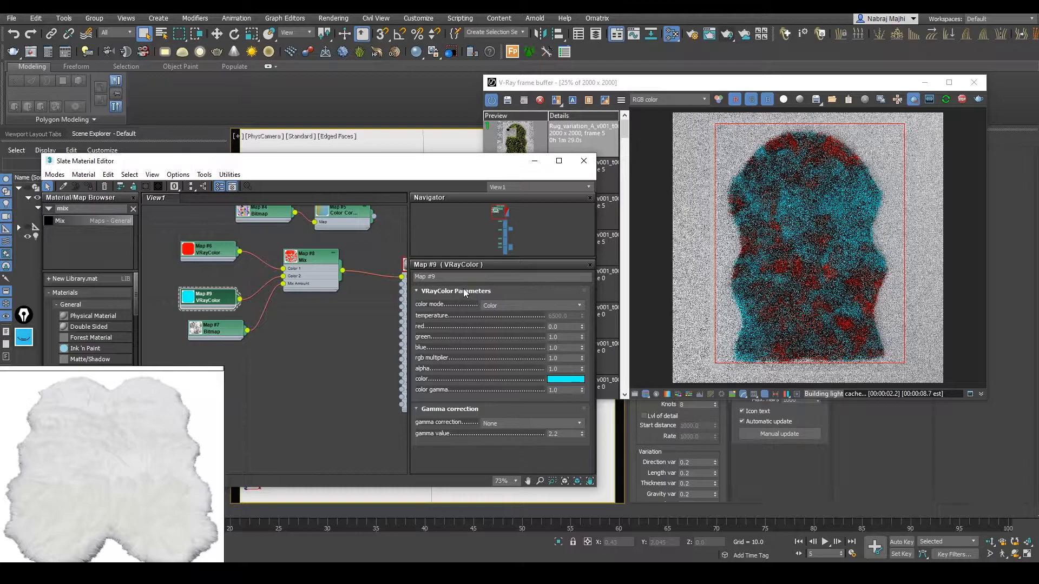
Insert an Output map between the dirt bitmap and the Mix map's Mix Amount, spacing out the neighbouring nodes
left_click_drag(216, 331, 184, 338)
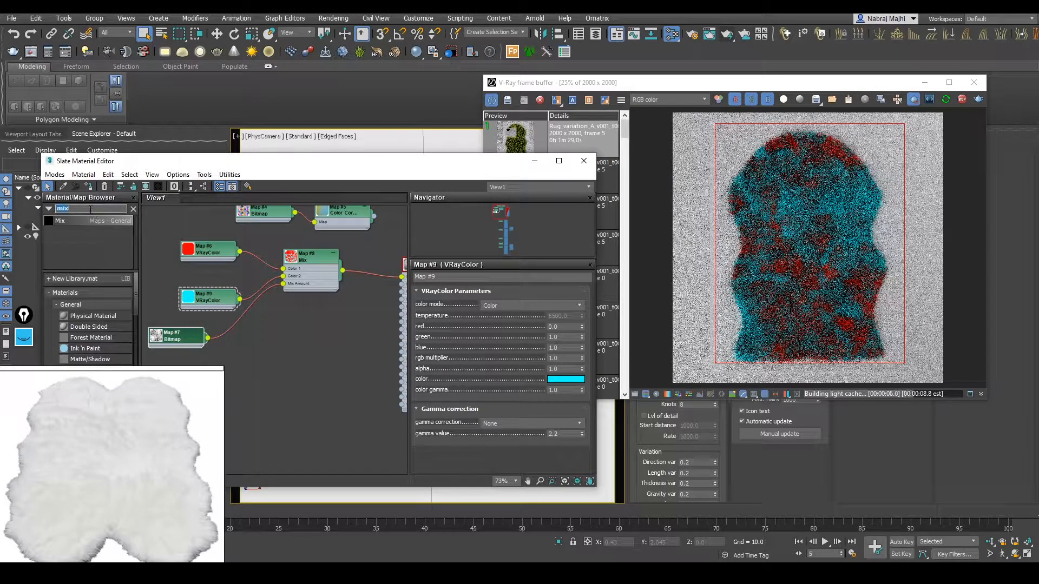
type("ou")
left_click_drag(71, 220, 239, 321)
middle_click_drag(229, 349, 267, 340)
left_click_drag(222, 327, 183, 327)
left_click_drag(273, 320, 266, 335)
left_click_drag(260, 291, 237, 284)
left_click_drag(271, 332, 257, 330)
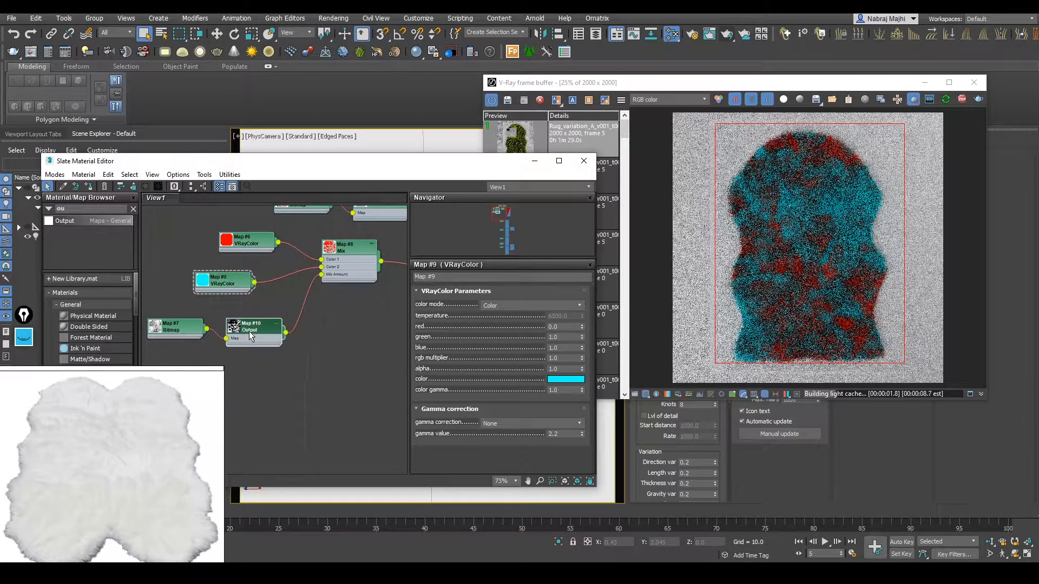
Enable the Output map's color map and lower the curve's starting point to about -0.423
double_click(256, 330)
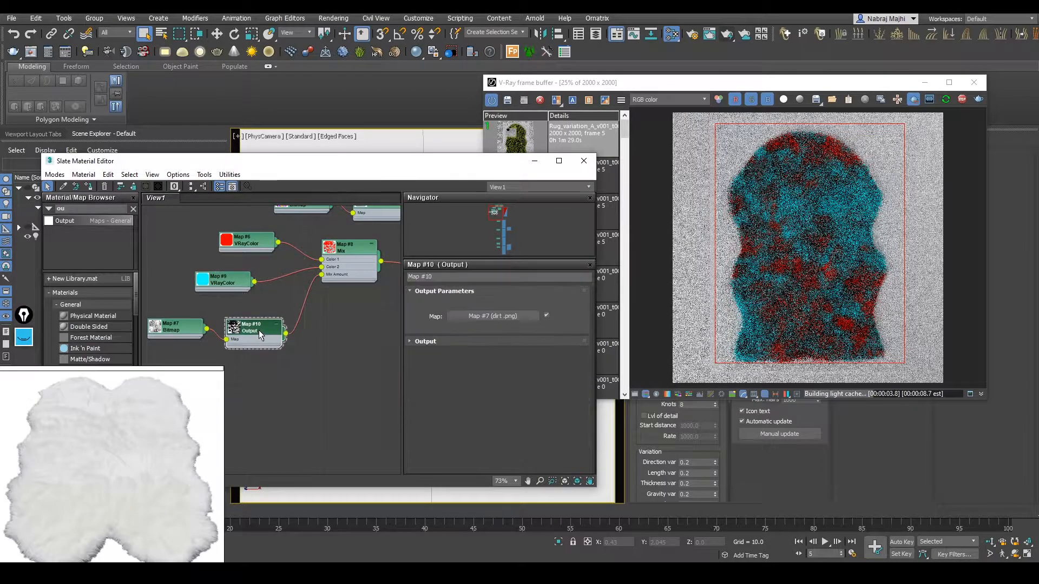
left_click(409, 340)
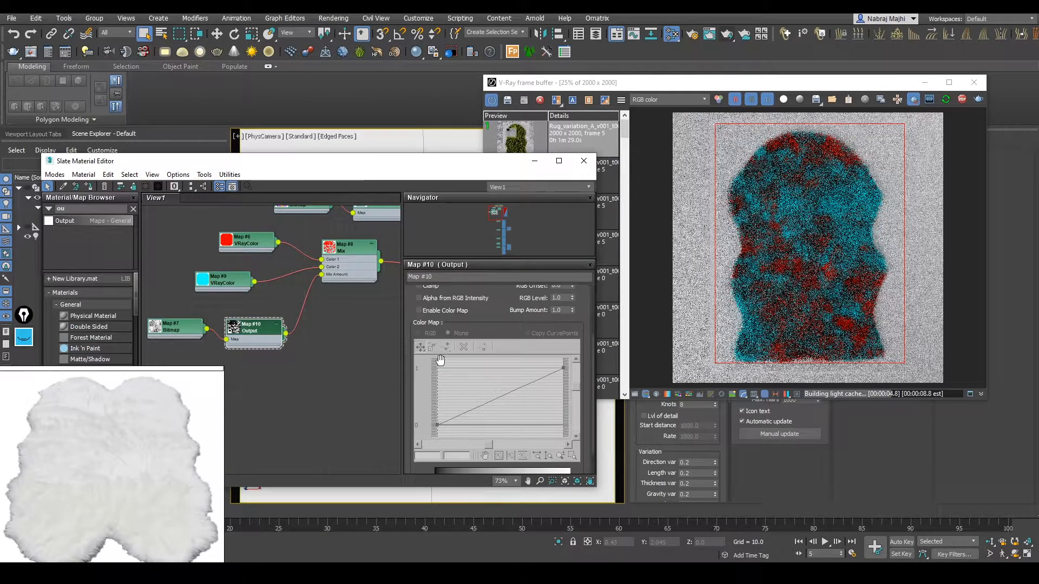
left_click(436, 313)
scroll(463, 399, "up", 3)
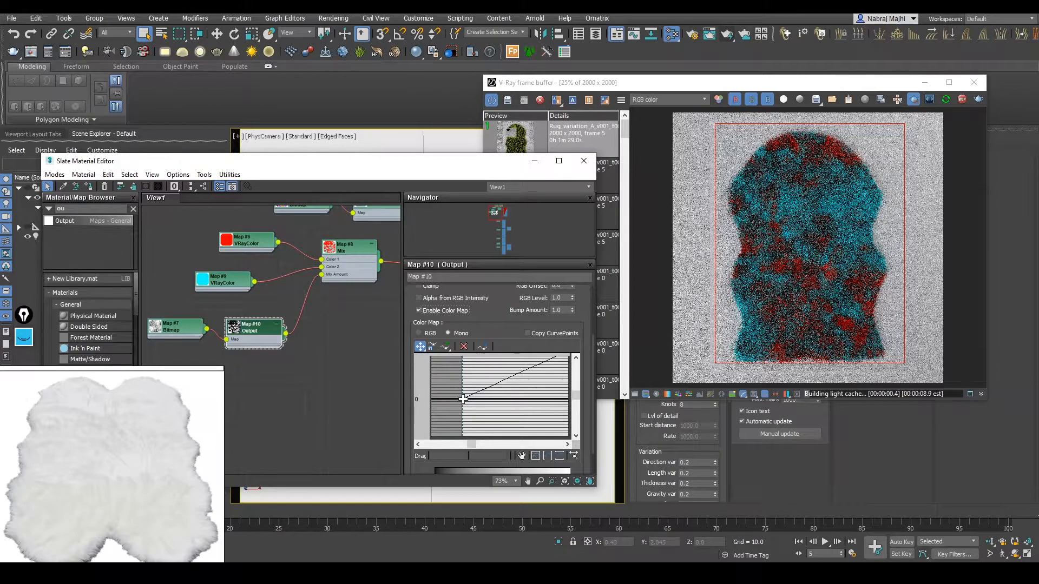
left_click_drag(463, 400, 464, 411)
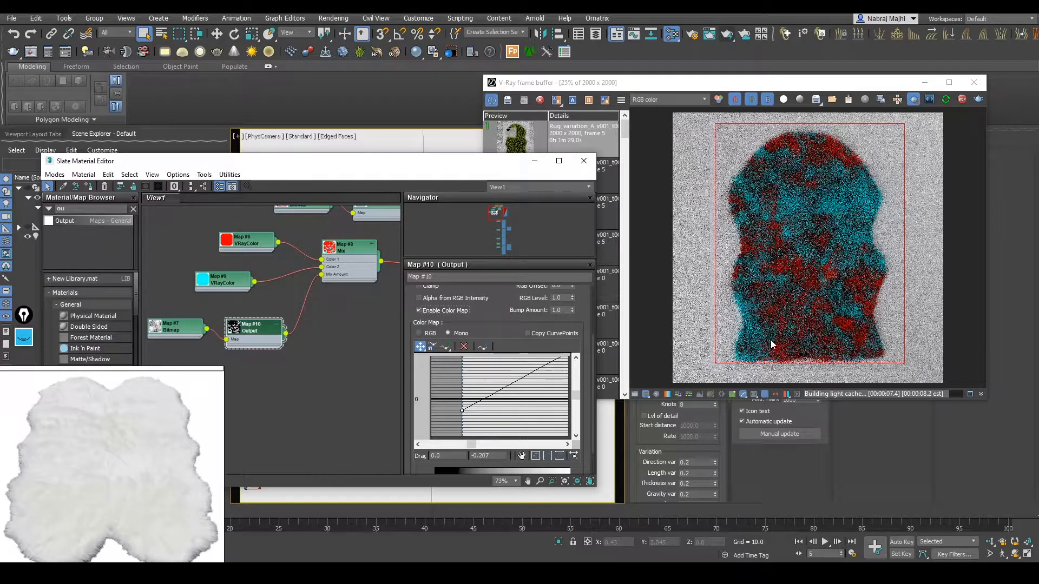
left_click_drag(463, 409, 462, 422)
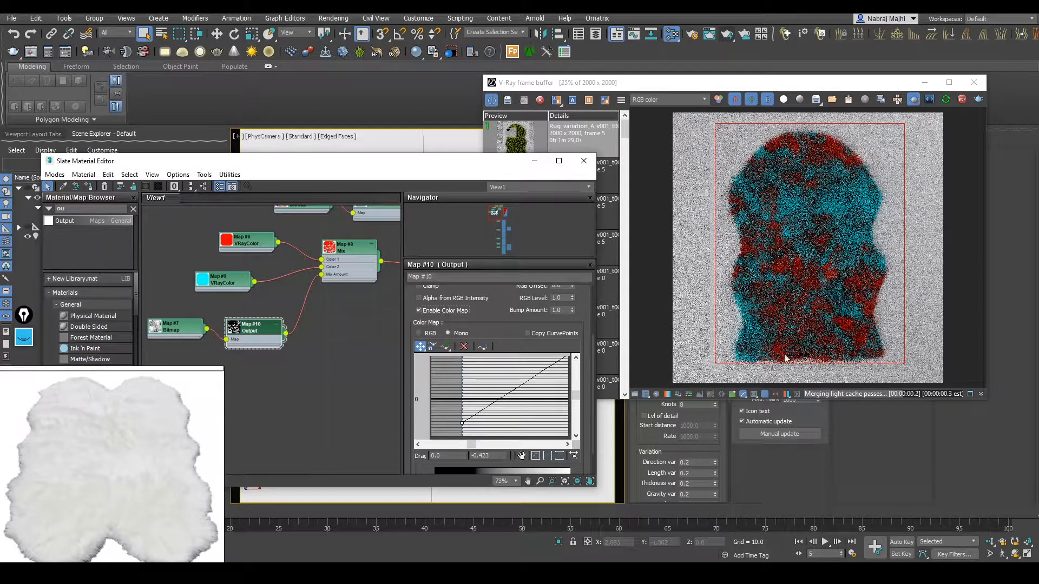
Set the render region across the rug's middle and change the red VRayColor to off-white (red 0.89, green 0.89, blue 0.855)
left_click(764, 269)
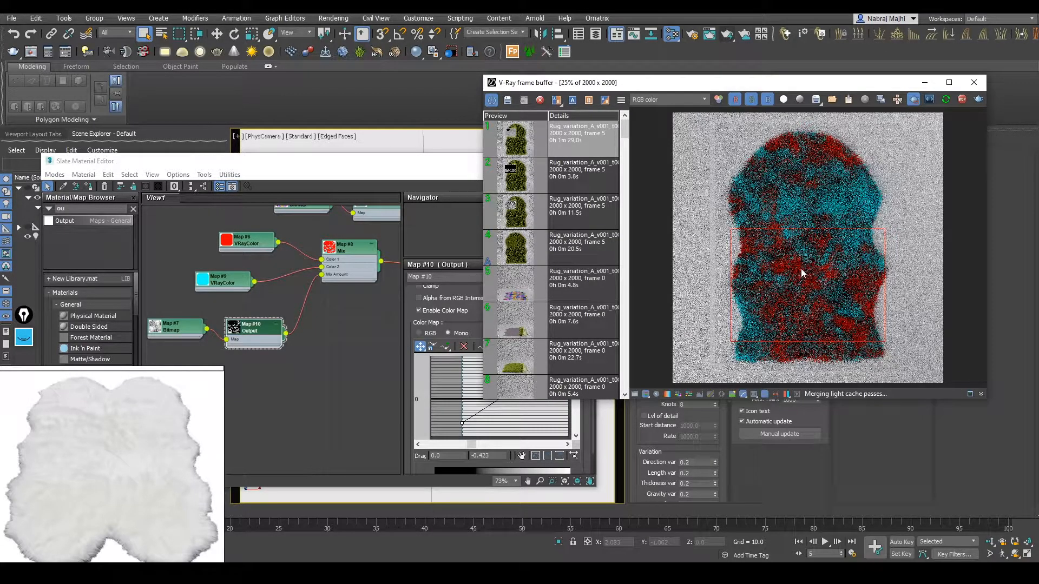
left_click(261, 247)
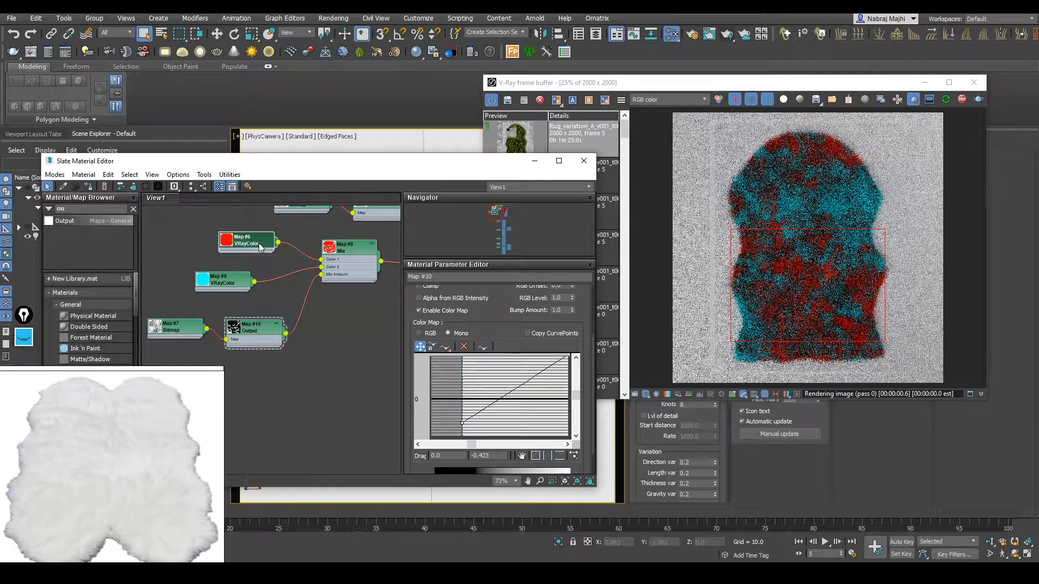
double_click(260, 245)
left_click(566, 379)
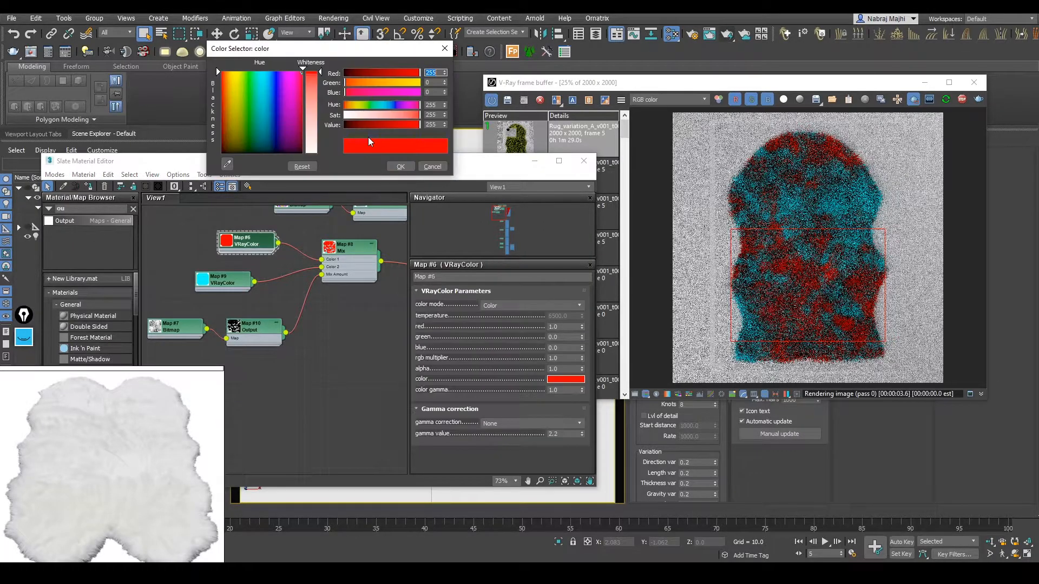
left_click_drag(363, 115, 343, 115)
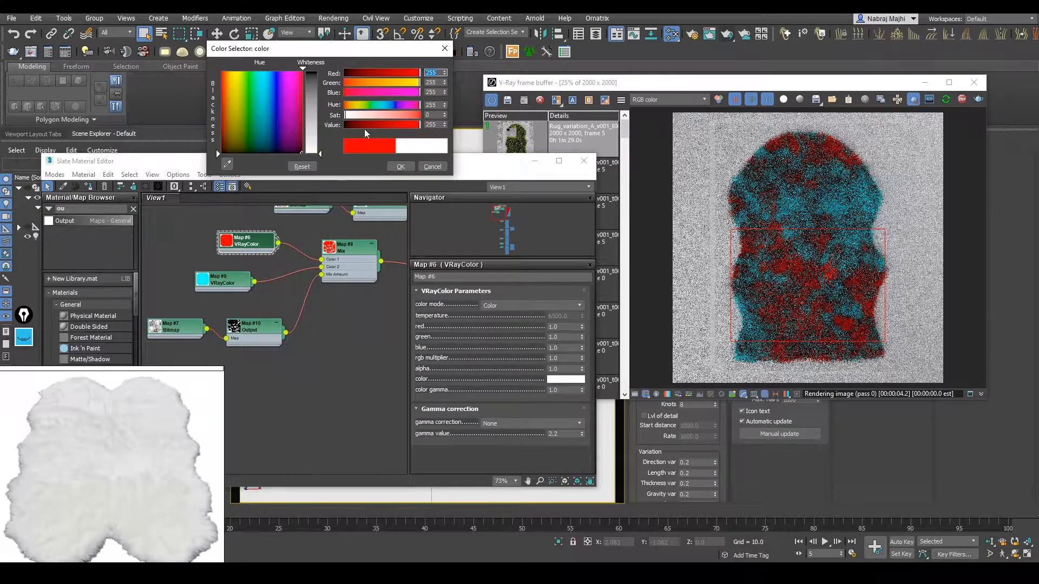
left_click(411, 124)
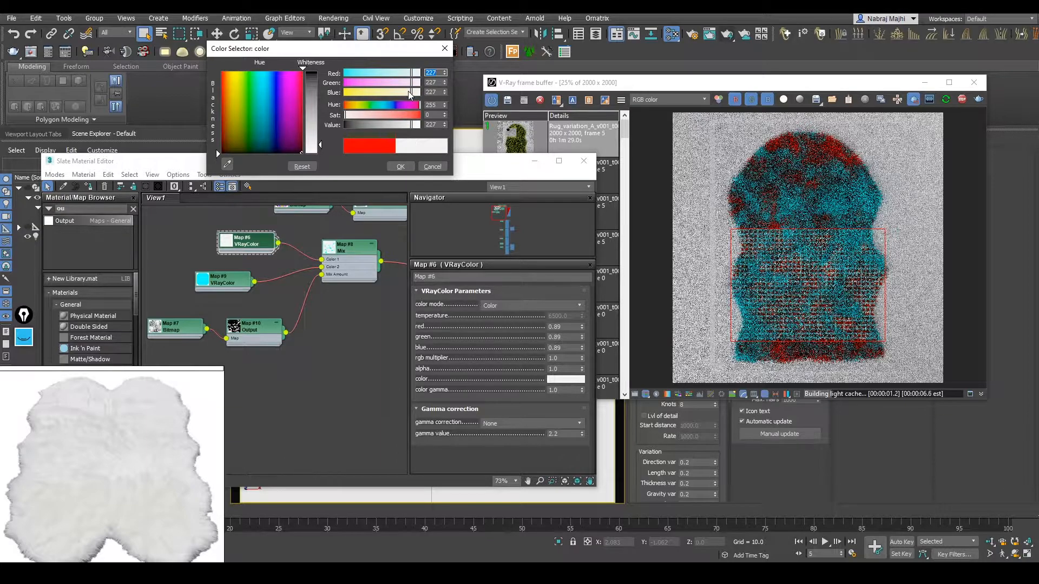
left_click_drag(409, 96, 407, 95)
left_click(400, 167)
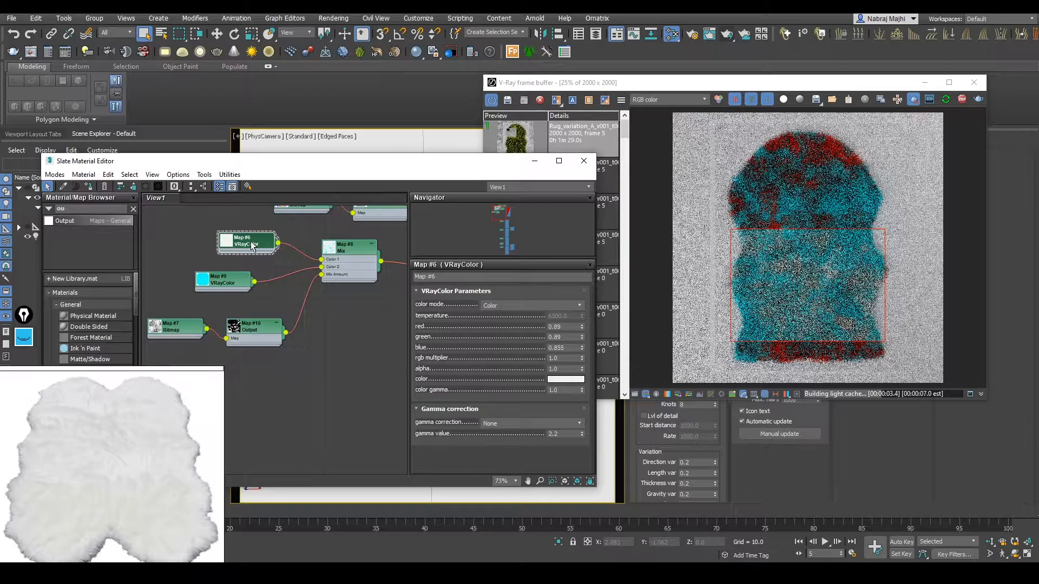
Change the cyan VRayColor map to pure white by removing all its saturation, and check the rug in the render
left_click(223, 280)
left_click(557, 380)
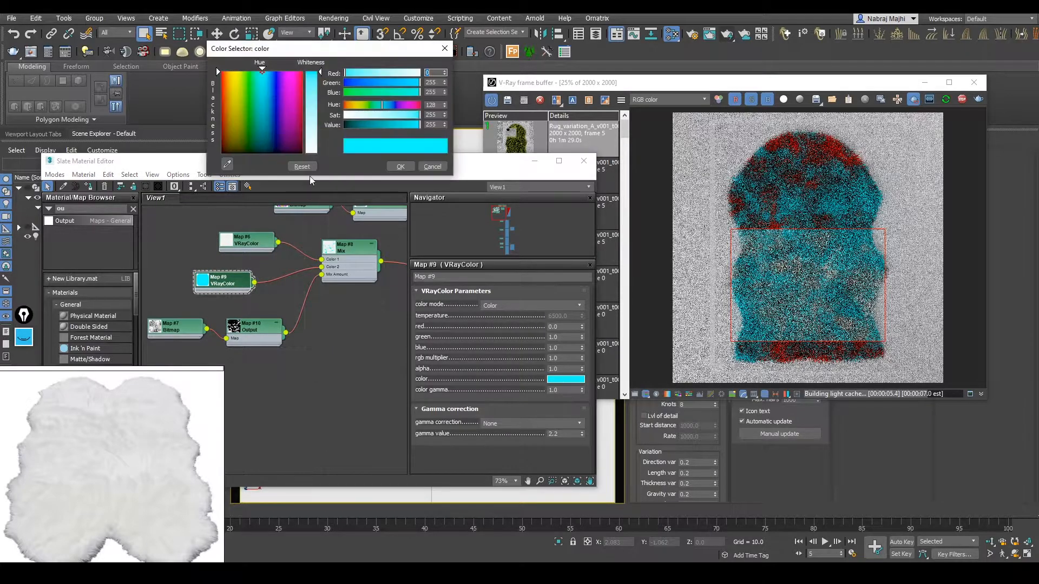
left_click_drag(351, 116, 345, 116)
left_click(399, 166)
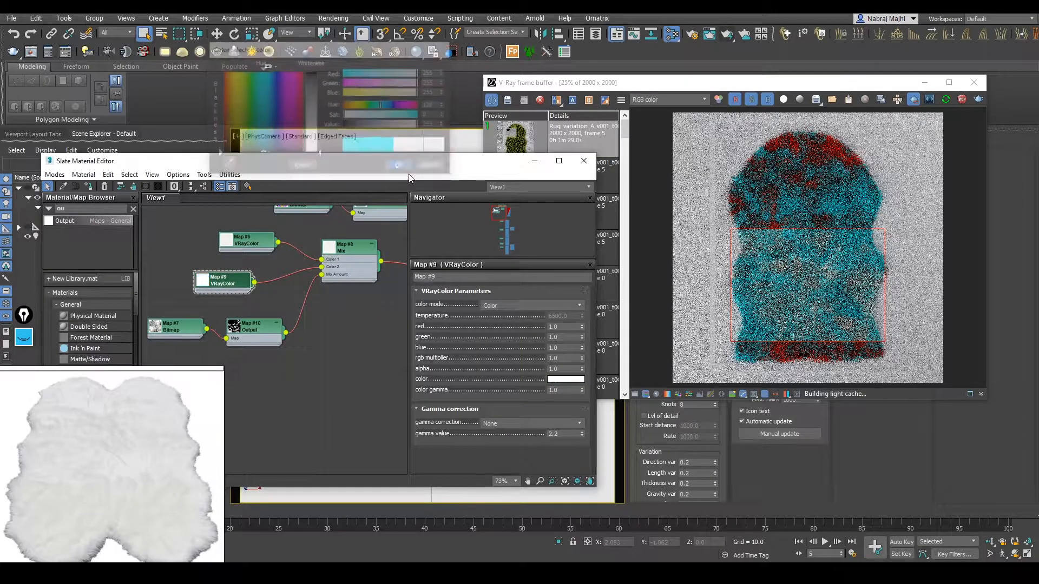
scroll(787, 318, "up", 1)
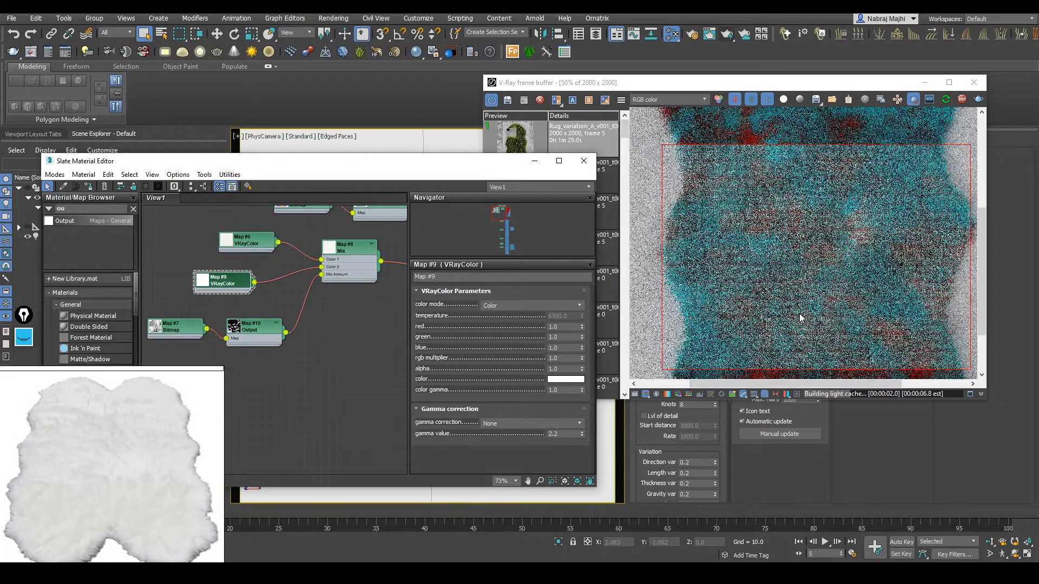
scroll(800, 317, "down", 1)
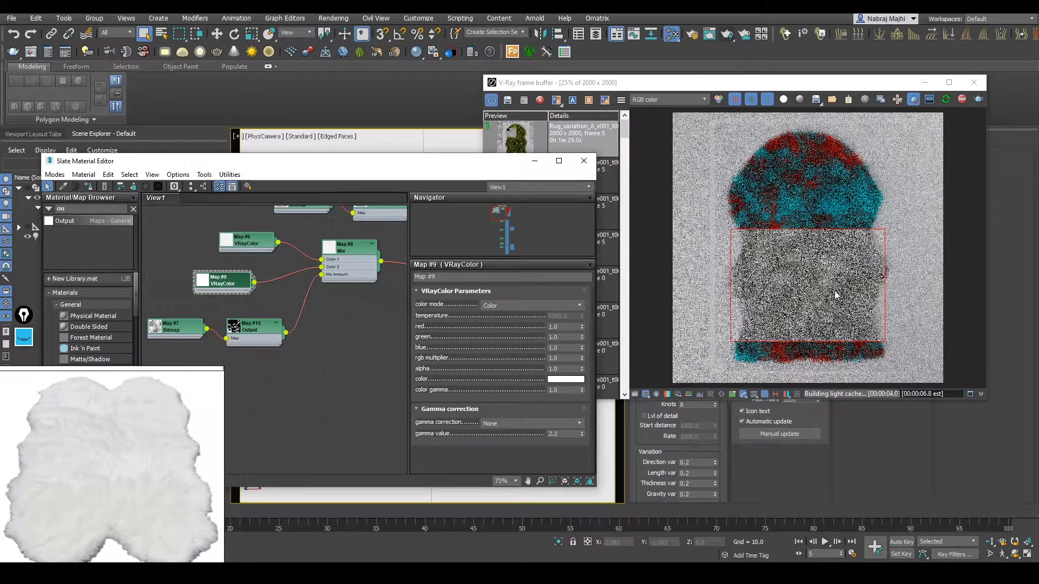
scroll(777, 292, "up", 1)
scroll(777, 292, "down", 1)
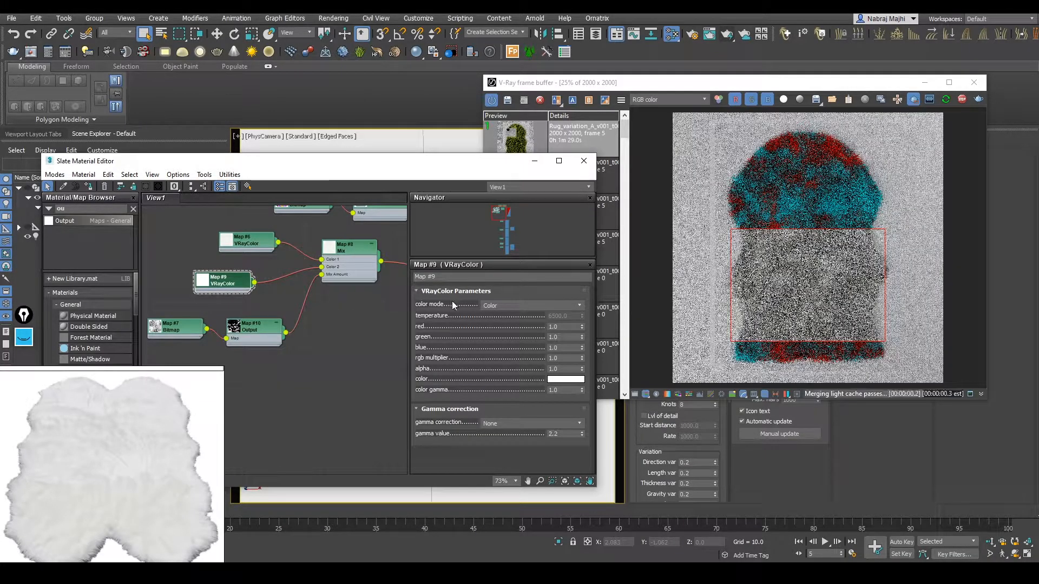
Set the starting point of the Output map's color curve to 0
double_click(263, 333)
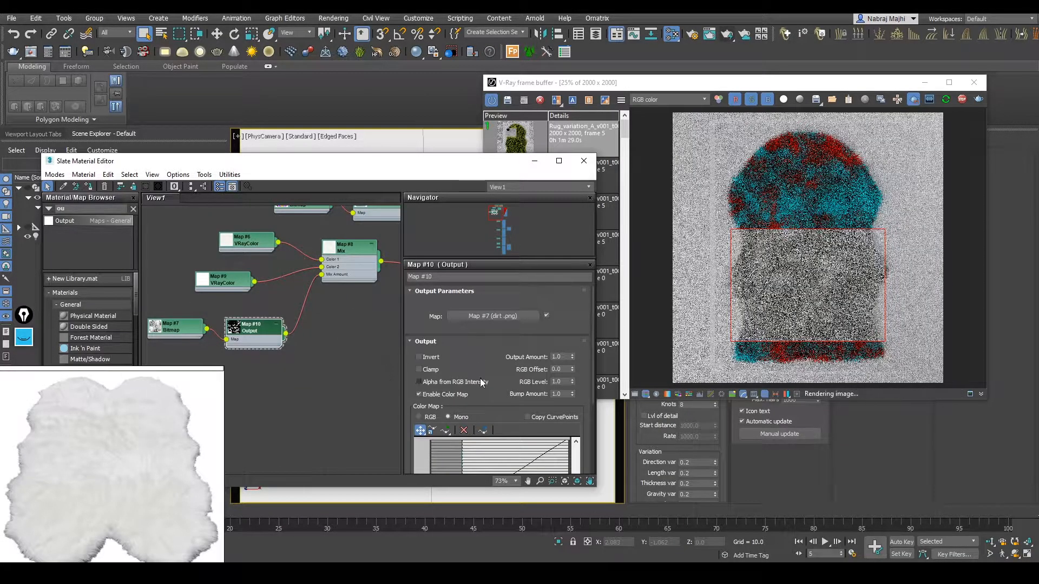
scroll(488, 472, "down", 2)
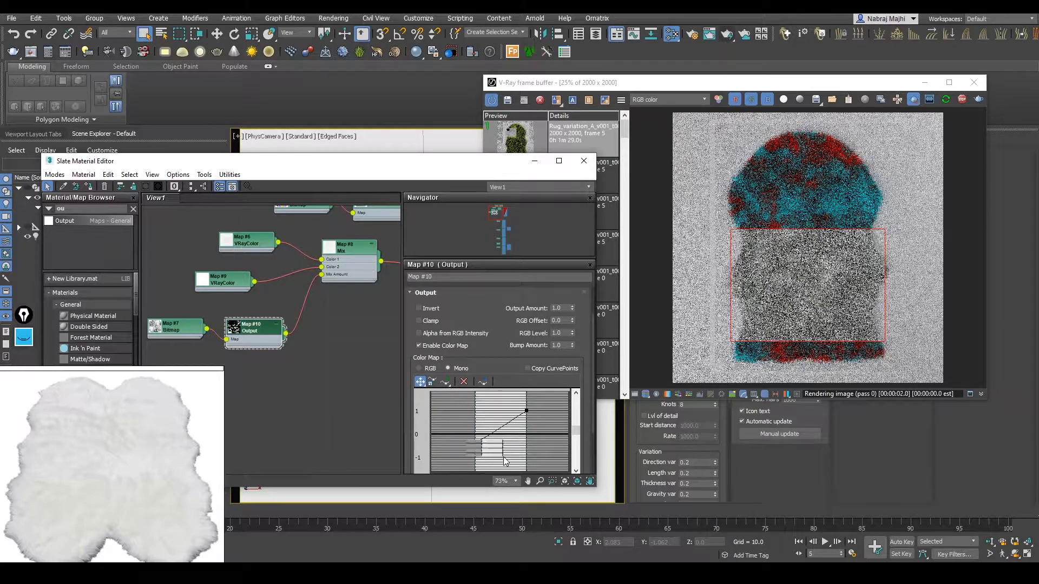
left_click_drag(503, 457, 504, 457)
scroll(513, 444, "down", 3)
middle_click_drag(549, 425, 558, 313)
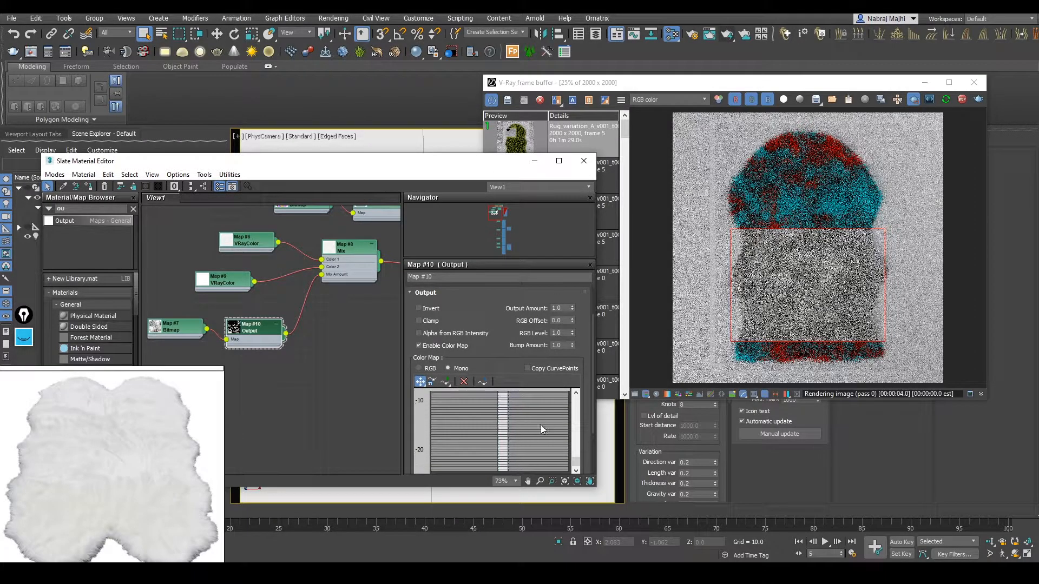
scroll(515, 415, "up", 3)
middle_click_drag(506, 417, 511, 471)
left_click_drag(584, 403, 584, 337)
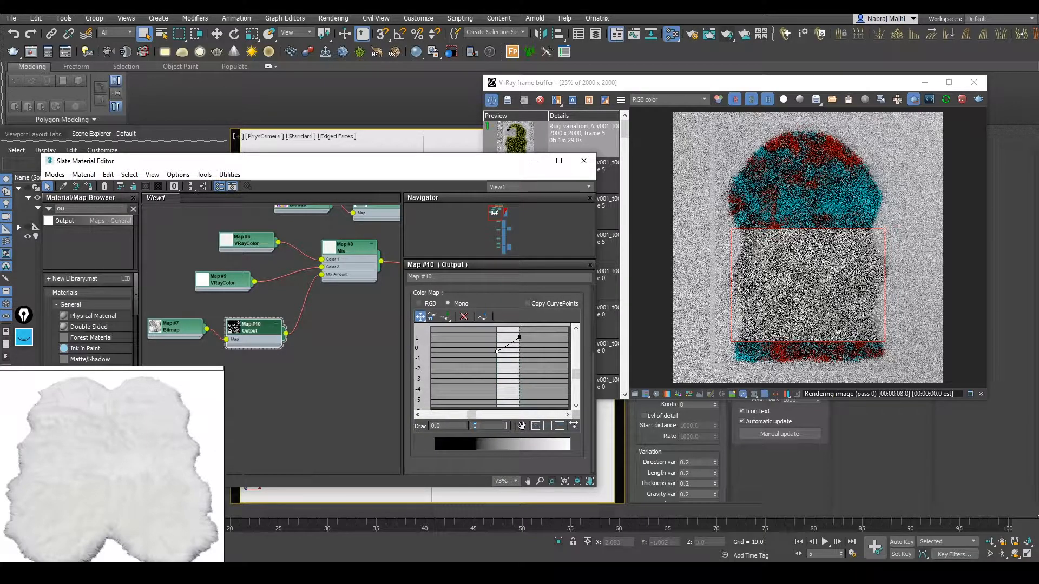
key("Return")
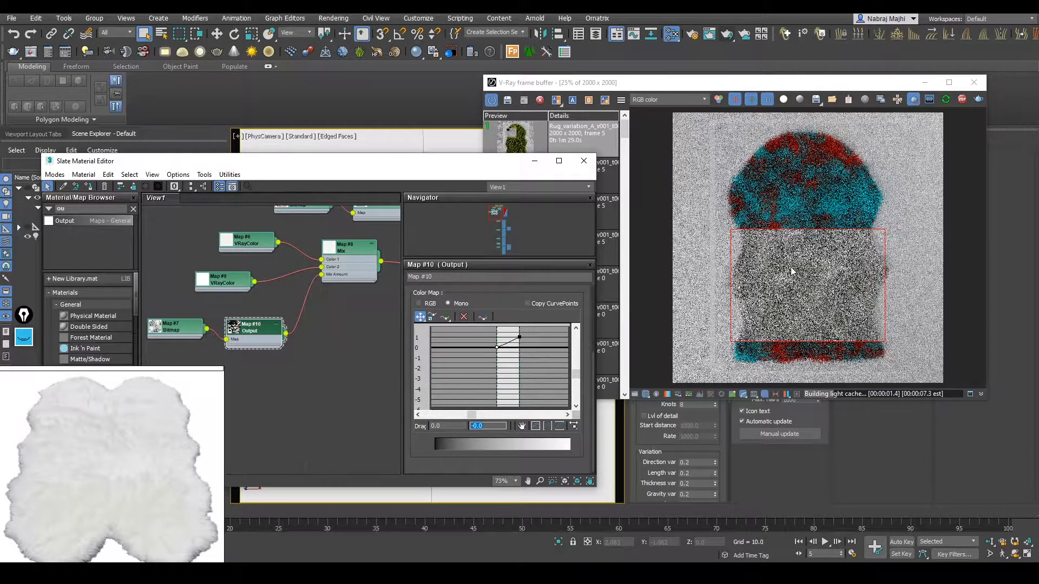
Draw a smaller render region over the right half of the rug's middle and examine the fur's color variation up close
scroll(790, 271, "up", 1)
middle_click_drag(800, 278, 783, 242)
left_click_drag(775, 202, 967, 312)
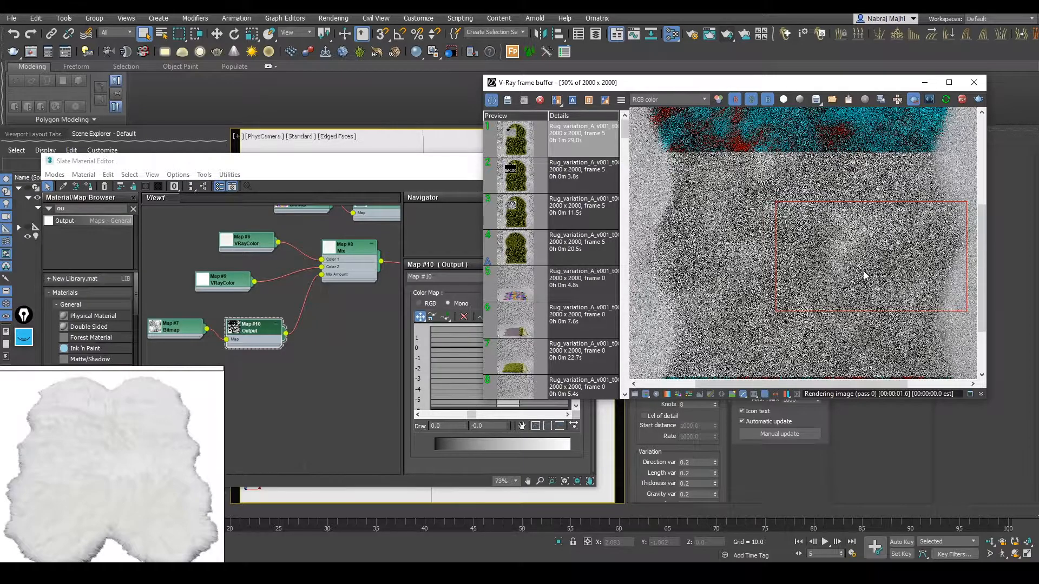
double_click(836, 259)
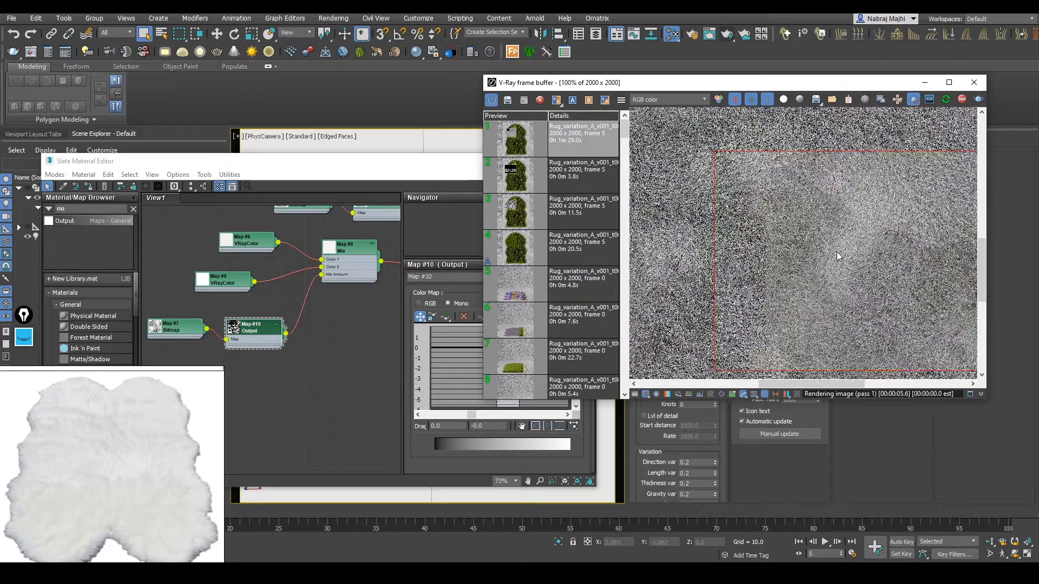
scroll(874, 262, "down", 2)
scroll(904, 249, "up", 1)
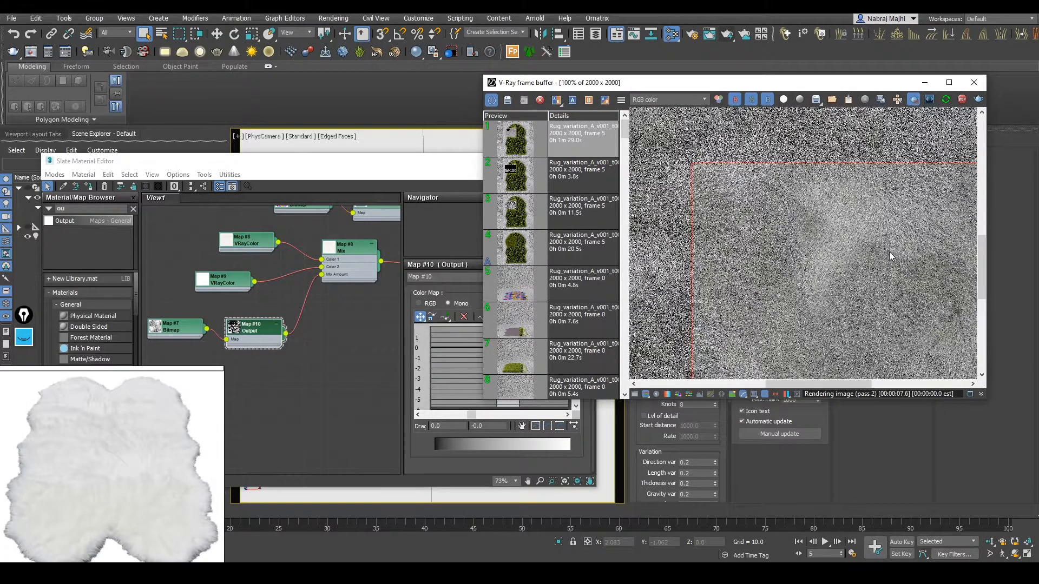
middle_click_drag(895, 255, 798, 235)
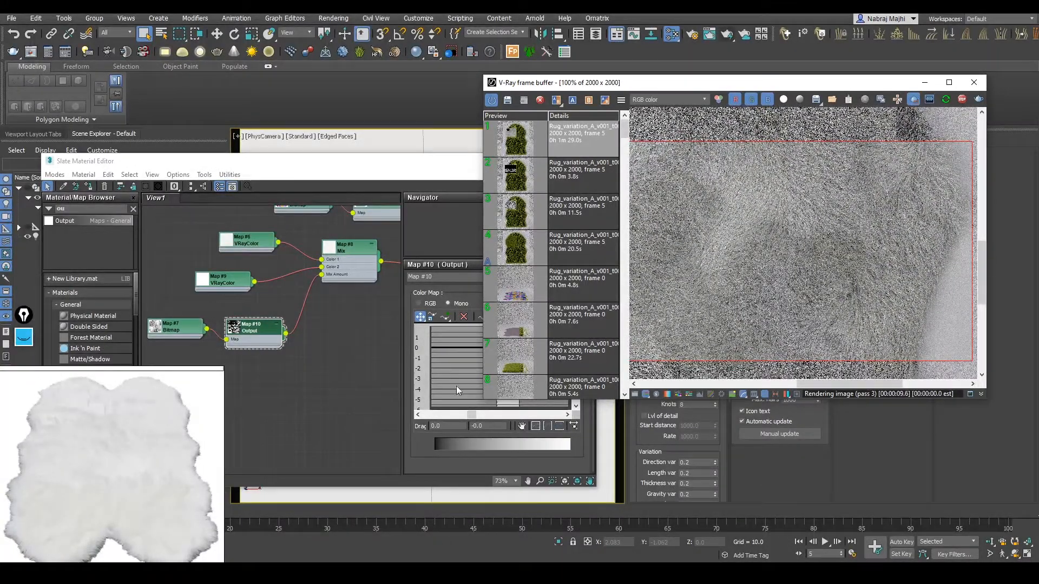
scroll(848, 295, "down", 1)
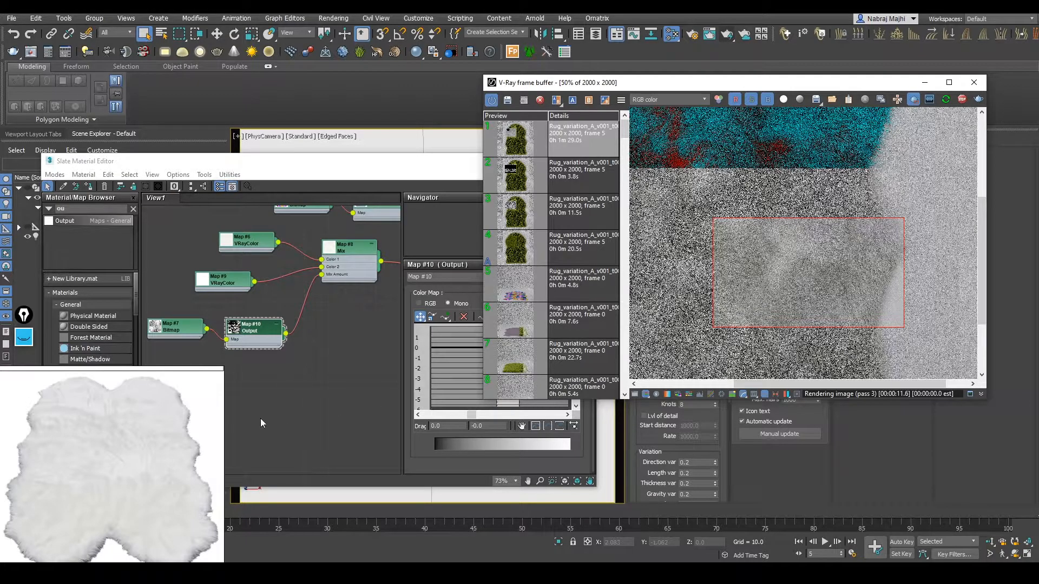
Insert a Color Correction map between the Mix map and Material #14's diffuse map, and open its parameters
middle_click_drag(365, 408, 342, 396)
scroll(330, 388, "down", 2)
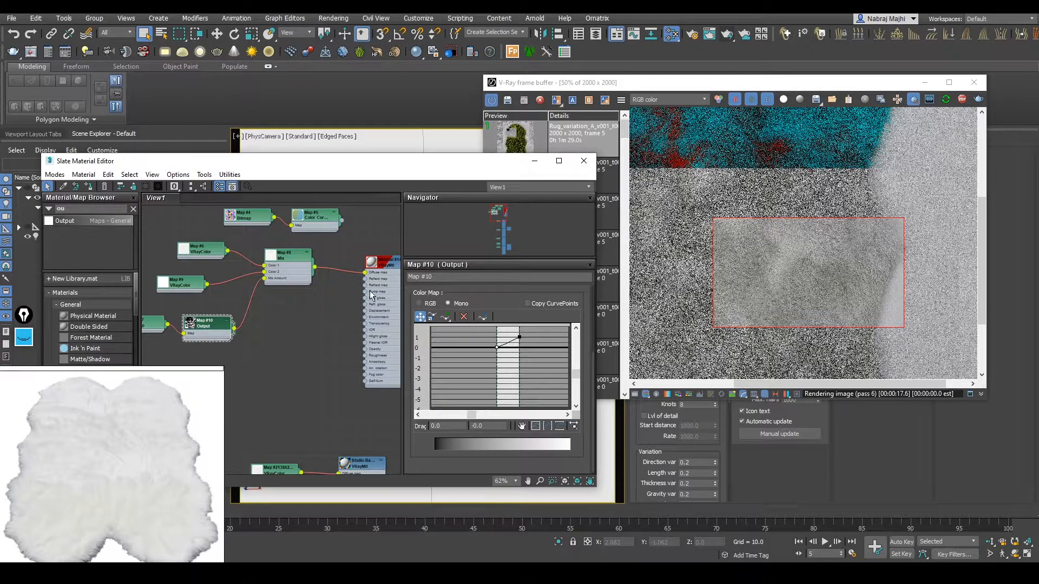
left_click(77, 208)
type("colo")
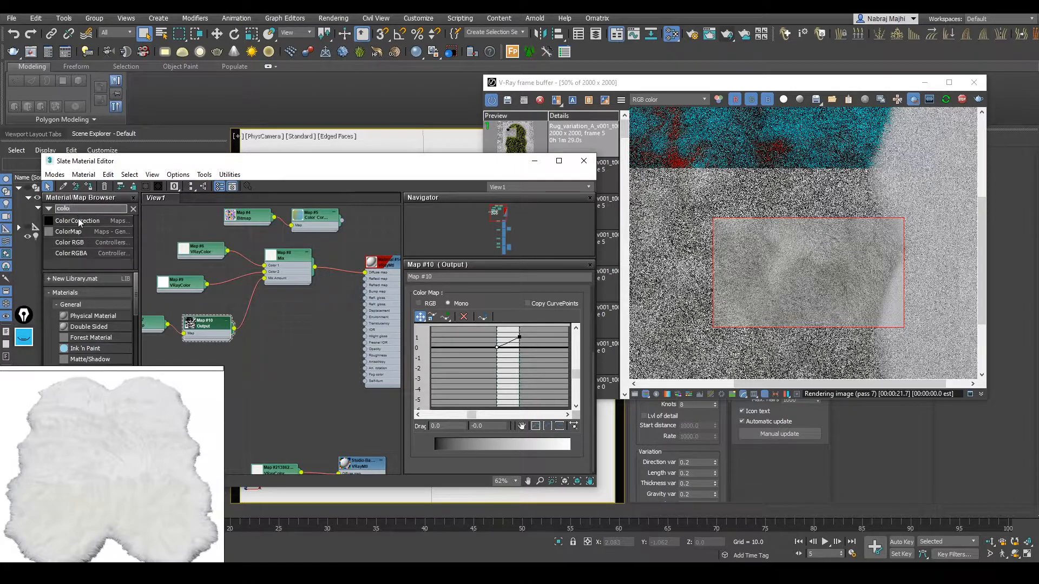
left_click_drag(330, 265, 325, 273)
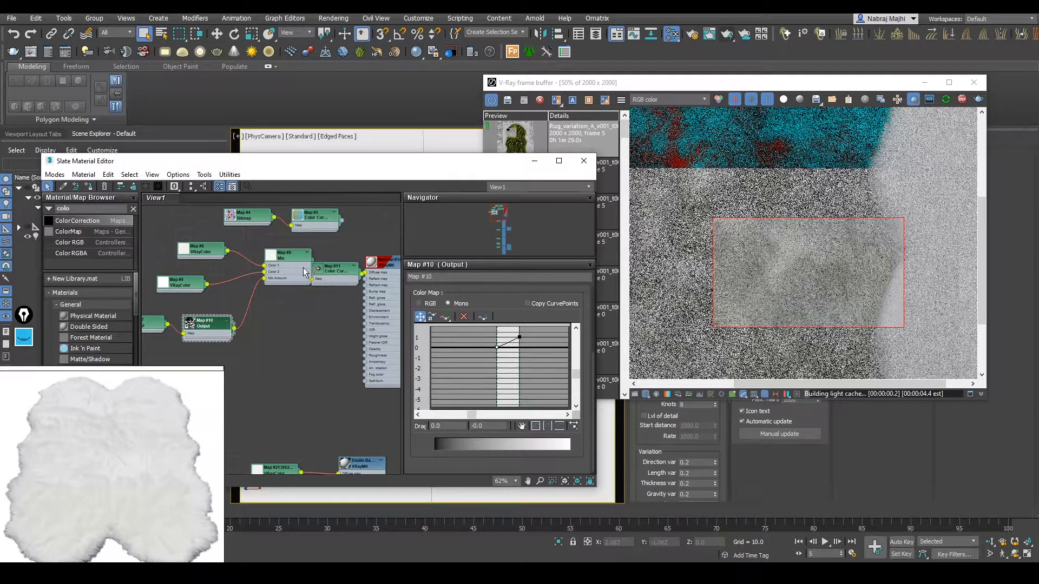
double_click(334, 277)
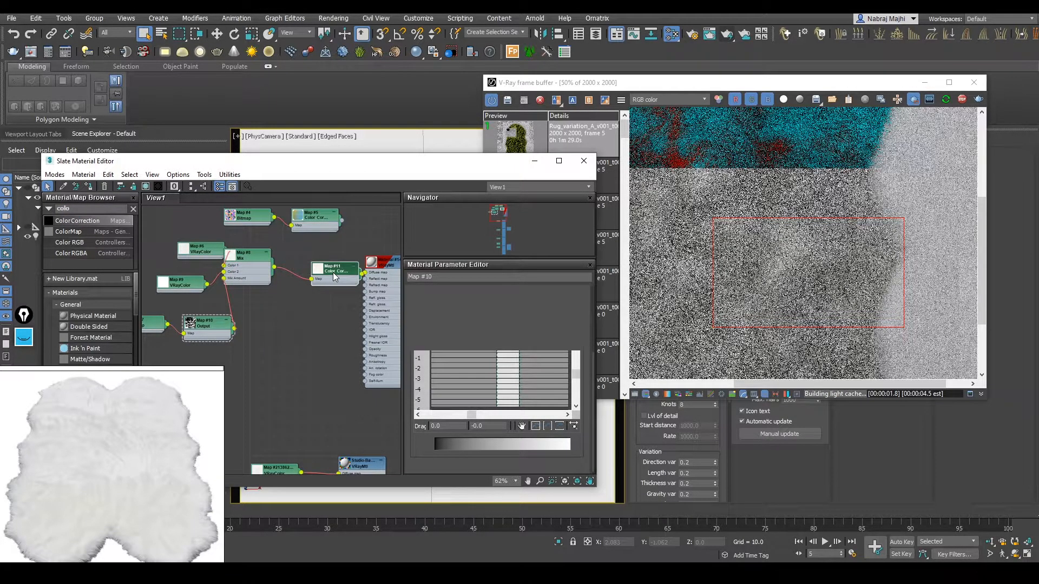
left_click_drag(335, 280, 316, 279)
Switch the Color Correction's lightness to Advanced, set its RGB gamma/contrast to 5, and check the rendered fur
left_click(525, 376)
double_click(501, 418)
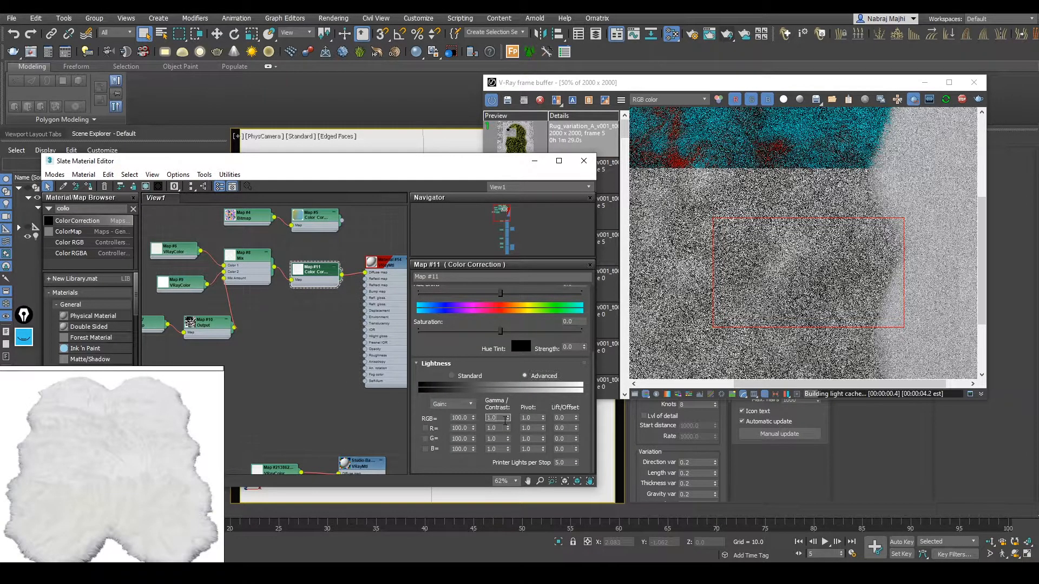
type("5")
key("Return")
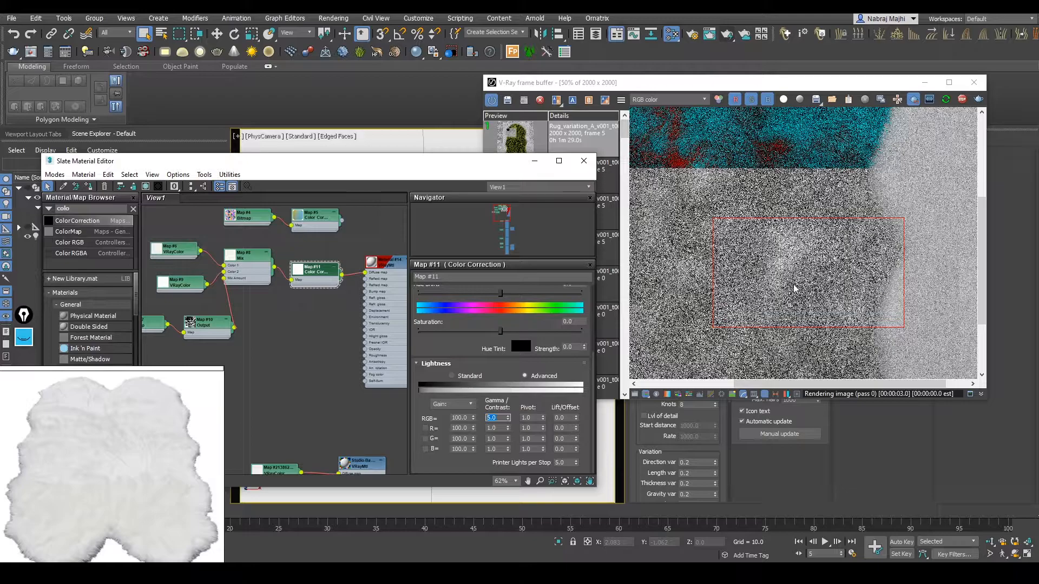
scroll(801, 284, "down", 1)
scroll(760, 274, "up", 1)
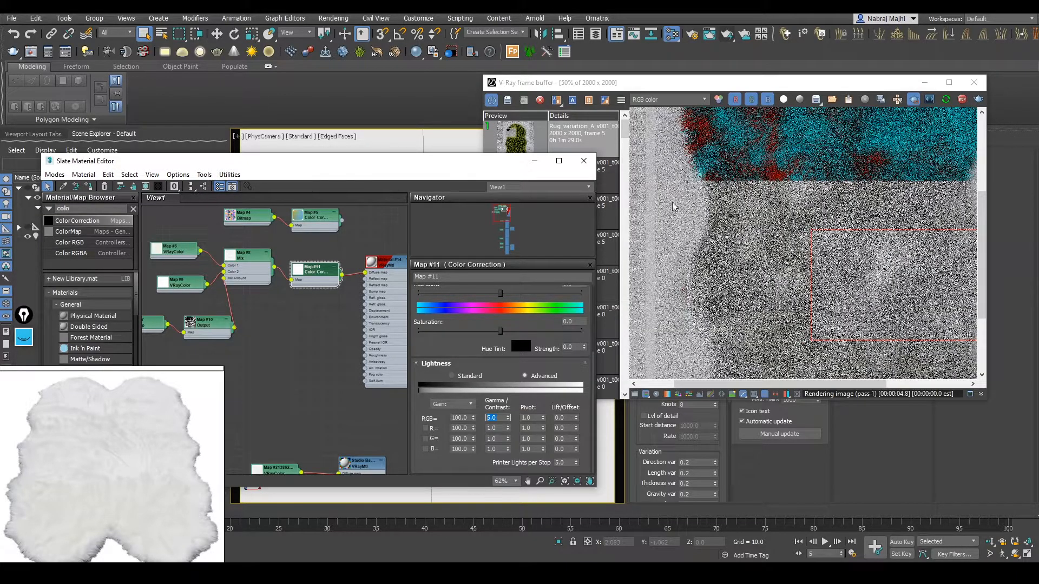
Draw a render region over the edge of the rug's middle section, render it, and check the fur as it resolves
left_click_drag(673, 204, 811, 321)
scroll(737, 269, "up", 1)
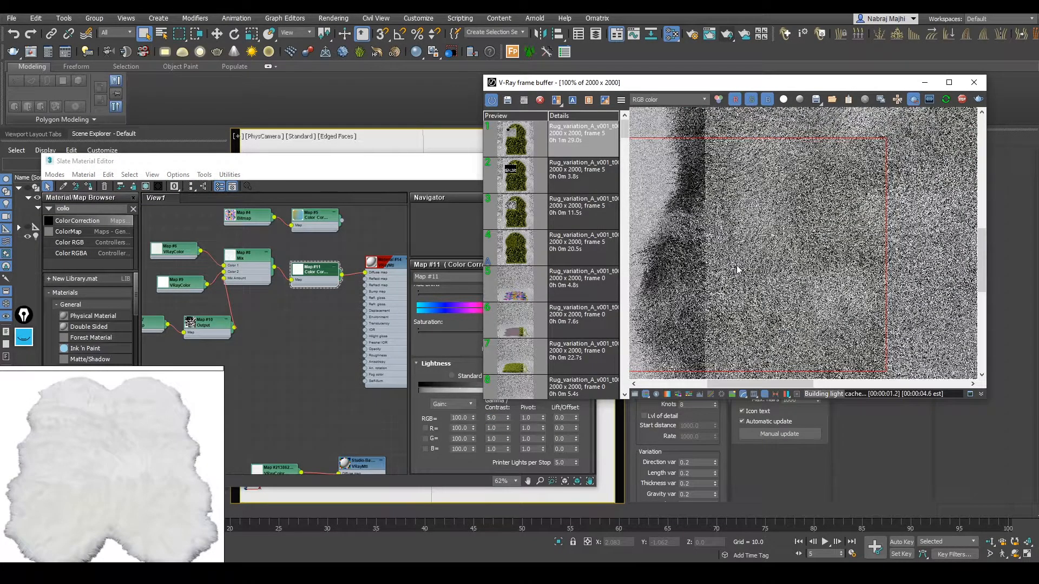
scroll(741, 270, "down", 1)
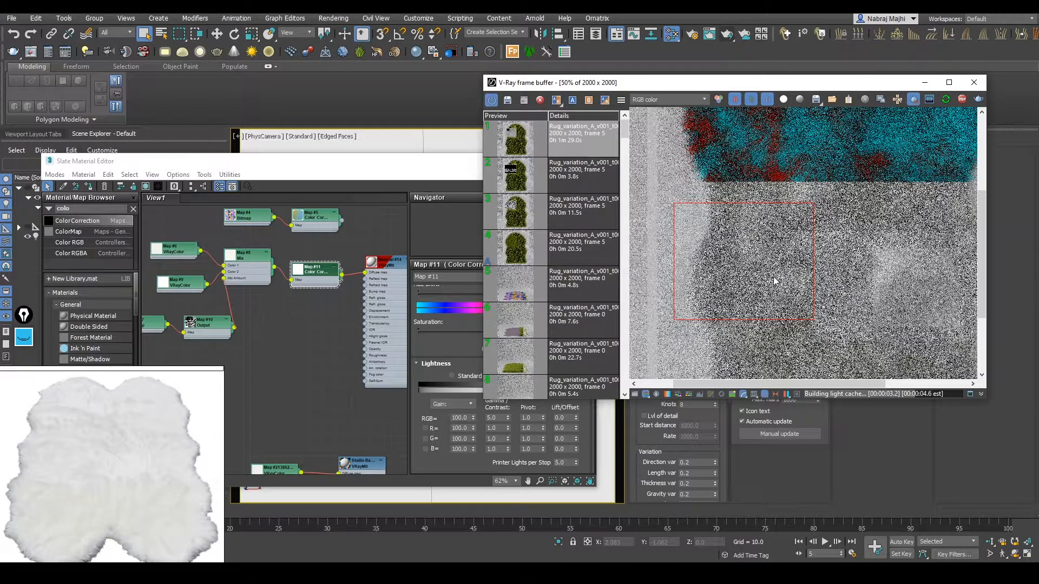
scroll(772, 273, "down", 1)
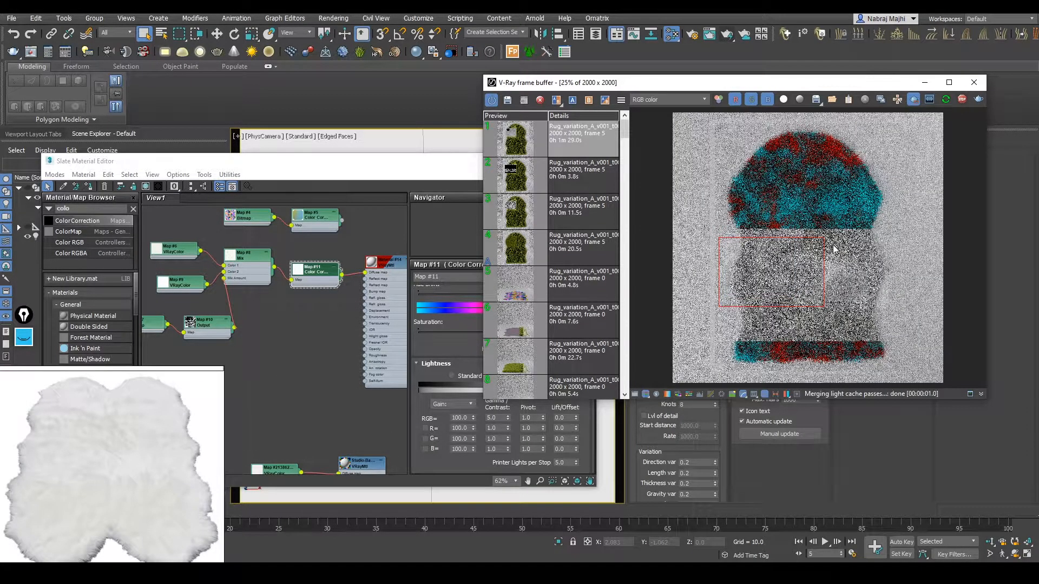
left_click(978, 99)
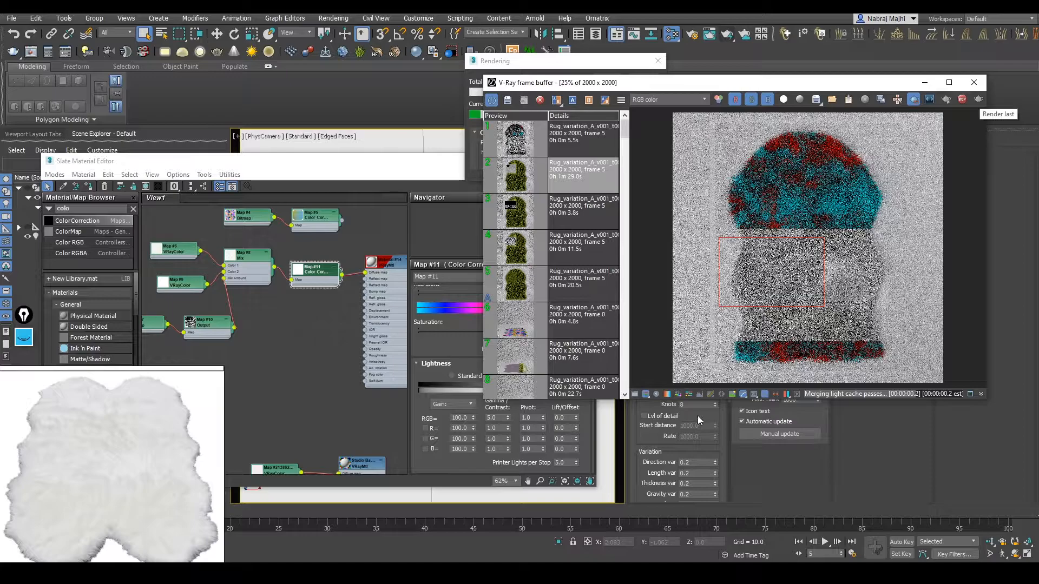
left_click(468, 576)
left_click(467, 576)
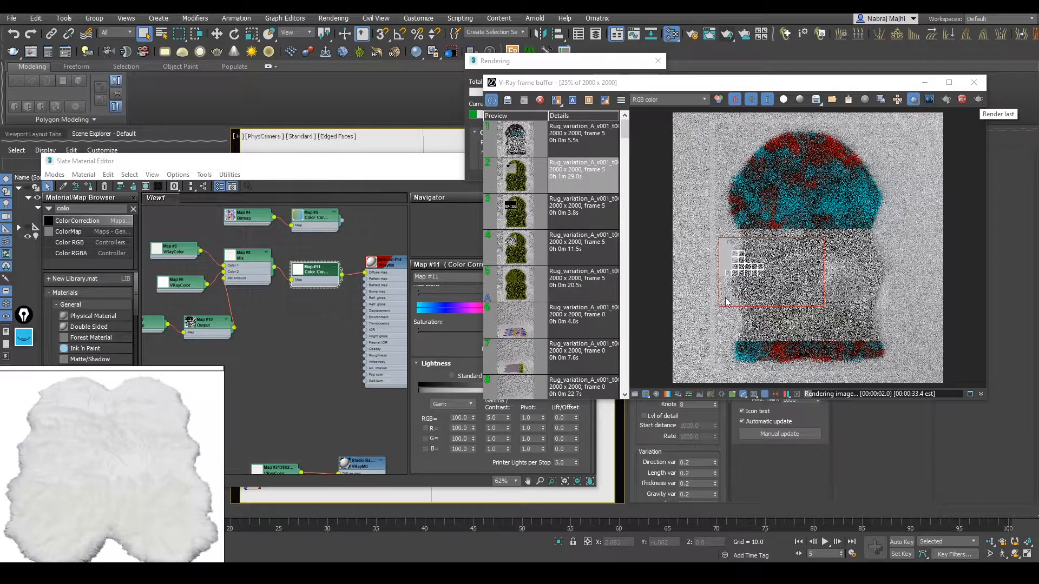
scroll(725, 301, "up", 1)
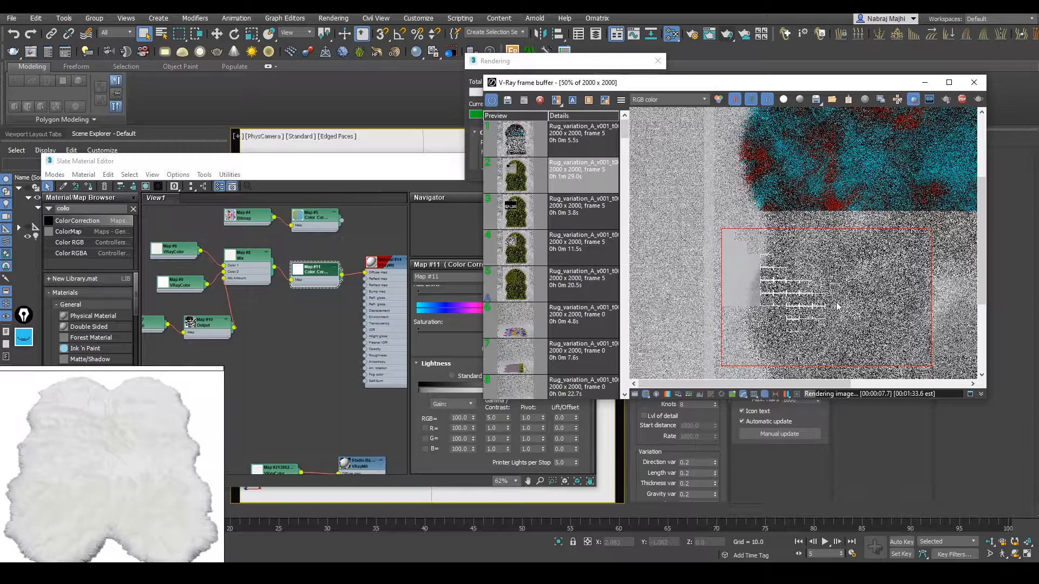
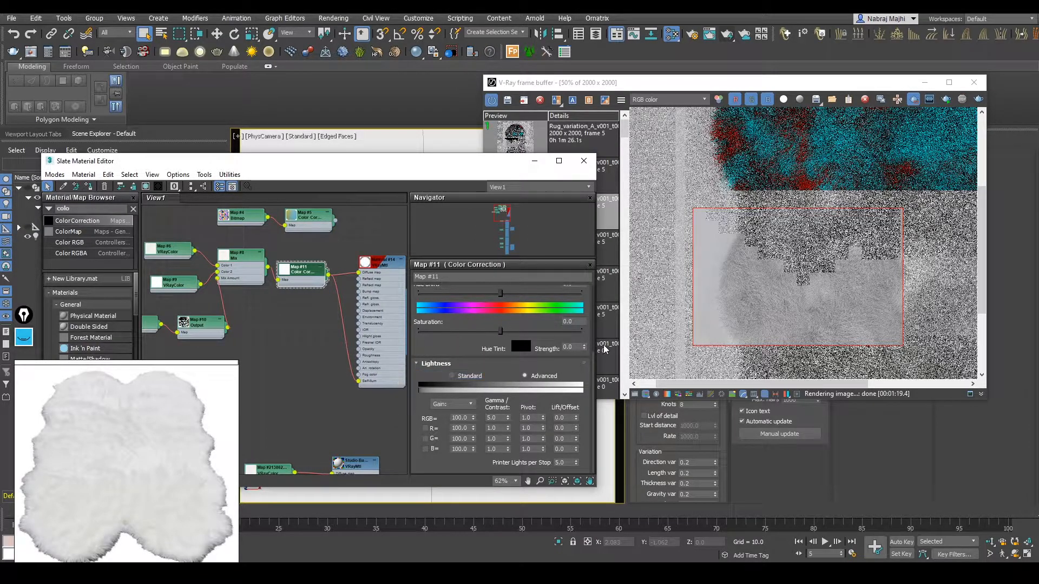
Render the same region again and compare the fur's brightness with the white sheepskin reference photo
left_click(979, 103)
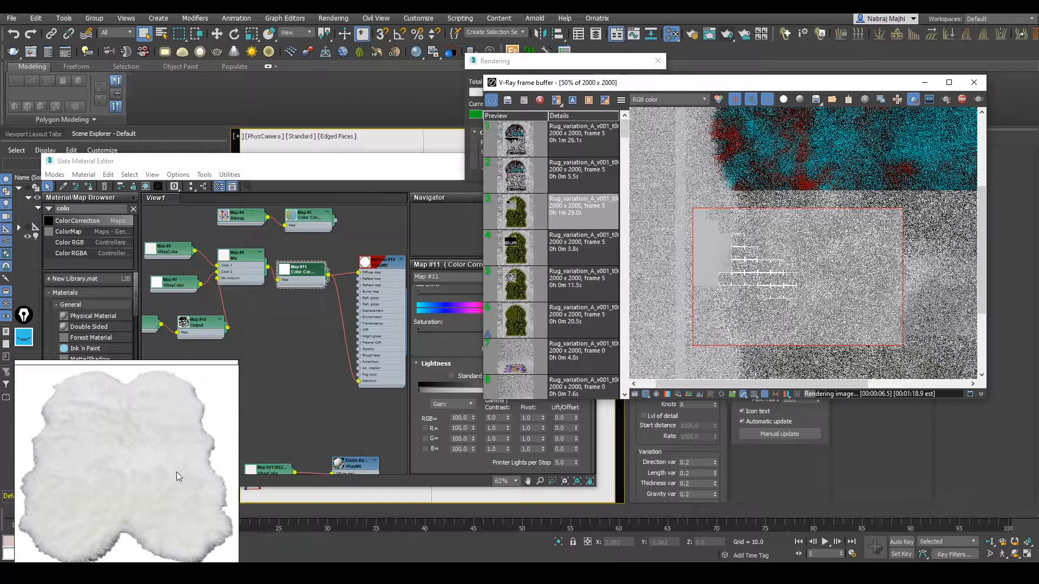
scroll(144, 432, "up", 3)
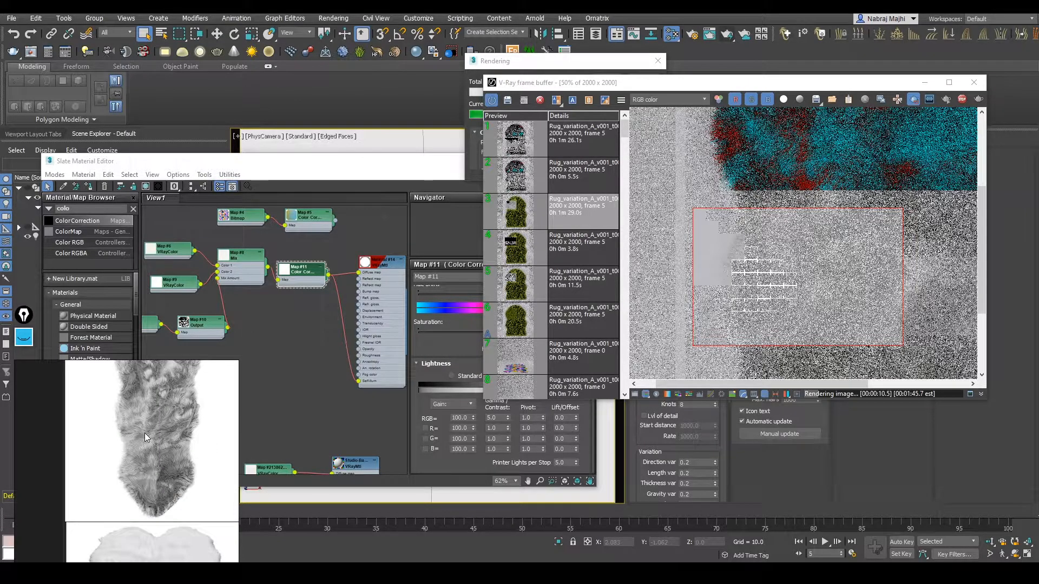
scroll(187, 434, "up", 2)
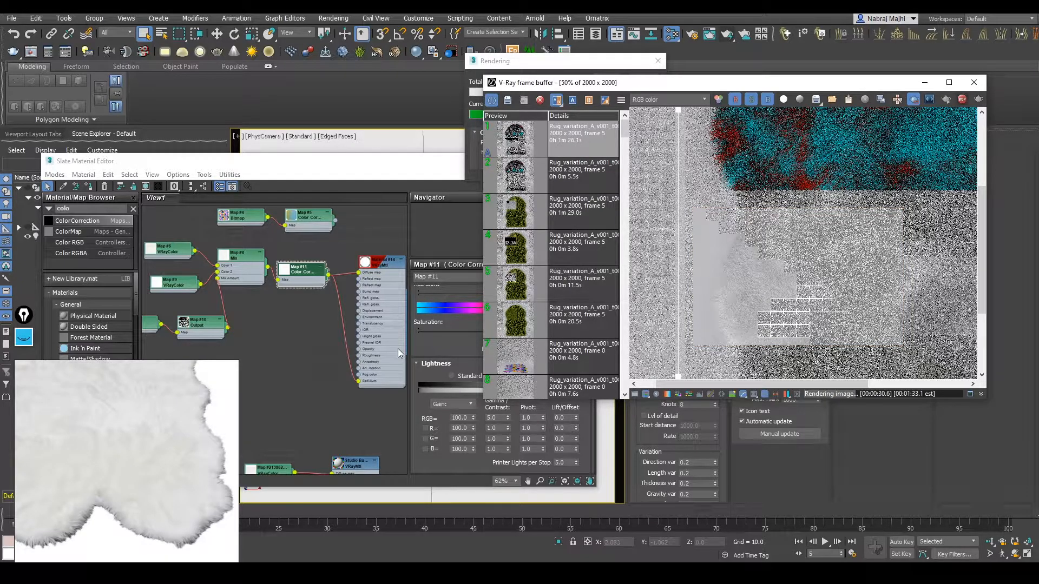
Set Material #14's self-illumination map amount to 200, render the region again, and examine the fur up close
double_click(398, 348)
scroll(441, 433, "down", 5)
left_click(439, 468)
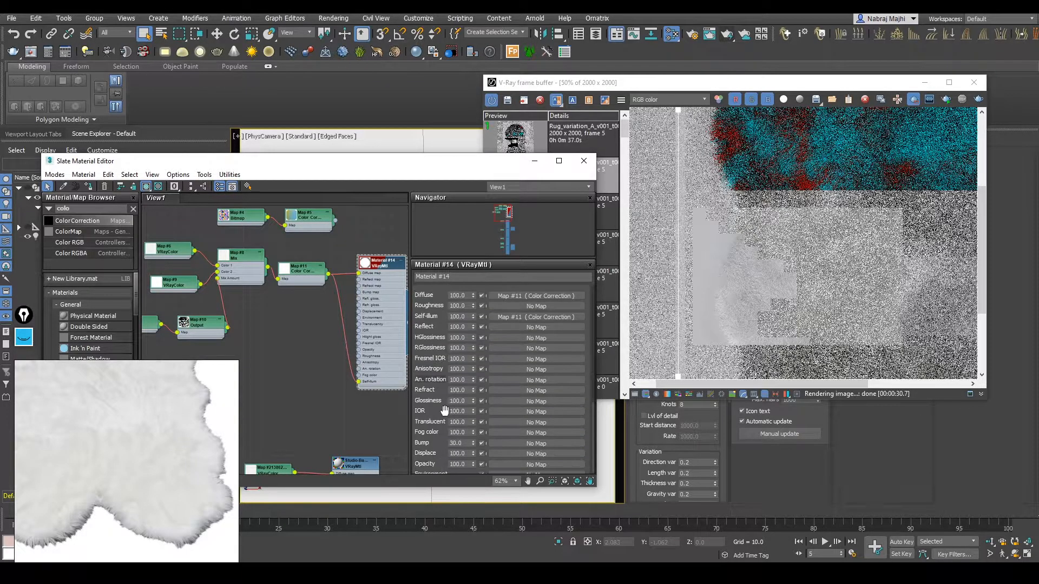
scroll(433, 422, "up", 2)
scroll(437, 412, "up", 1)
double_click(457, 372)
type("200")
key("Return")
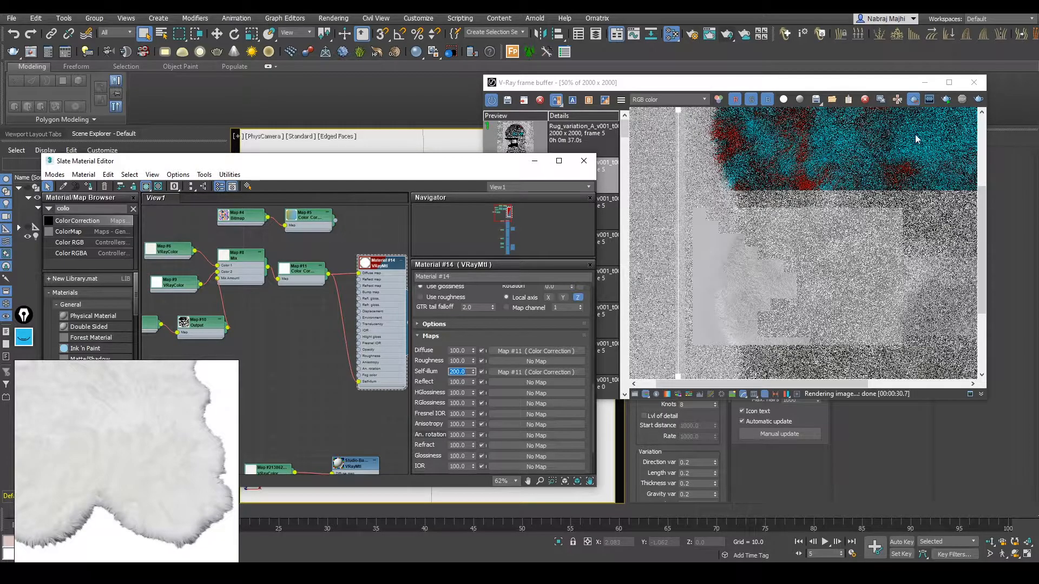
left_click(977, 100)
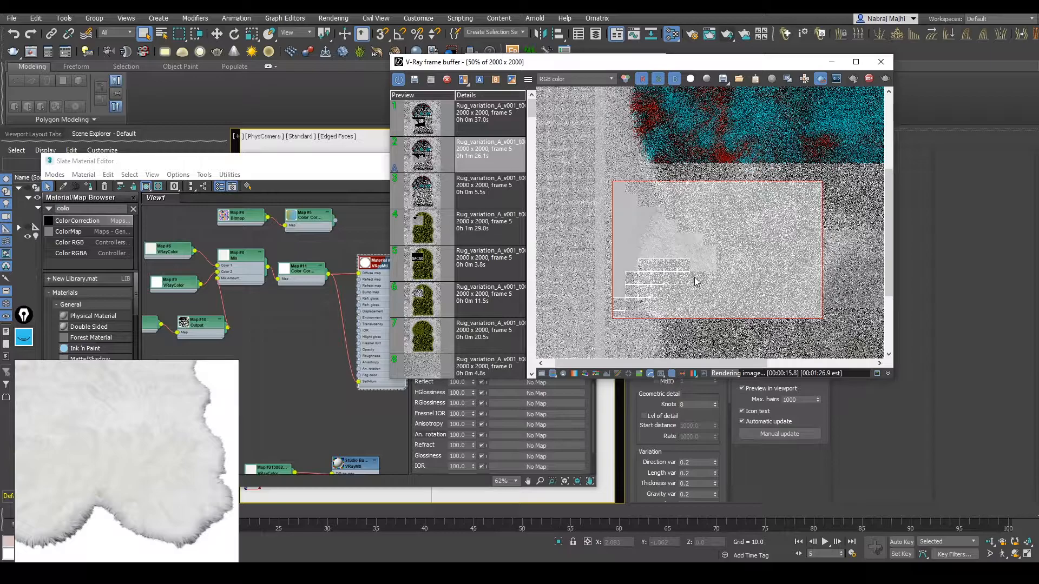
scroll(697, 281, "up", 2)
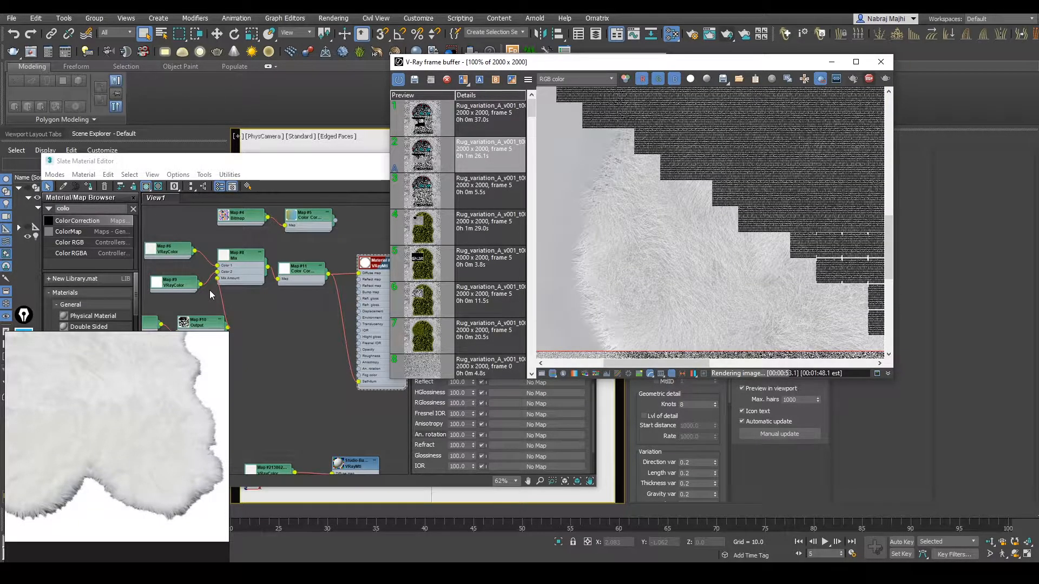
Disable GI for Material #14's self-illumination and set its self-illumination map amount to 250
middle_click_drag(211, 294, 224, 279)
left_click_drag(453, 400, 455, 462)
left_click(509, 307)
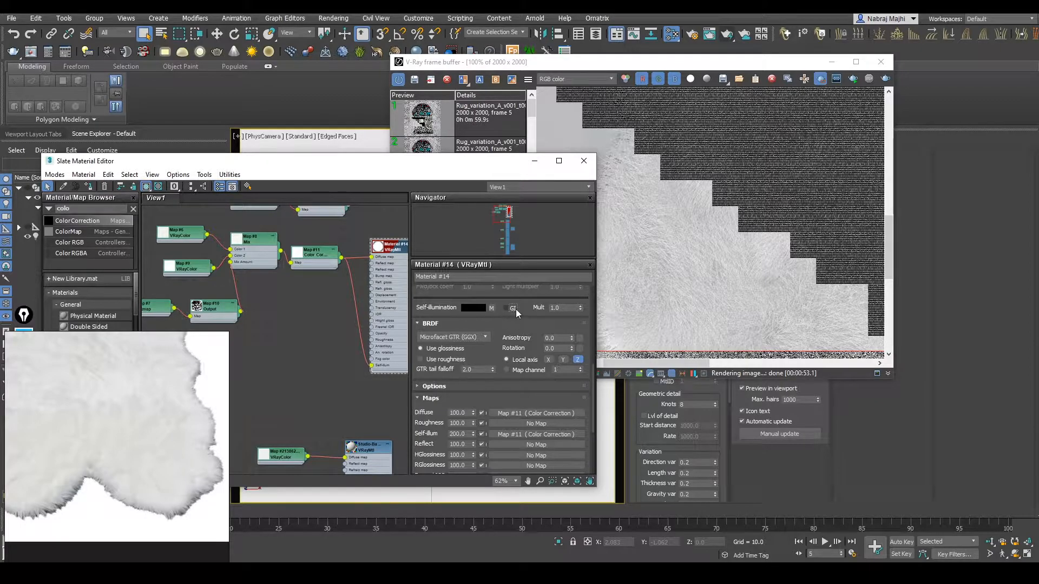
scroll(461, 416, "down", 4)
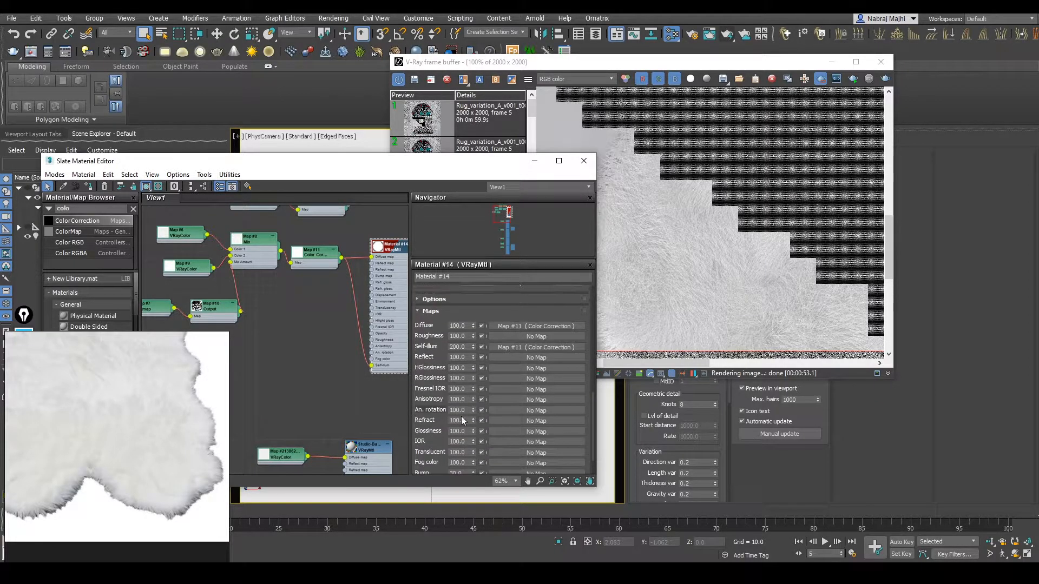
double_click(463, 346)
type("250")
key("Return")
Tint the Map #9 VRayColor to a warm off-white with hue 24, green 0.984 and blue 0.961
middle_click_drag(229, 264, 267, 277)
double_click(219, 248)
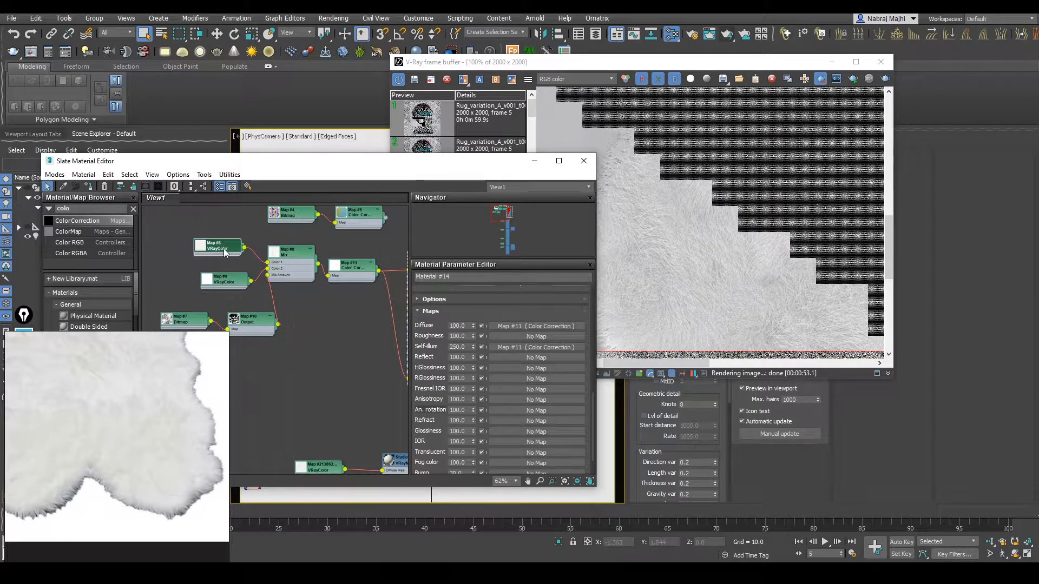
double_click(227, 282)
left_click(566, 379)
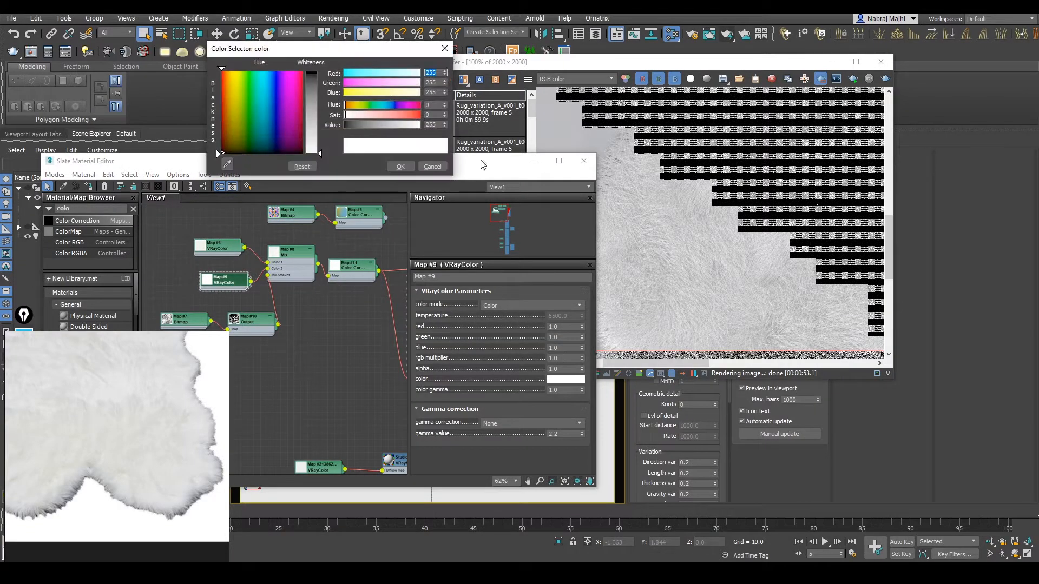
left_click(445, 93)
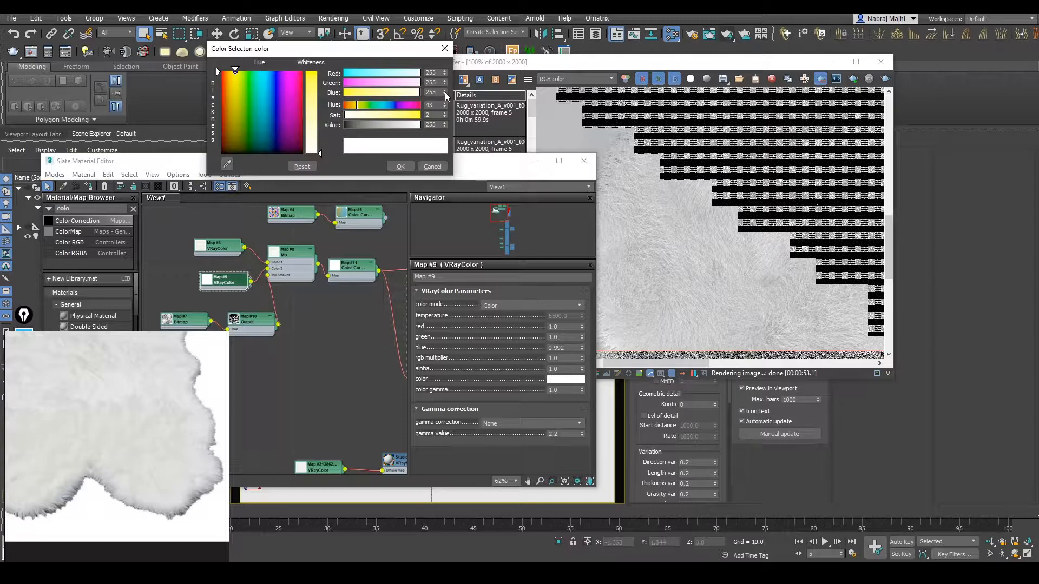
left_click(445, 91)
left_click_drag(446, 106, 450, 114)
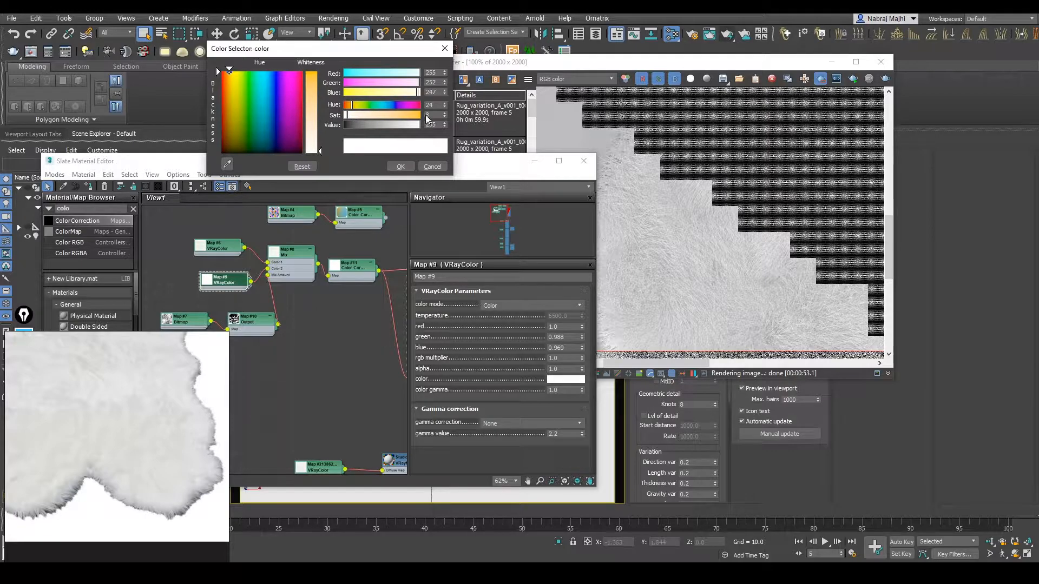
left_click(445, 113)
left_click(445, 113)
left_click(401, 166)
Draw a smaller render region around the already rendered fur at the rug's edge and render it
left_click(719, 245)
middle_click_drag(718, 242, 725, 206)
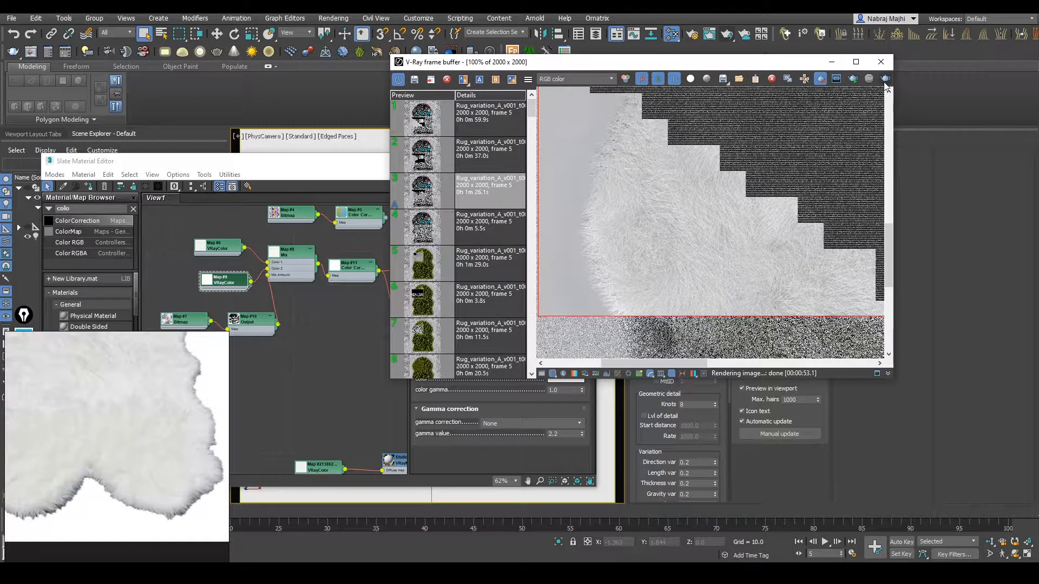
left_click_drag(568, 161, 824, 330)
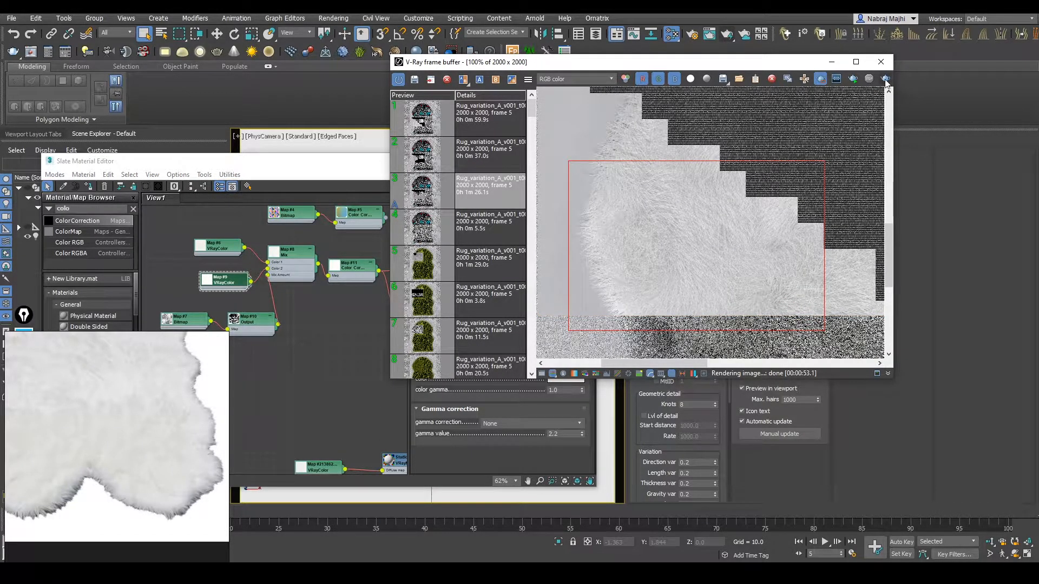
key("shift+q")
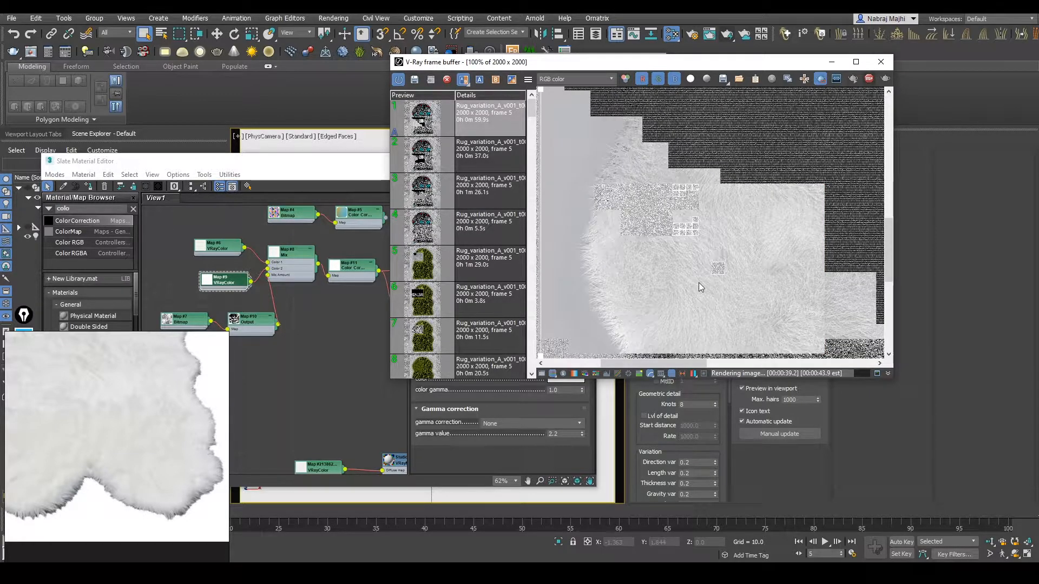
Compare the color and strand thickness of the rendered fur with the reference rug up close
scroll(137, 437, "up", 5)
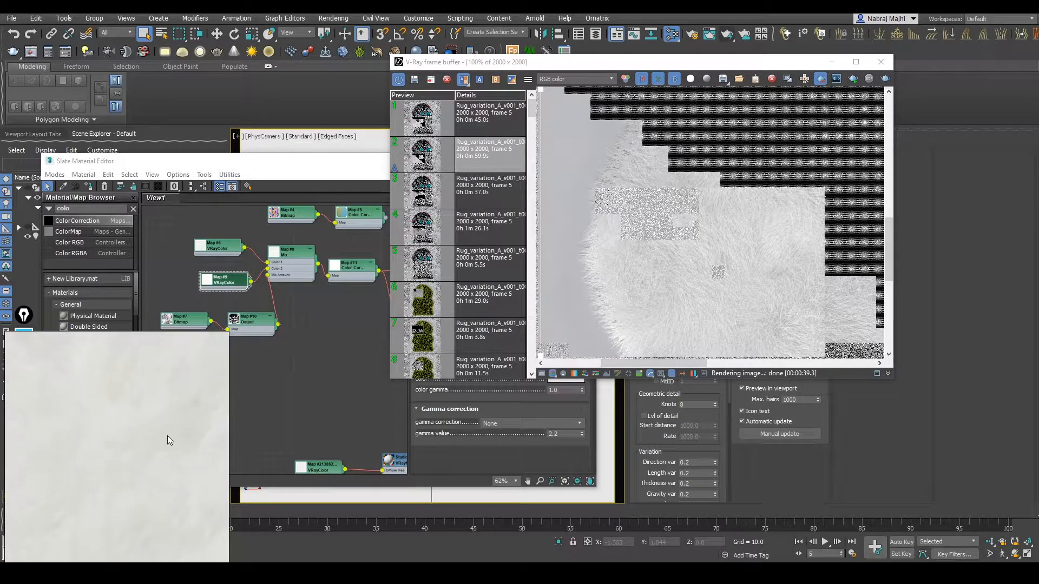
scroll(150, 431, "up", 2)
scroll(152, 429, "up", 2)
scroll(725, 294, "up", 1)
middle_click_drag(725, 295, 666, 249)
scroll(666, 249, "down", 1)
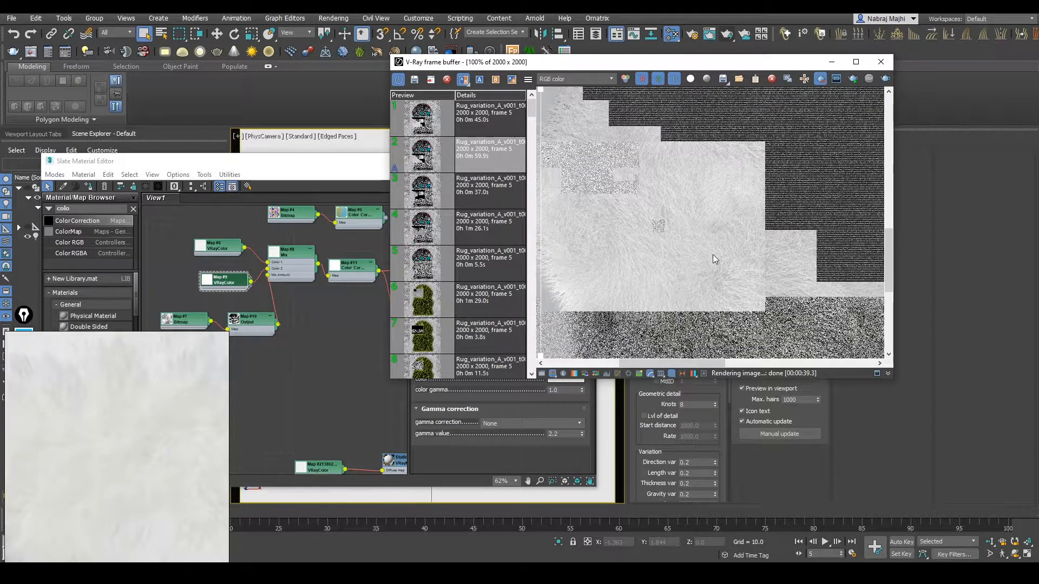
scroll(650, 257, "down", 1)
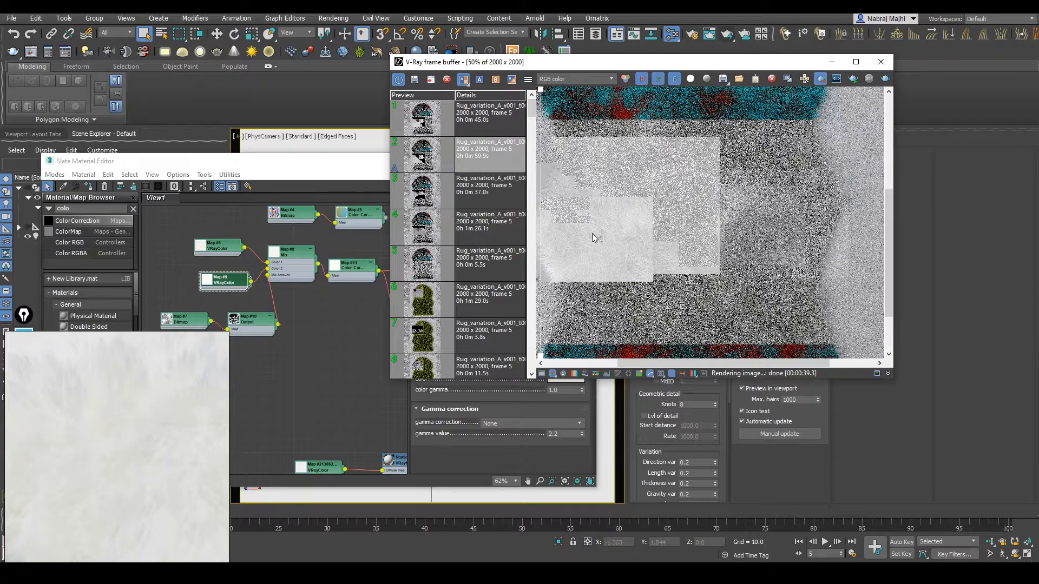
scroll(595, 238, "up", 1)
Rearrange the material editor and frame buffer to reach VRayFur001's parameters, and set the fur's thickness to 0.001
left_click(197, 212)
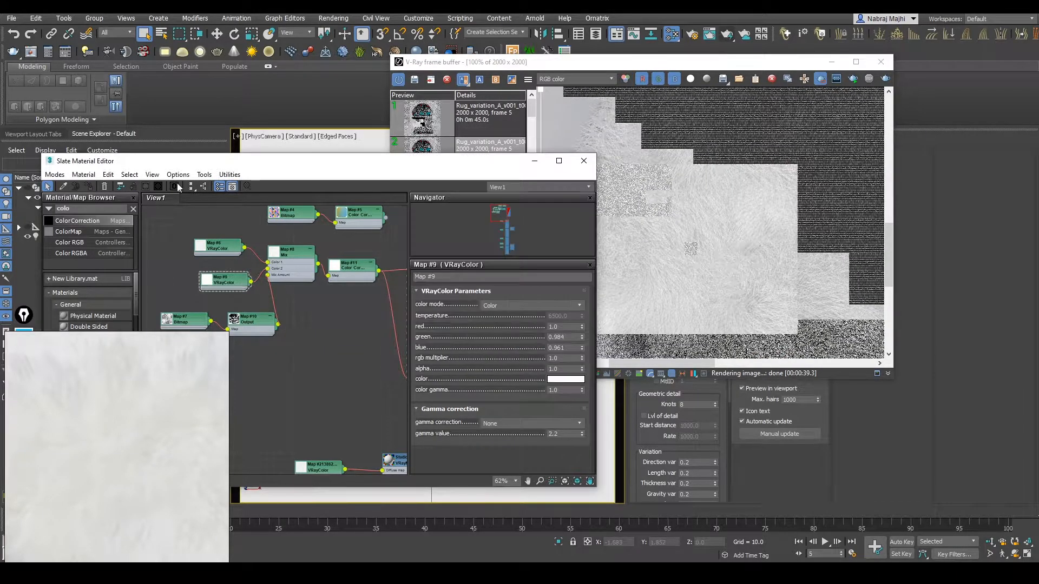
left_click_drag(196, 160, 273, 250)
left_click(85, 217)
left_click_drag(635, 69, 406, 23)
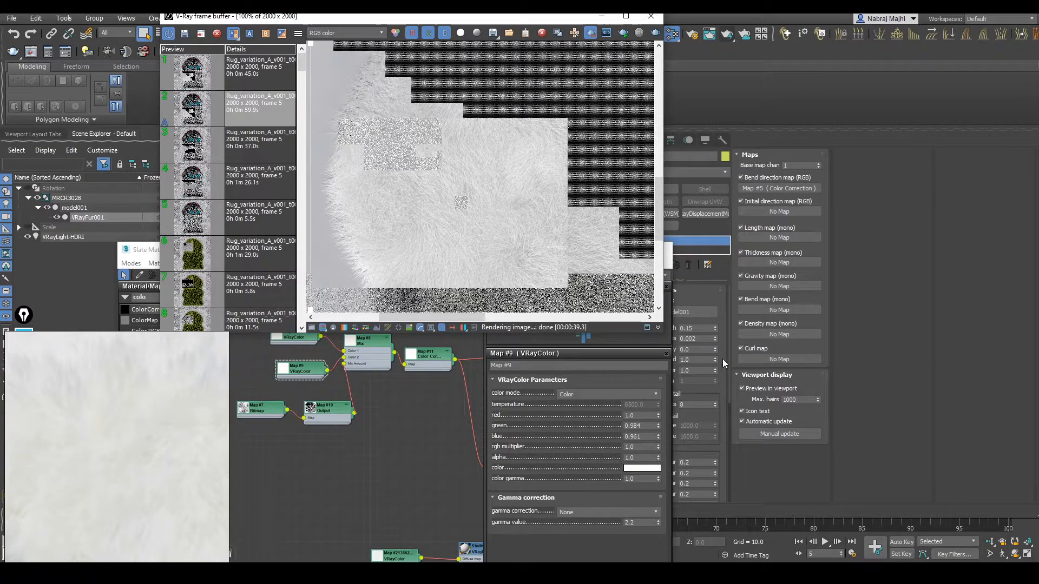
left_click(713, 338)
type("0.001")
key("Return")
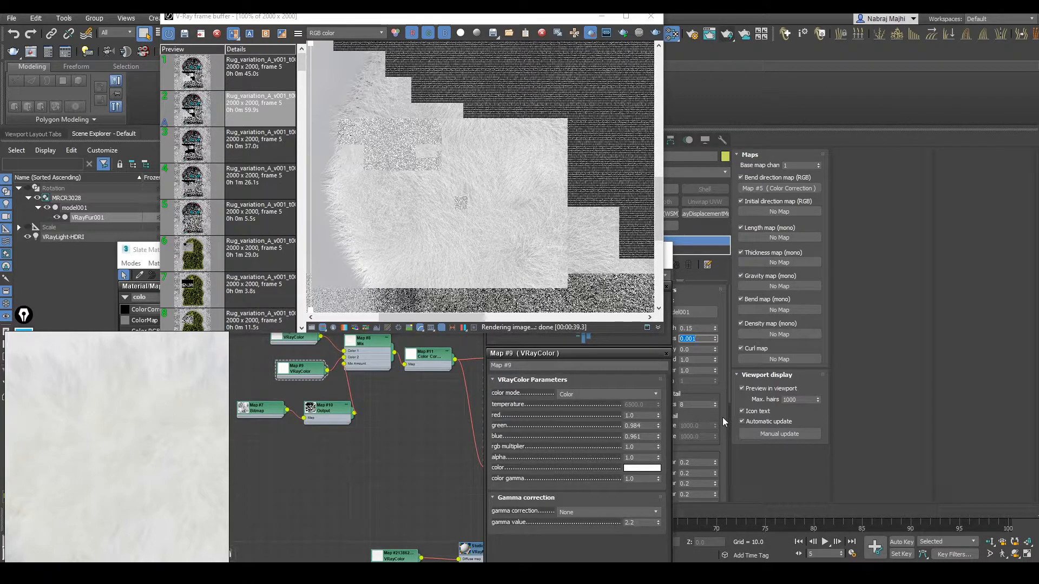
left_click_drag(152, 251, 79, 247)
left_click(697, 339)
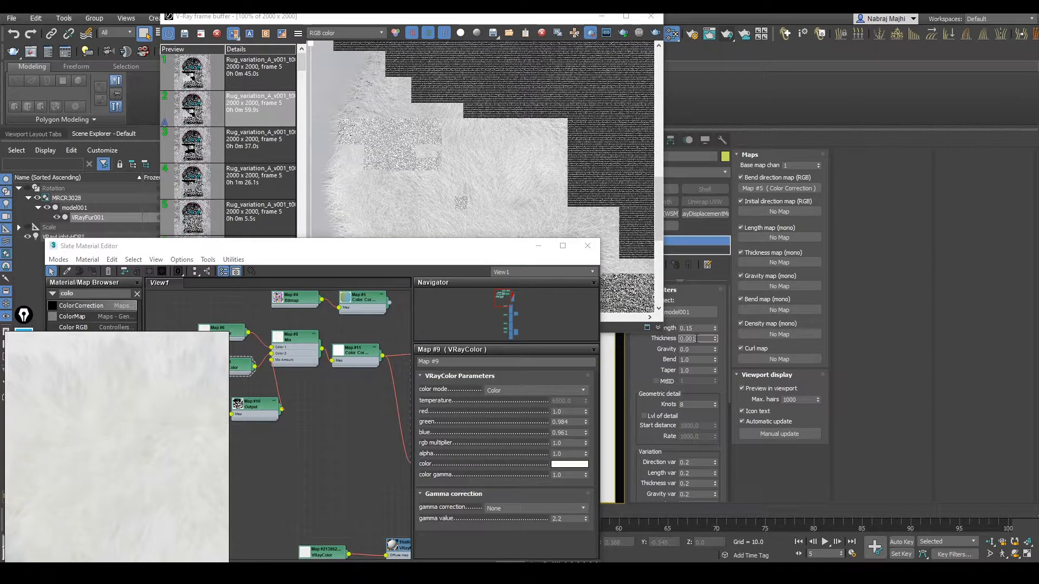
Set the fur's per-area distribution to 500 and render a new region covering the rug's edge
left_click_drag(420, 22, 406, 21)
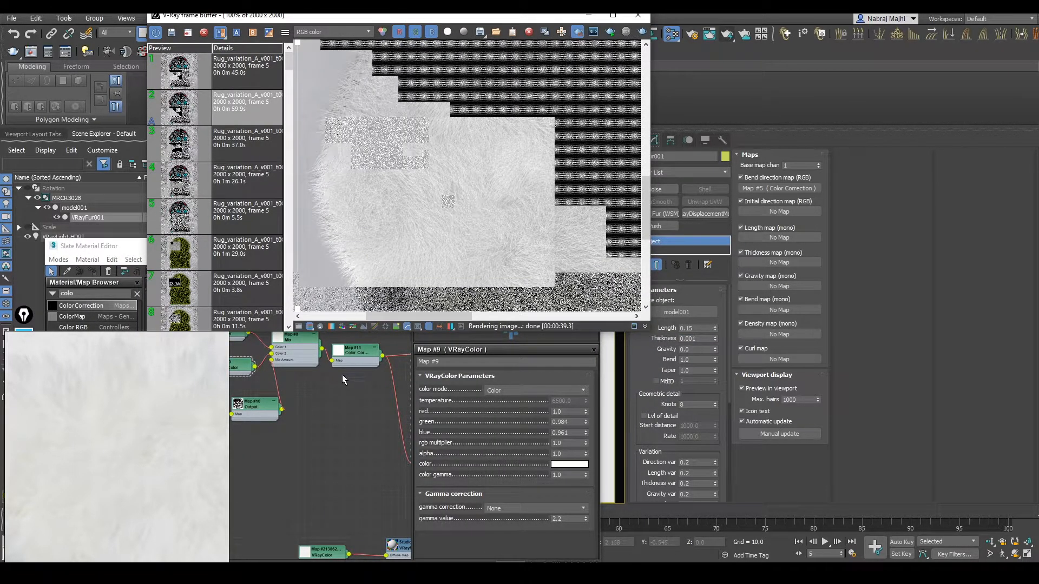
scroll(715, 470, "down", 5)
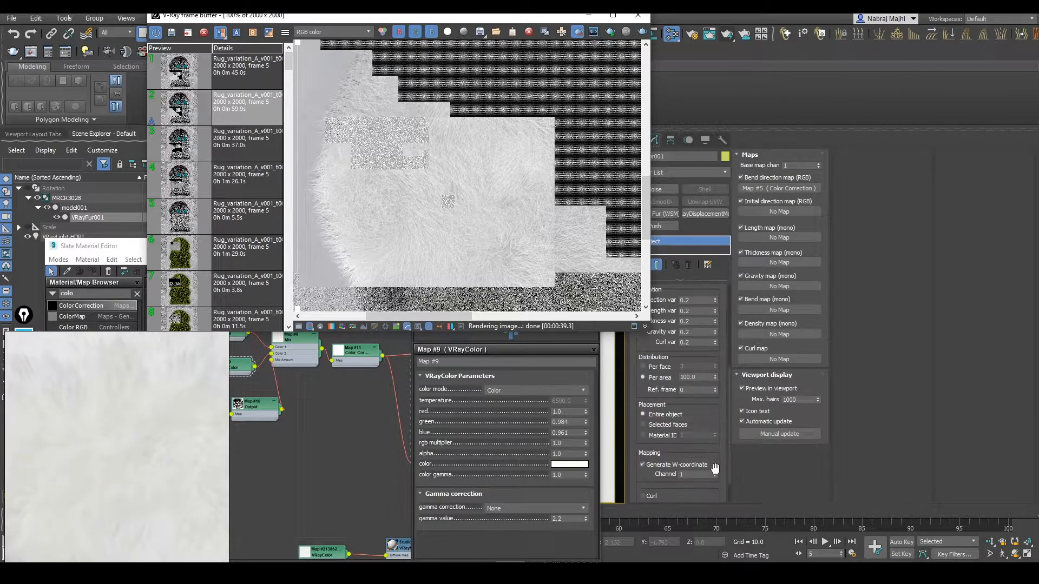
left_click(683, 377)
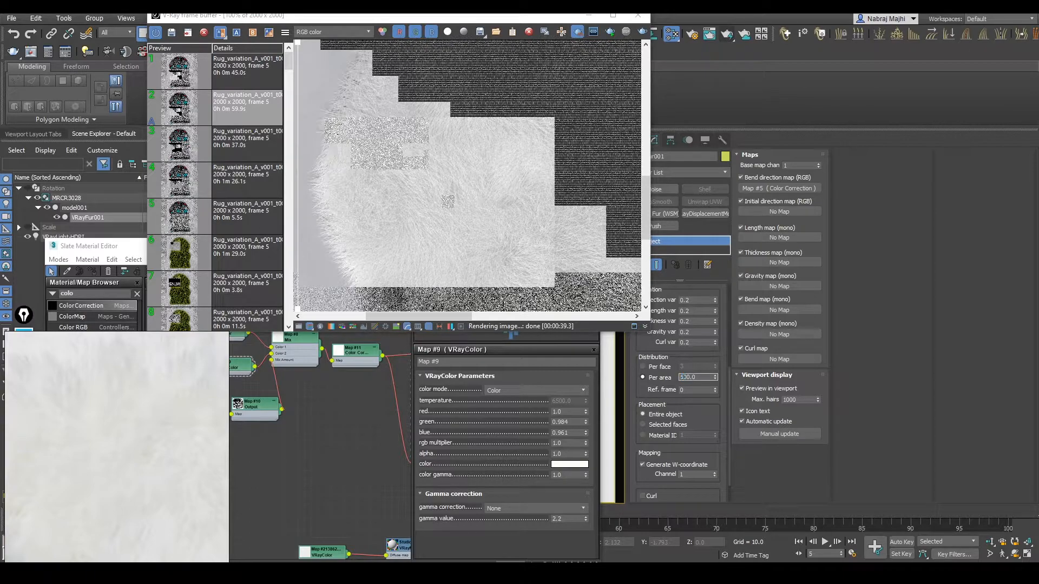
left_click(223, 33)
middle_click_drag(439, 170, 504, 178)
left_click_drag(356, 130, 620, 300)
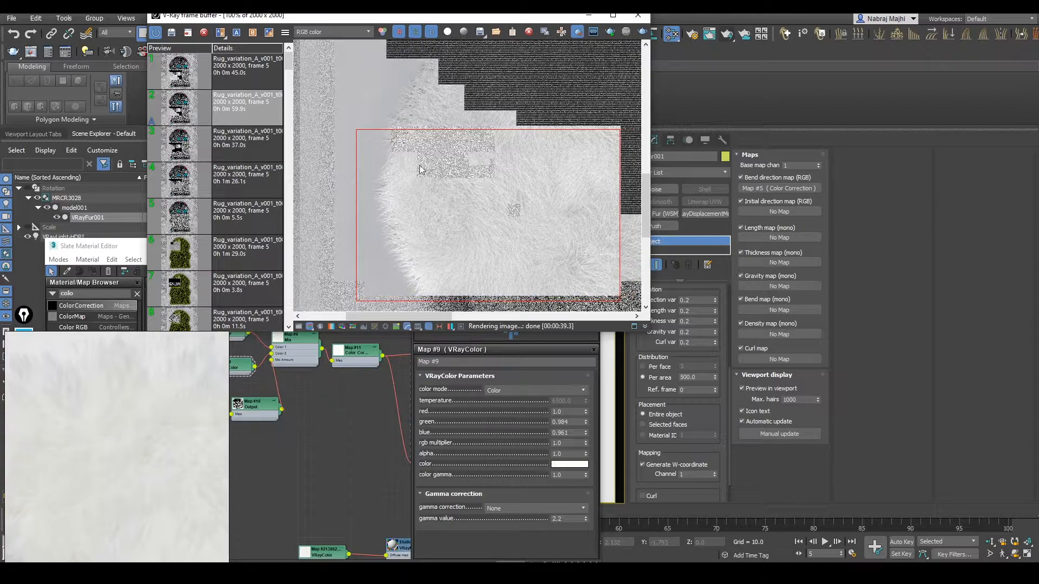
left_click(626, 33)
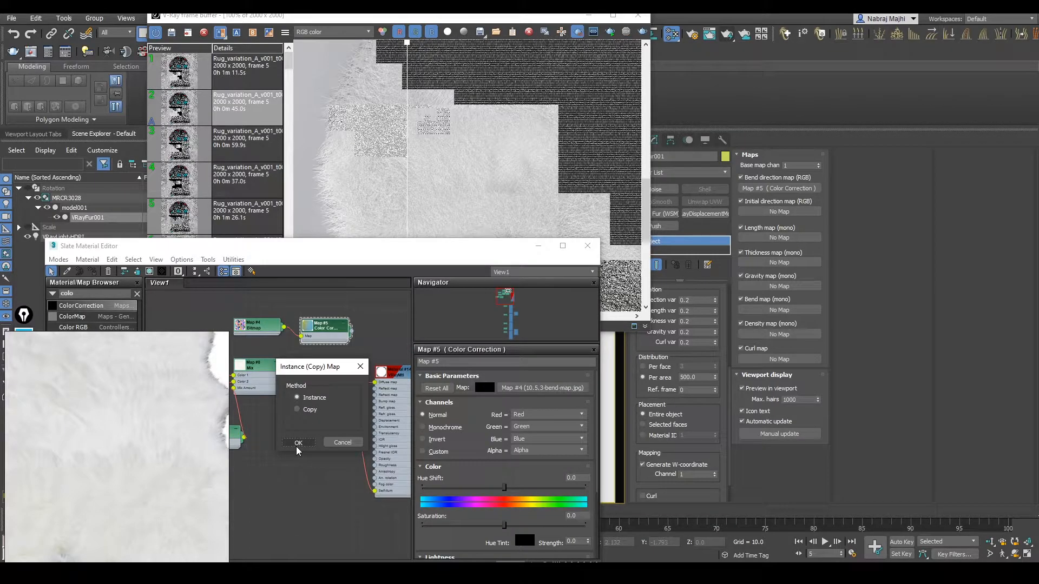
Assign the Color Correction map to the fur's bend direction as an instance and set its contrast to about -50
left_click(297, 443)
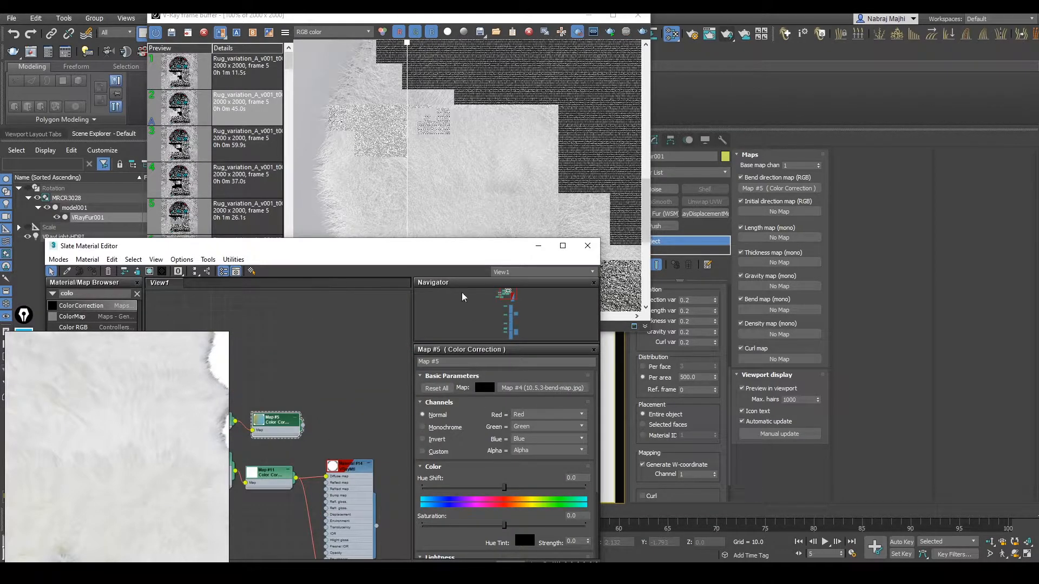
left_click_drag(428, 249, 313, 115)
scroll(367, 402, "down", 4)
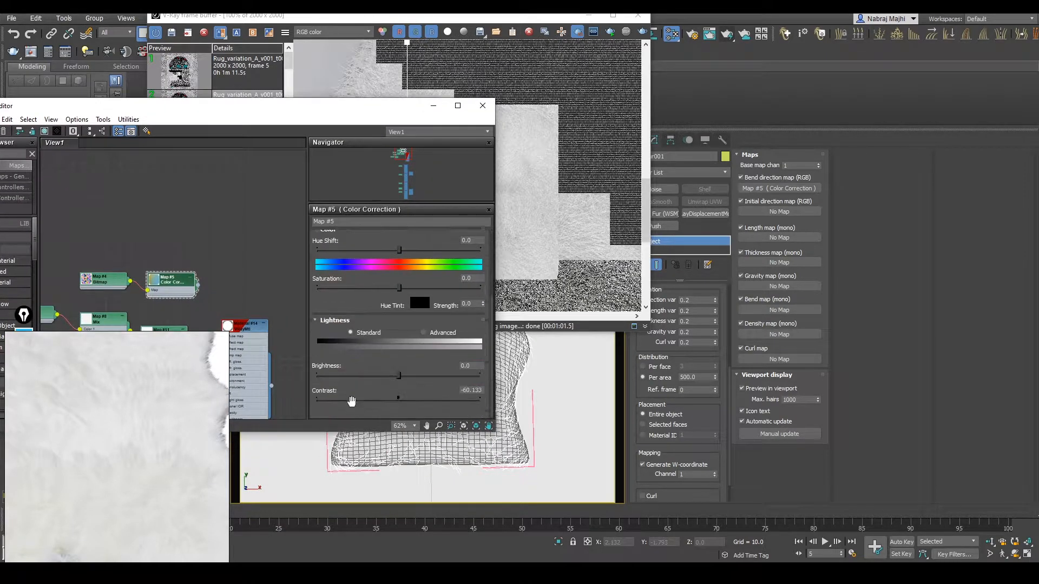
left_click(356, 389)
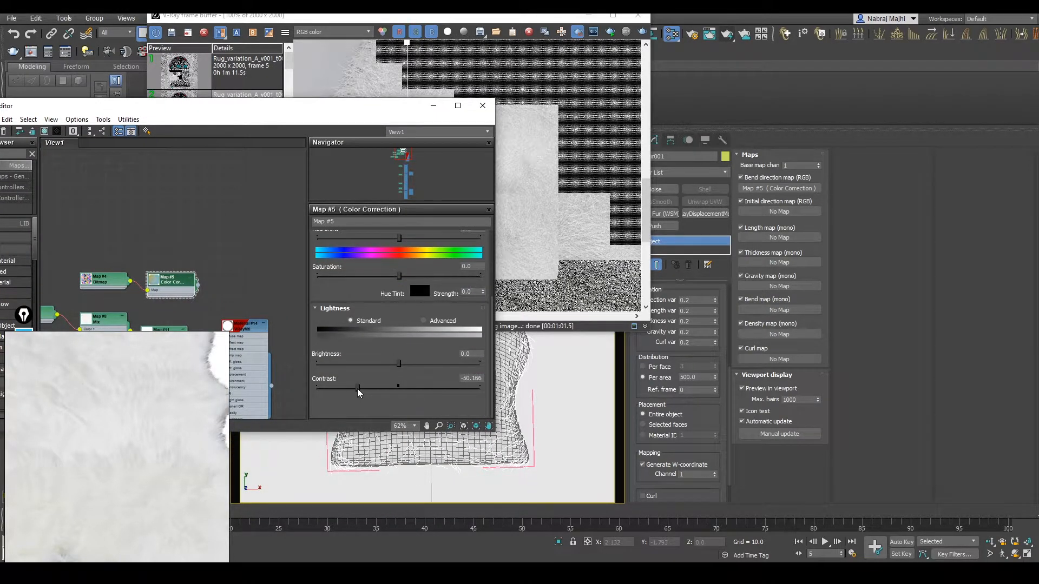
left_click_drag(394, 108, 526, 407)
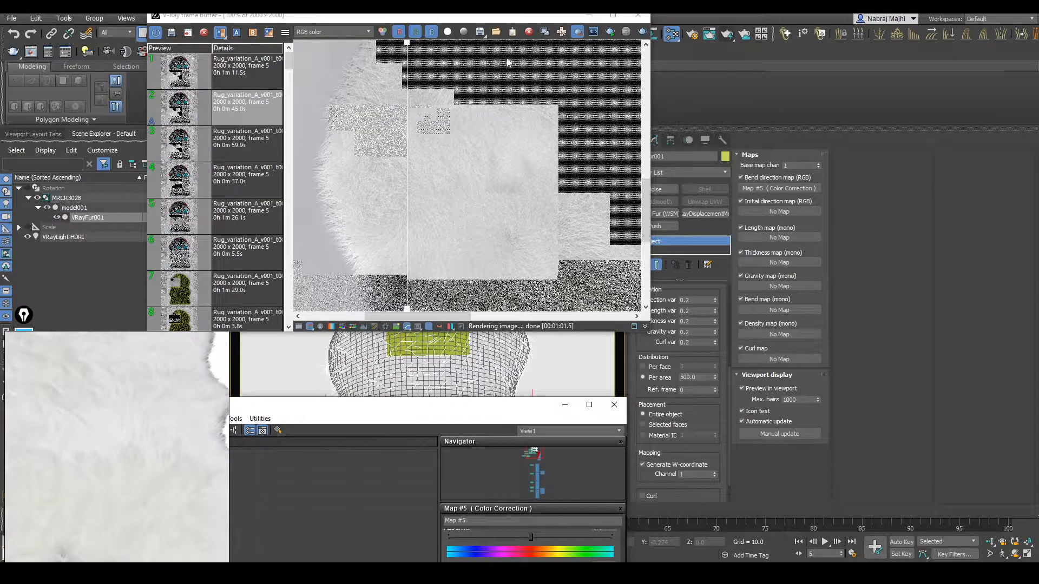
Turn off the A/B render comparison and start an interactive render of the region at the rug's edge
left_click(222, 35)
scroll(544, 201, "down", 1)
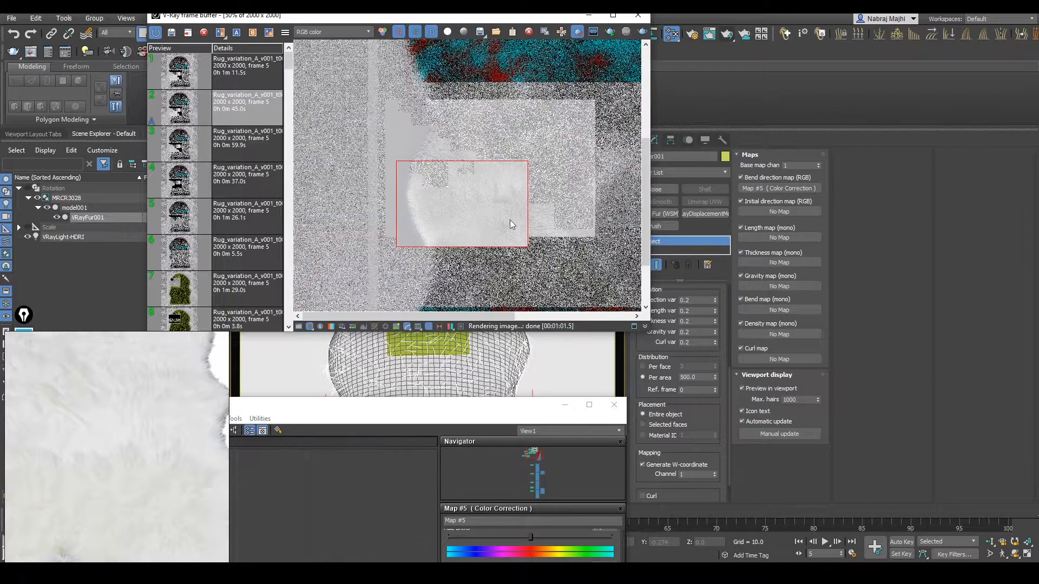
scroll(470, 220, "up", 1)
left_click(612, 34)
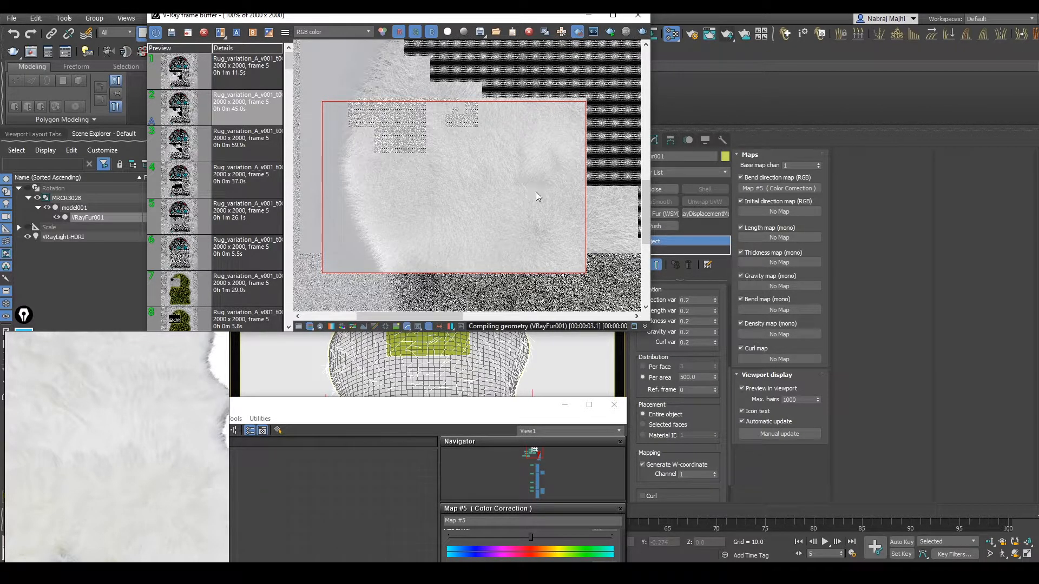
middle_click_drag(536, 191, 489, 203)
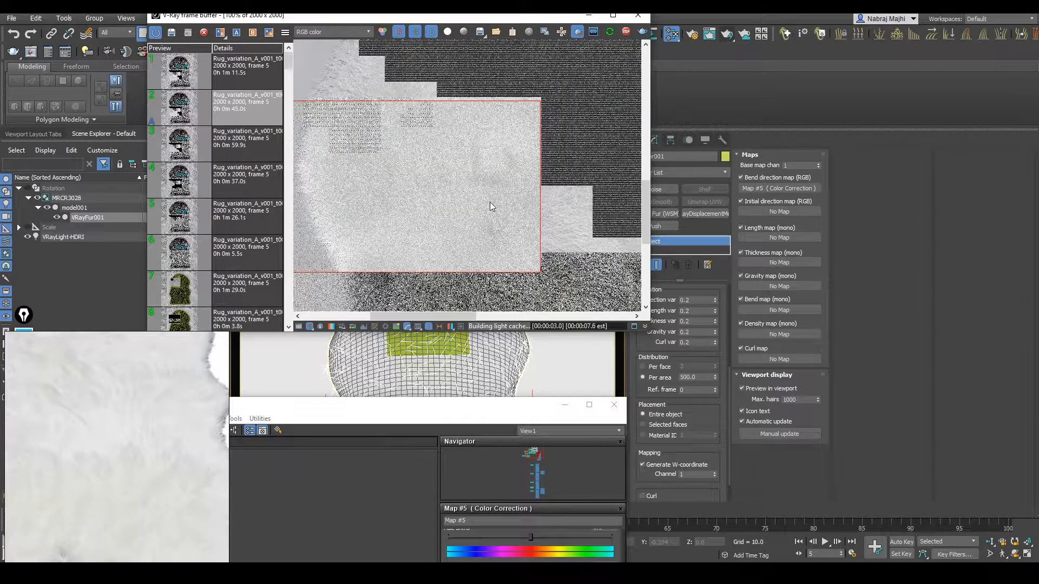
scroll(489, 202, "down", 2)
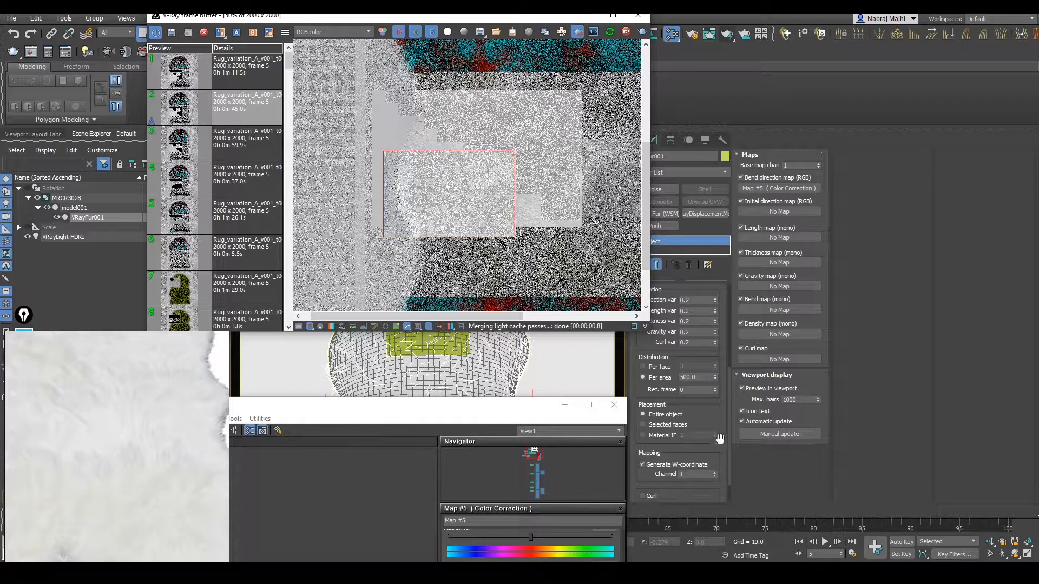
Go to frame 2 for the low-angle camera view and rearrange the frame buffer and material editor around the viewport
left_click_drag(455, 22, 768, 41)
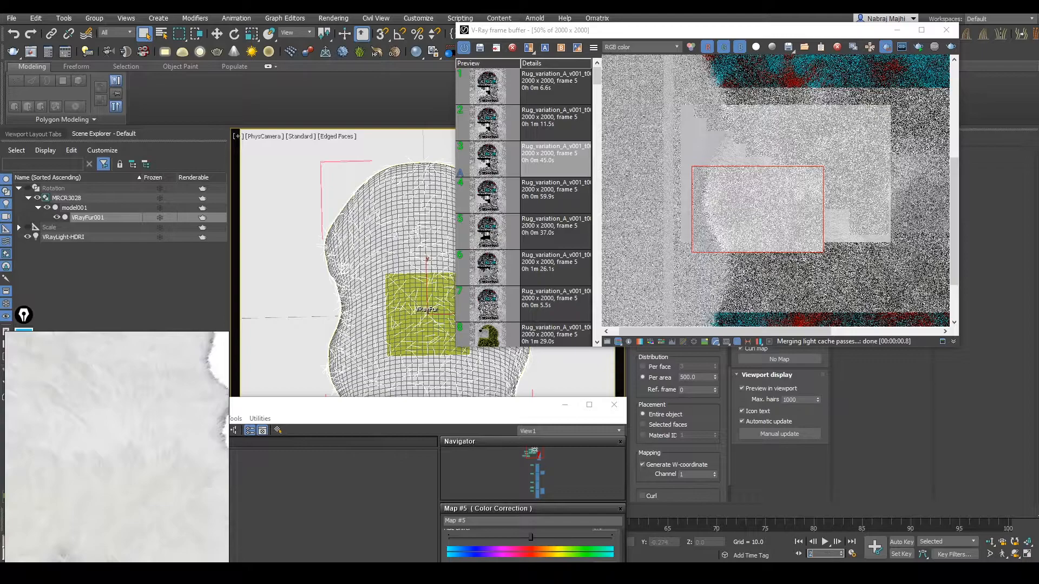
key("Return")
left_click_drag(362, 402, 360, 489)
left_click_drag(643, 32, 428, 50)
scroll(558, 230, "down", 1)
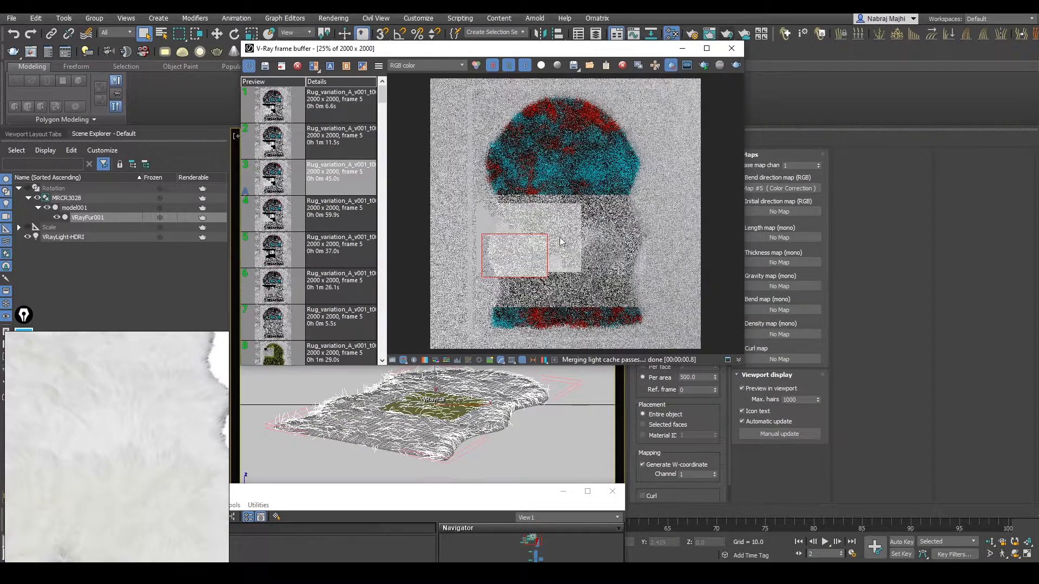
Draw a render region across the full width of the lower half of the image and render it
left_click(671, 65)
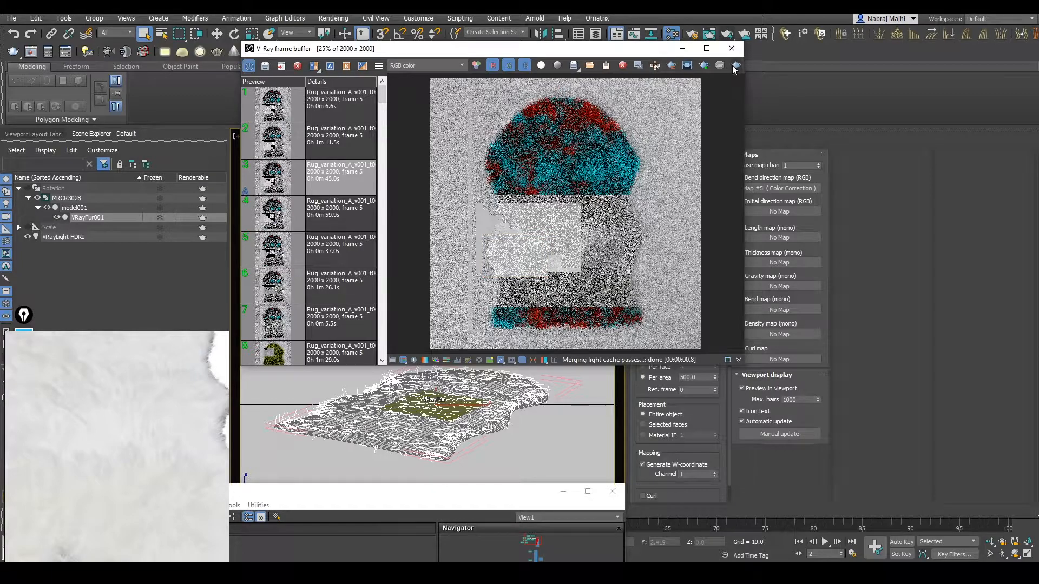
left_click(671, 65)
left_click_drag(431, 209, 701, 349)
left_click(739, 66)
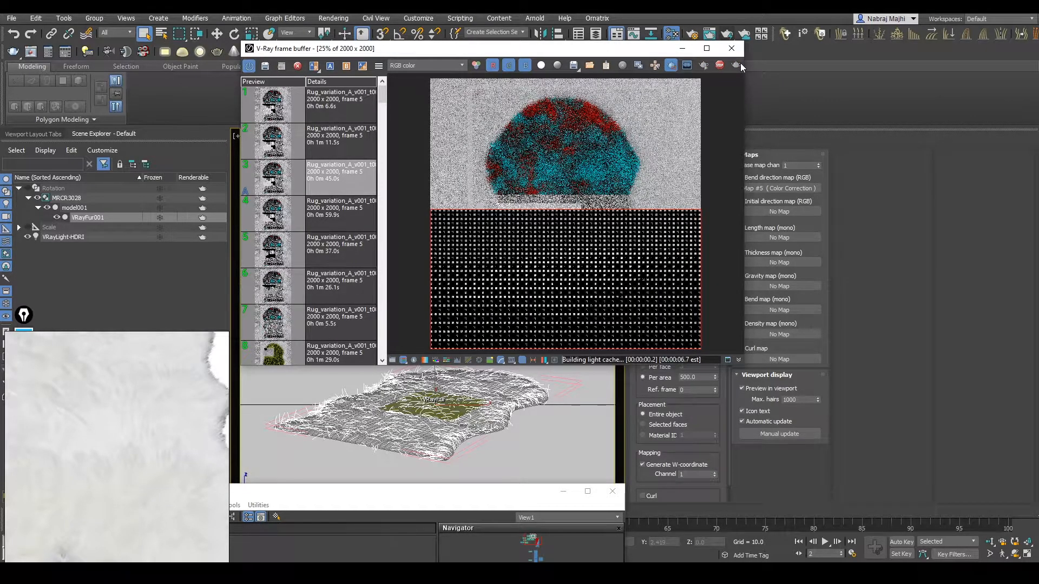
scroll(594, 277, "up", 1)
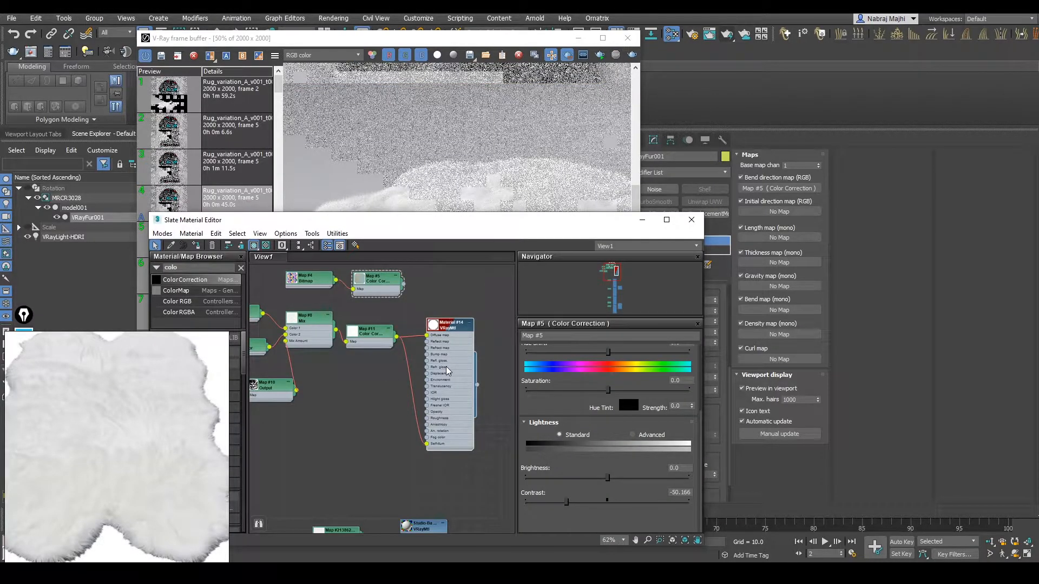
Set Material #14's self-illumination map amount to 200 and render the region at the rug's front corner
double_click(447, 370)
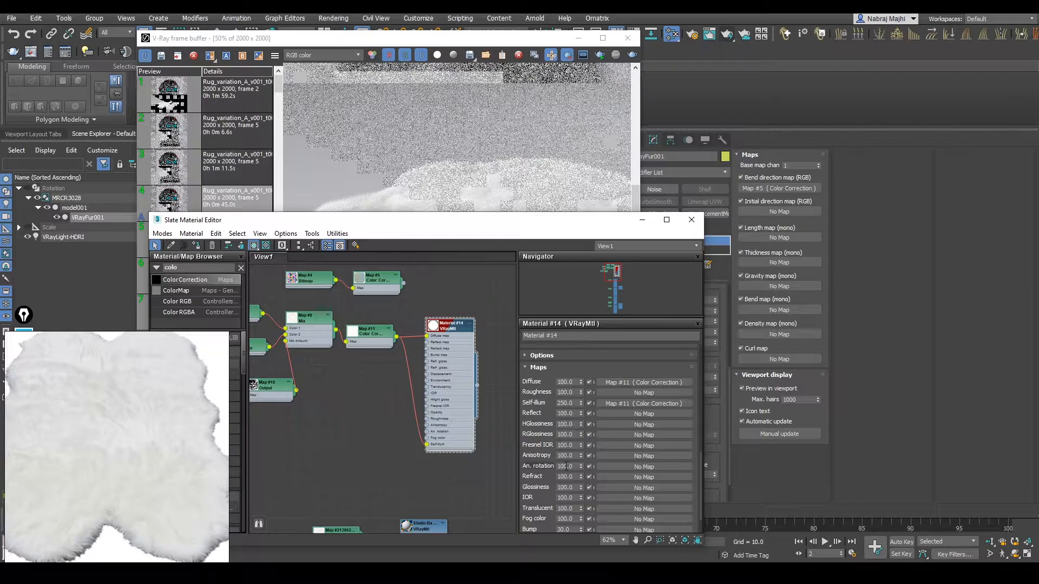
double_click(569, 403)
type("200")
key("Return")
left_click_drag(539, 227, 498, 398)
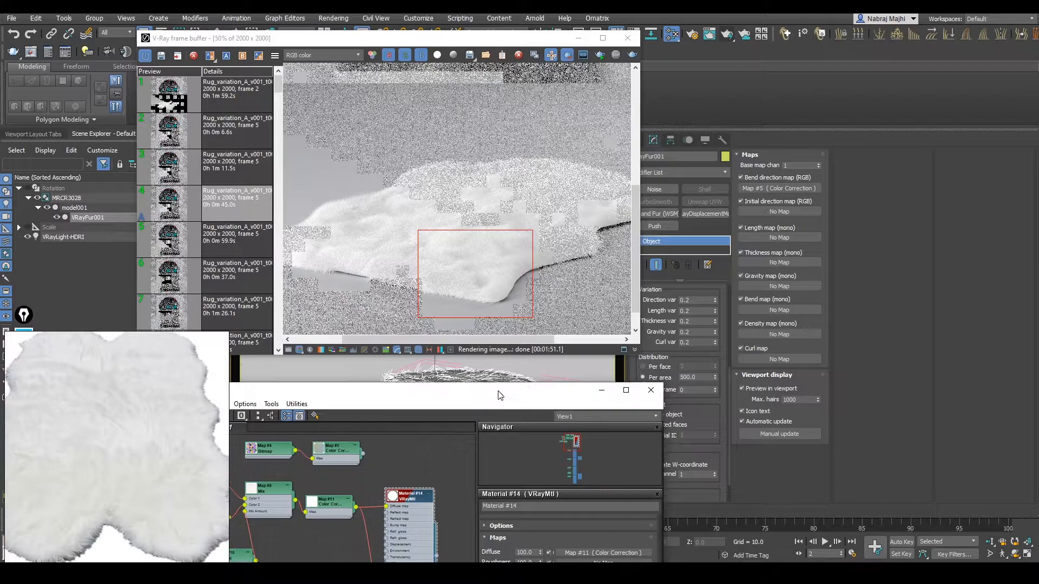
left_click(632, 56)
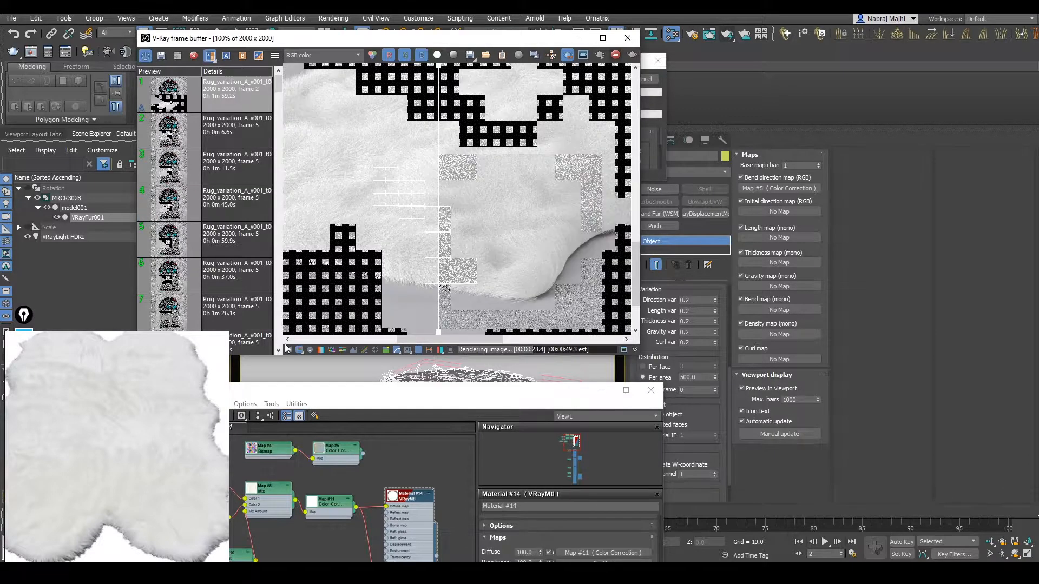
Bring the whole white reference rug into view, turn off the A/B comparison and start an interactive render of the corner region
scroll(122, 465, "down", 3)
scroll(125, 463, "up", 2)
scroll(157, 453, "down", 2)
middle_click_drag(157, 453, 139, 485)
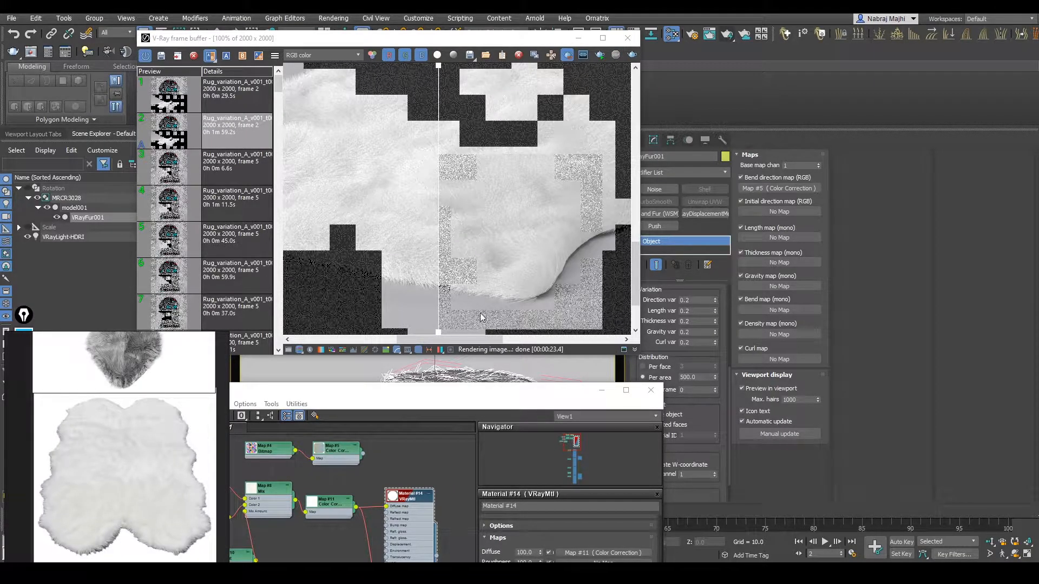
left_click(210, 56)
left_click(599, 56)
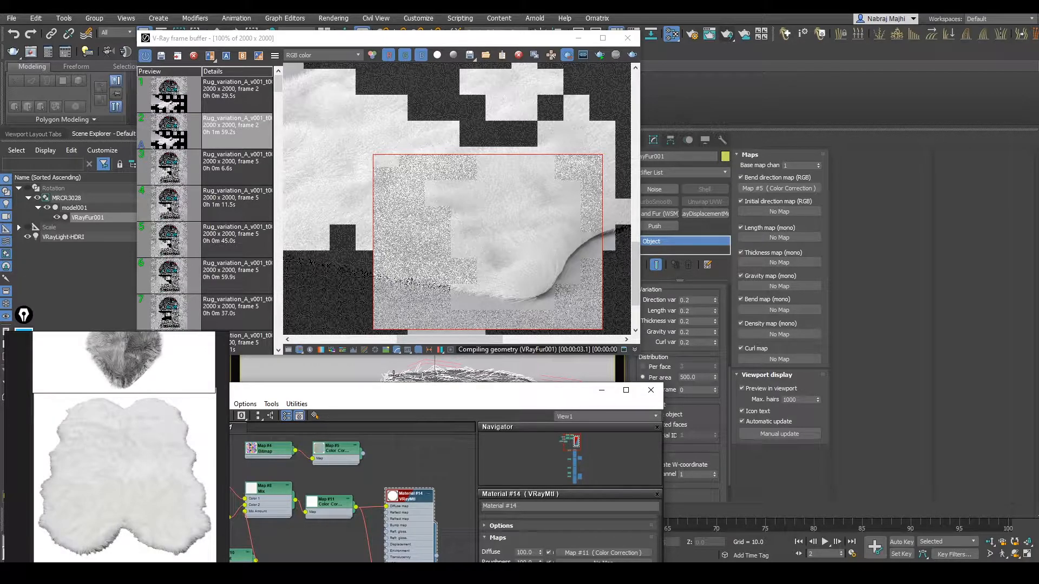
Give the VRayColor Map #6 feeding the Mix's first color a warm tint with hue 23, saturation 45 and value 227
left_click_drag(375, 396, 417, 309)
middle_click_drag(304, 424, 363, 427)
scroll(312, 427, "up", 2)
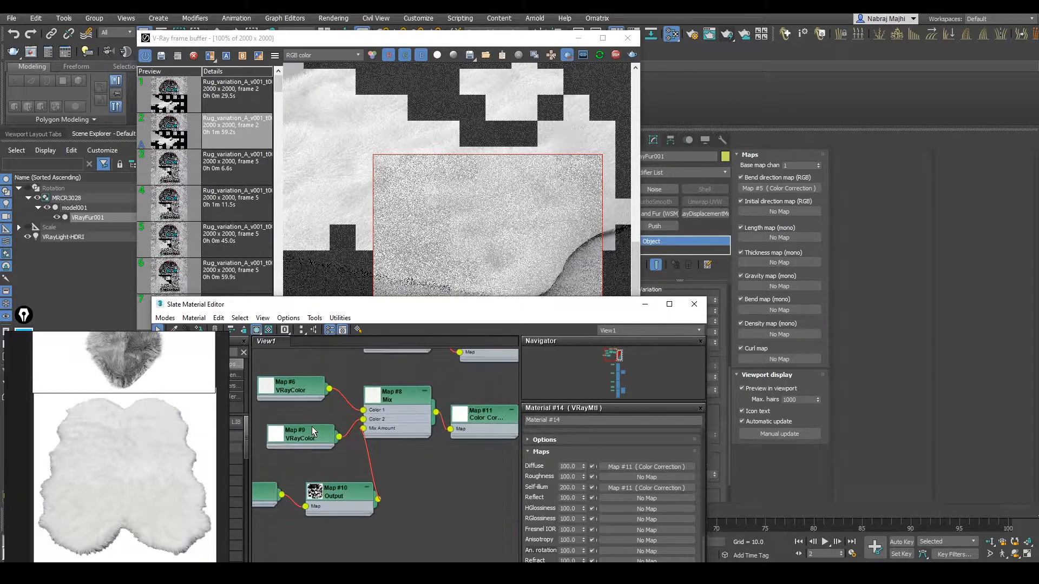
double_click(299, 390)
left_click(676, 522)
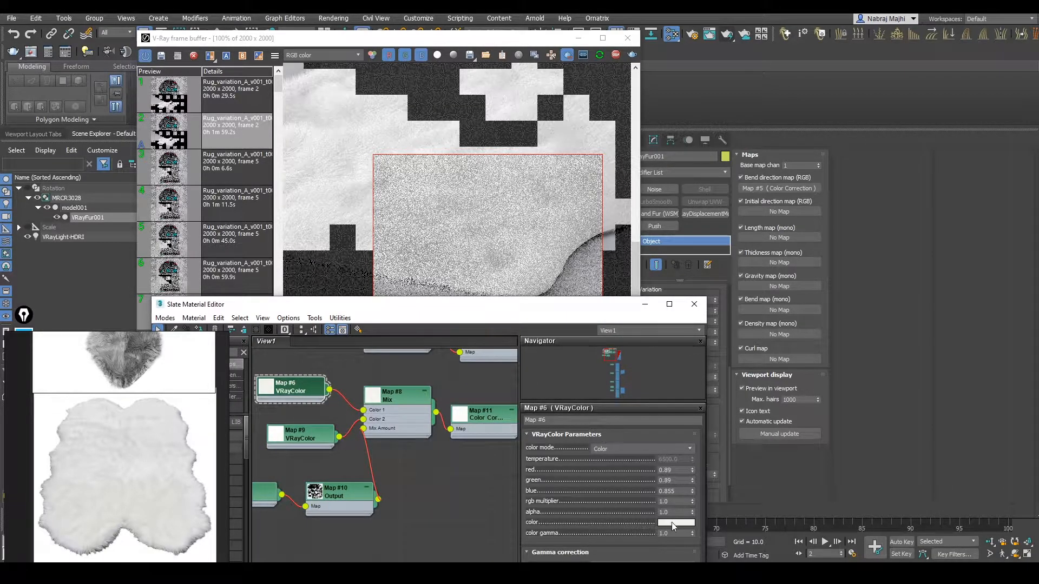
left_click(351, 105)
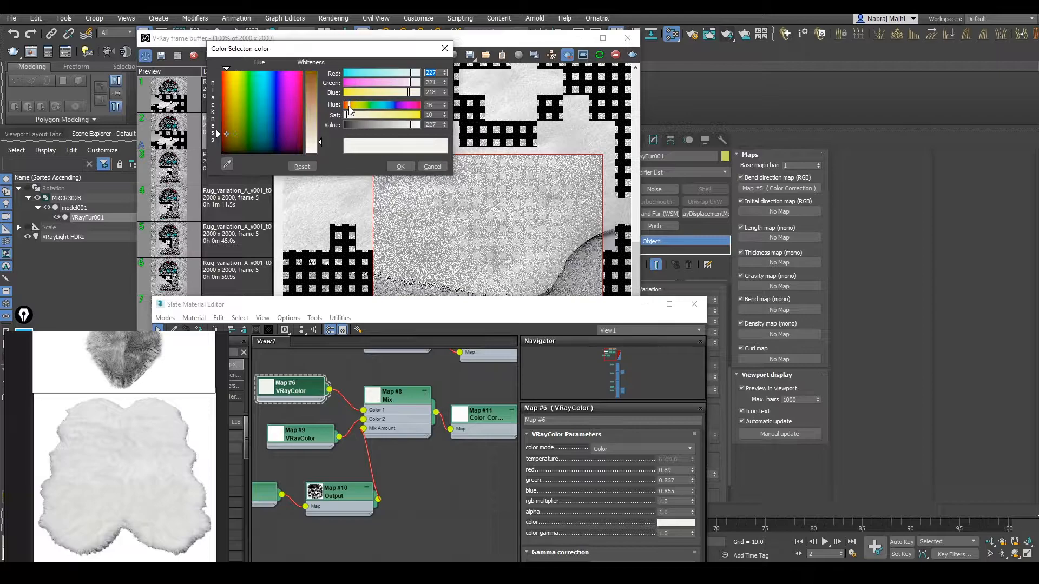
left_click(350, 105)
left_click(354, 115)
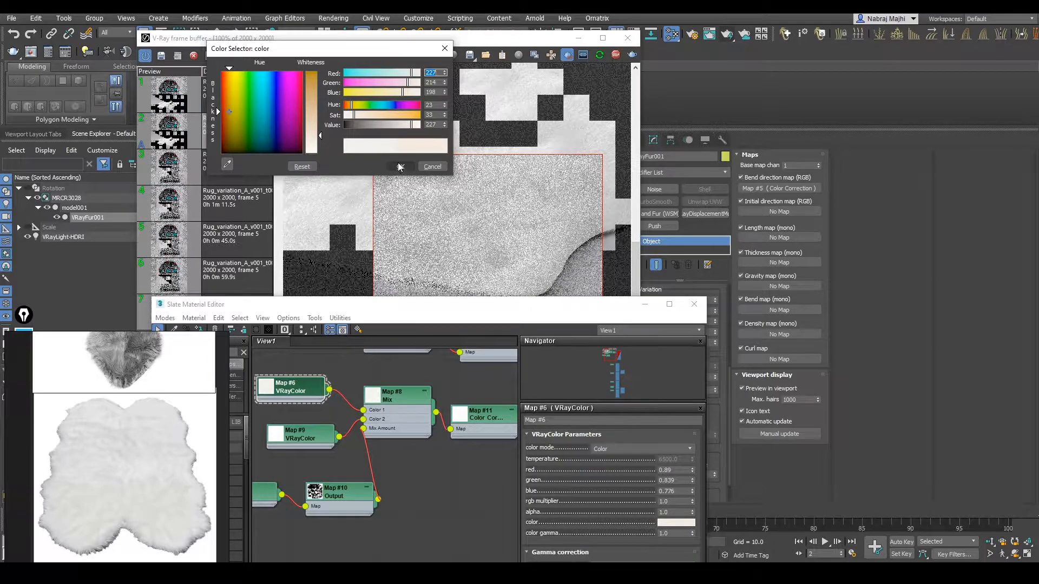
left_click(358, 115)
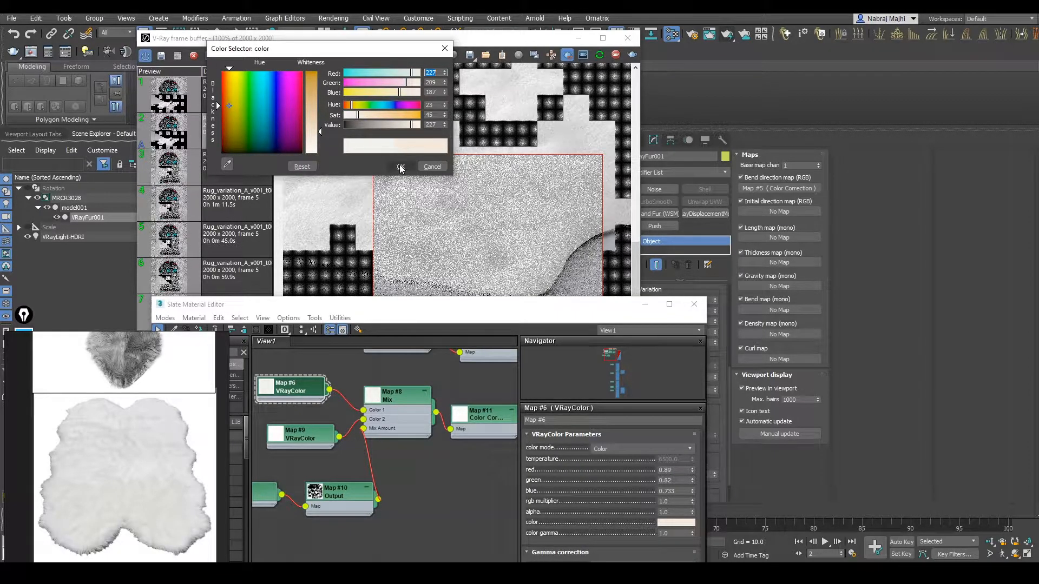
left_click(400, 168)
Redraw smaller interactive render regions on the rug's back edge and front edge to preview the warmer tint
scroll(512, 254, "down", 1)
middle_click_drag(531, 267, 507, 192)
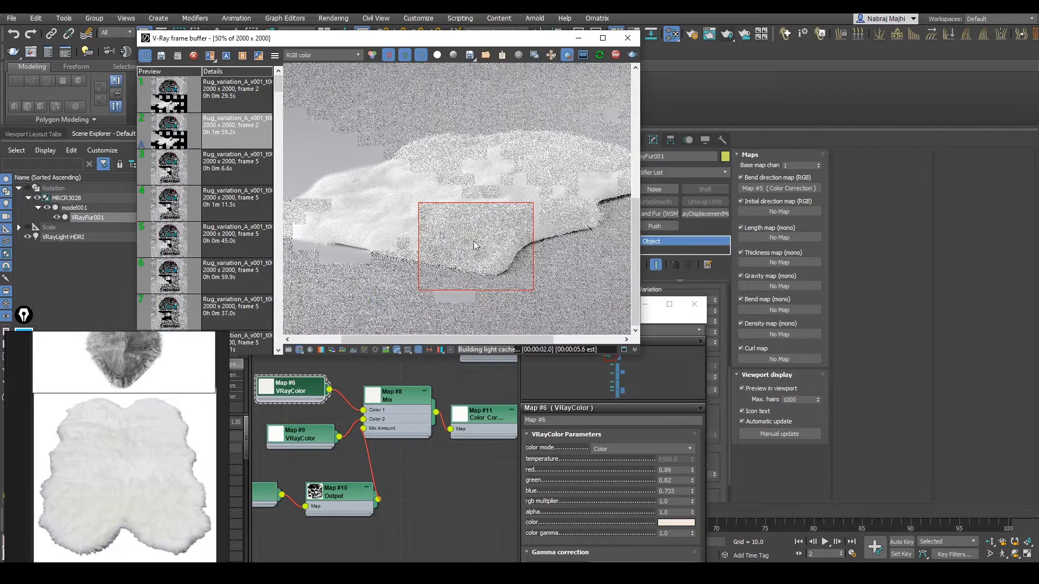
left_click_drag(340, 159, 392, 209)
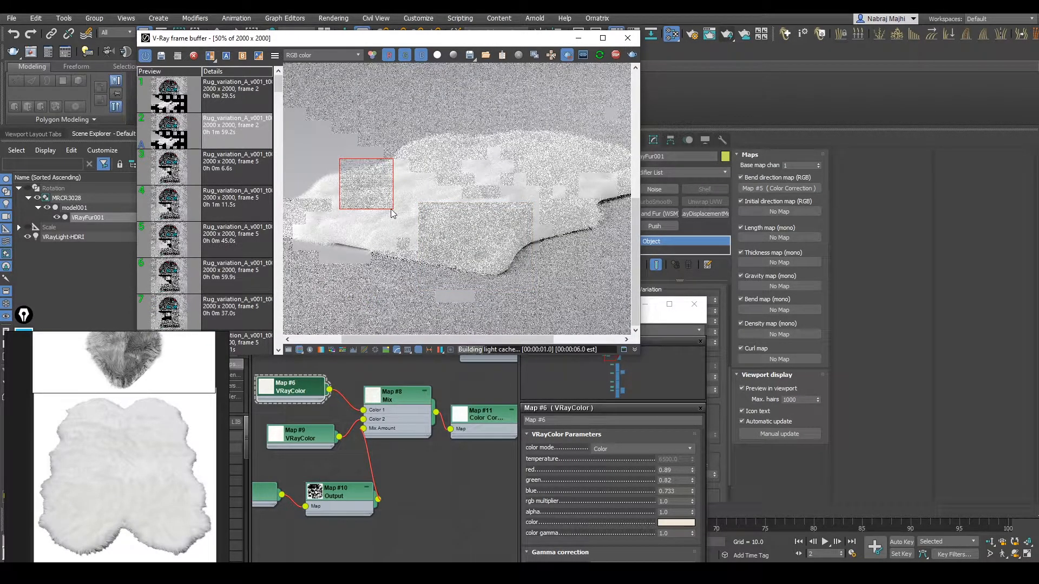
scroll(346, 200, "up", 1)
middle_click_drag(347, 199, 371, 197)
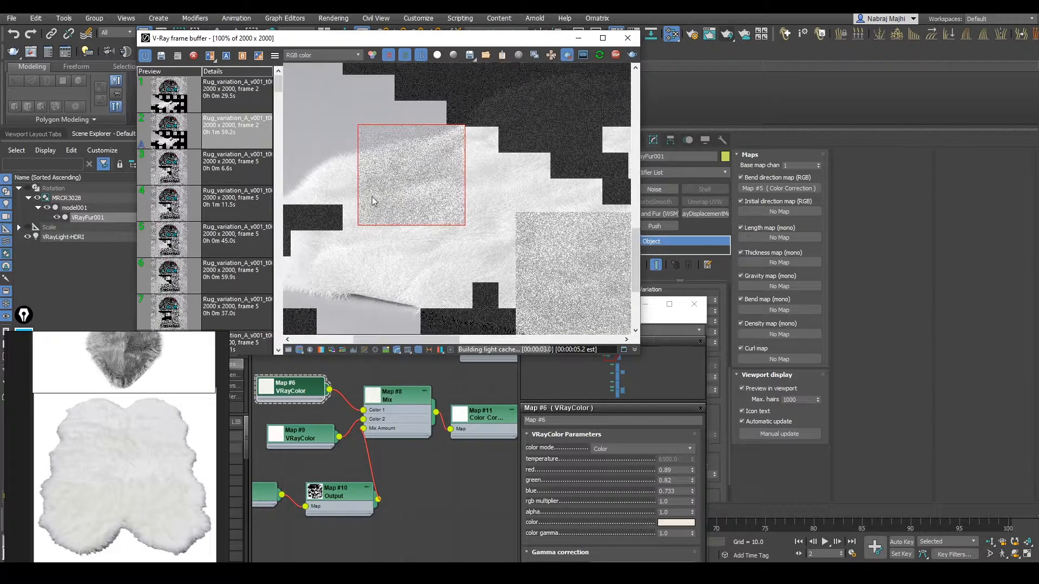
scroll(407, 244, "down", 1)
left_click_drag(372, 232, 433, 290)
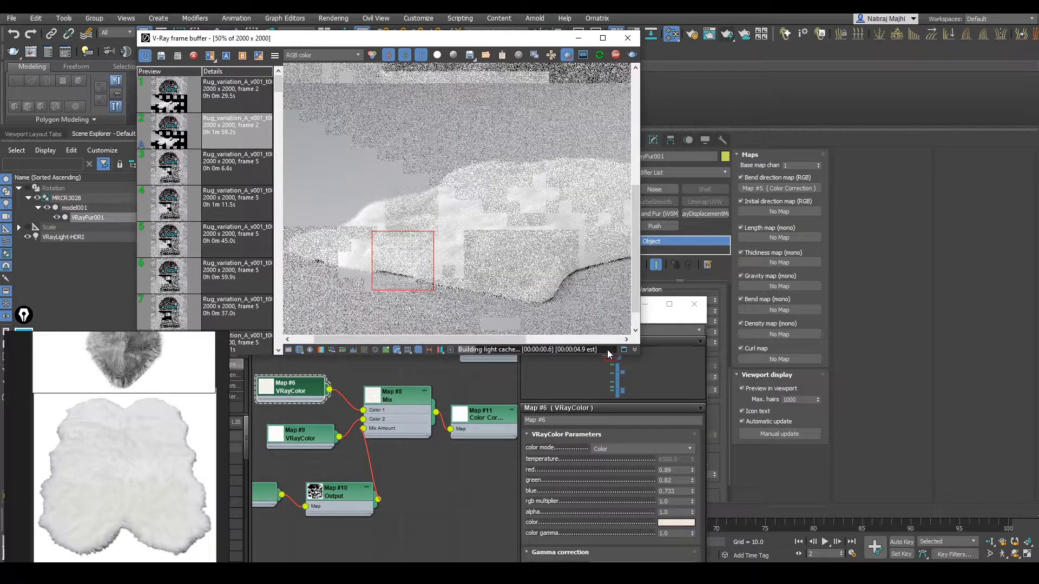
Raise the value of Map #6's color to 255 and check the brighter fur in the front-edge render region
left_click(547, 388)
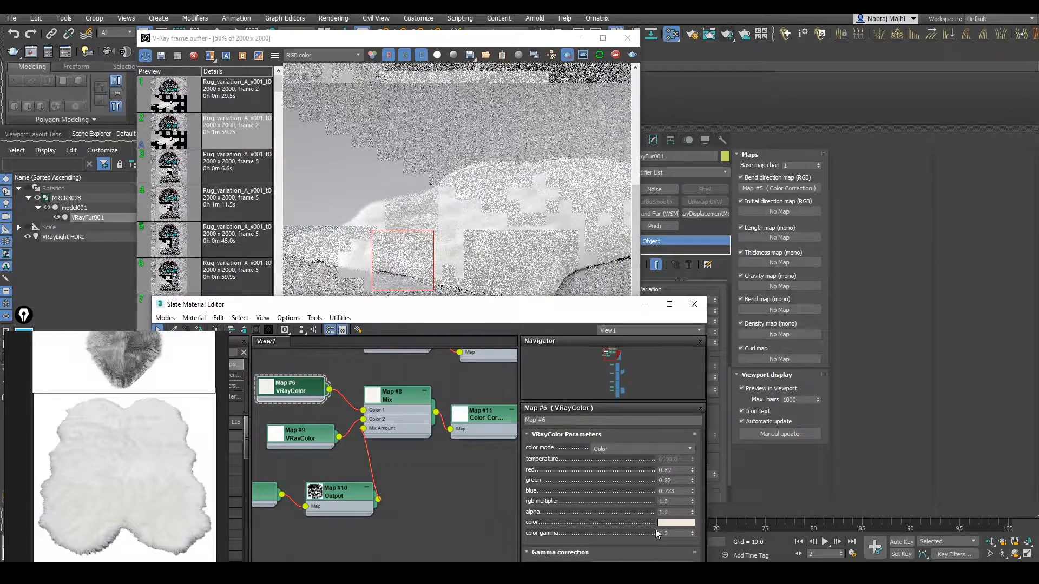
left_click(673, 522)
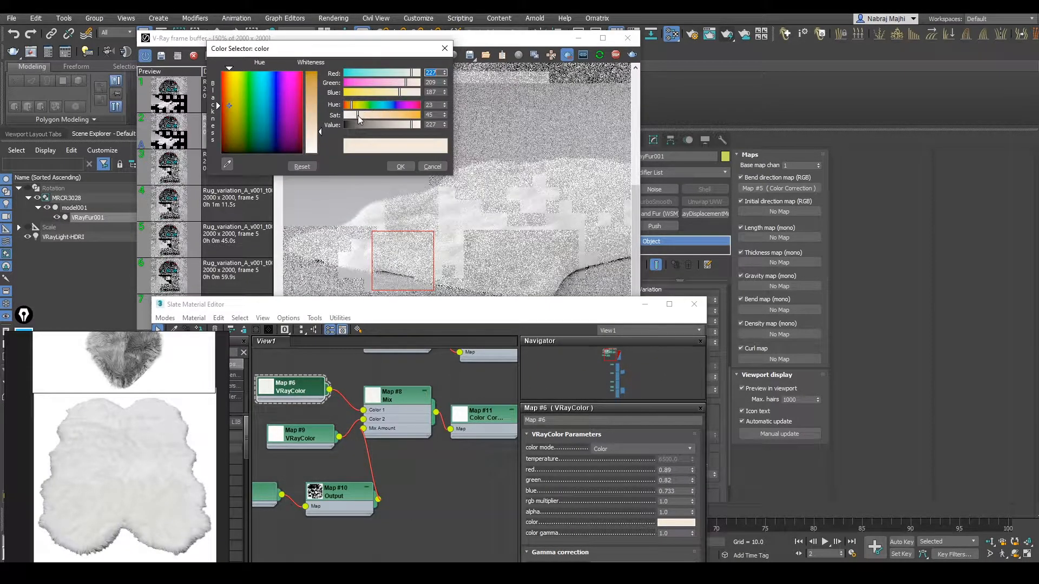
left_click_drag(410, 125, 425, 137)
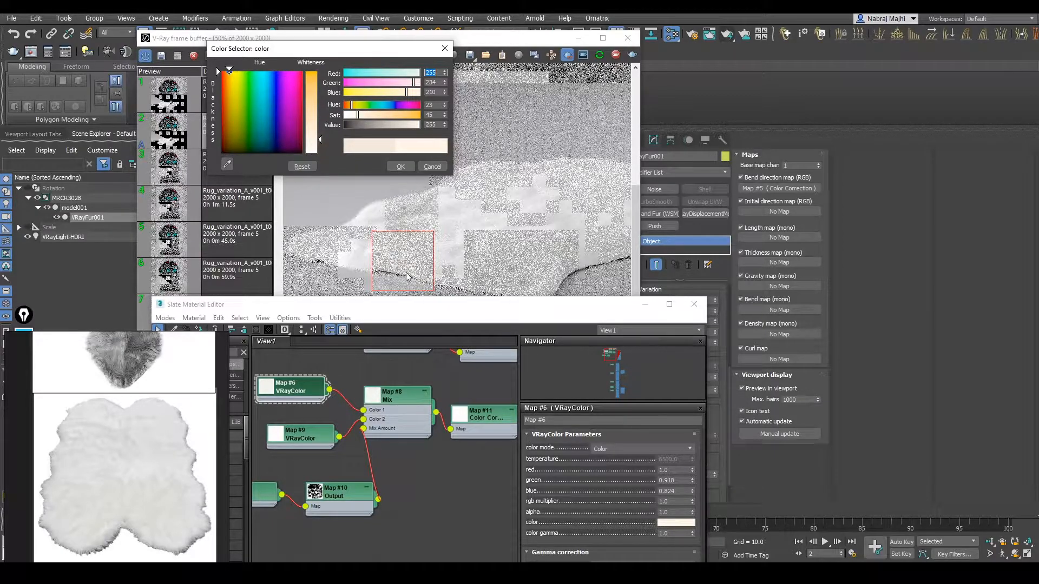
scroll(403, 273, "up", 1)
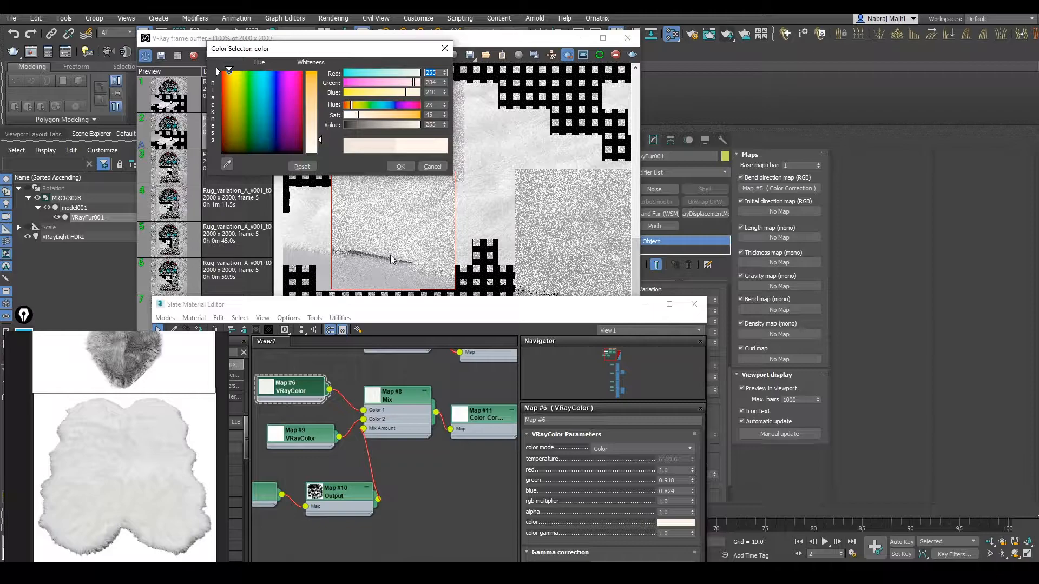
middle_click_drag(391, 256, 355, 313)
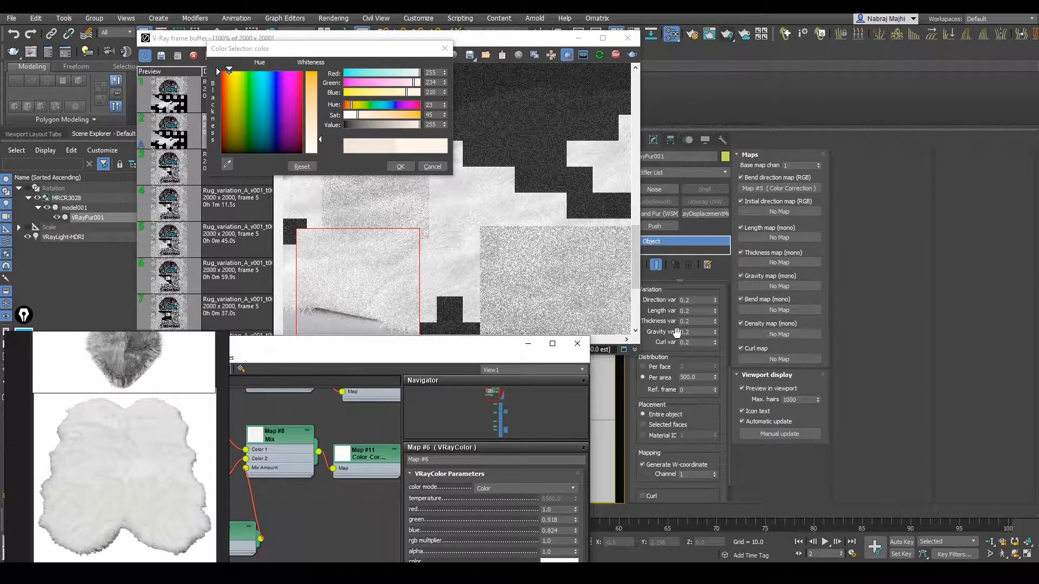
Set VRayFur001's thickness to 0.003
scroll(717, 352, "up", 6)
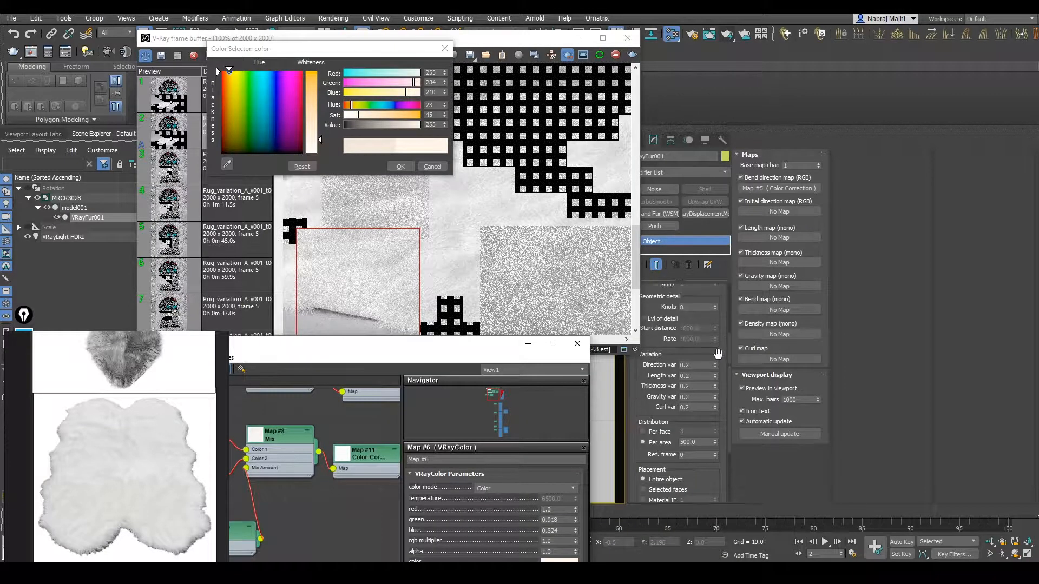
double_click(693, 339)
type("0.003")
key("Return")
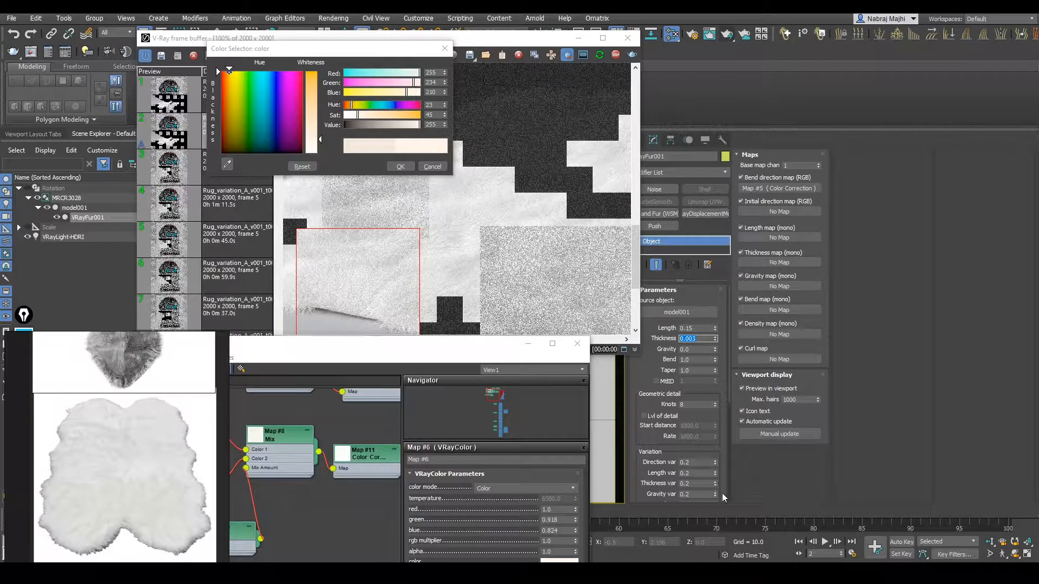
scroll(722, 492, "down", 5)
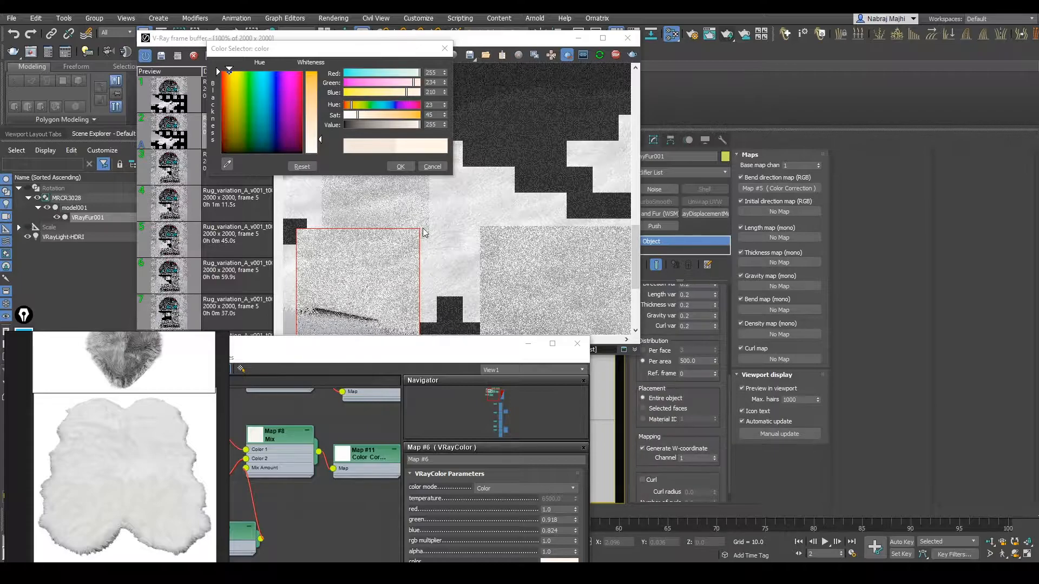
Accept Map #6's warm color and inspect the fur in the front-edge render region at different magnifications
left_click(400, 169)
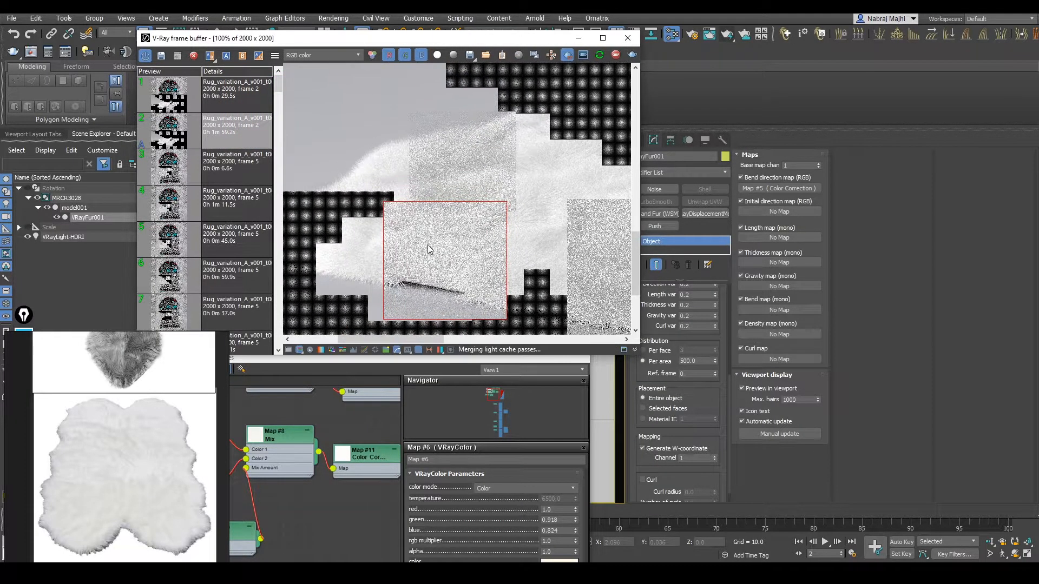
scroll(408, 239, "up", 2)
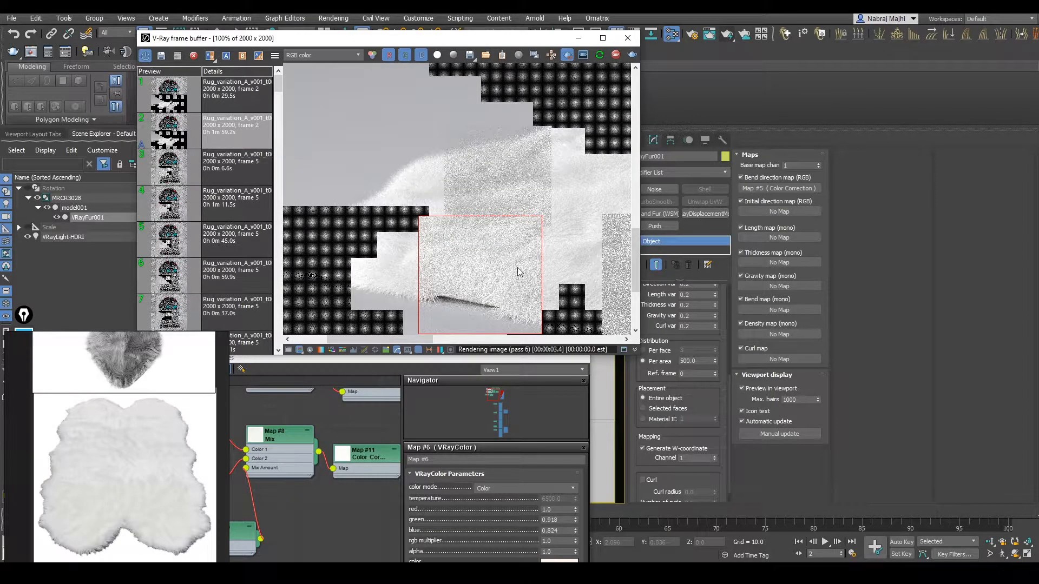
scroll(523, 256, "down", 2)
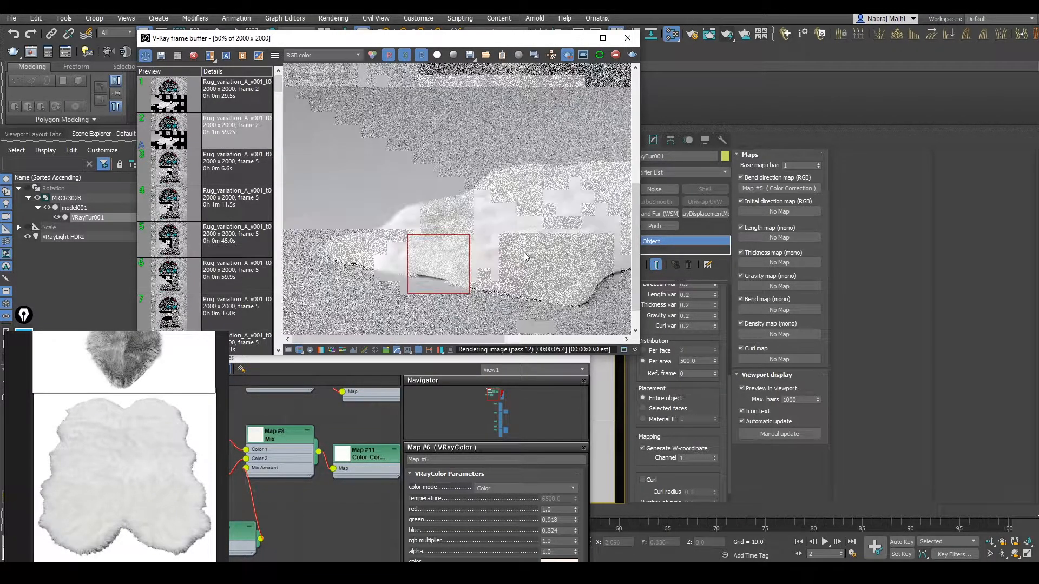
scroll(455, 251, "up", 2)
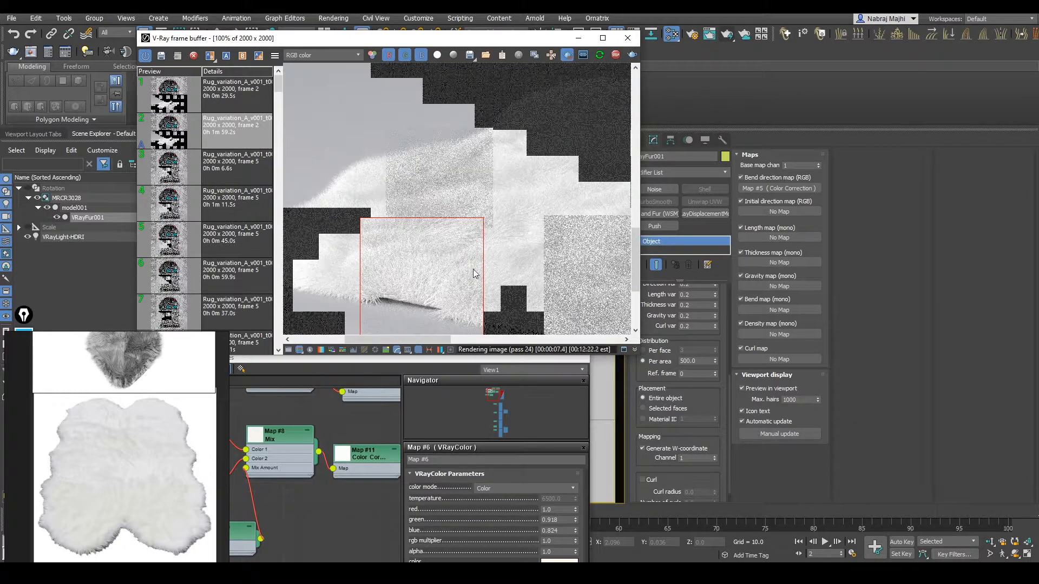
Redraw the render region over the rug's back edge to preview the fur, and save the scene
left_click_drag(374, 129, 498, 221)
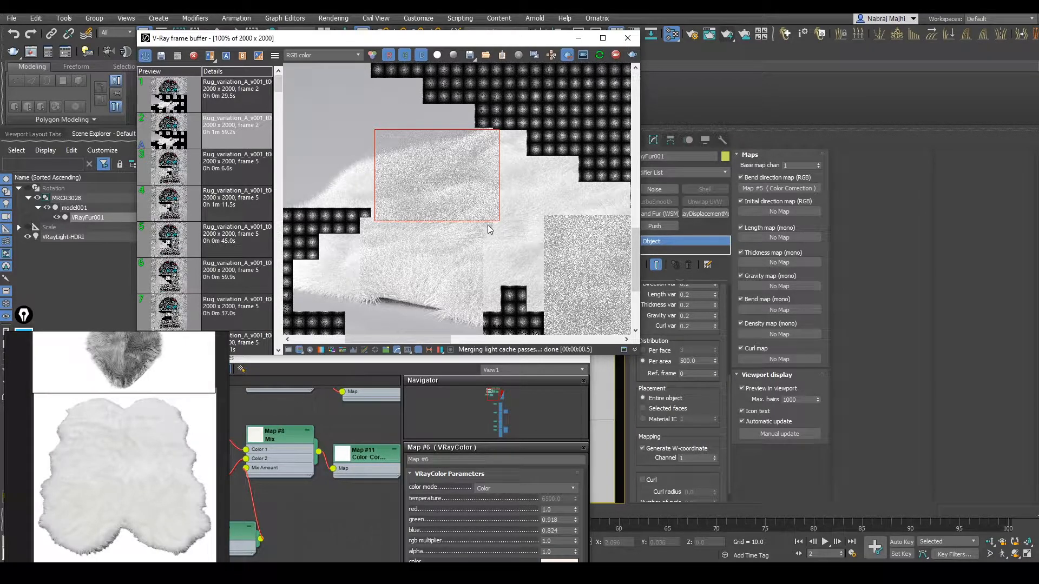
scroll(482, 235, "down", 2)
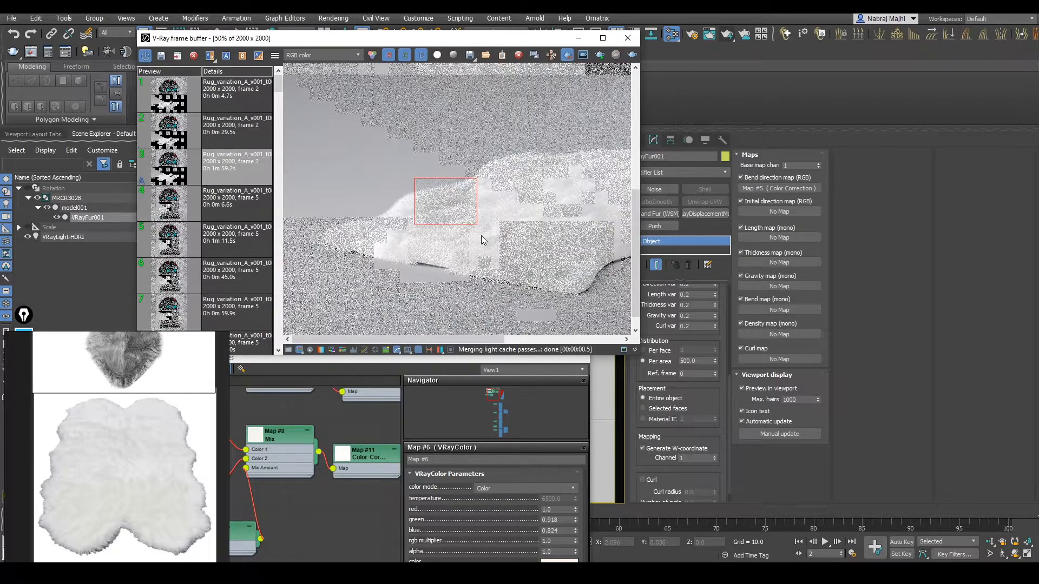
scroll(482, 235, "down", 1)
left_click(11, 18)
left_click(29, 88)
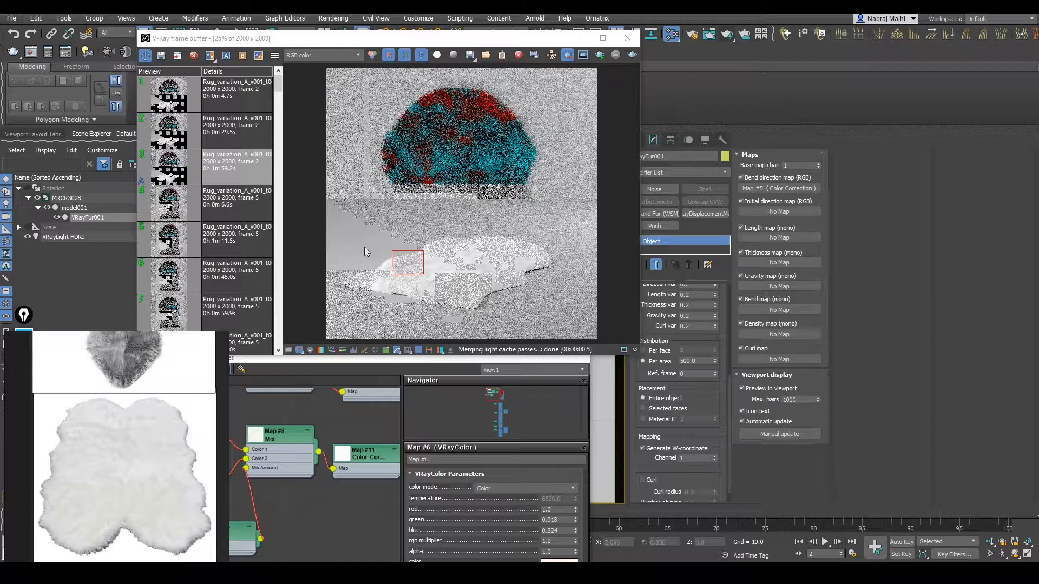
Review VRayFur001's length, thickness, taper, variation and per-area distribution settings
left_click_drag(727, 407, 726, 355)
left_click_drag(725, 320, 724, 314)
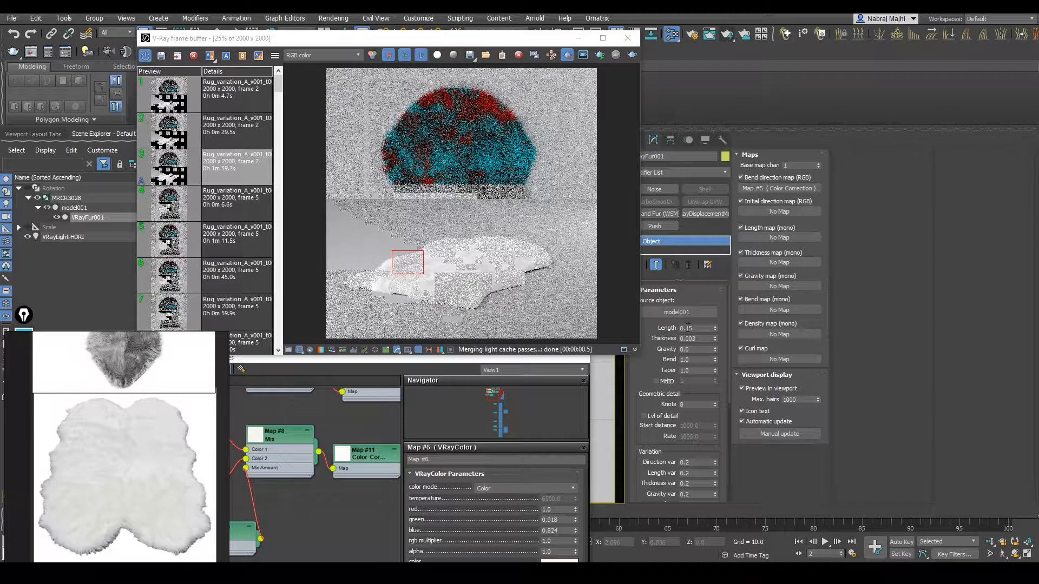
left_click_drag(730, 312, 730, 314)
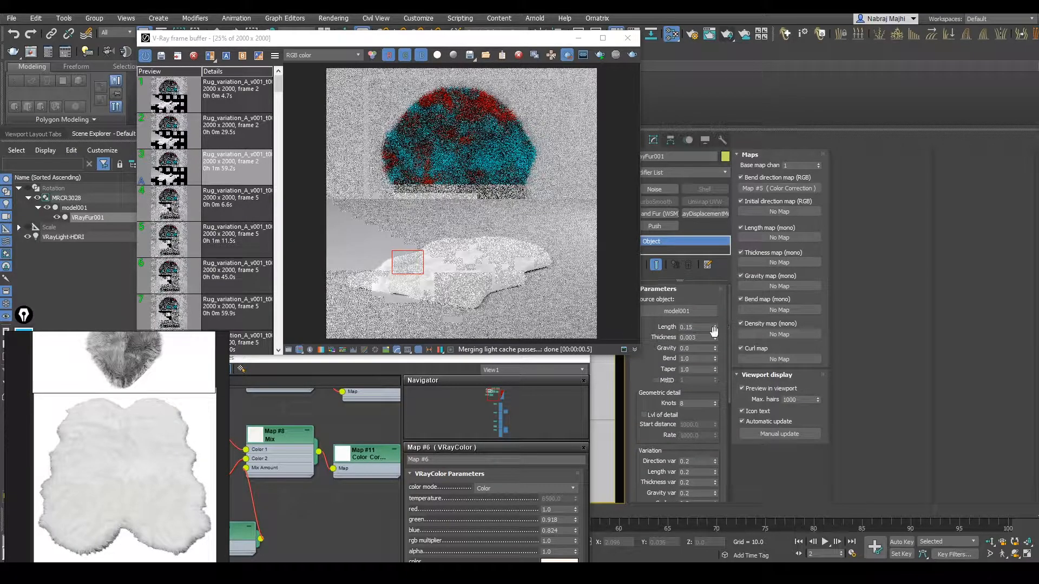
left_click(702, 326)
key("Tab")
left_click(700, 327)
left_click(703, 338)
left_click(698, 369)
scroll(721, 451, "down", 5)
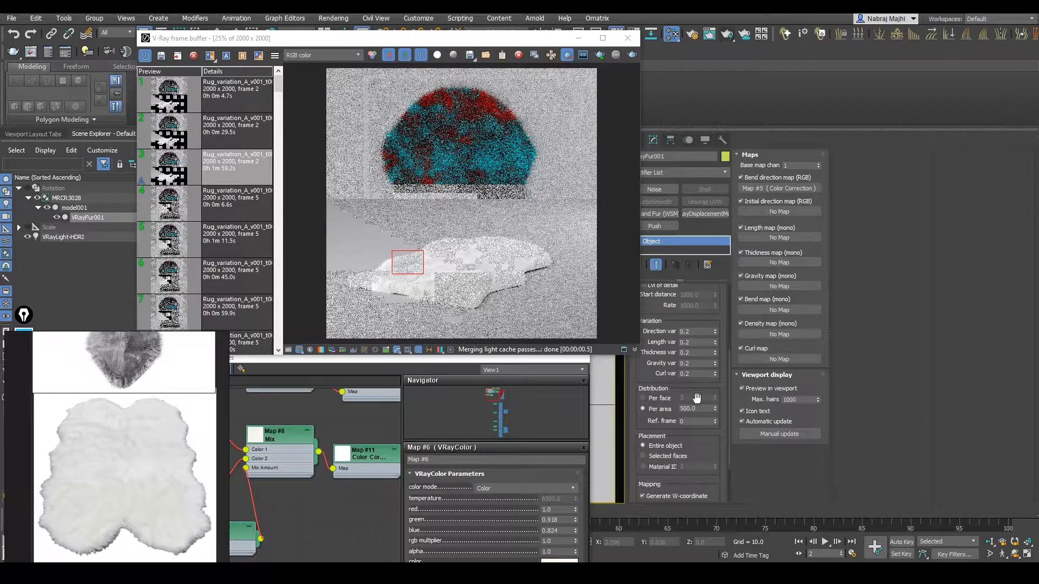
left_click(693, 409)
scroll(430, 273, "up", 1)
scroll(480, 262, "down", 1)
Draw a render region enclosing the whole rug and render it
left_click_drag(327, 229, 519, 300)
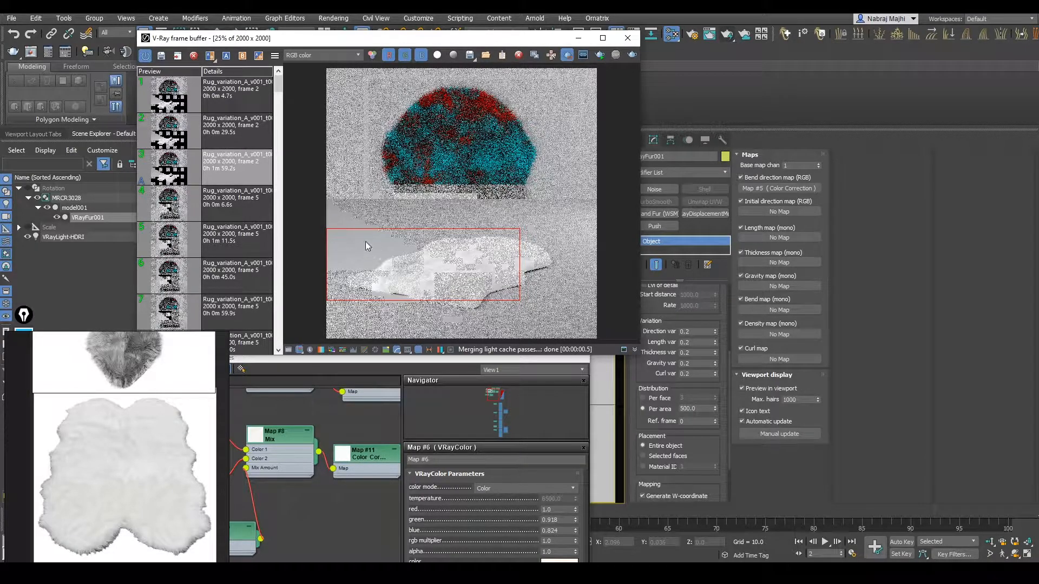
left_click_drag(325, 234, 619, 323)
left_click(565, 56)
left_click(632, 54)
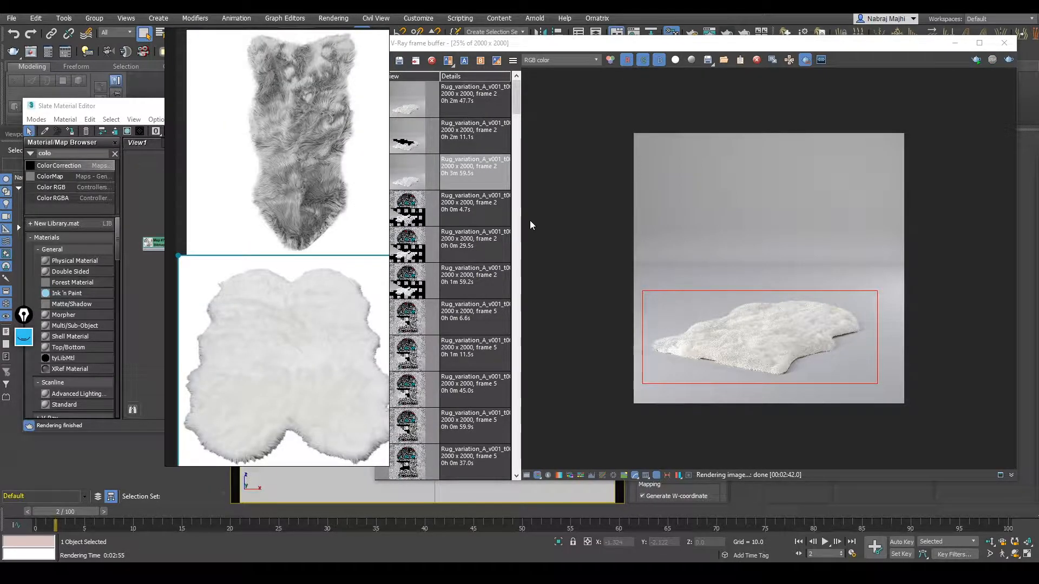
Inspect the finished rug render up close across its surface and edges against the white sheepskin reference
scroll(816, 372, "up", 1)
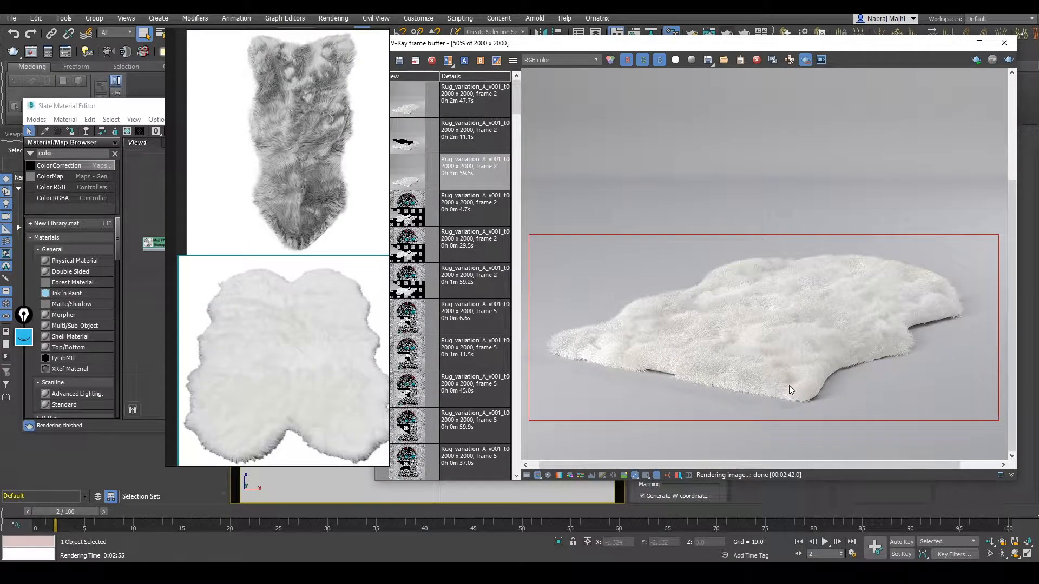
scroll(808, 390, "up", 1)
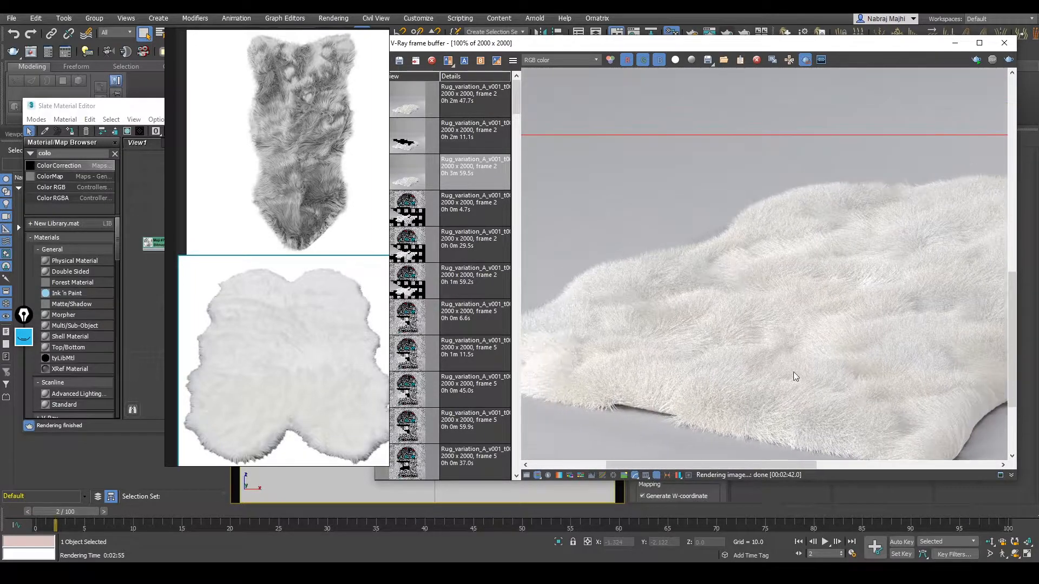
middle_click_drag(762, 372, 748, 376)
middle_click_drag(815, 326, 744, 346)
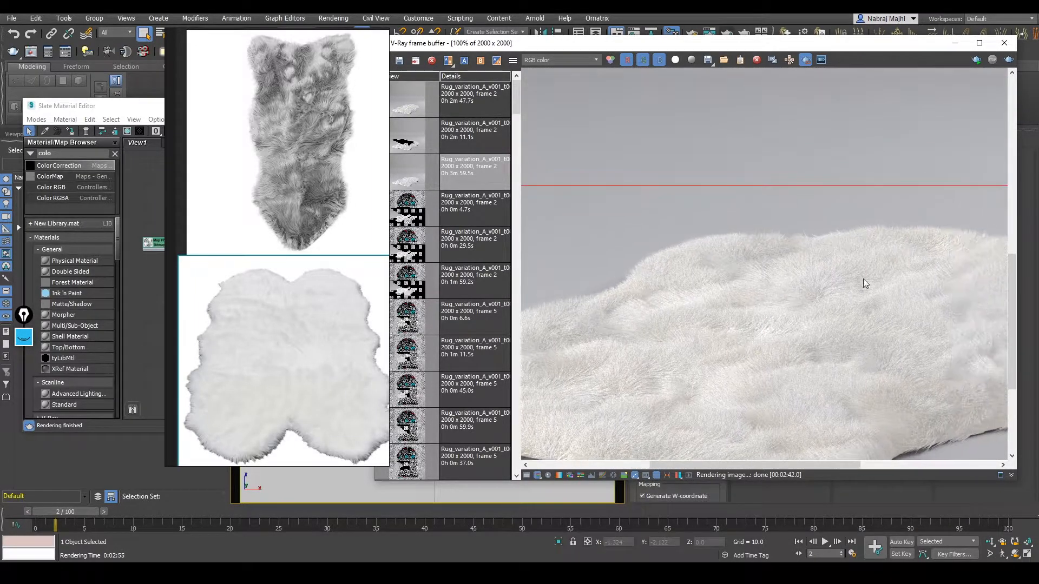
middle_click_drag(877, 336, 750, 319)
middle_click_drag(870, 336, 676, 361)
scroll(809, 382, "down", 1)
Arrange the reference images, frame buffer and Slate Material Editor together and enlarge the grey sheepskin reference
left_click_drag(285, 105, 288, 294)
left_click_drag(730, 45, 703, 46)
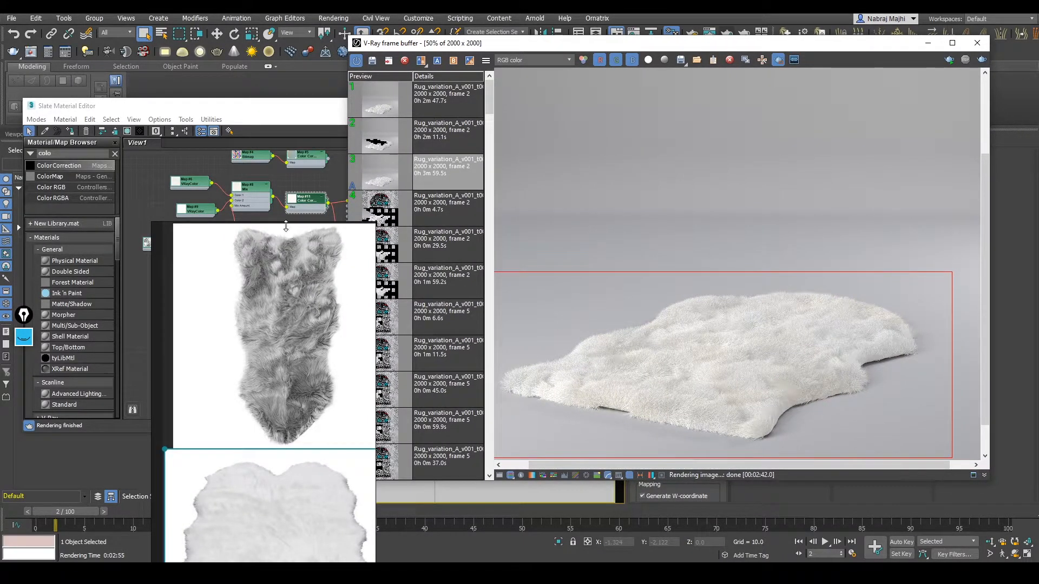
left_click(227, 119)
scroll(309, 309, "up", 2)
middle_click_drag(309, 309, 296, 368)
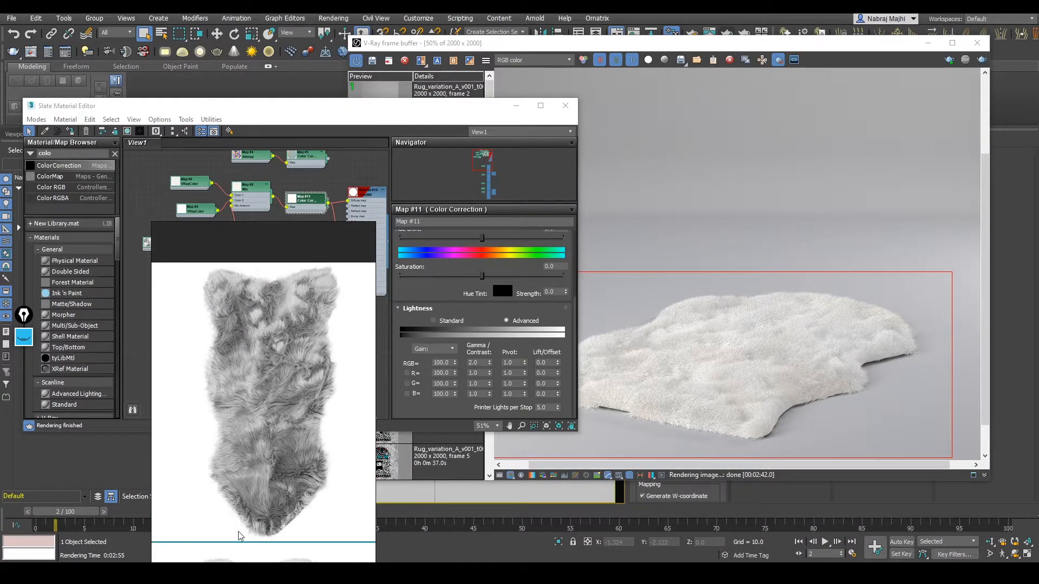